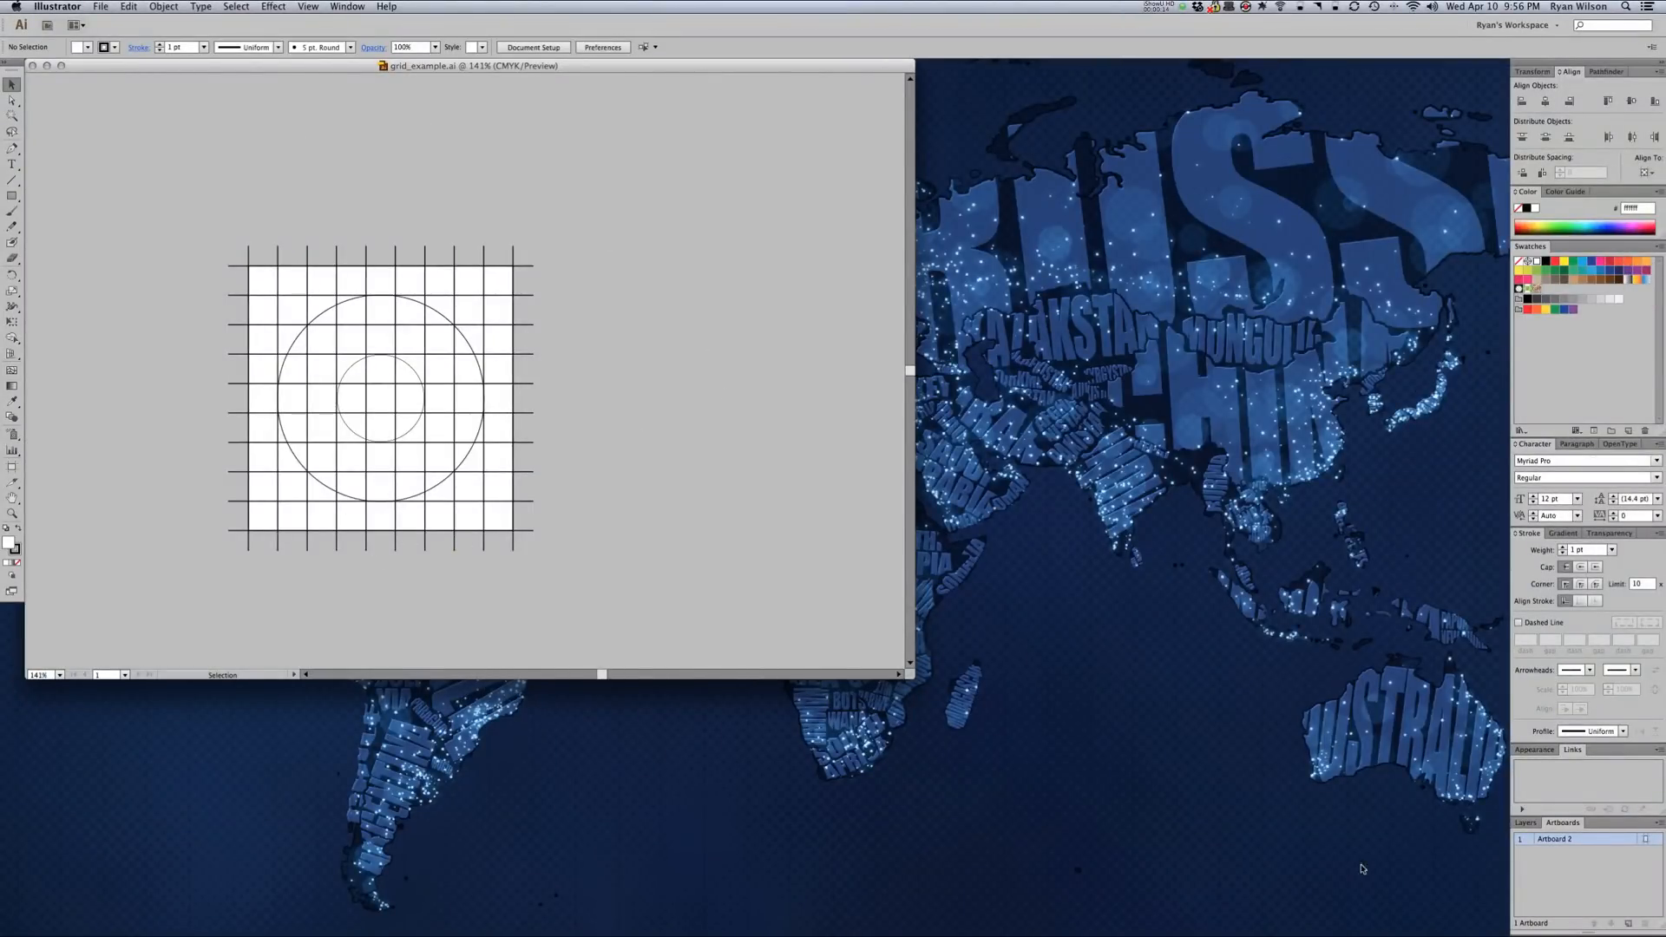
# - Check the artboard's dimensions in its Artboard Options
pyautogui.click(1647, 840)
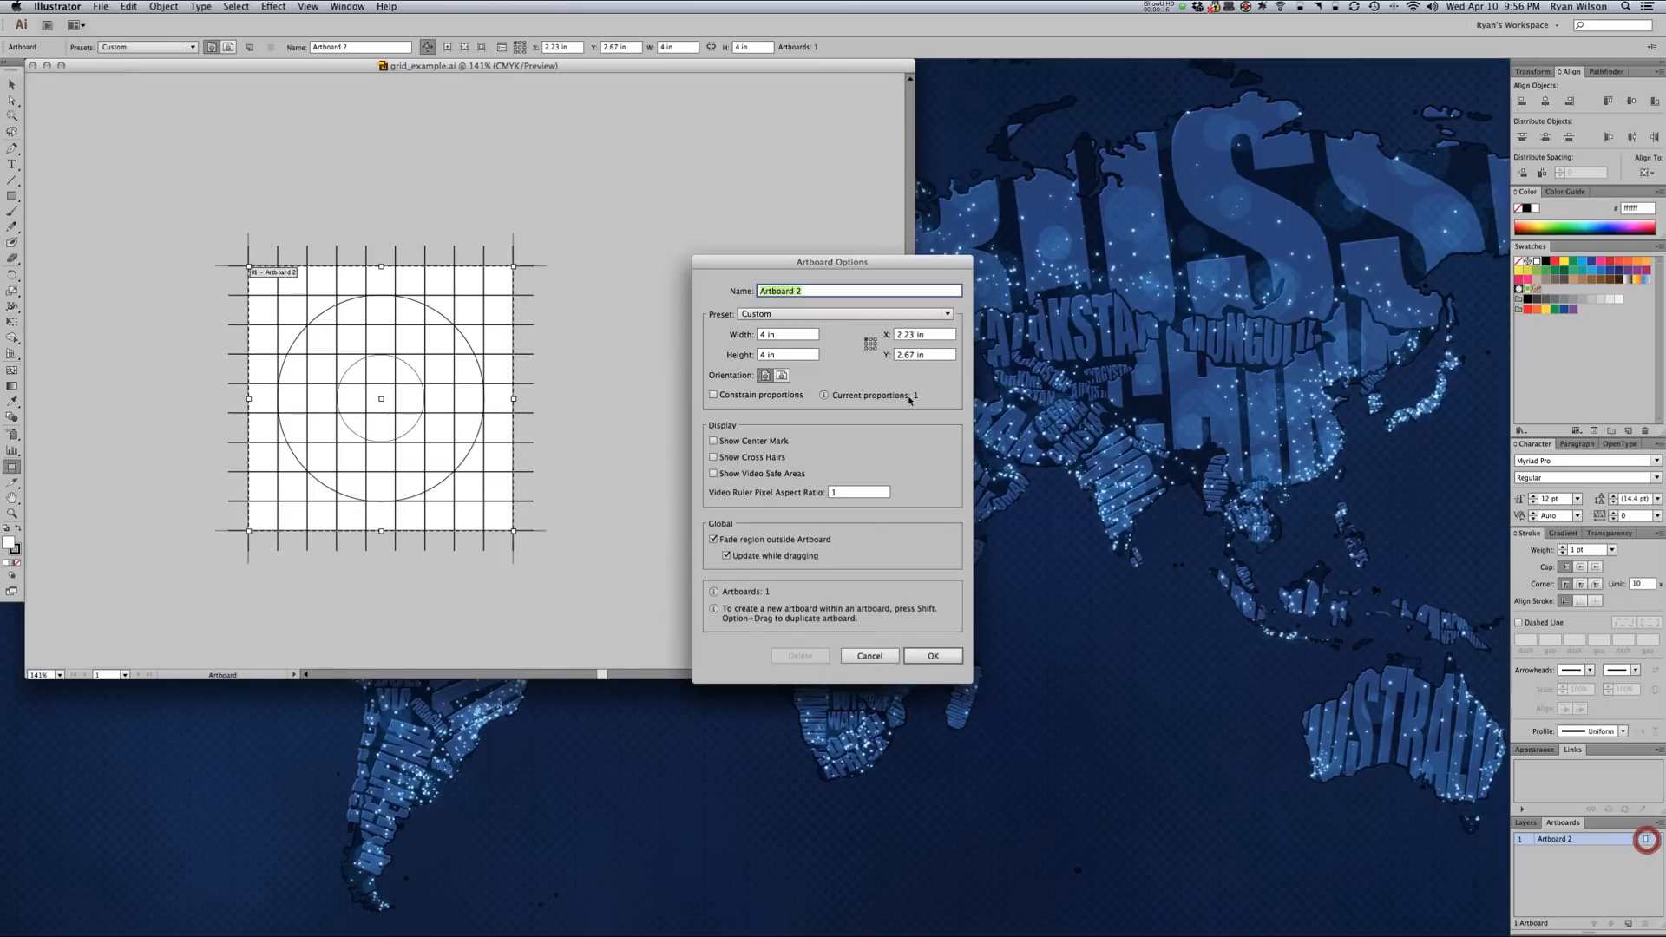
pyautogui.click(925, 658)
pyautogui.press('Escape')
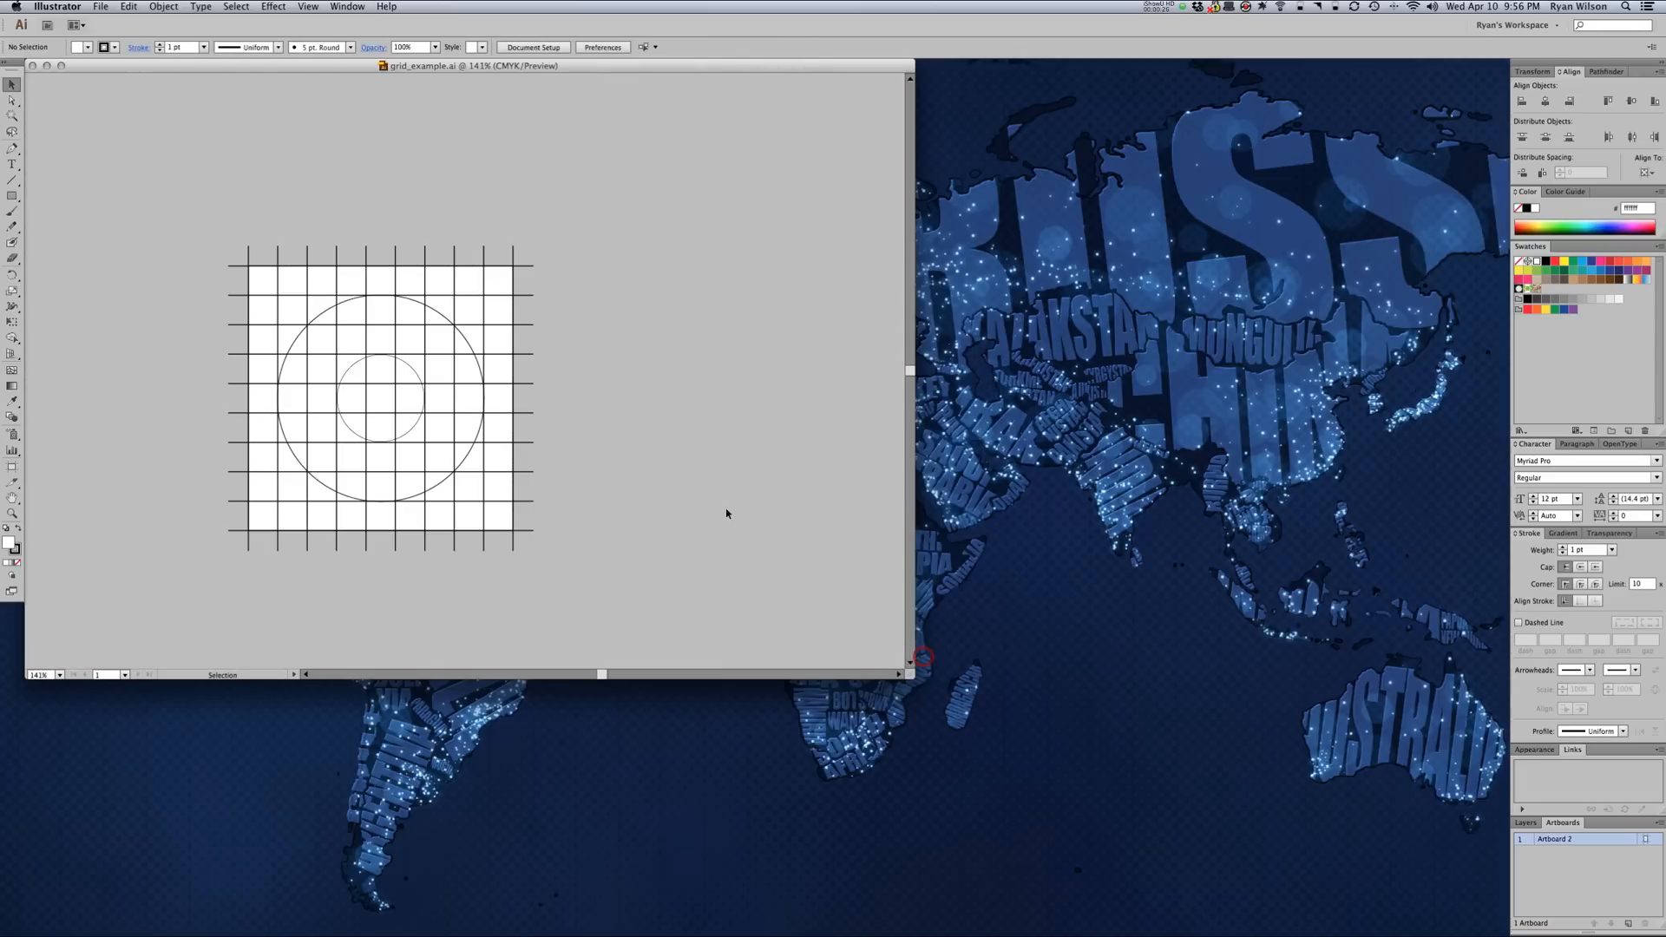
# - Change the stroke color of all the grid lines and circles to red cc0033
pyautogui.moveTo(661, 608); pyautogui.dragTo(131, 190)
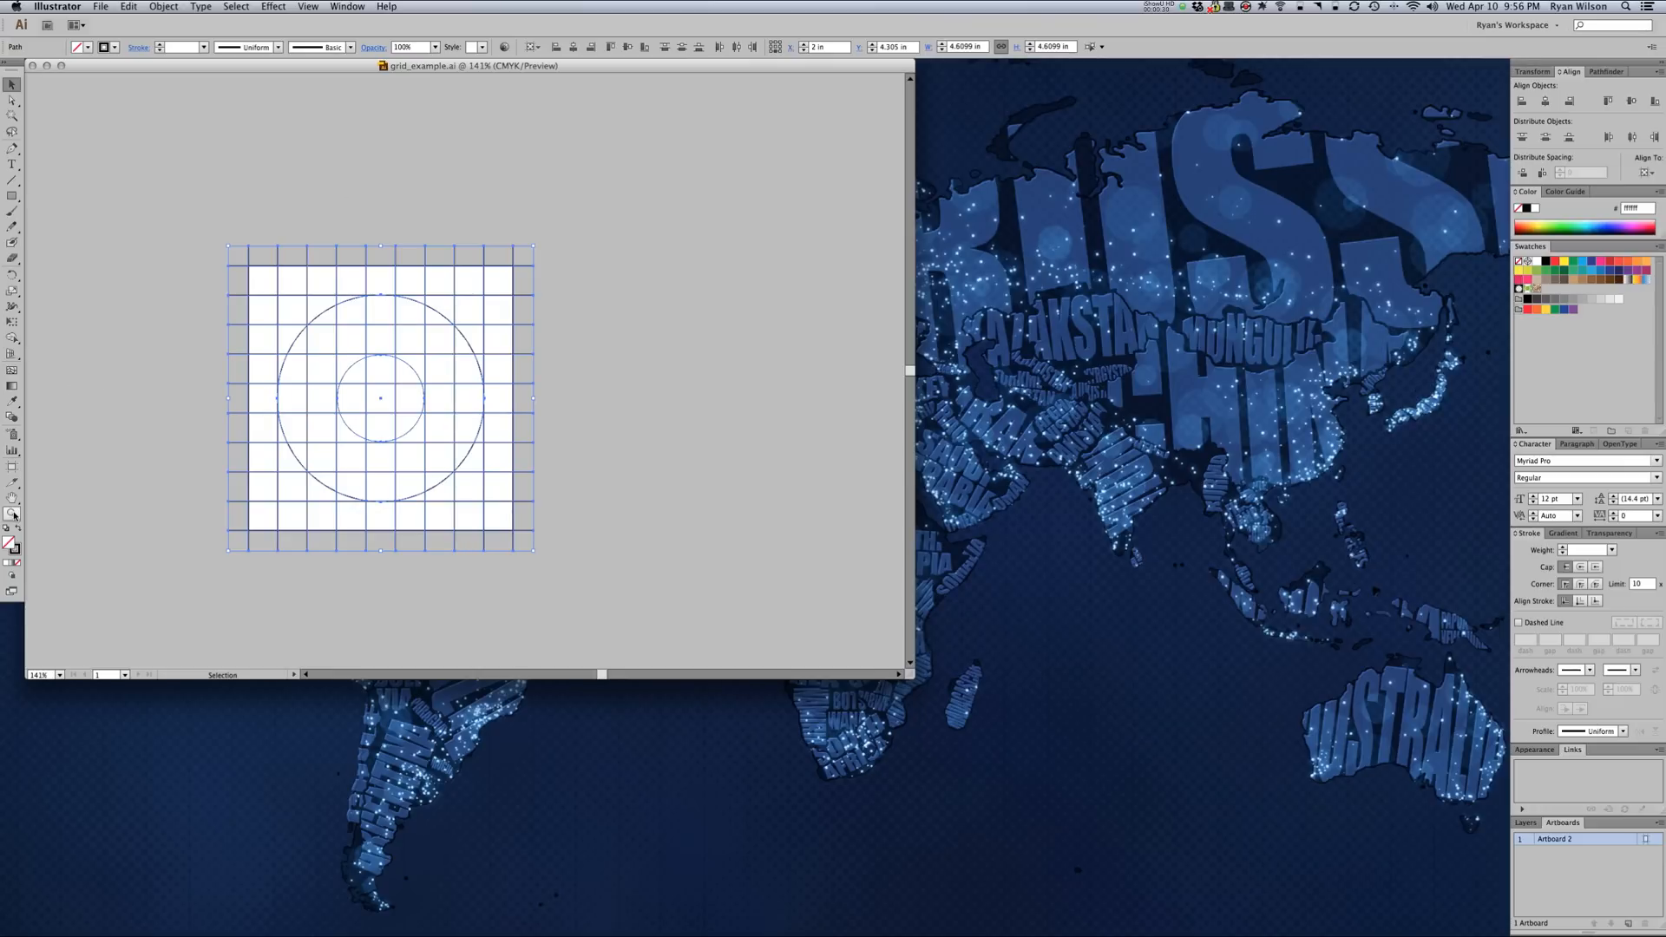
pyautogui.doubleClick(15, 550)
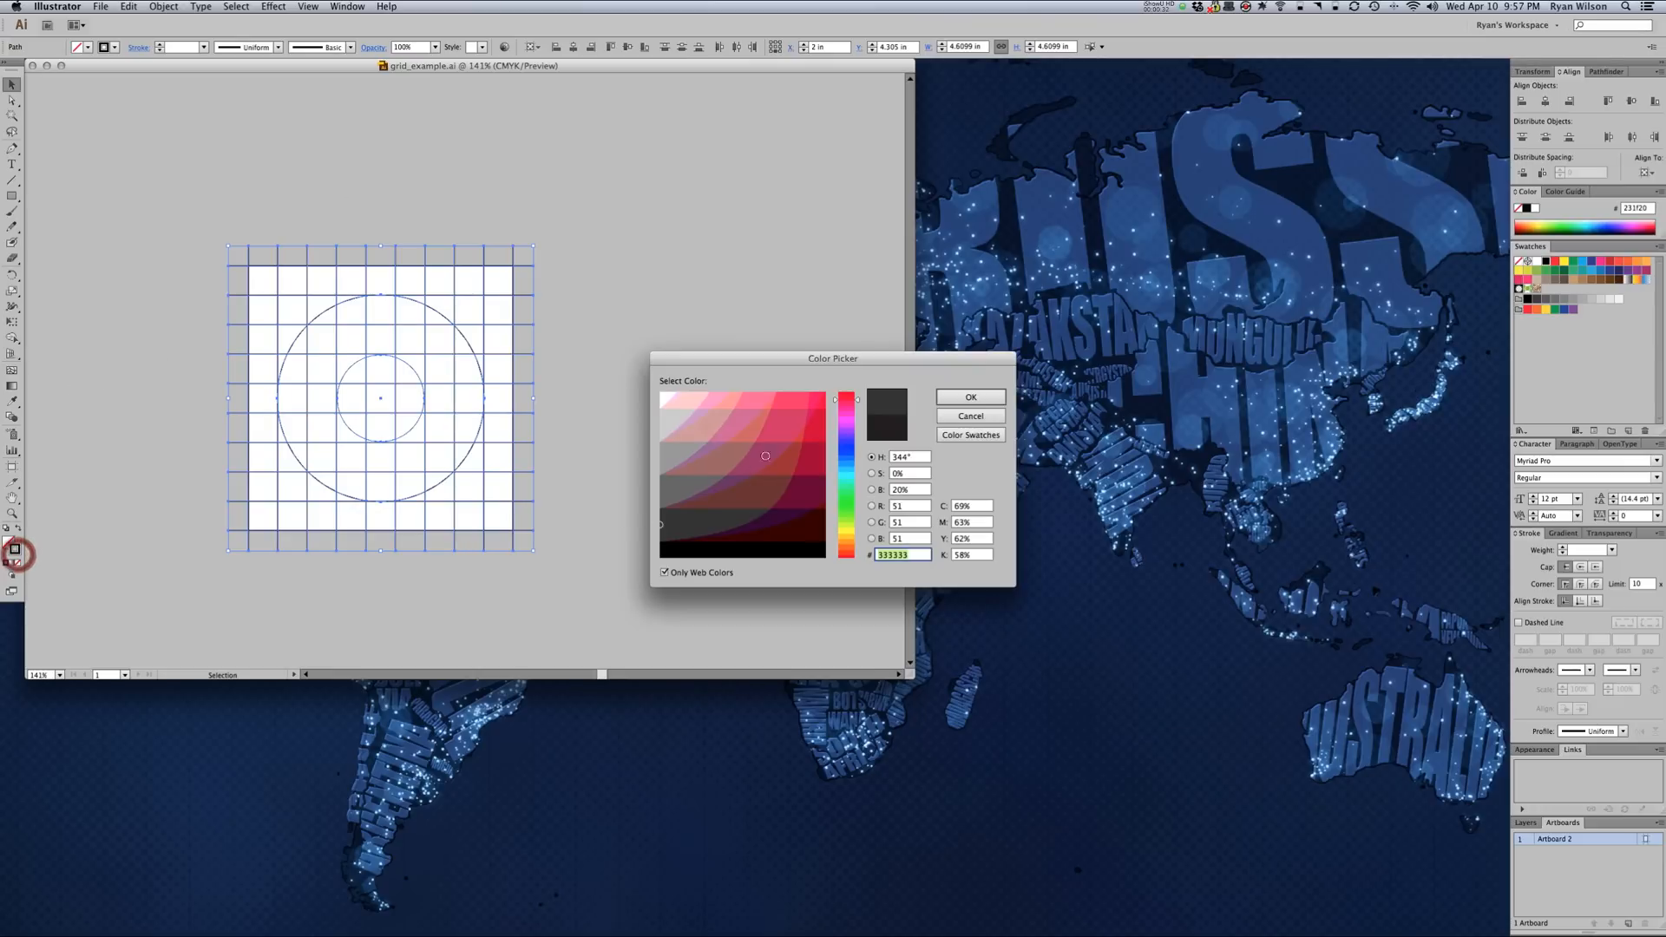
pyautogui.click(818, 420)
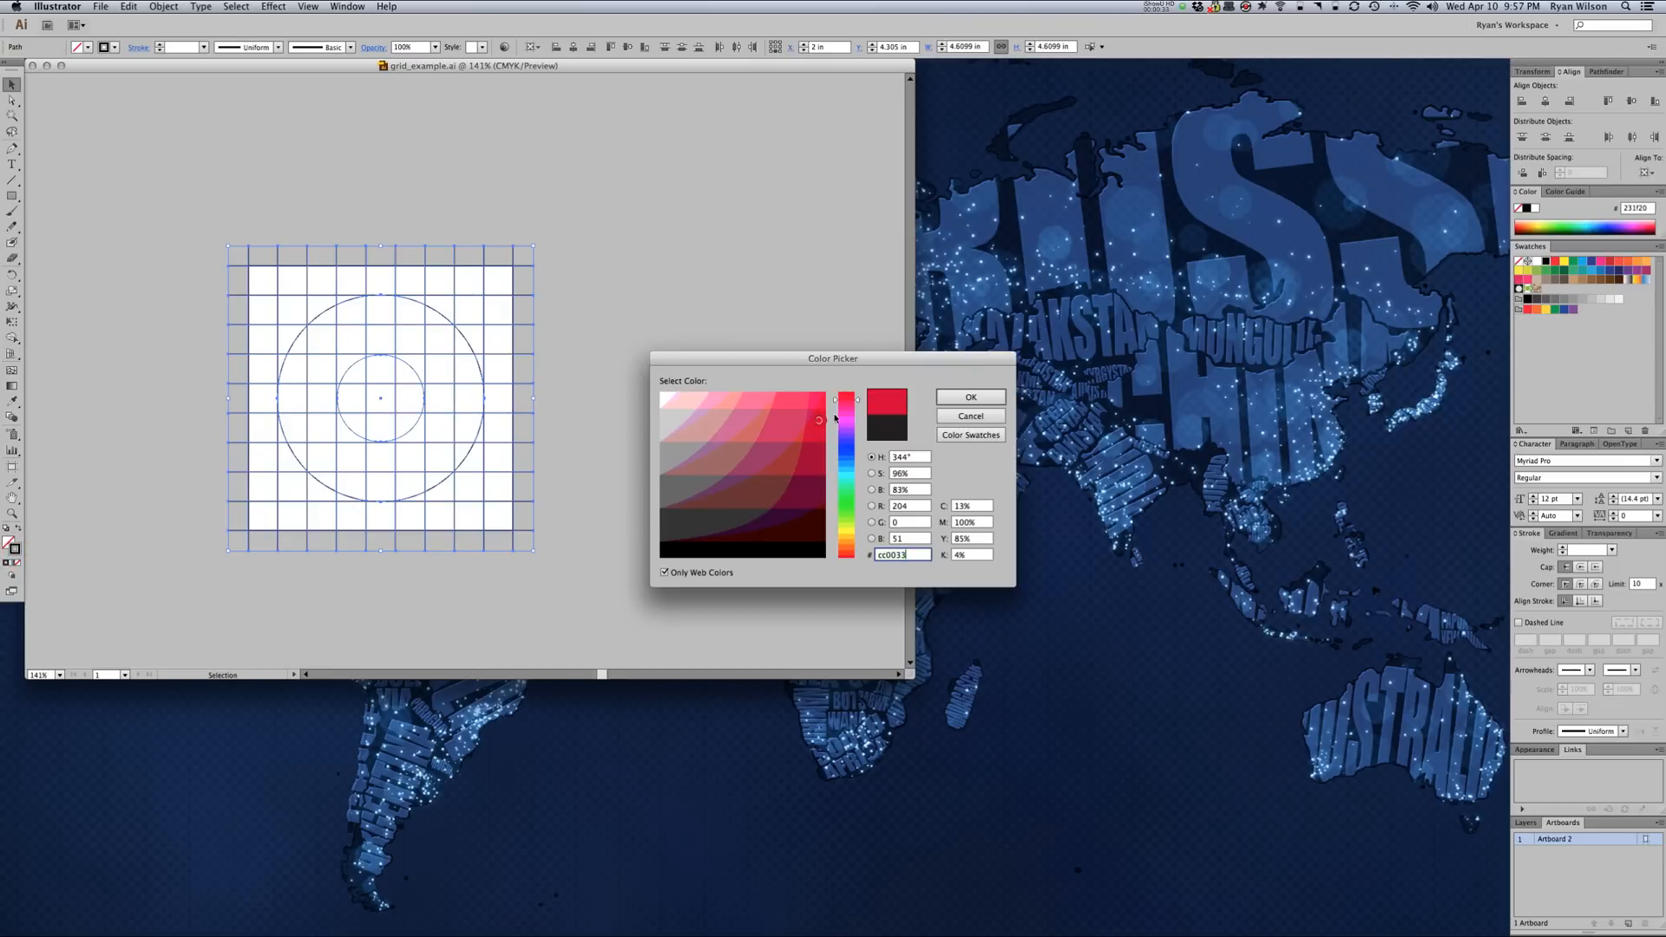
pyautogui.click(963, 396)
pyautogui.click(699, 415)
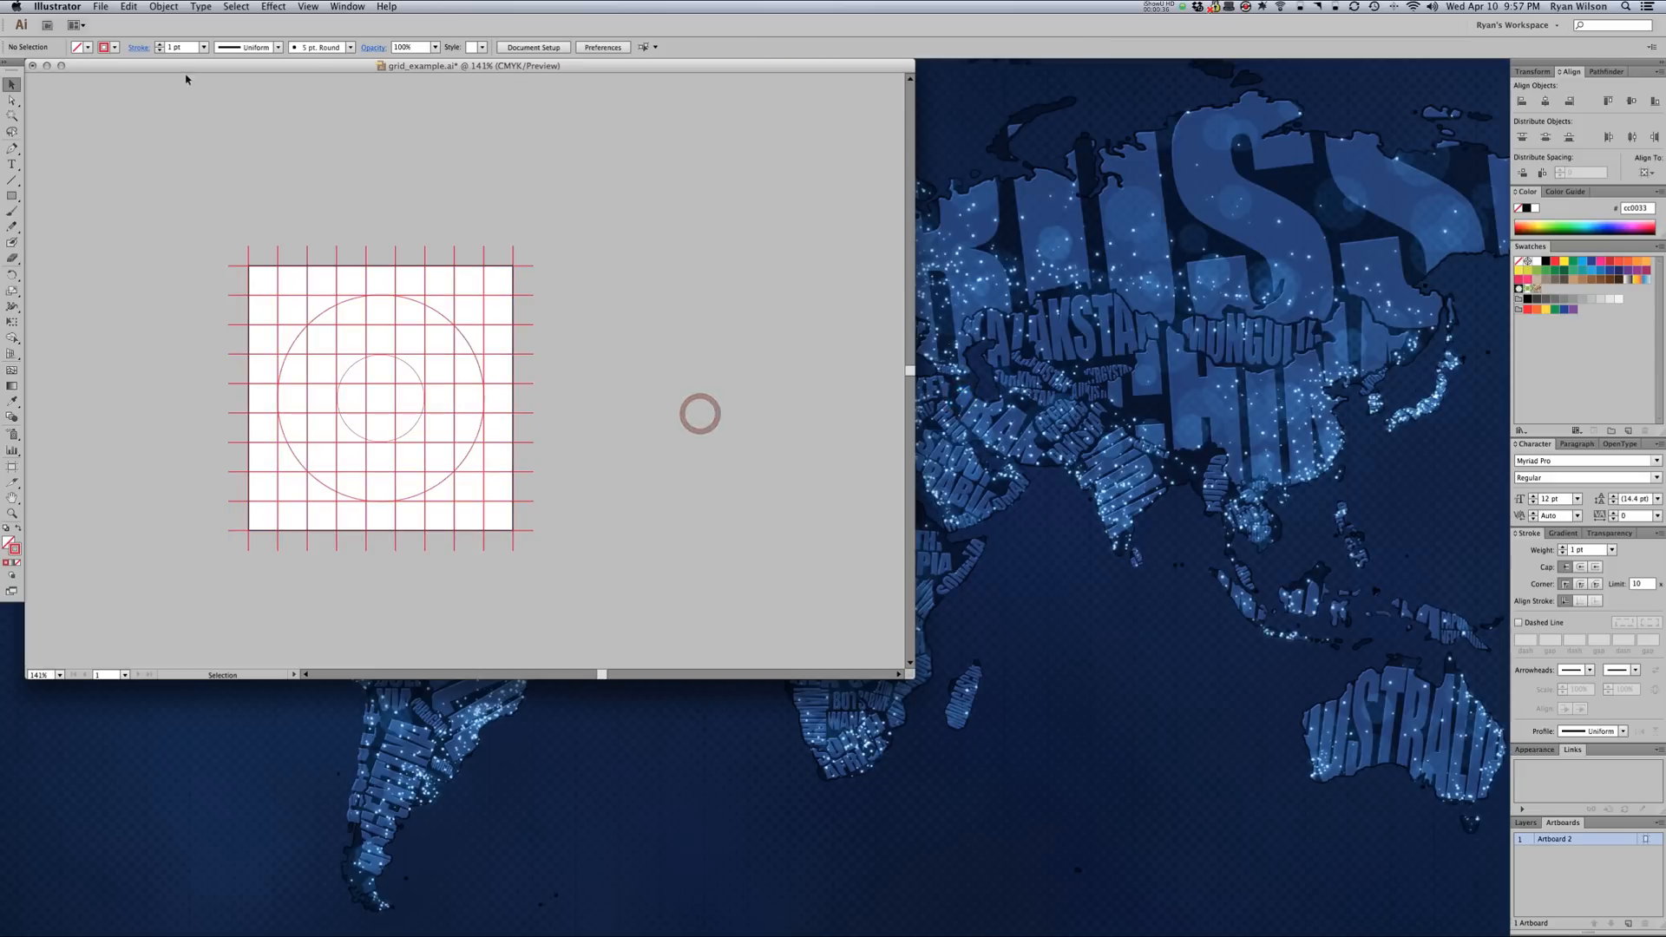
# - Save the grid for web as a JPEG Medium image named grid_example.jpg on the Desktop
pyautogui.click(102, 7)
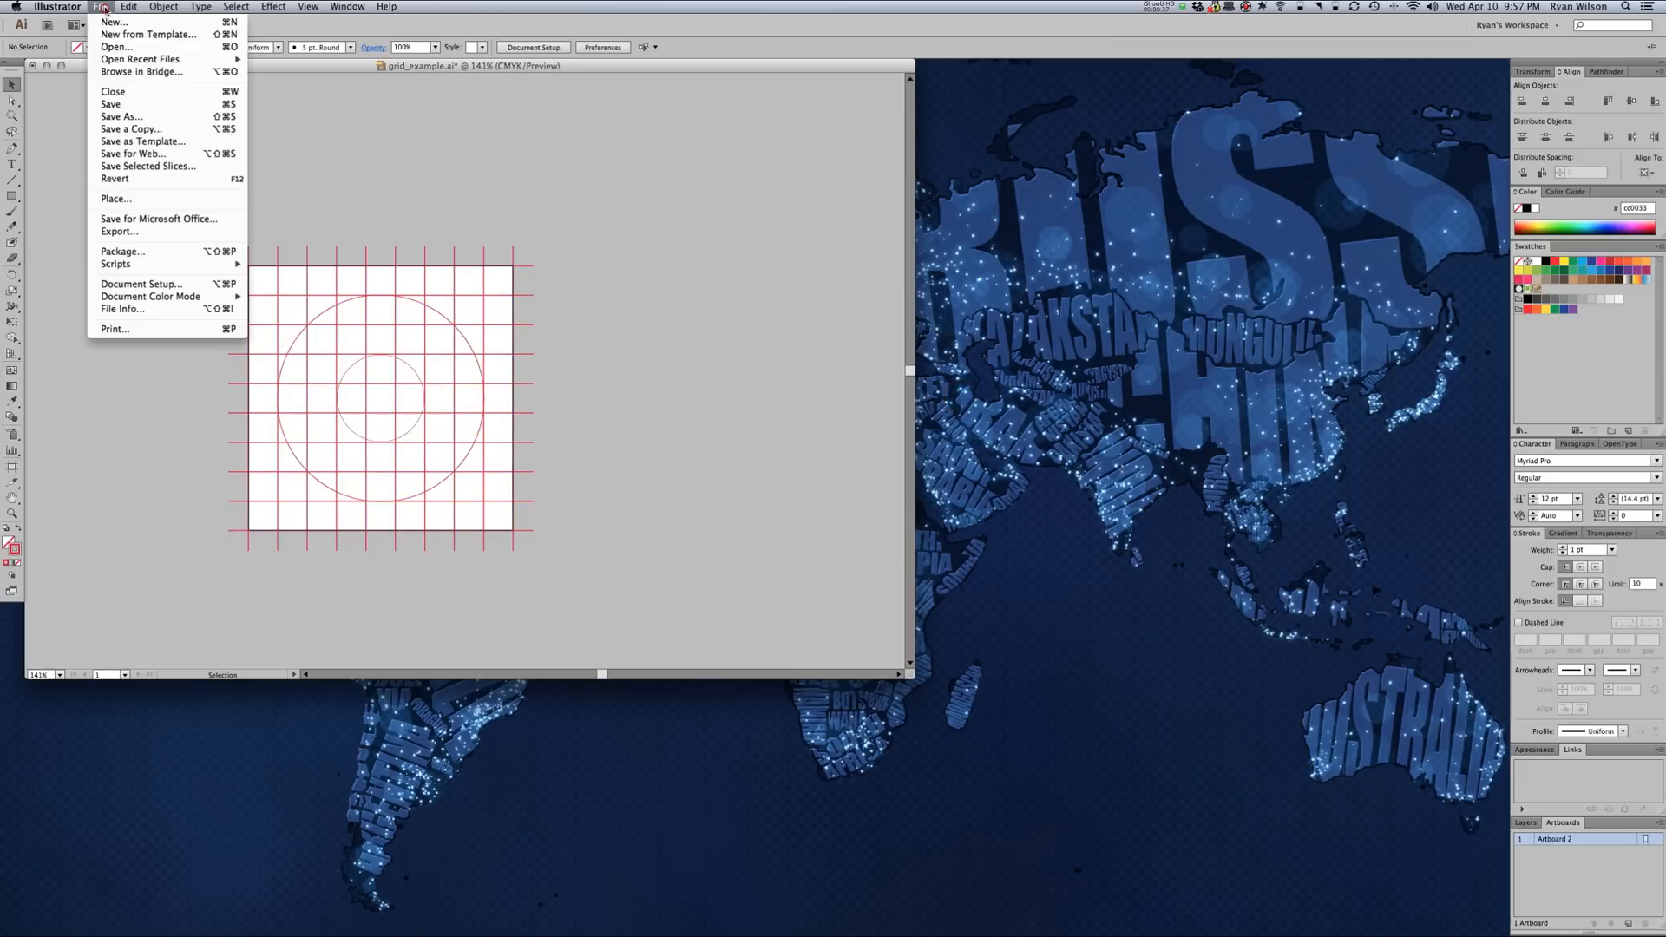
pyautogui.click(120, 154)
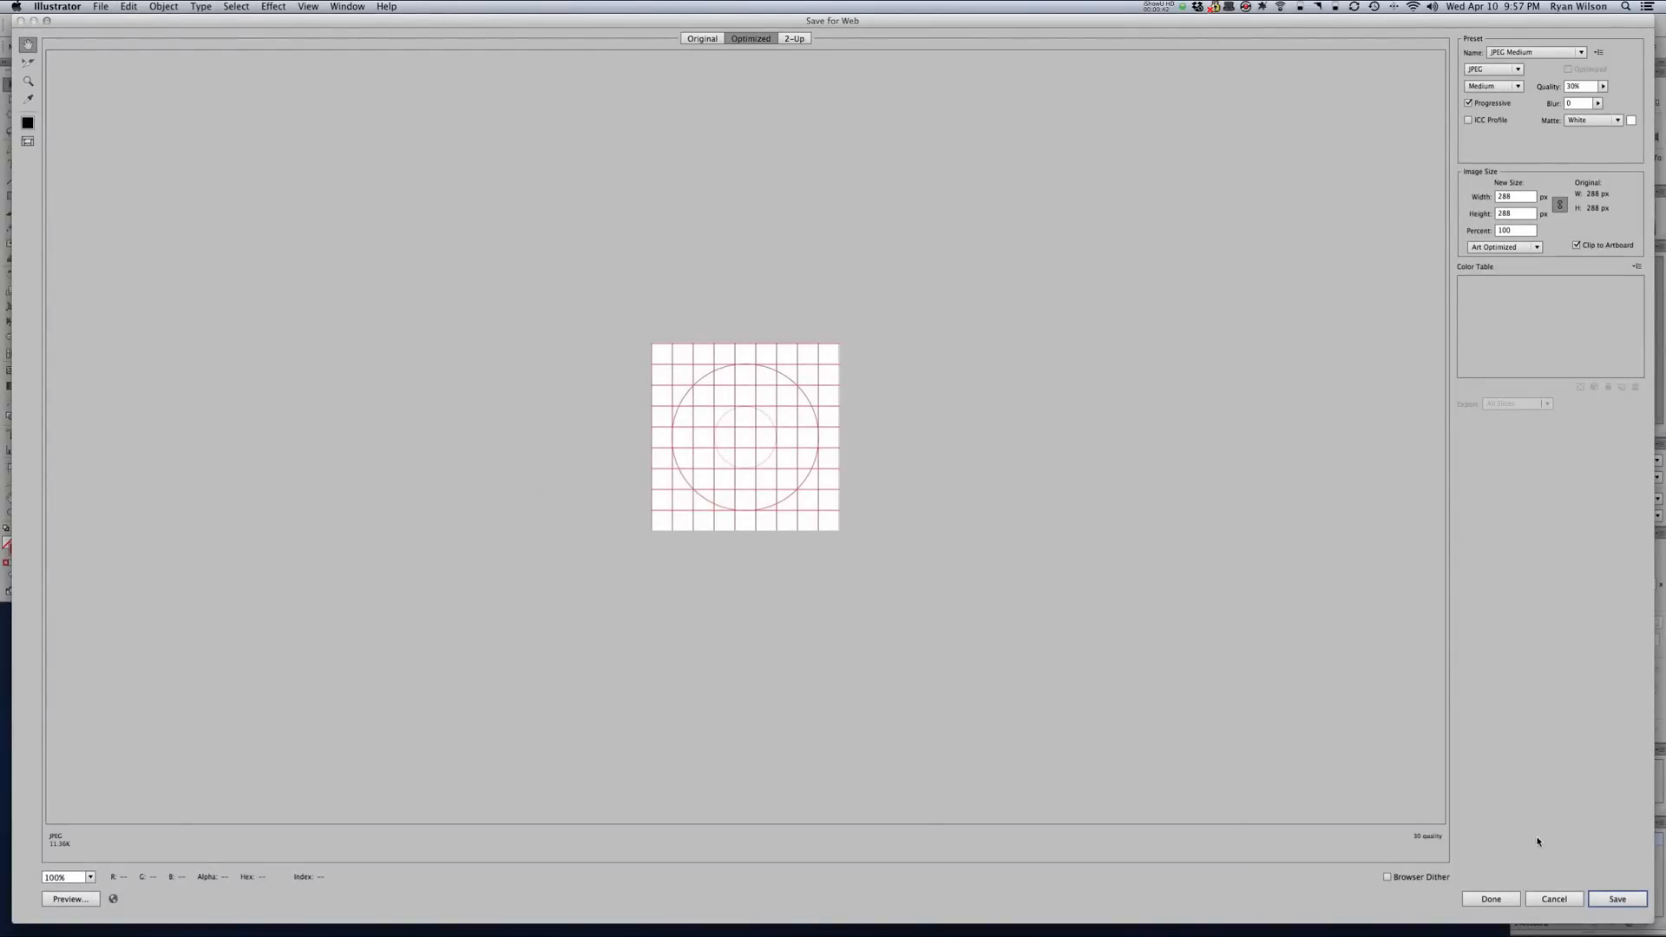
pyautogui.click(1616, 898)
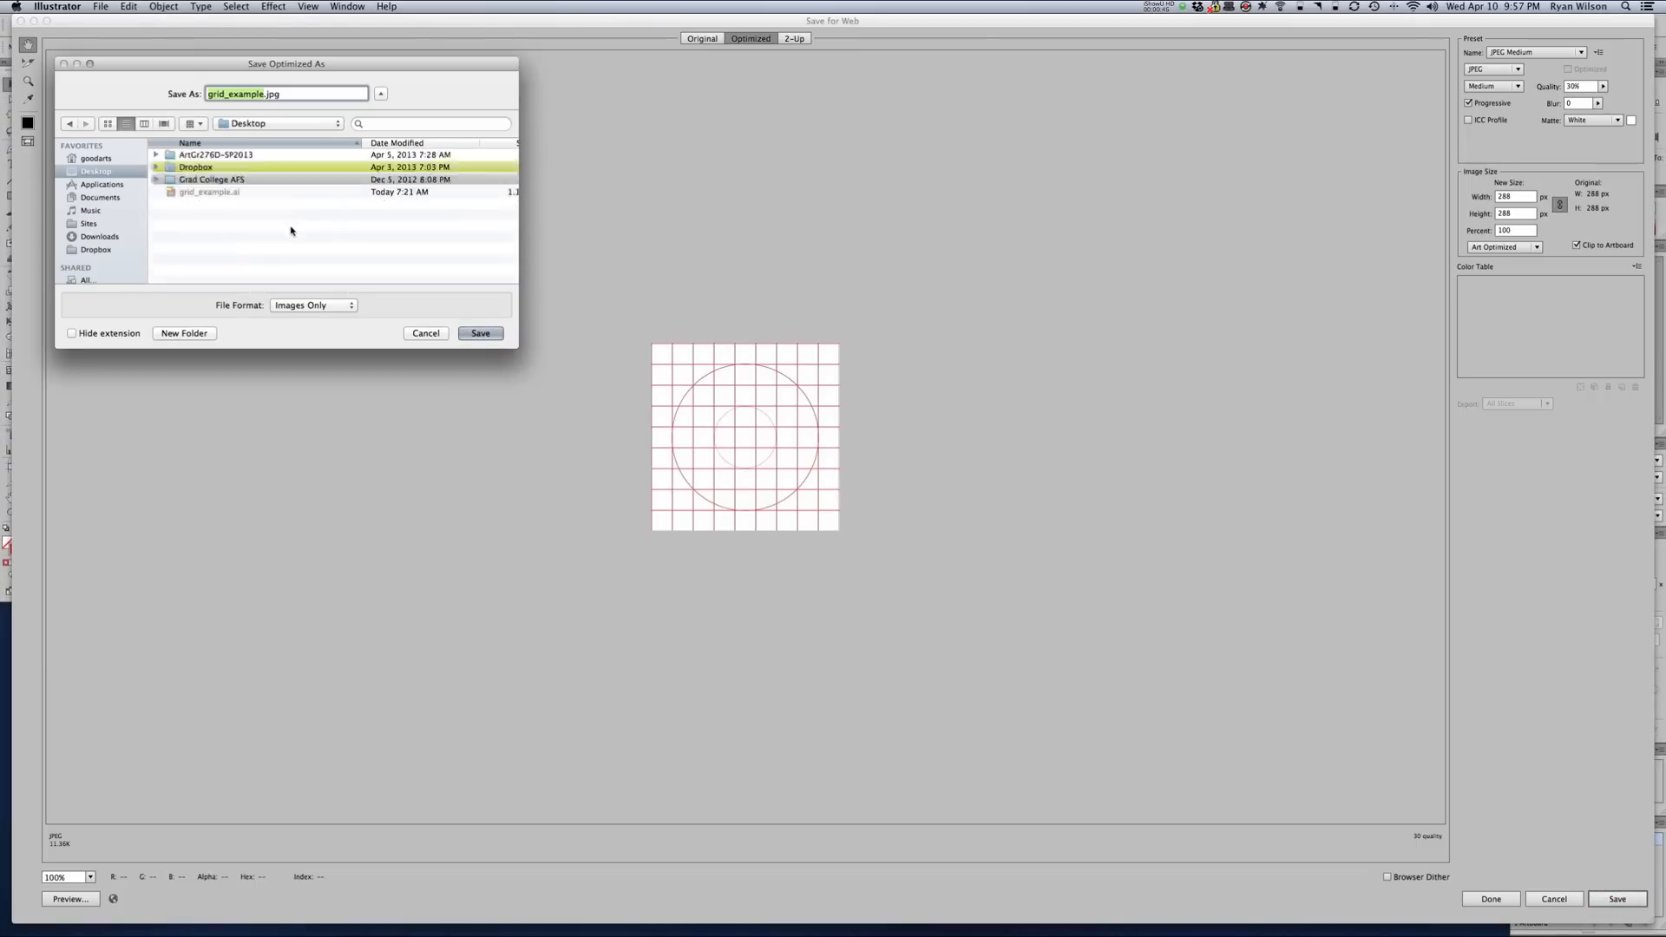
pyautogui.click(477, 333)
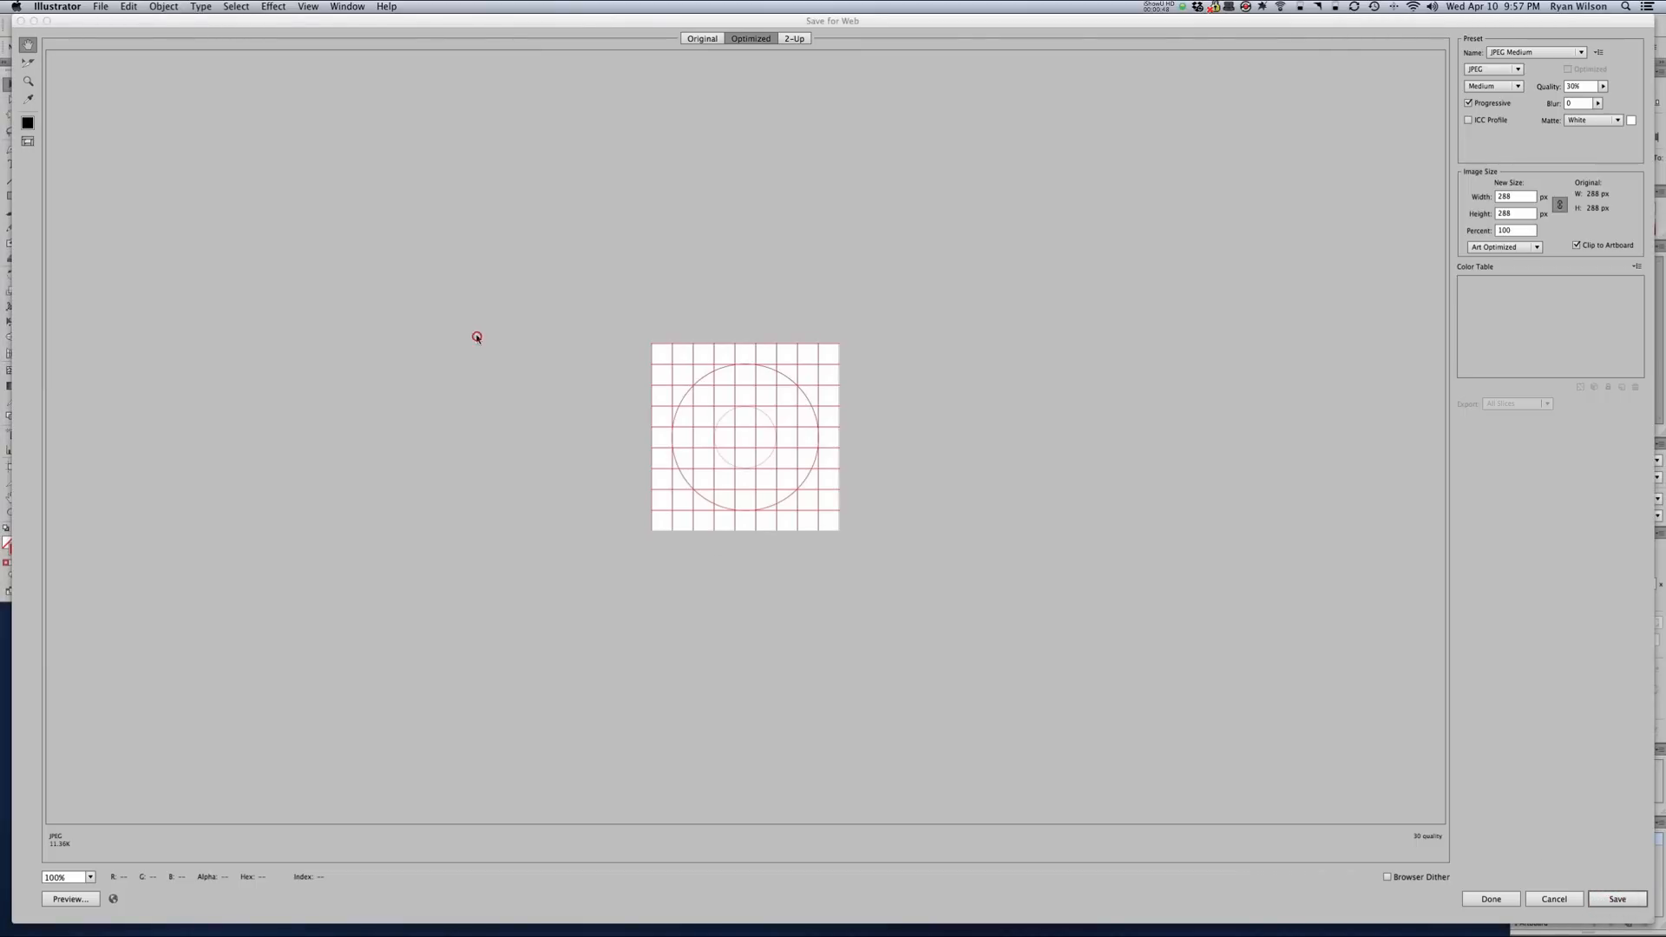
pyautogui.click(640, 360)
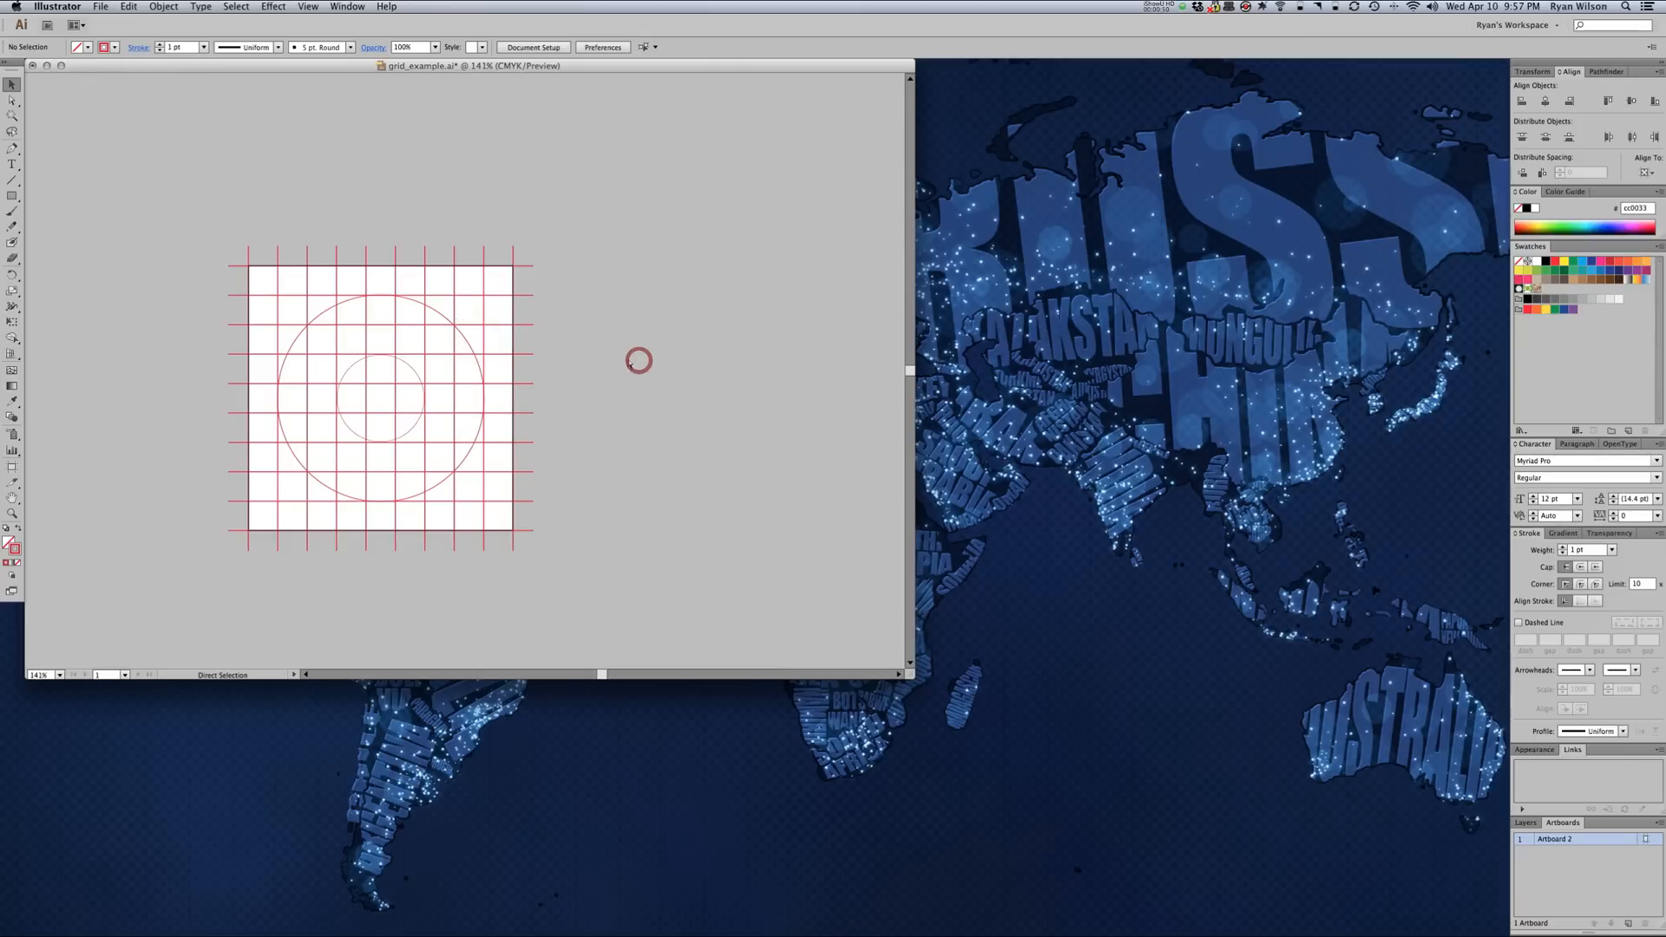
# - Hide Illustrator and switch to Cinema 4D
pyautogui.click(57, 6)
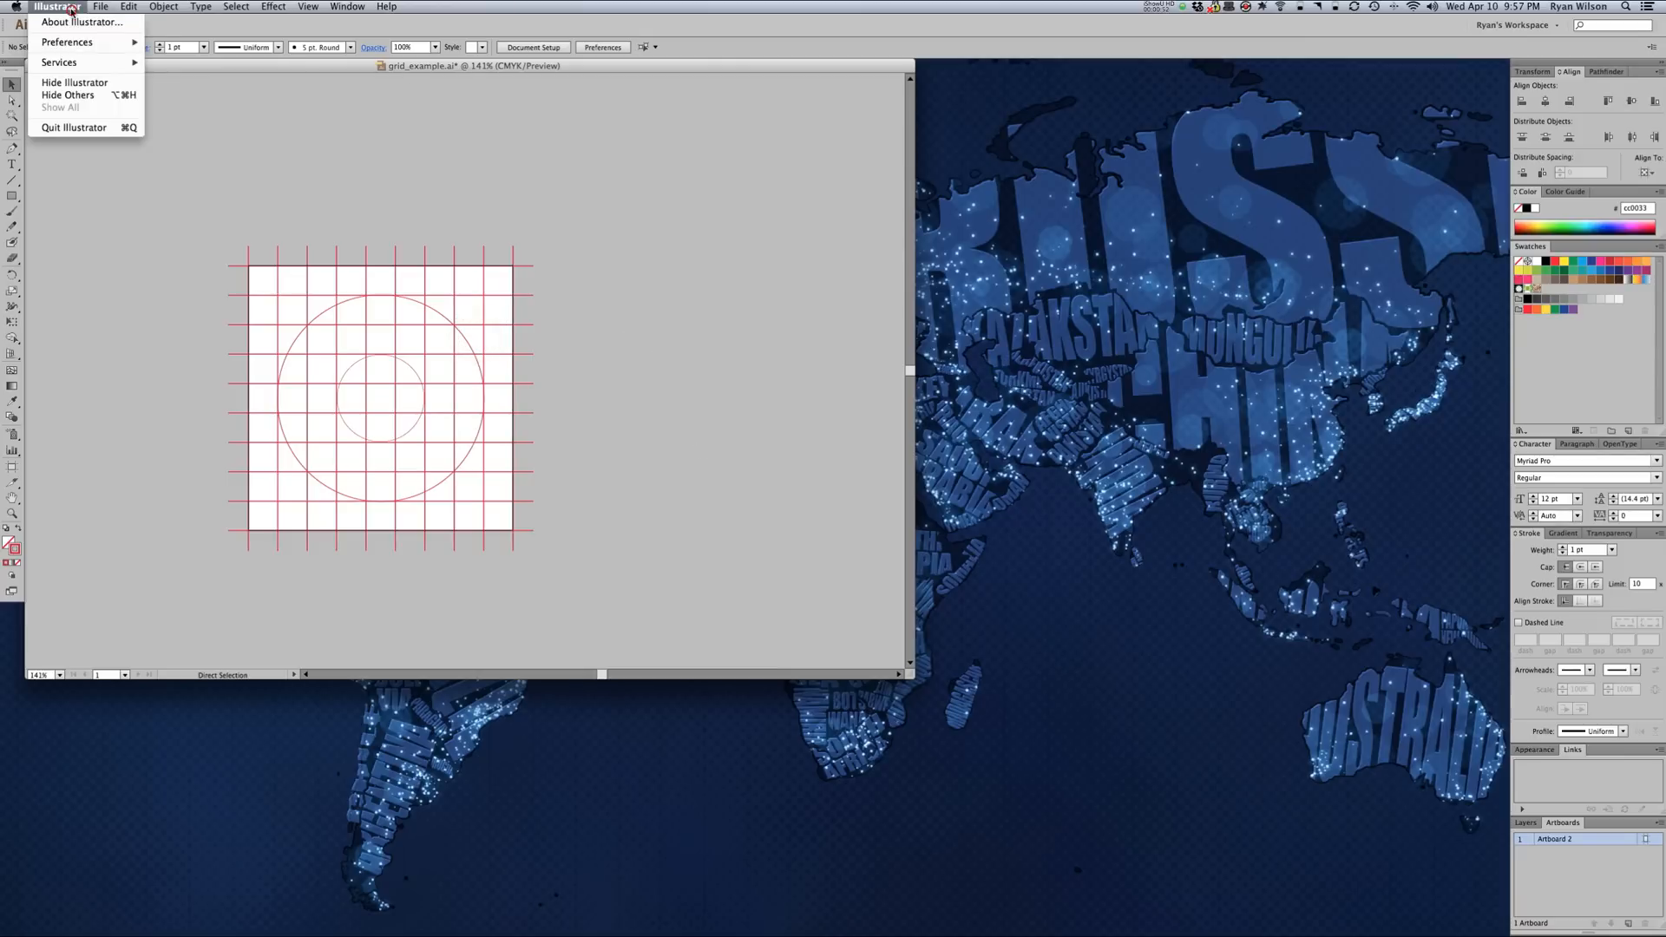
pyautogui.click(70, 84)
pyautogui.moveTo(940, 920)
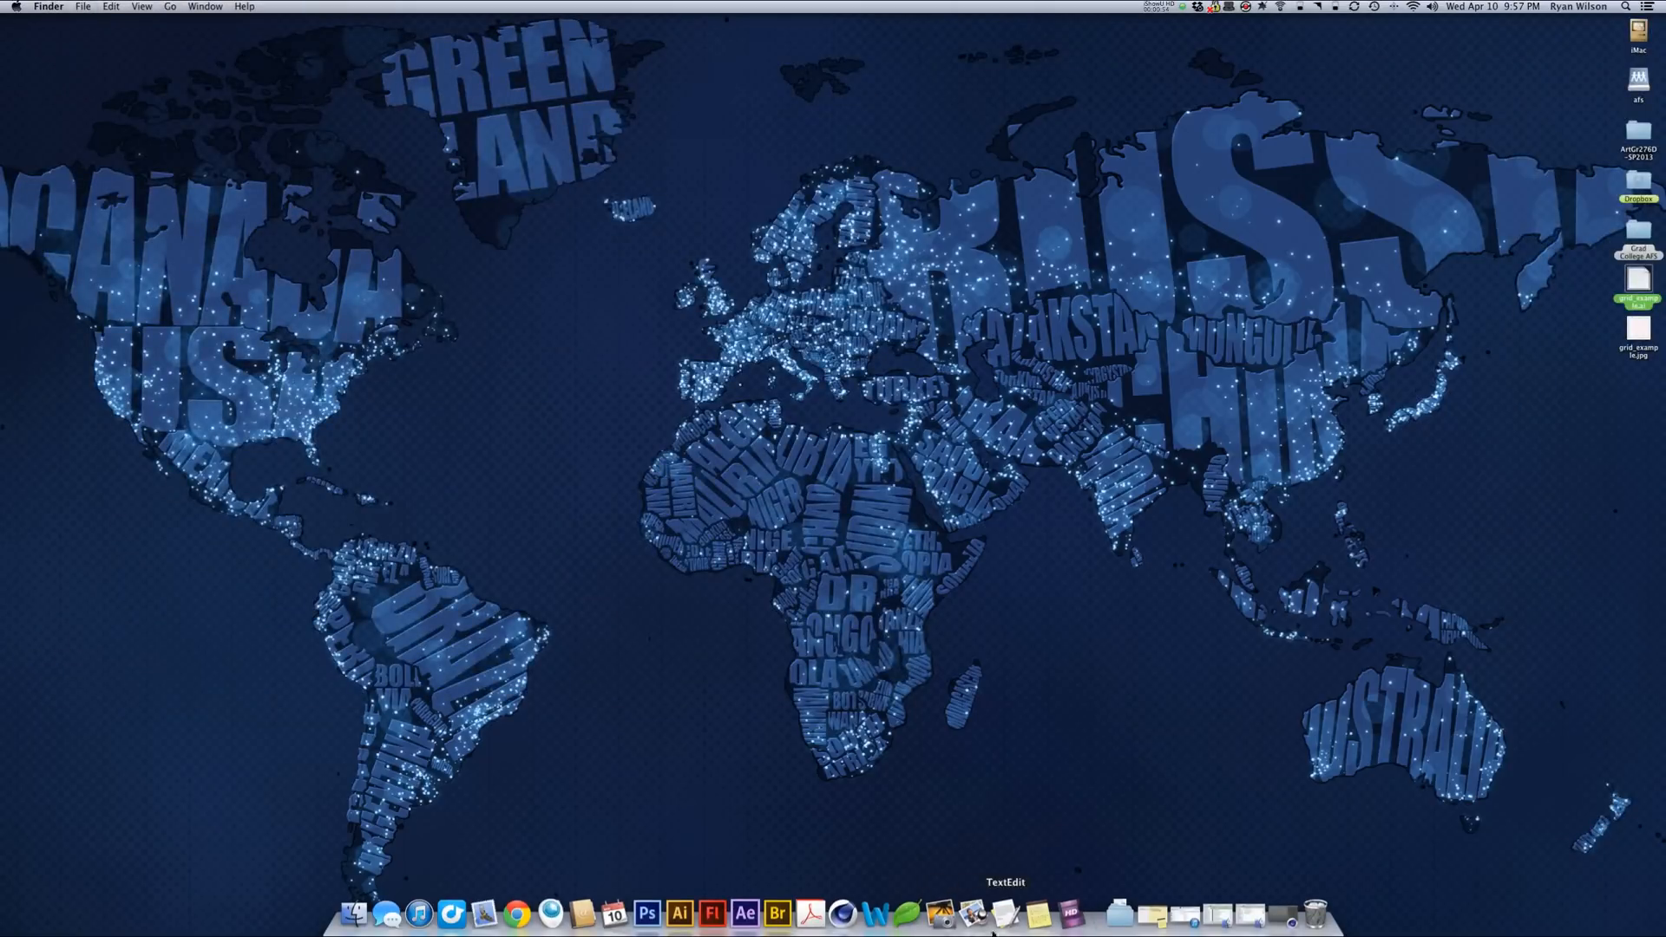
pyautogui.click(843, 915)
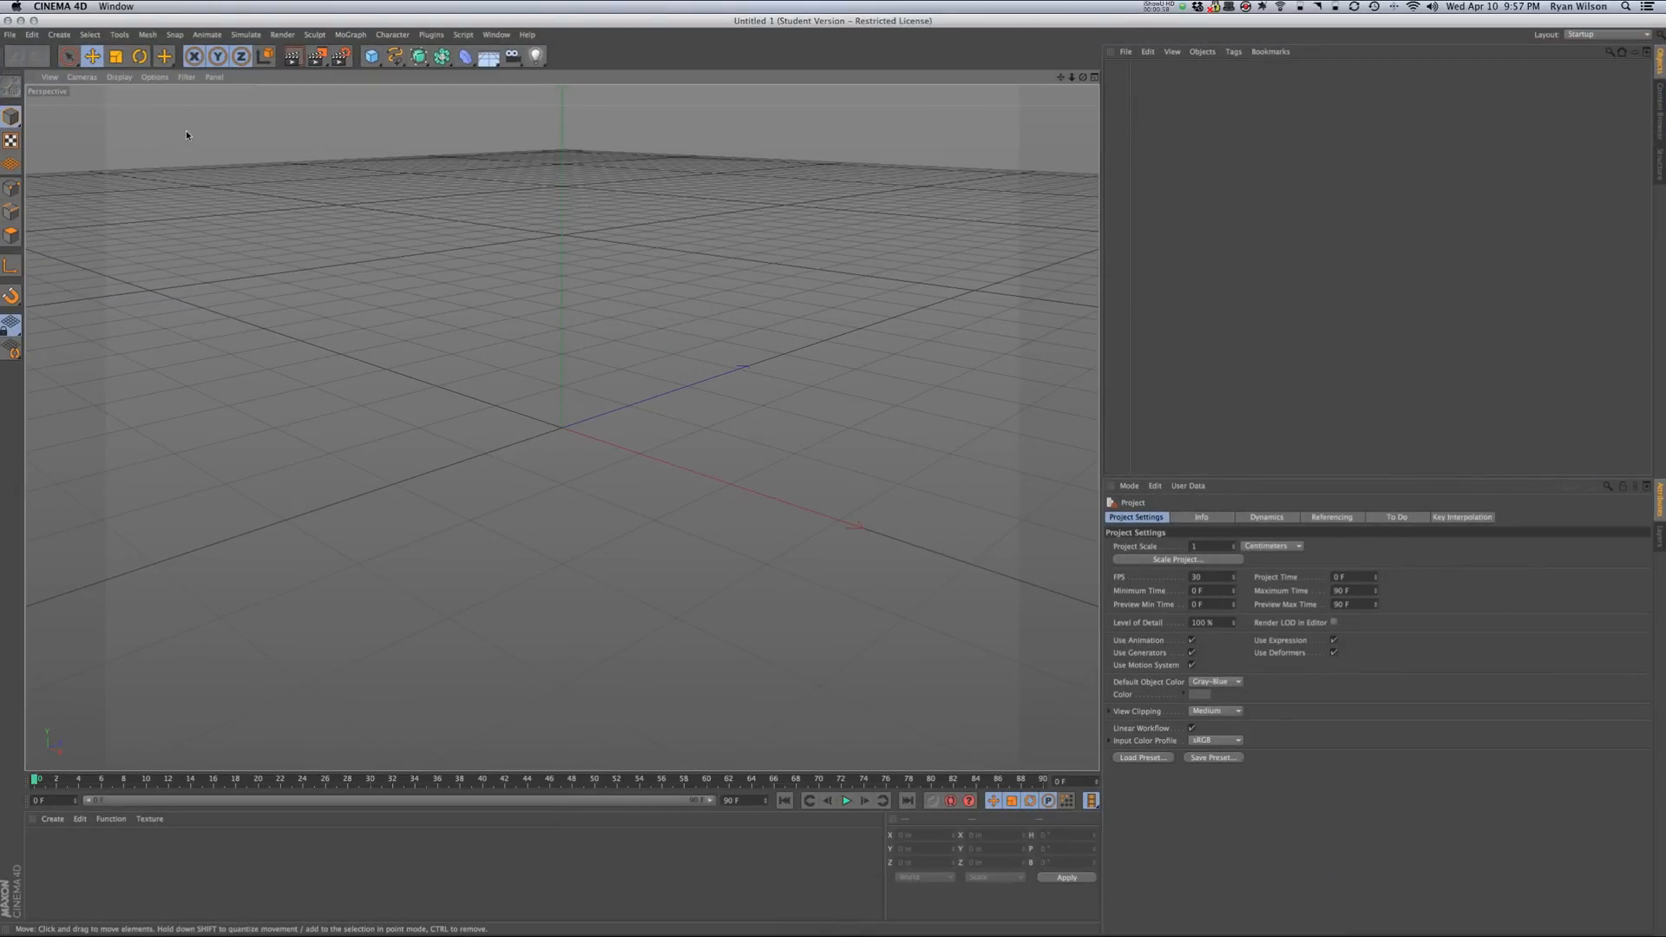
# - Add a plane in the Top view and set its width and height to 200 in
pyautogui.press('F2')
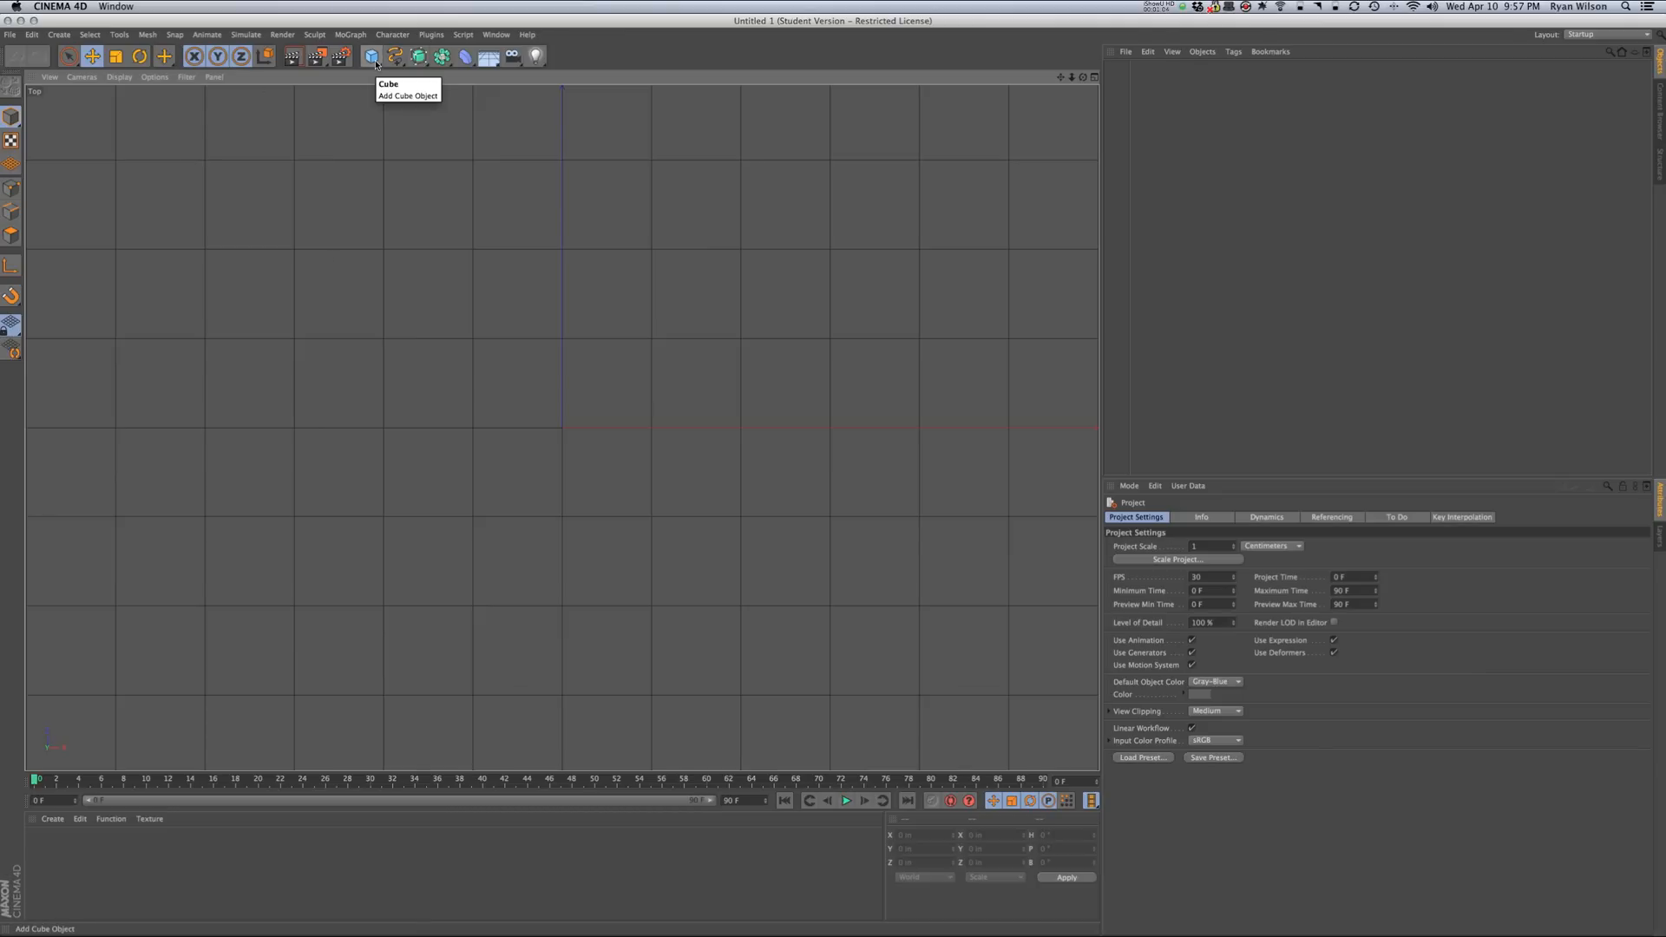
pyautogui.moveTo(374, 63); pyautogui.dragTo(497, 101)
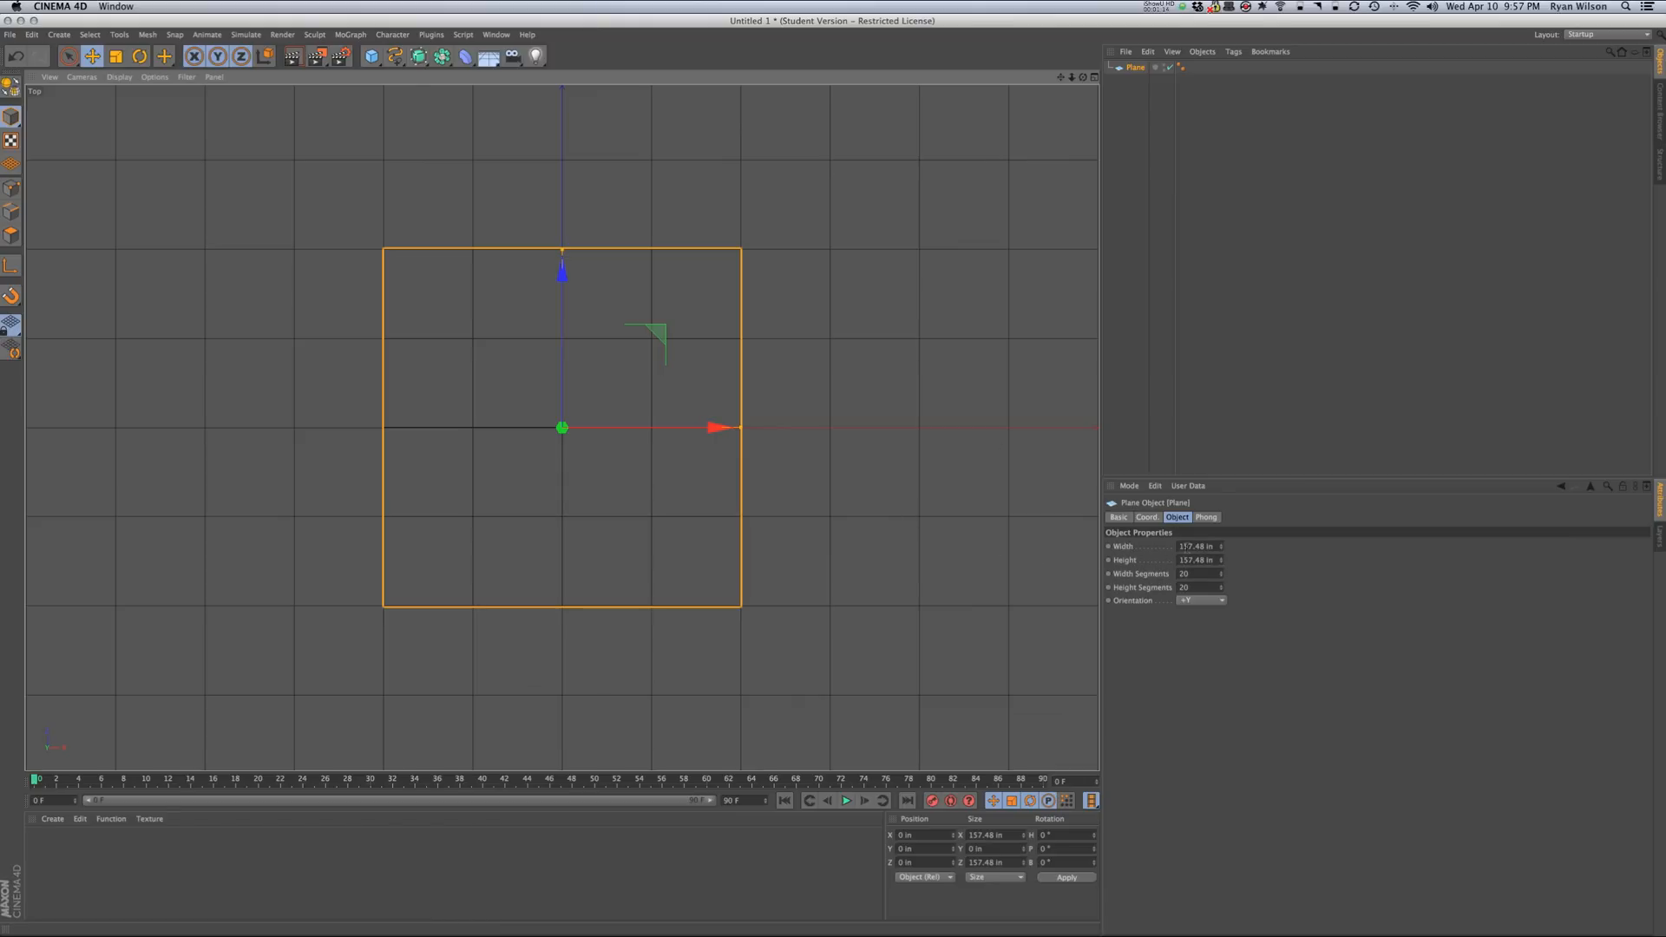
pyautogui.doubleClick(1185, 547)
pyautogui.write('200')
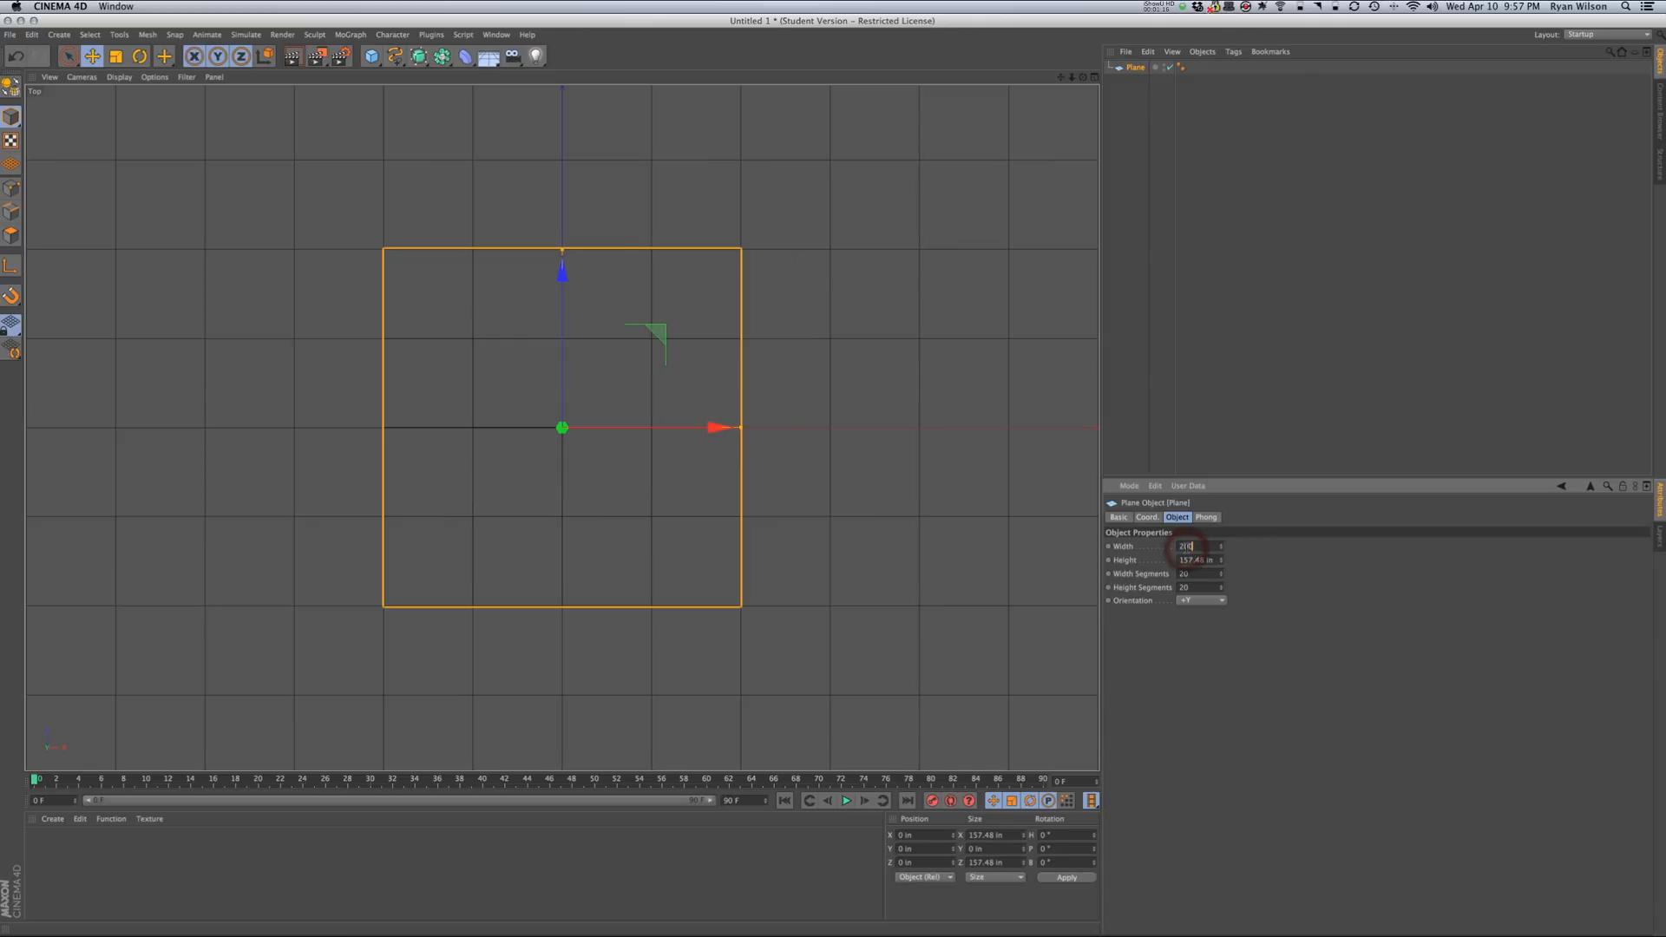
pyautogui.press('Tab')
pyautogui.write('200')
pyautogui.press('Tab')
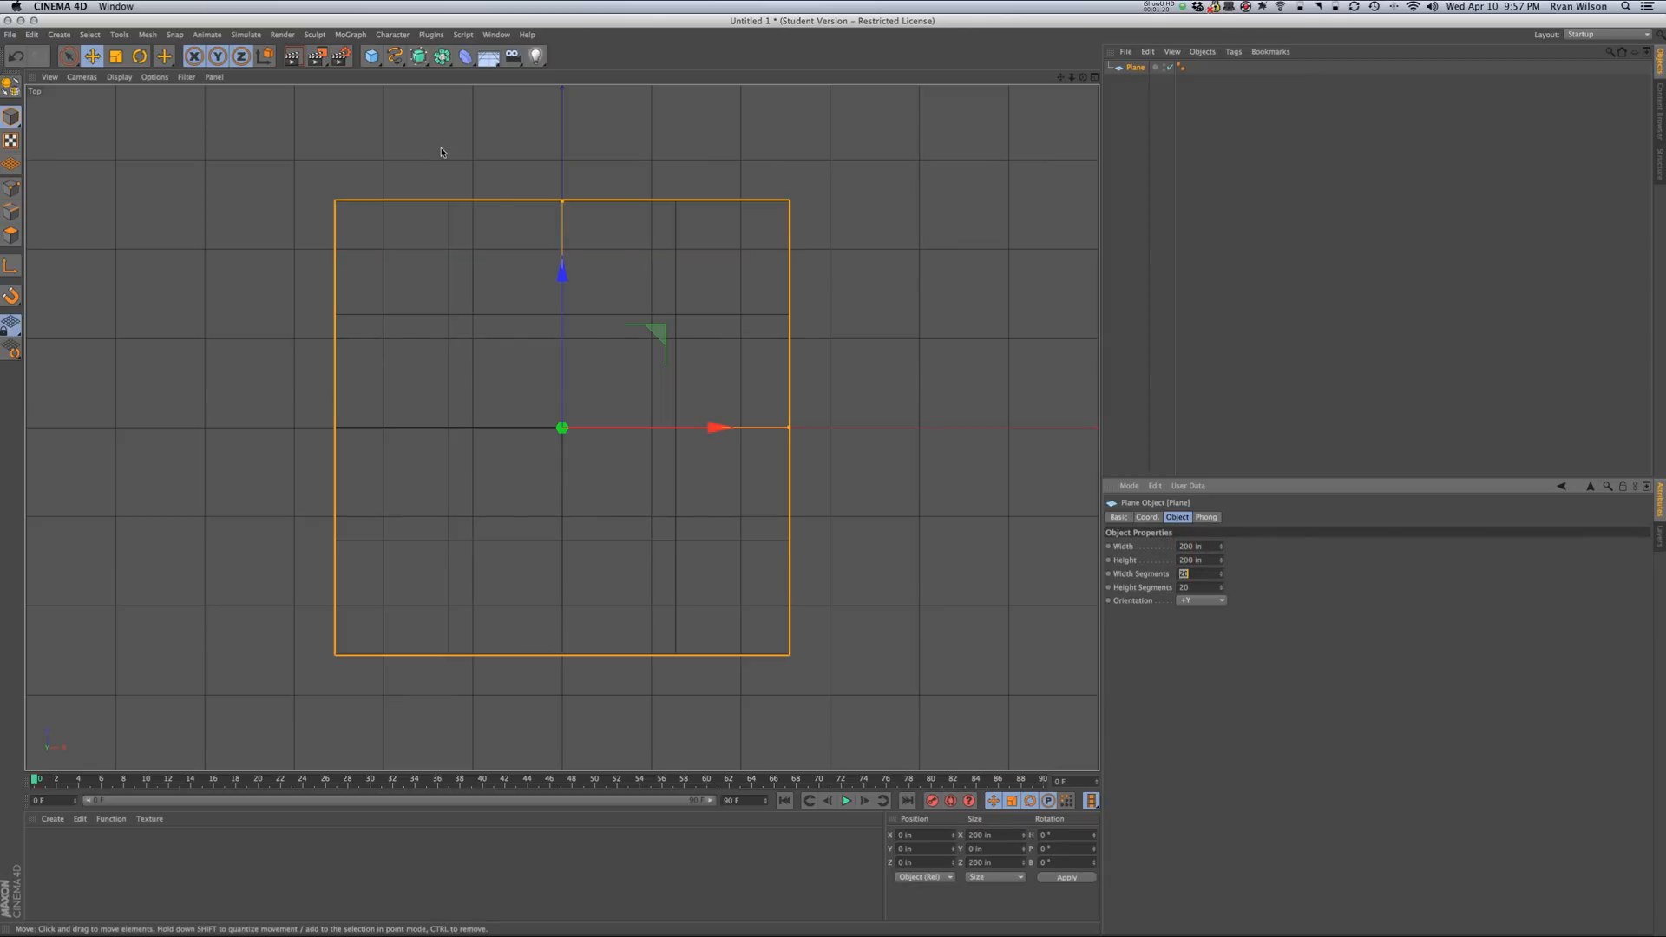
# - Create a material with grid_example.jpg from the Desktop as its color texture, without copying the image to the project location
pyautogui.doubleClick(59, 852)
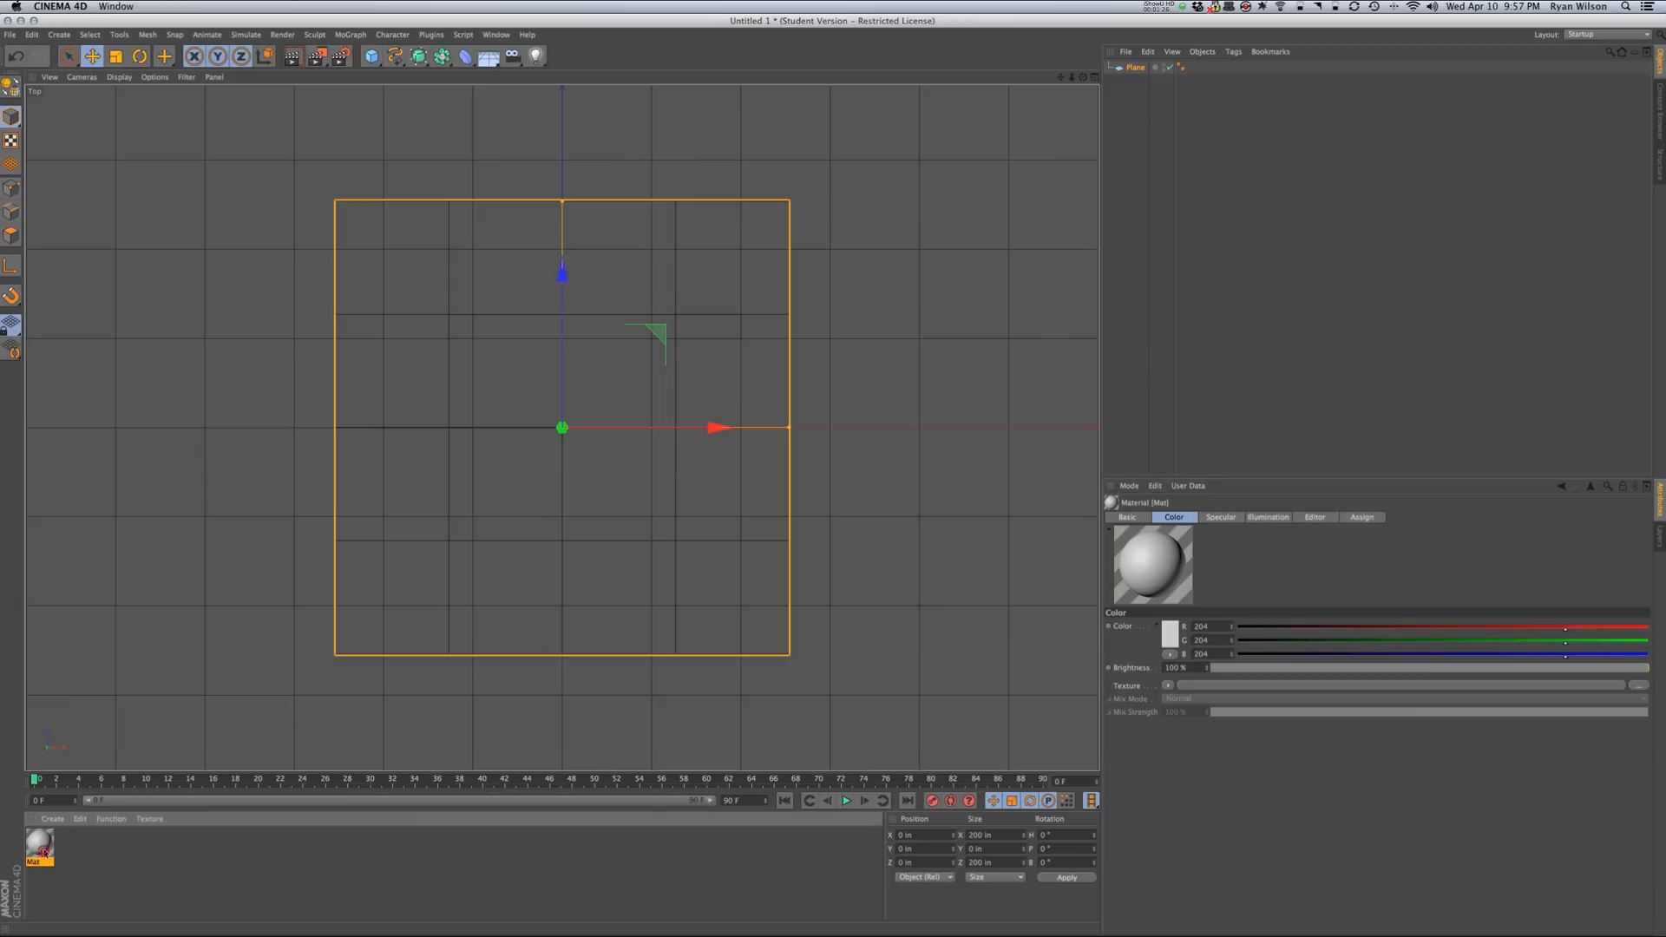
pyautogui.doubleClick(44, 853)
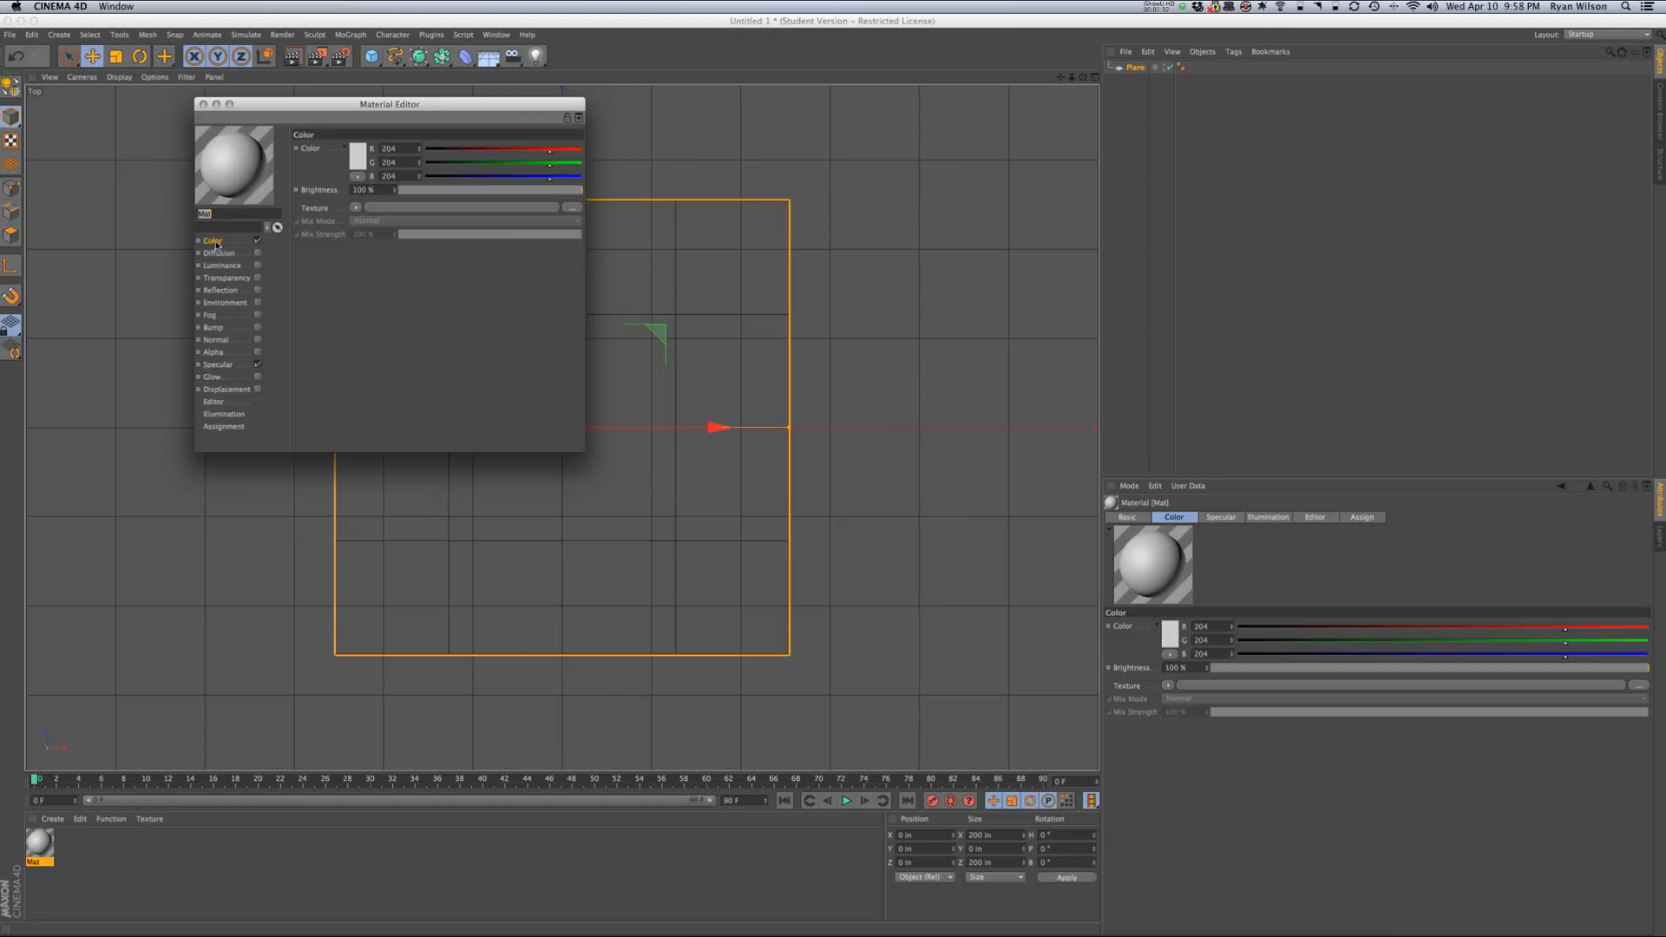
pyautogui.click(356, 208)
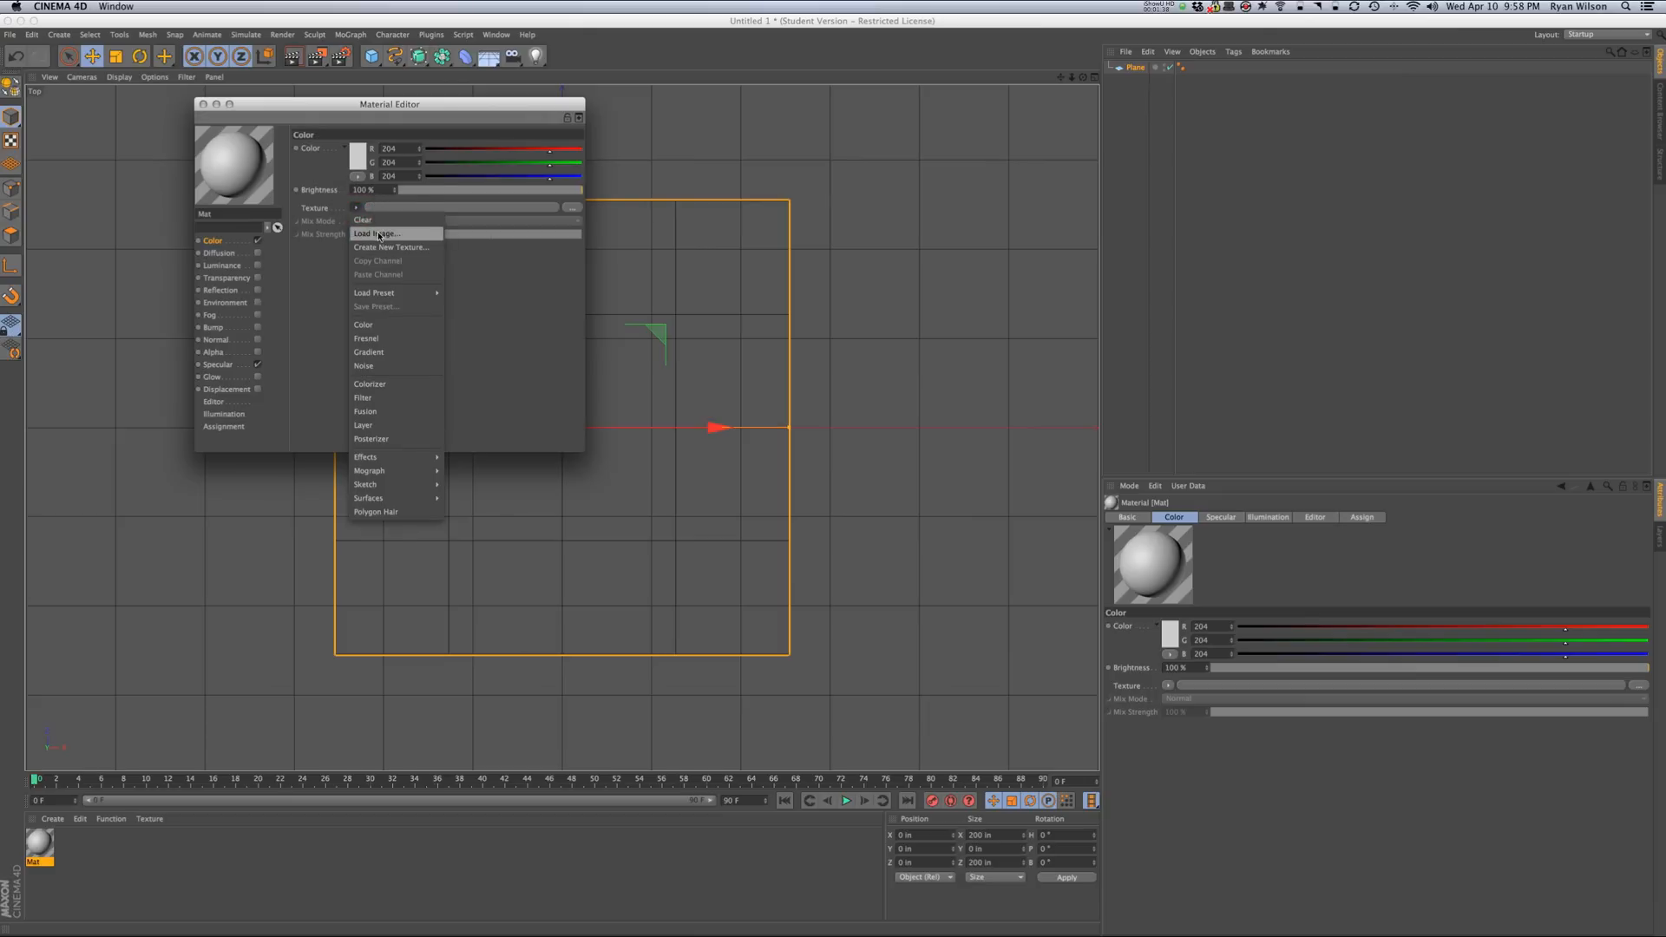
pyautogui.click(413, 235)
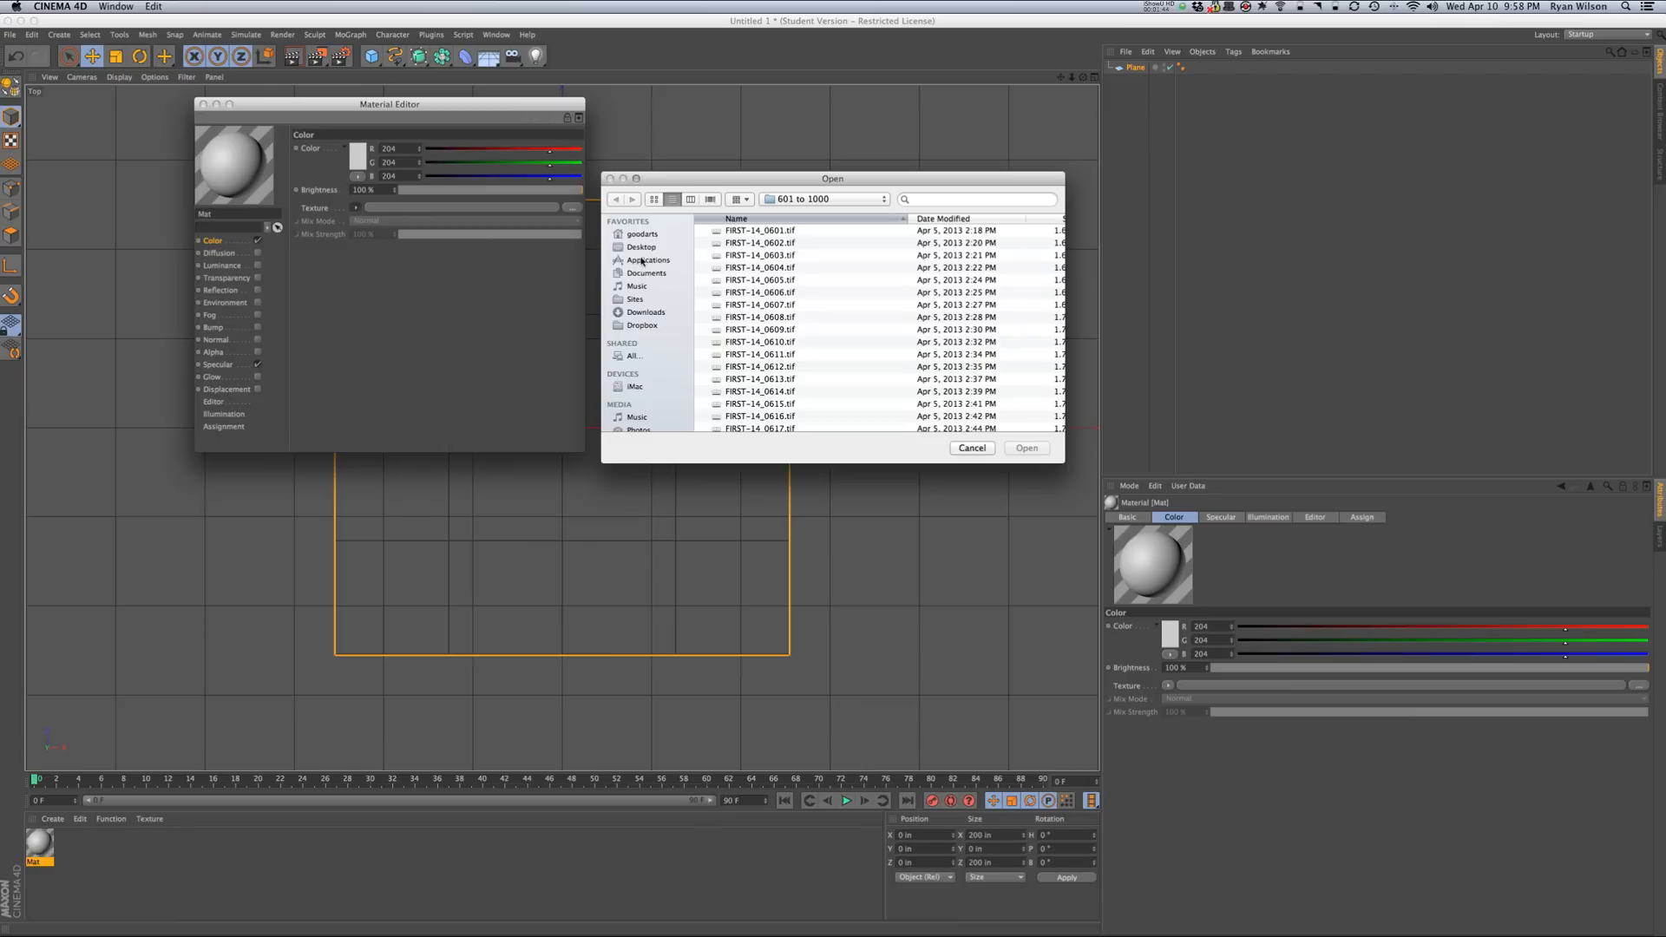
pyautogui.click(641, 247)
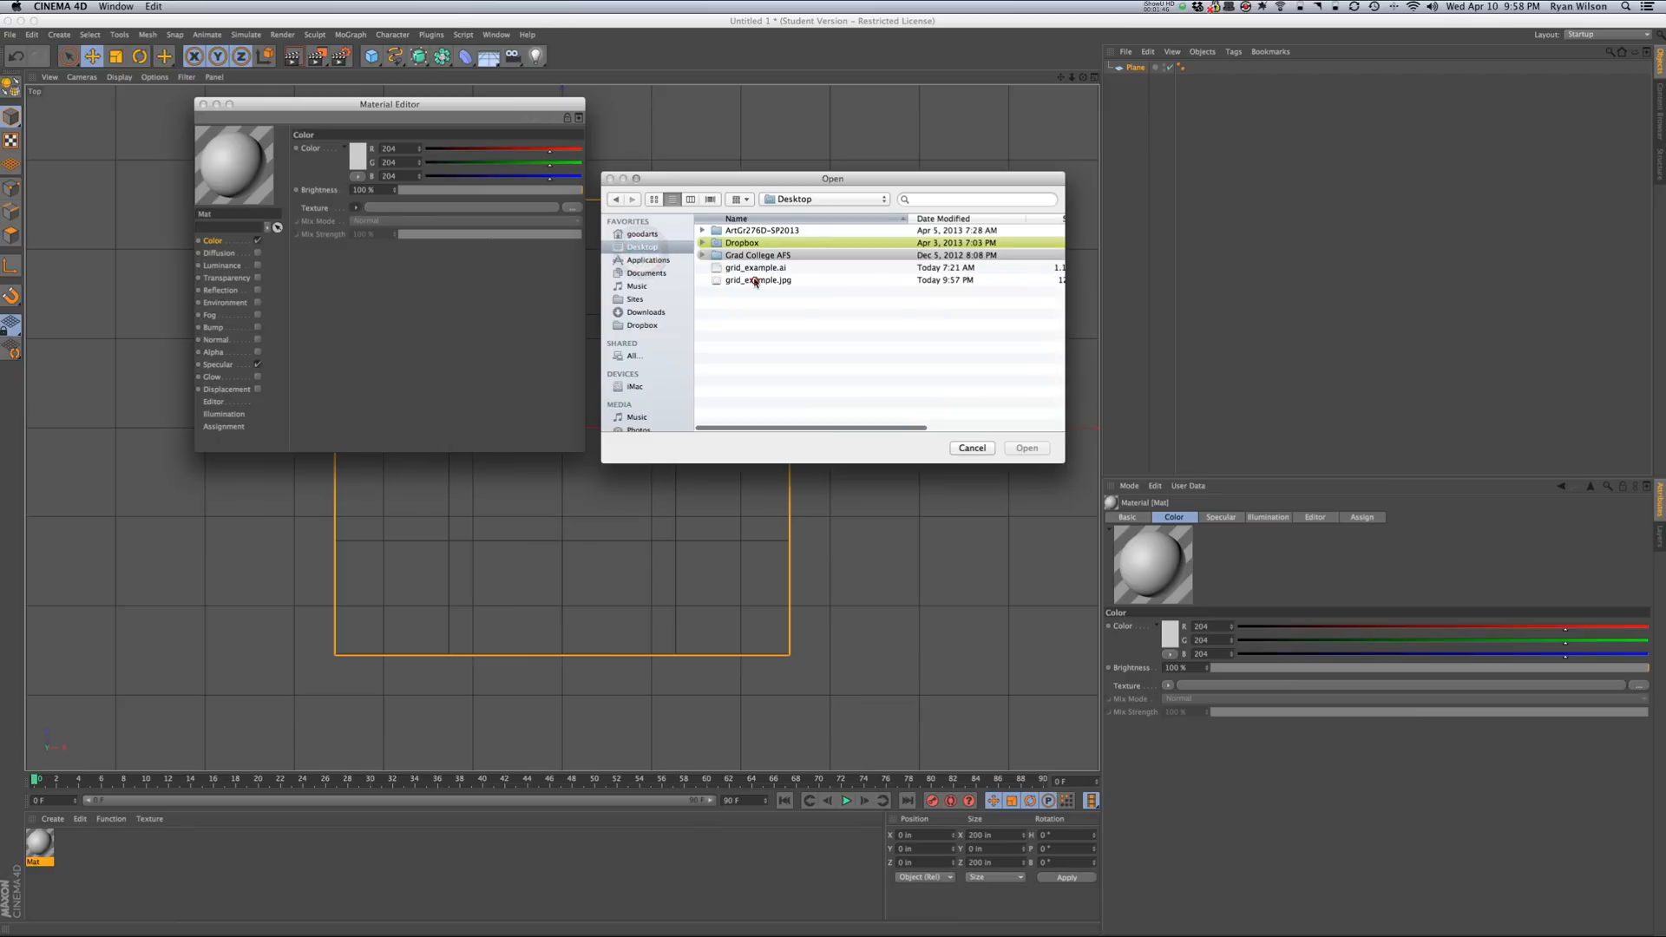
pyautogui.click(756, 280)
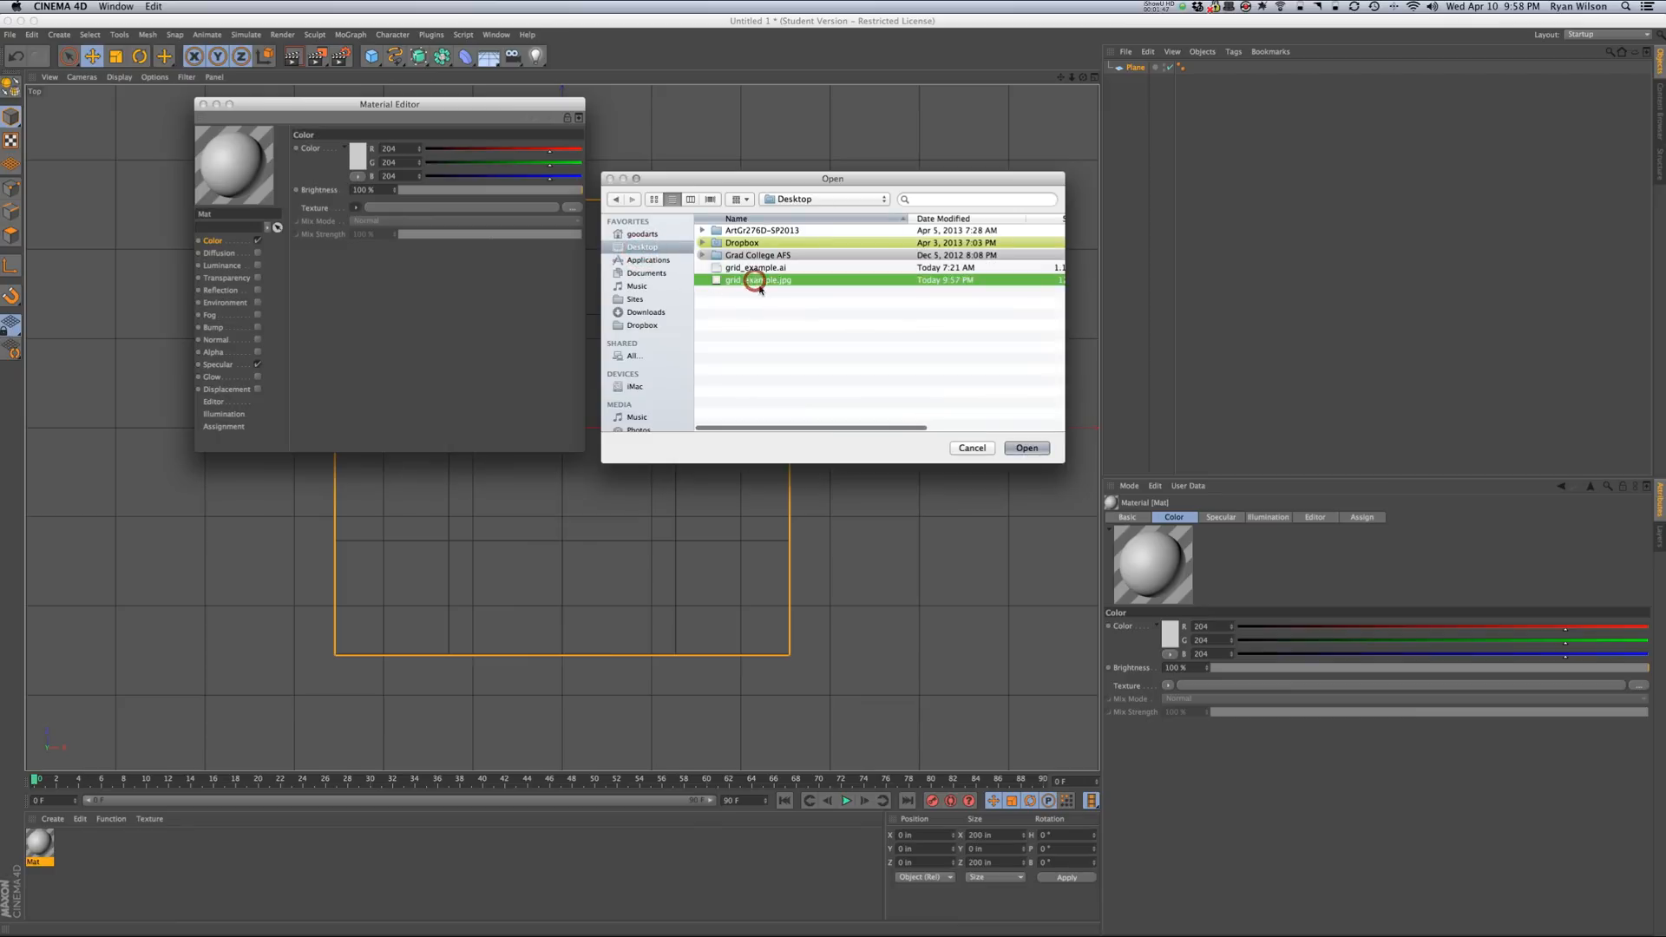
pyautogui.click(1021, 448)
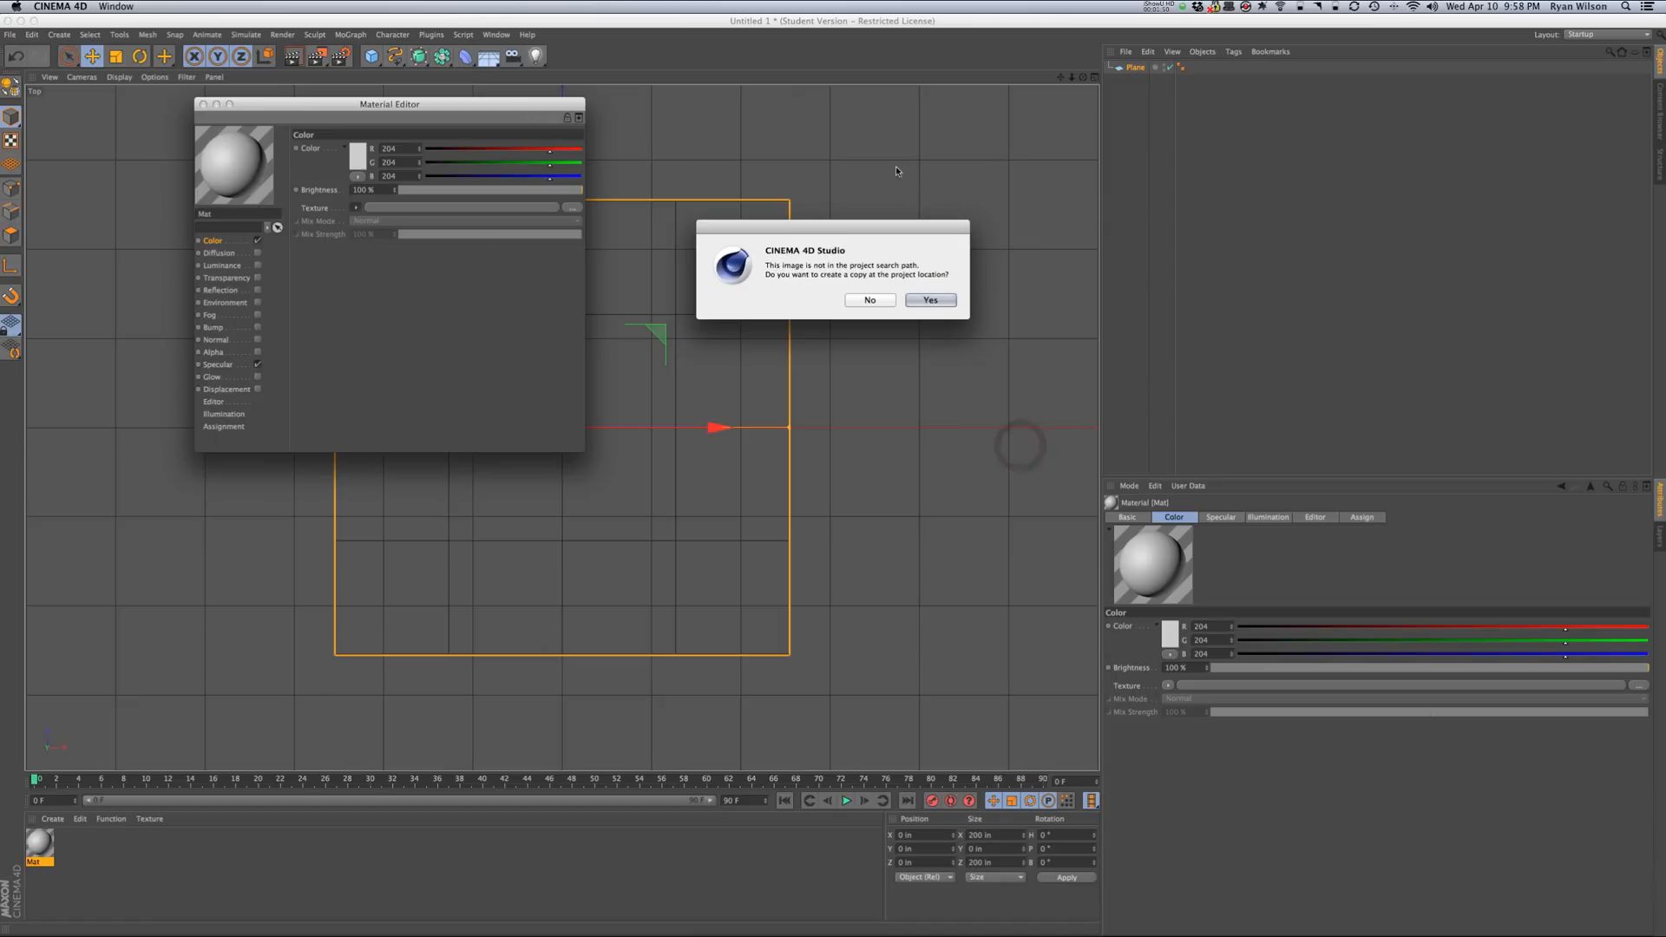
pyautogui.click(871, 300)
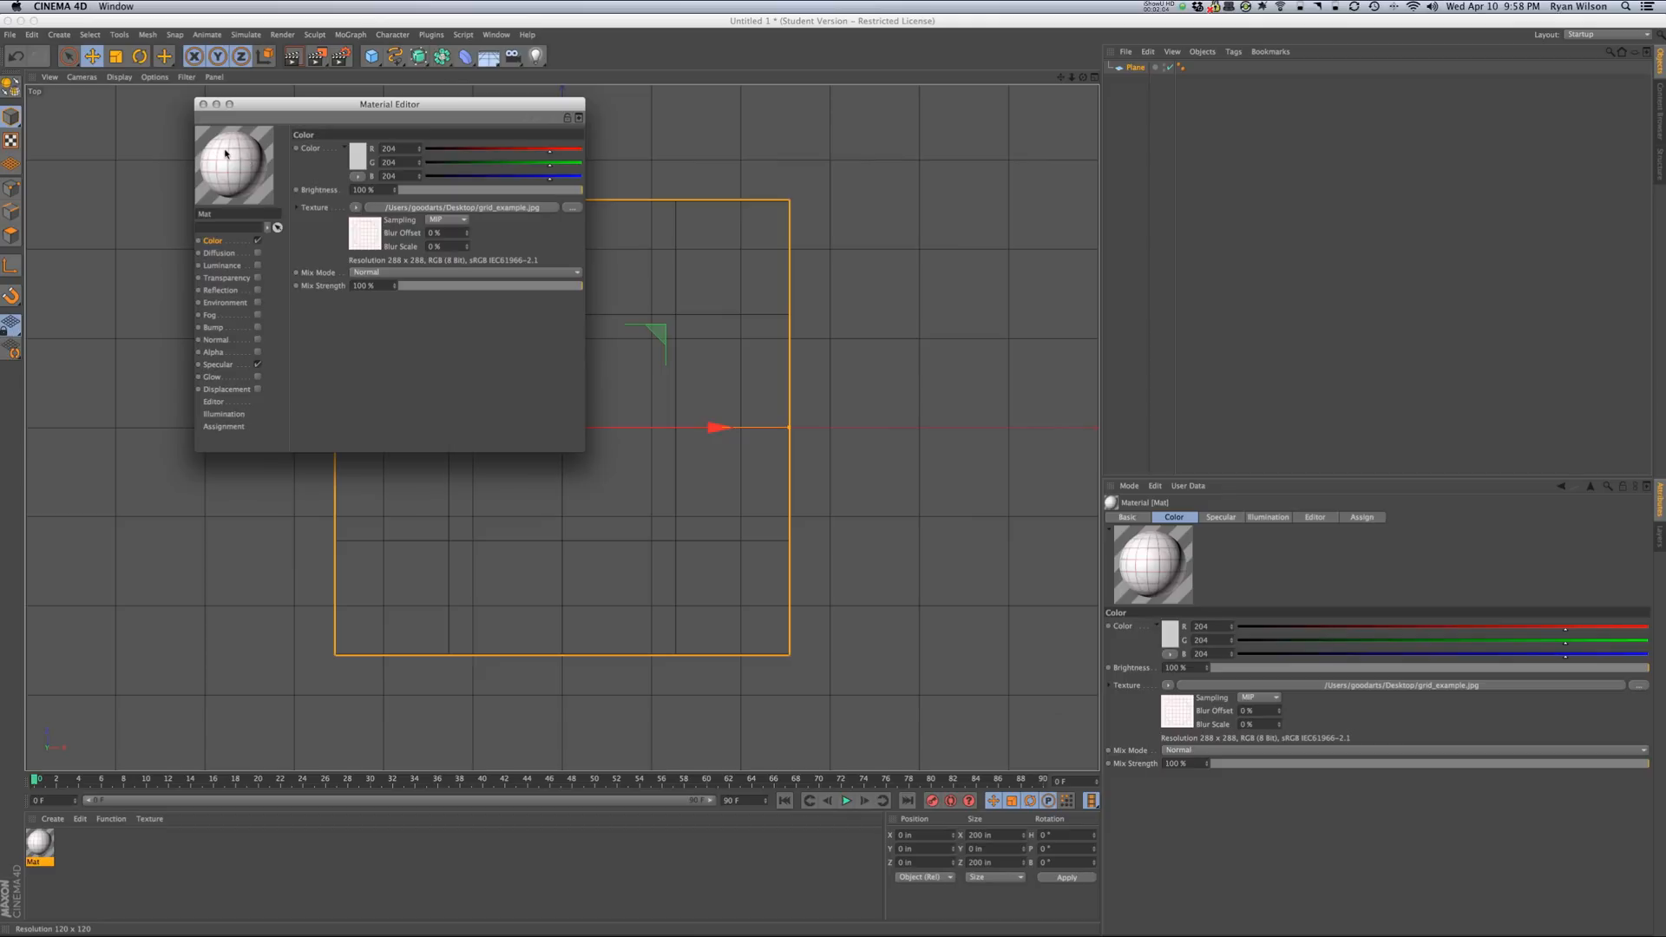
pyautogui.click(204, 105)
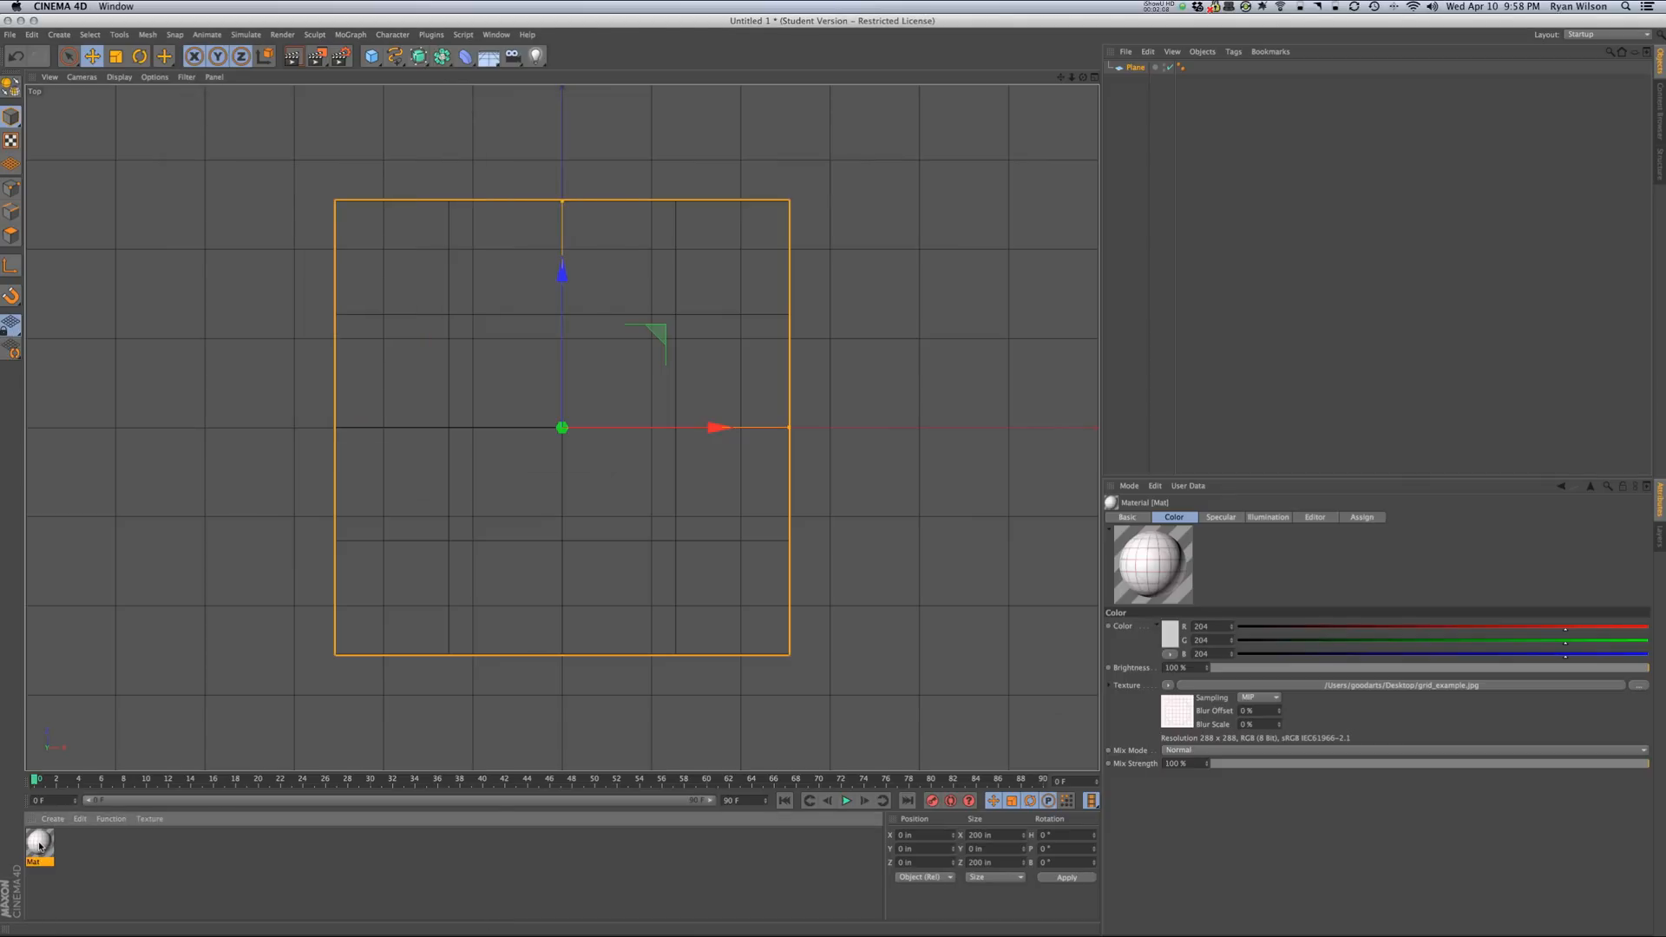
# - Apply the grid material to the plane and display the Top view with Gouraud Shading
pyautogui.moveTo(39, 846); pyautogui.dragTo(1136, 73)
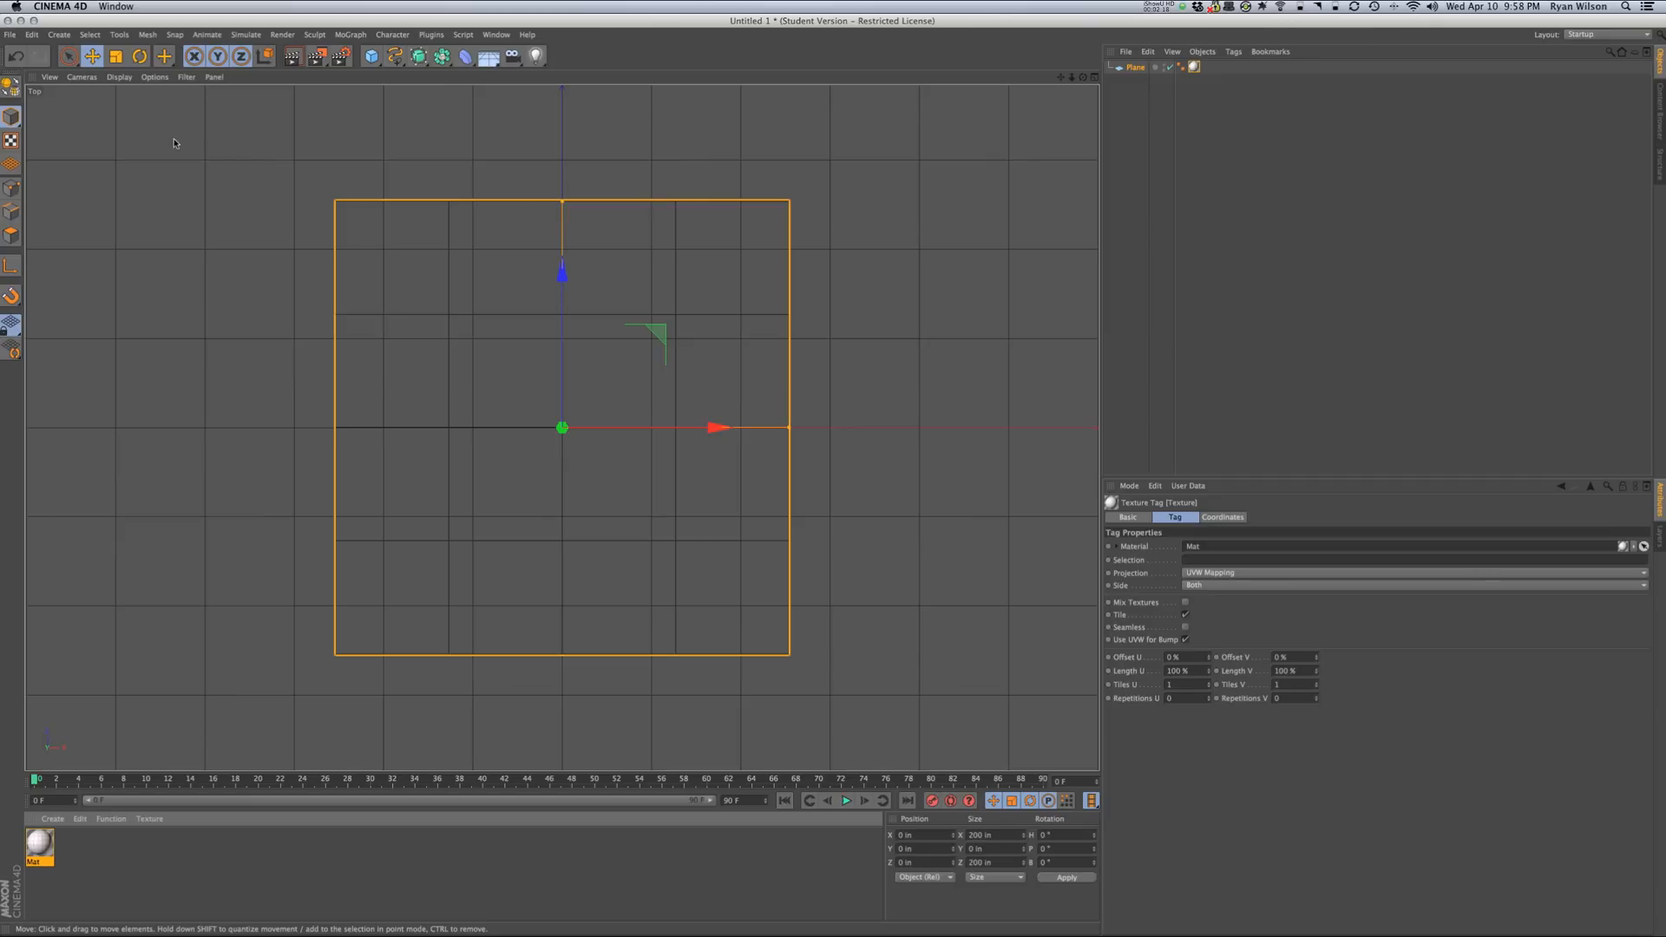
pyautogui.click(120, 78)
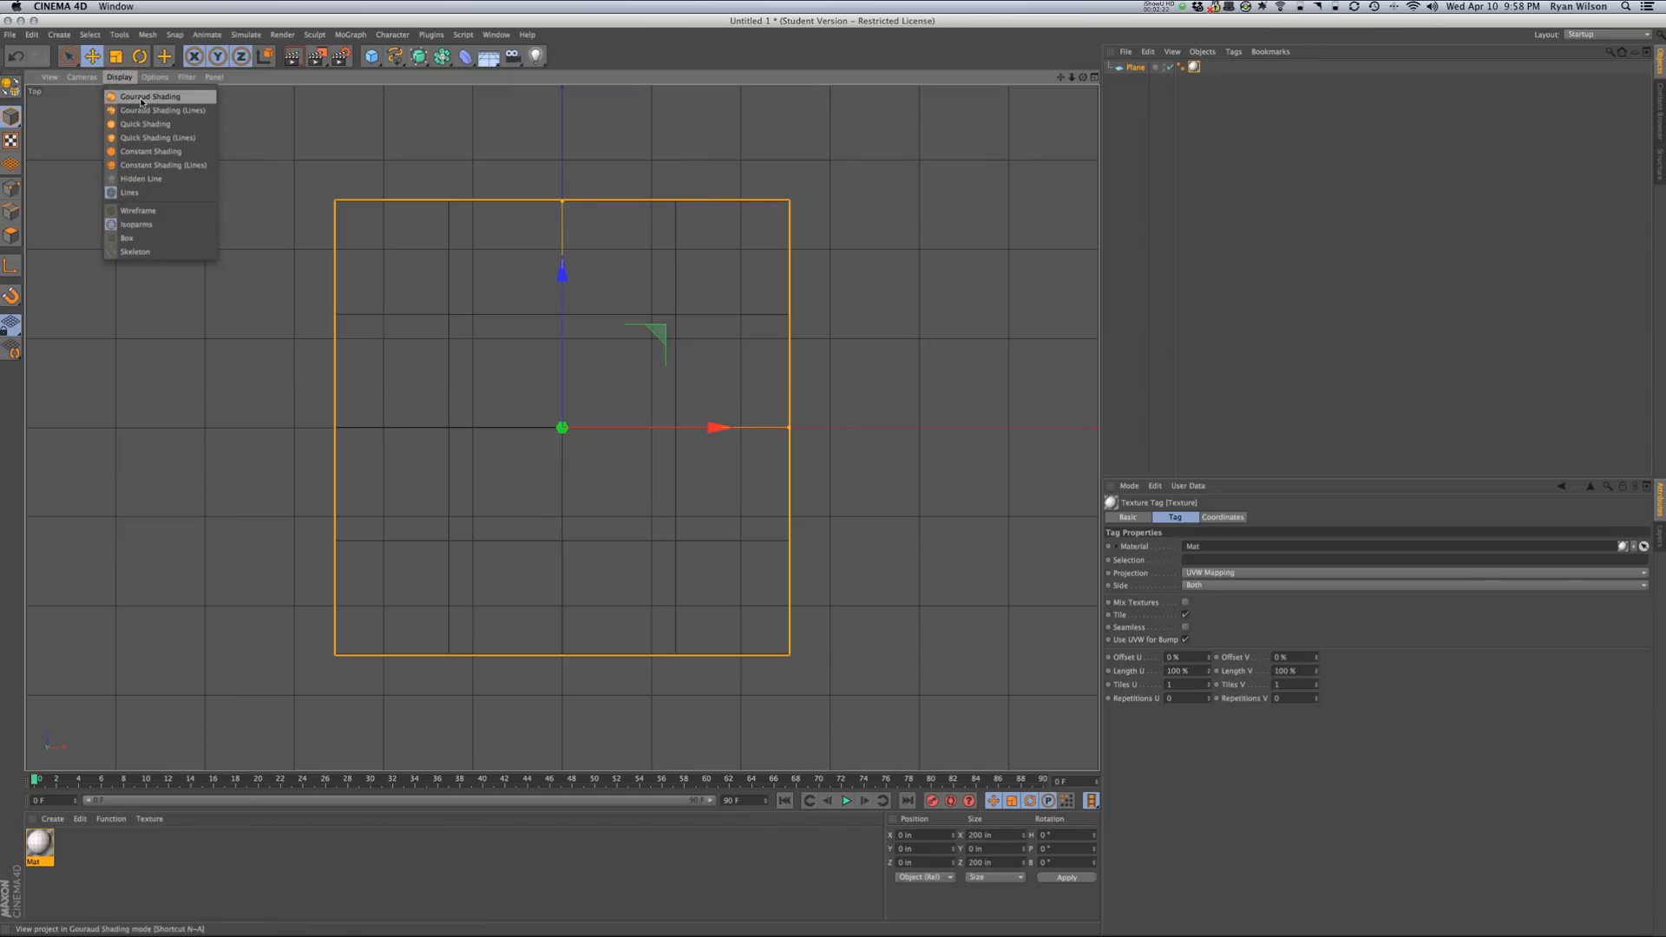
pyautogui.click(141, 99)
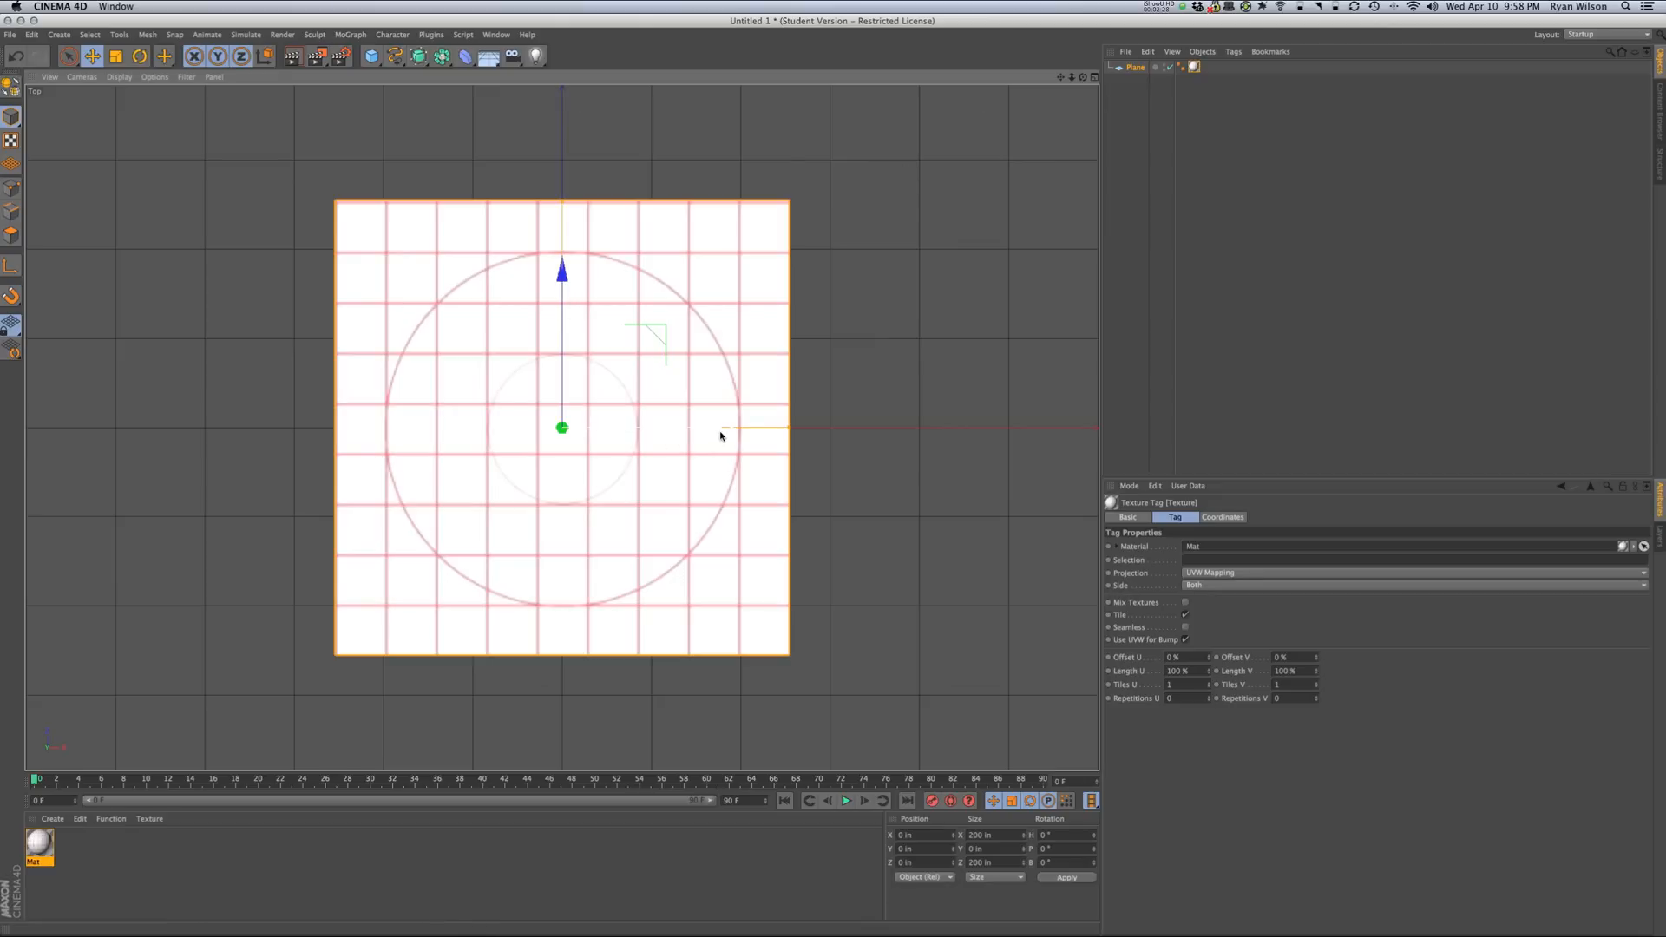
# - Try moving the textured plane along the X axis and undo the move
pyautogui.moveTo(717, 435)
pyautogui.mouseDown()
pyautogui.moveTo(846, 434)
pyautogui.moveTo(428, 438)
pyautogui.moveTo(745, 445)
pyautogui.mouseUp()
pyautogui.press('super+z')
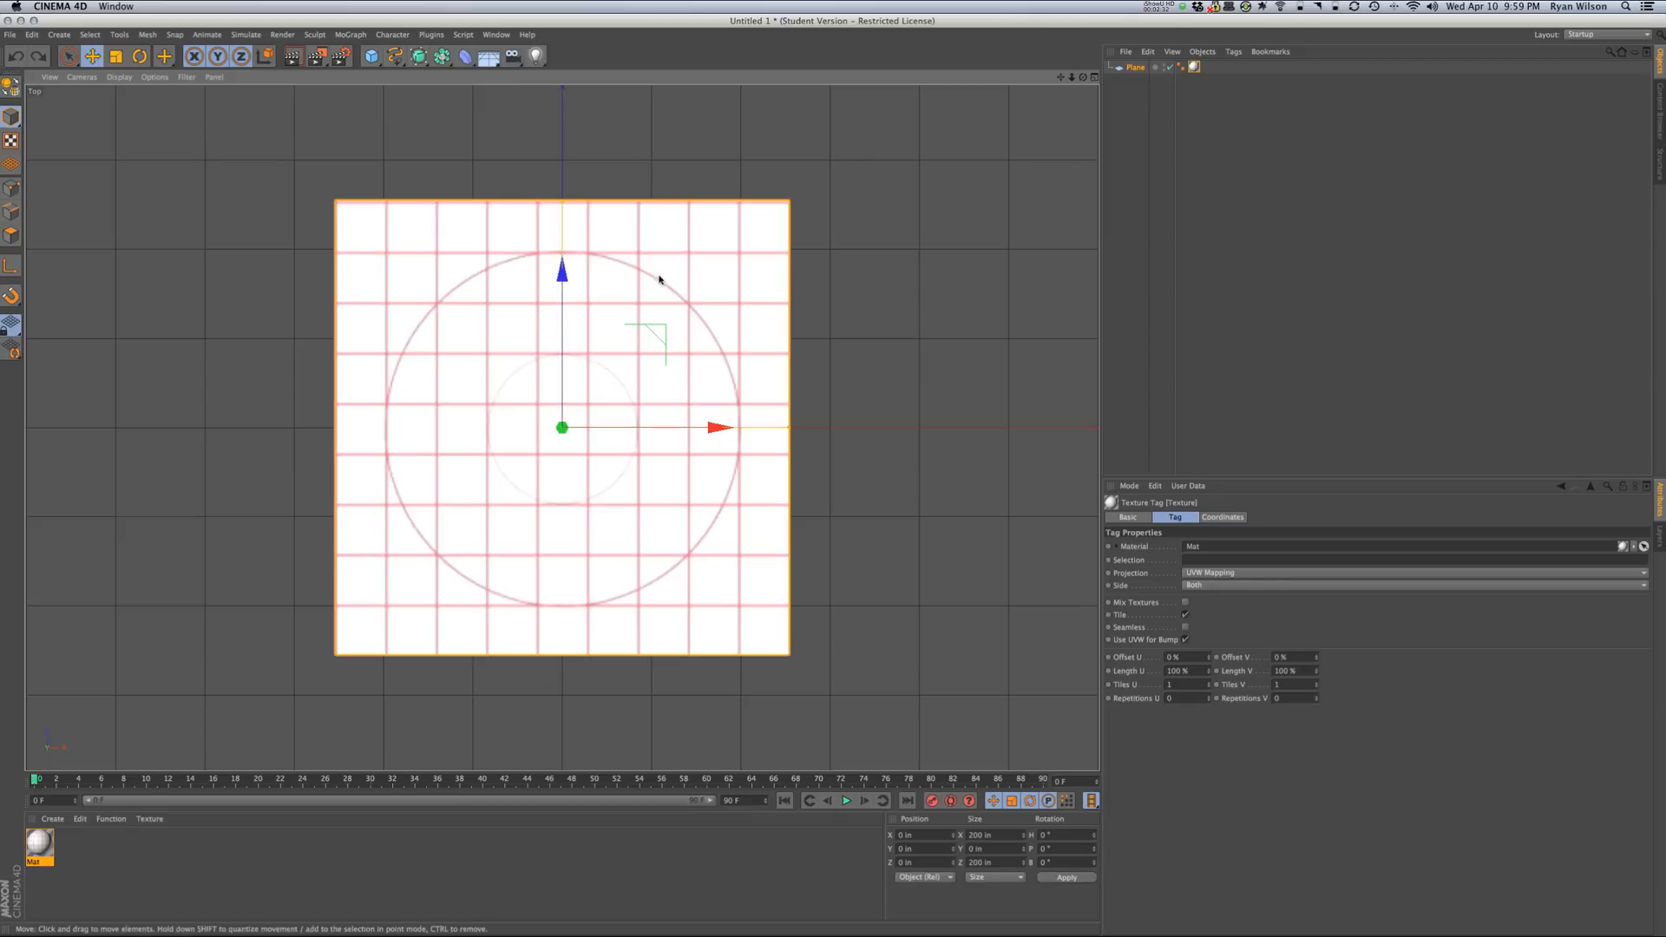
# - Add a Protection tag to the plane to lock its position, scale and rotation
pyautogui.click(1136, 69)
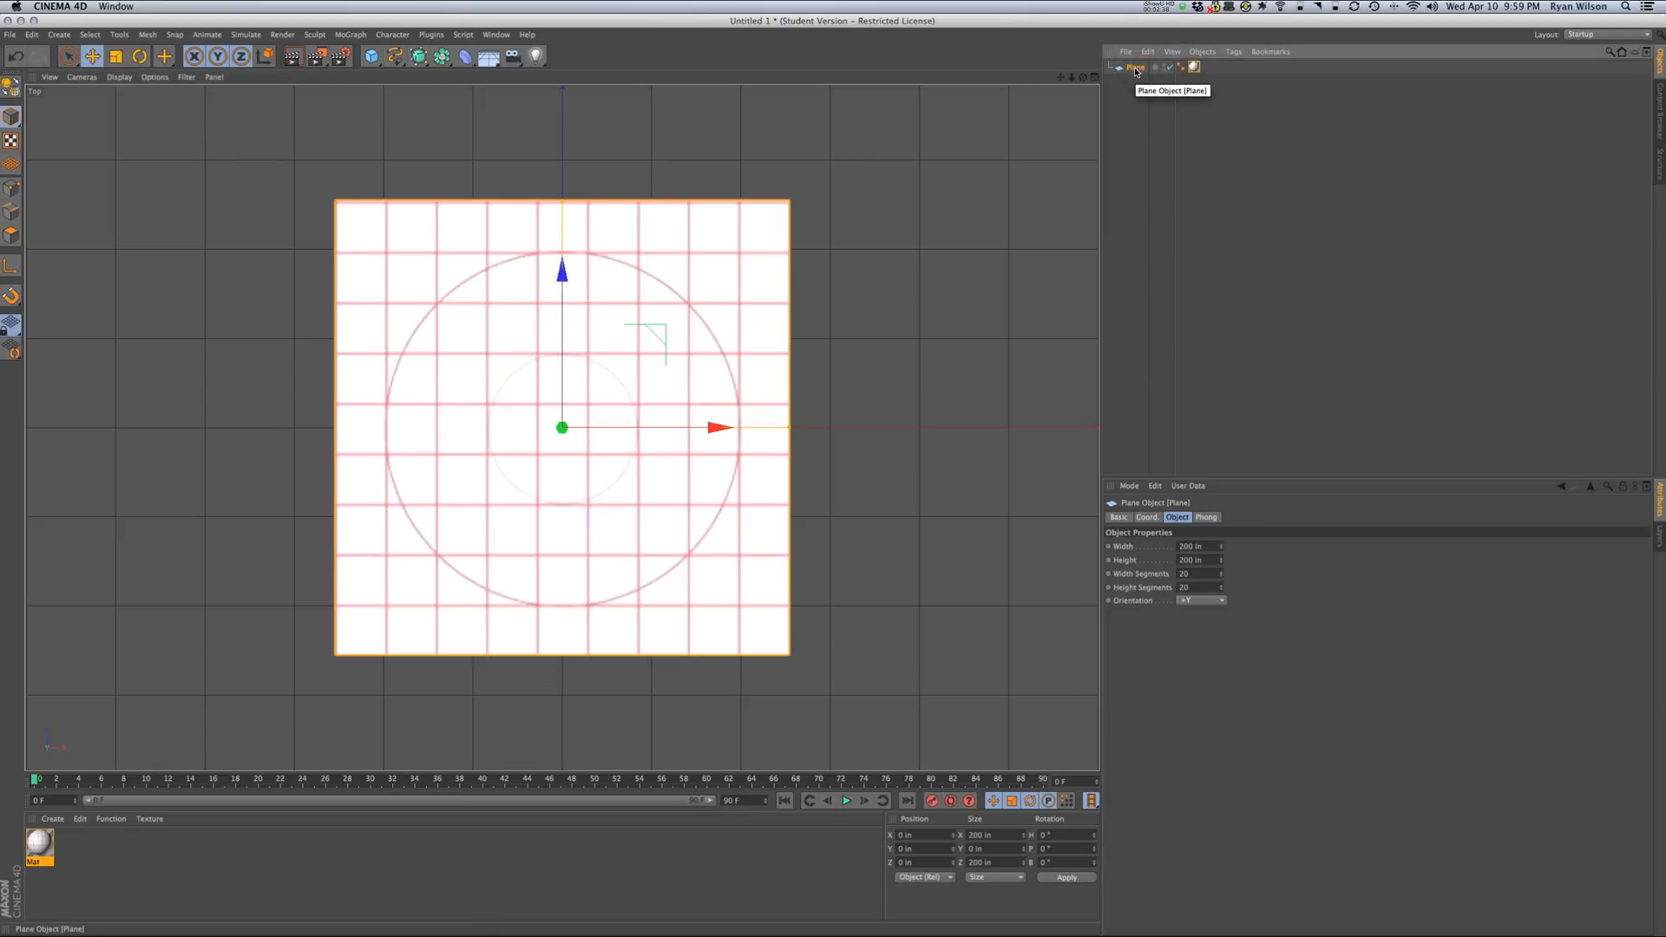
pyautogui.rightClick(1136, 71)
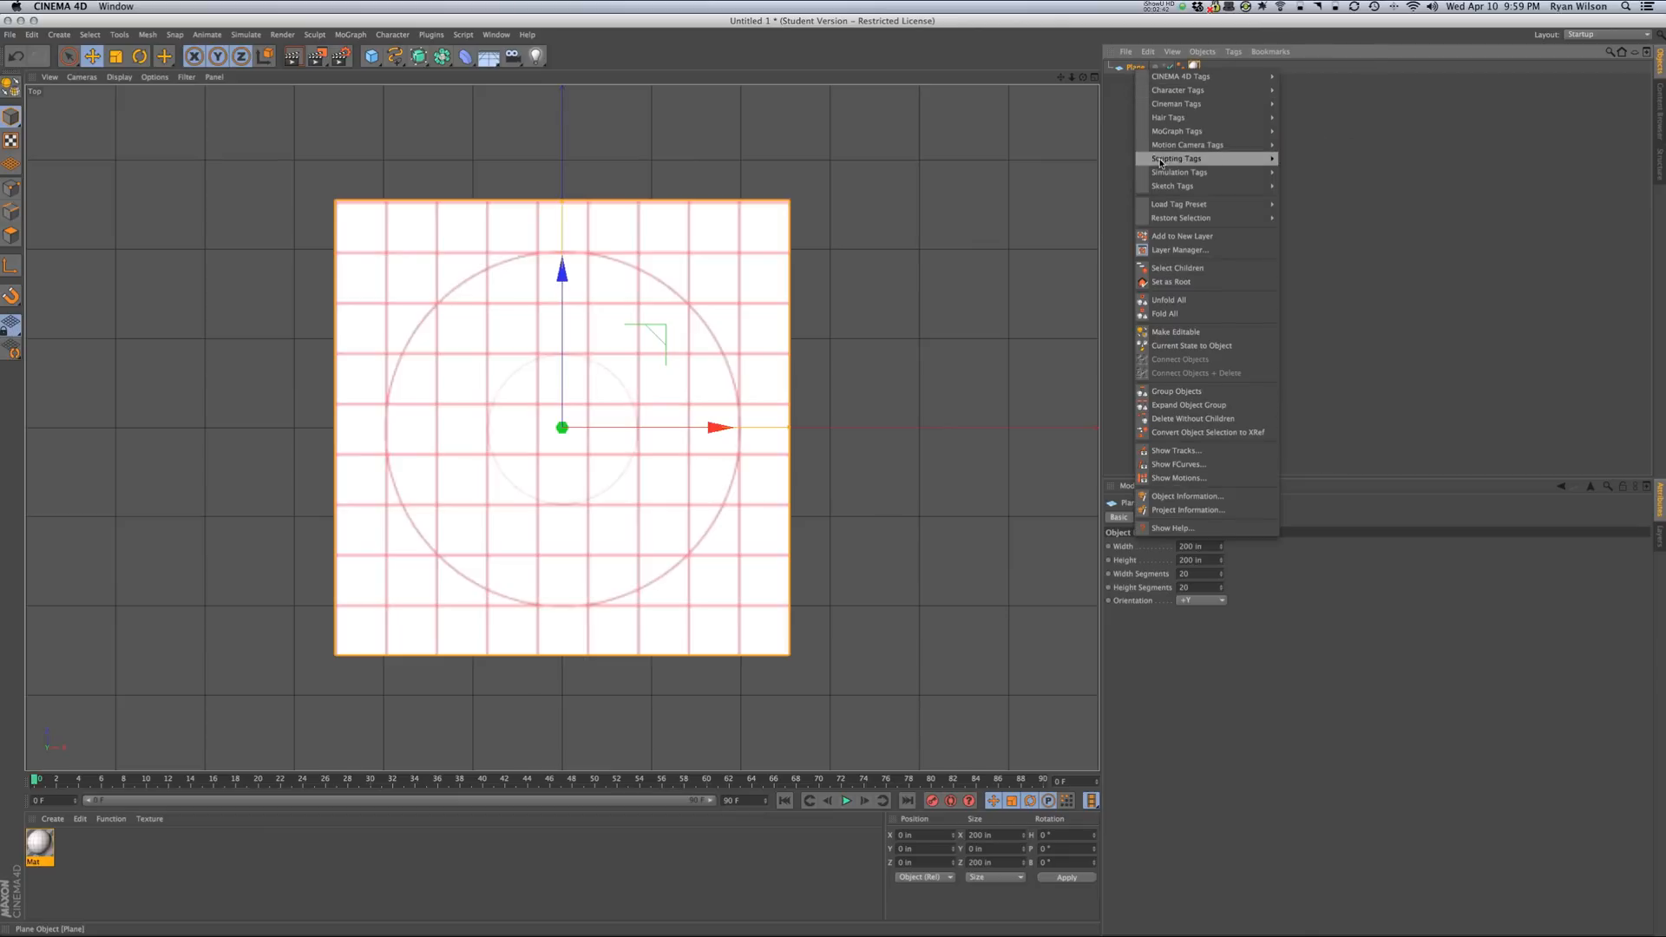
pyautogui.moveTo(1160, 80)
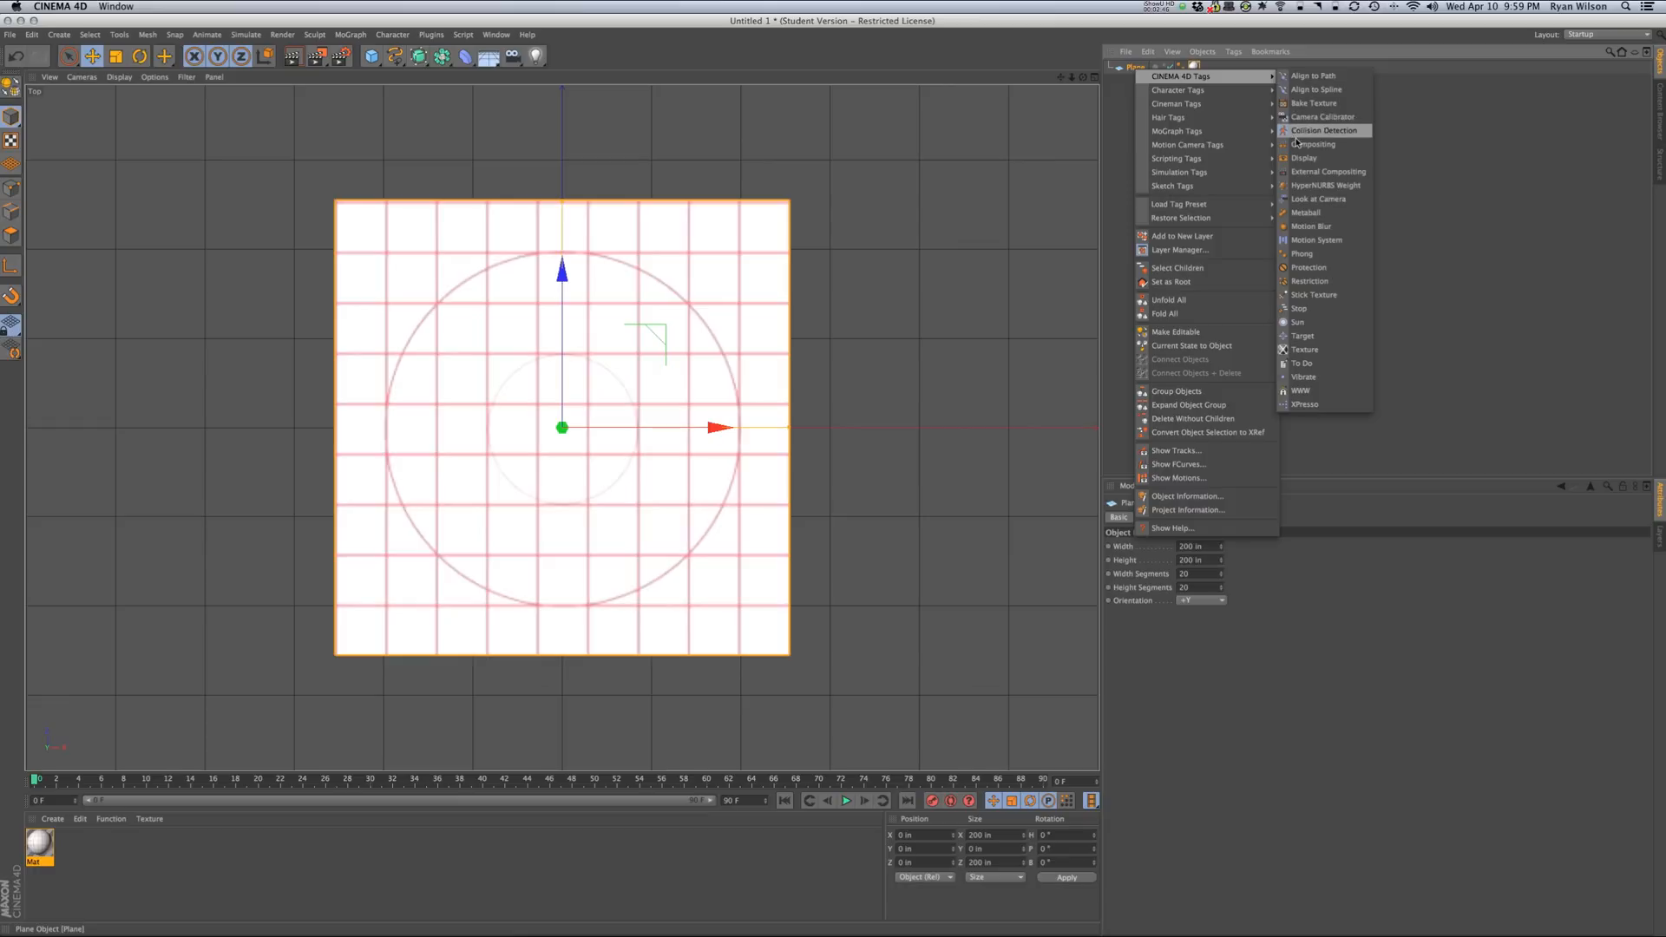
pyautogui.click(1342, 272)
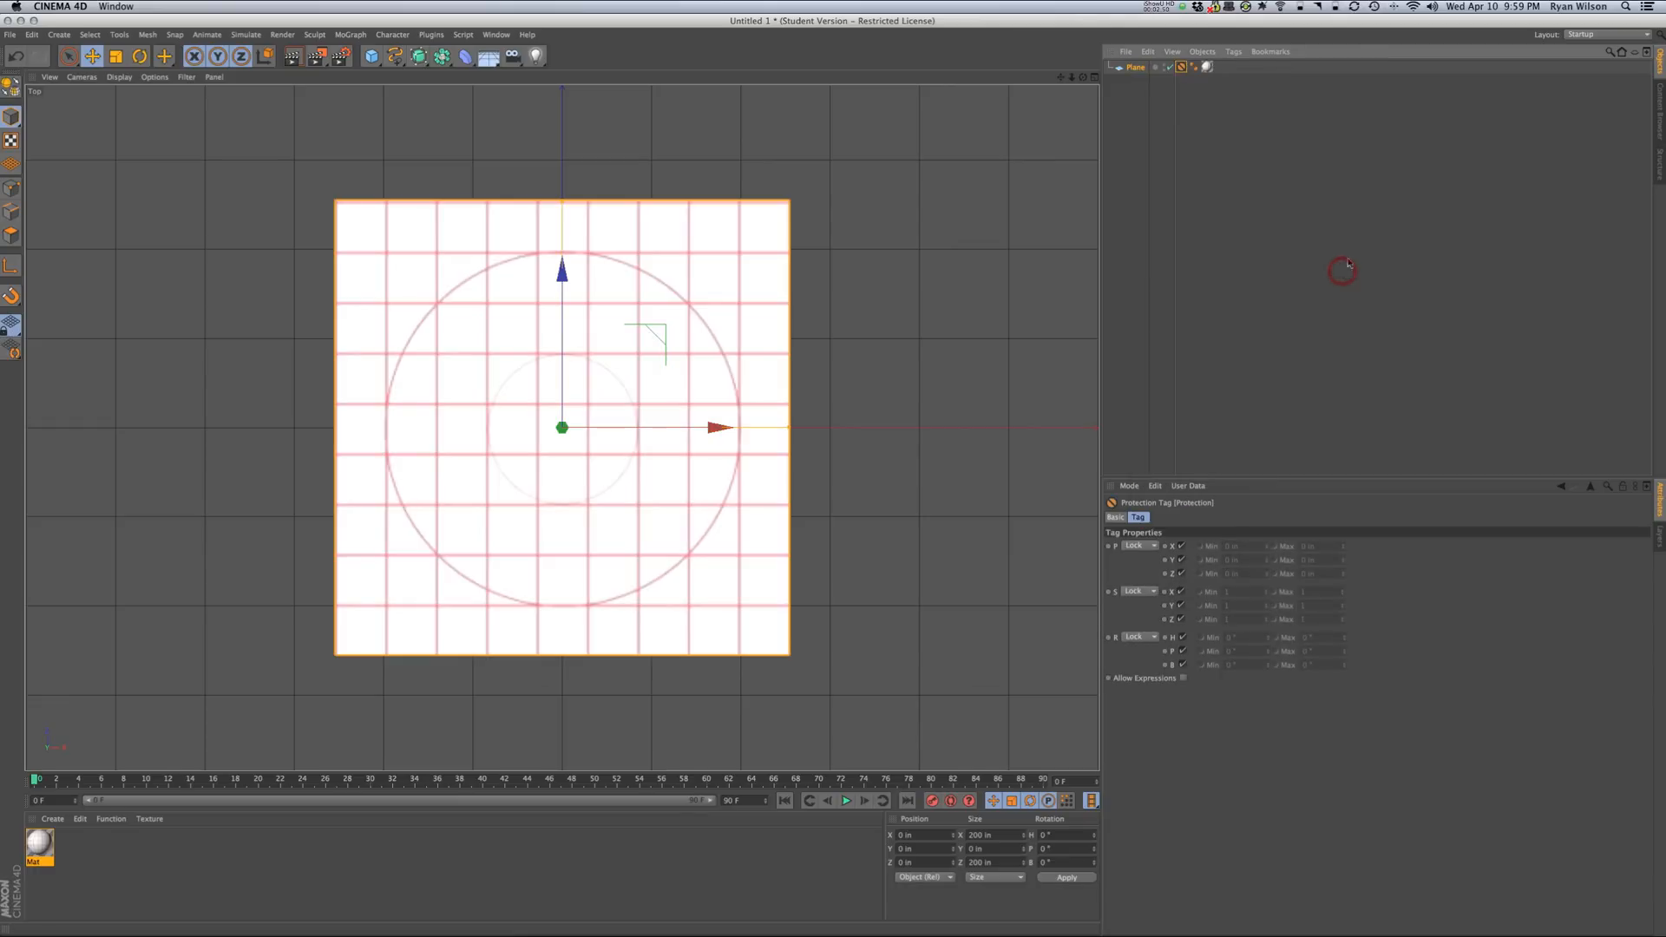
# - Test the plane's lock by trying to move it along the X and Z axes, and deselect it
pyautogui.click(1132, 68)
pyautogui.click(716, 431)
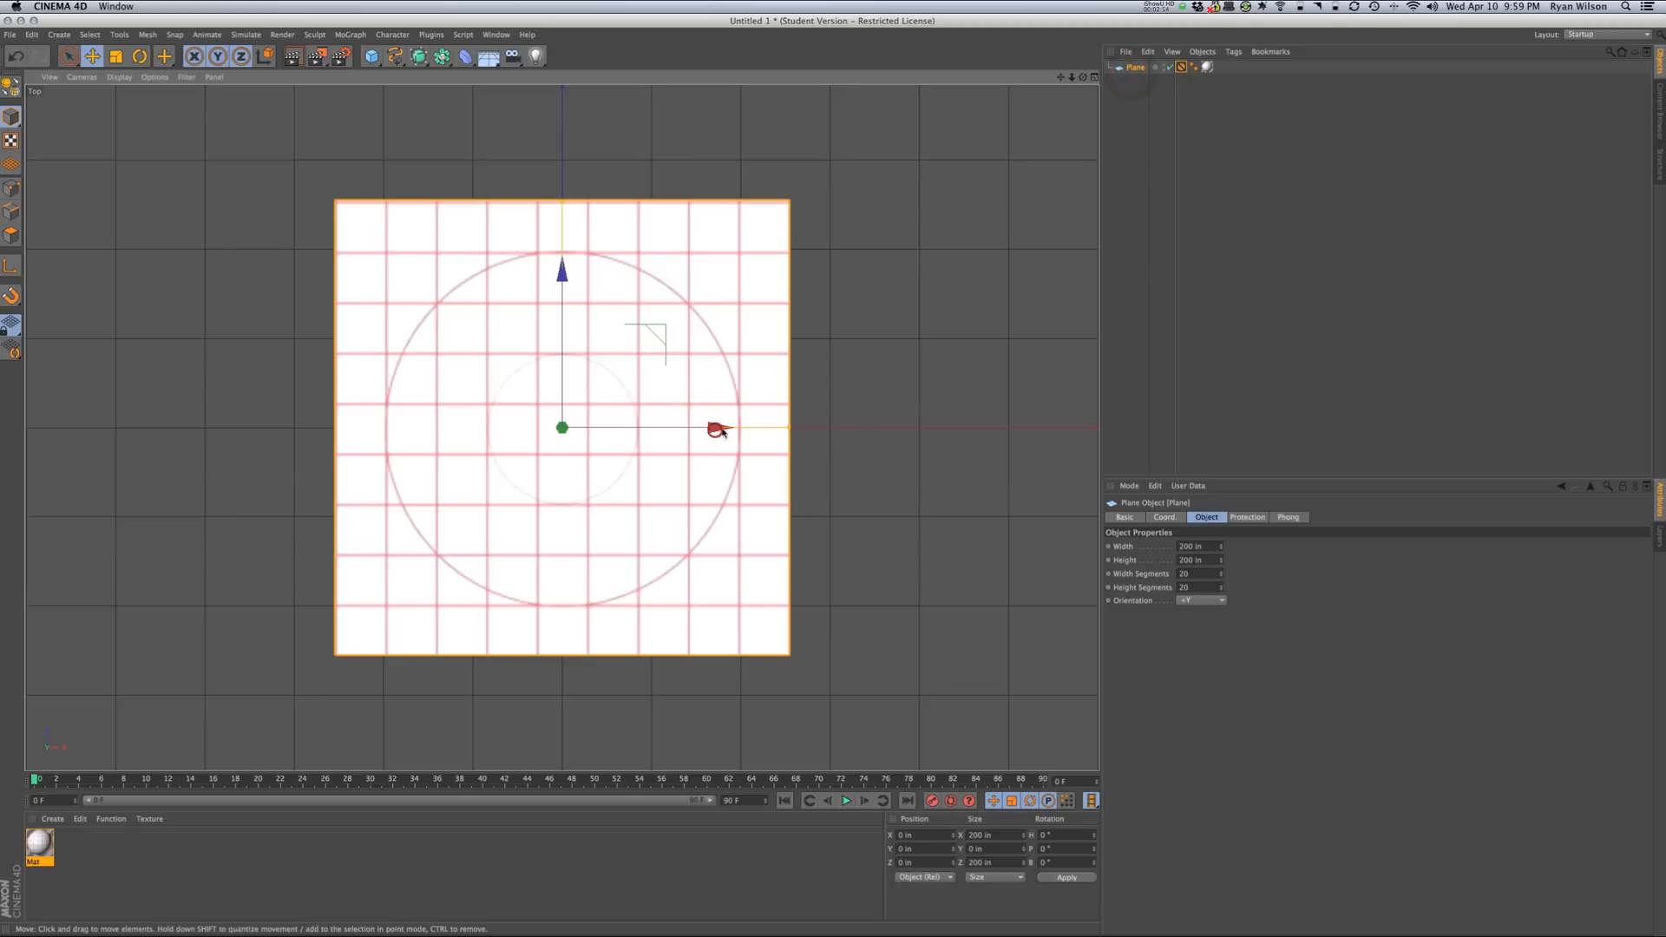
pyautogui.click(562, 276)
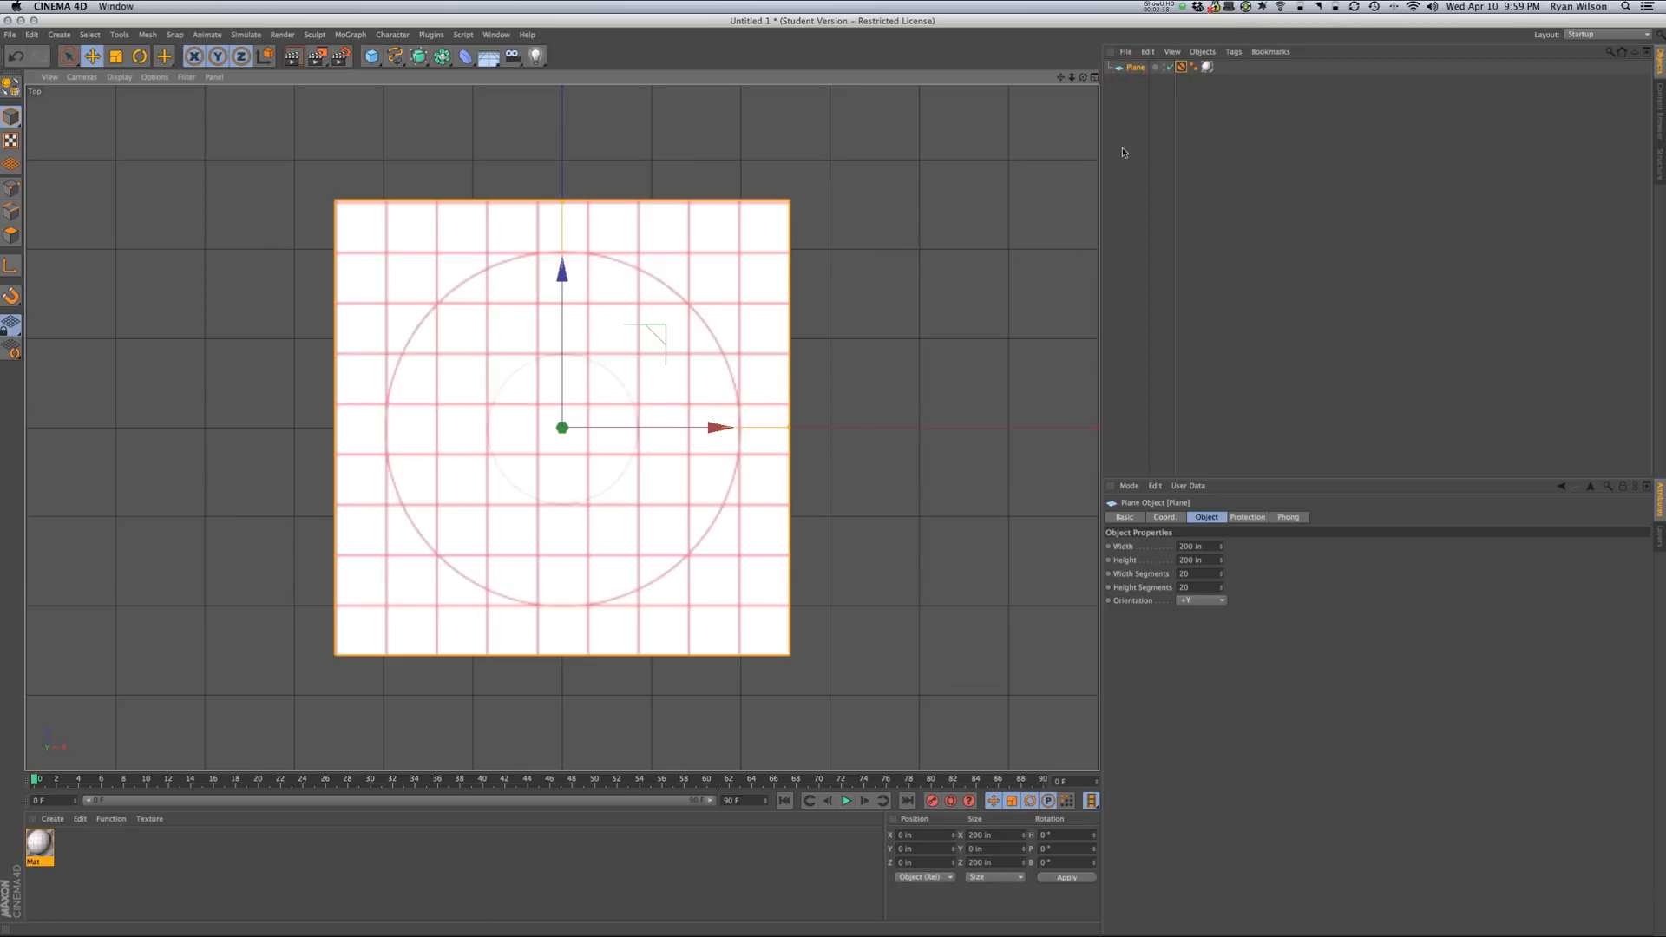
pyautogui.click(955, 192)
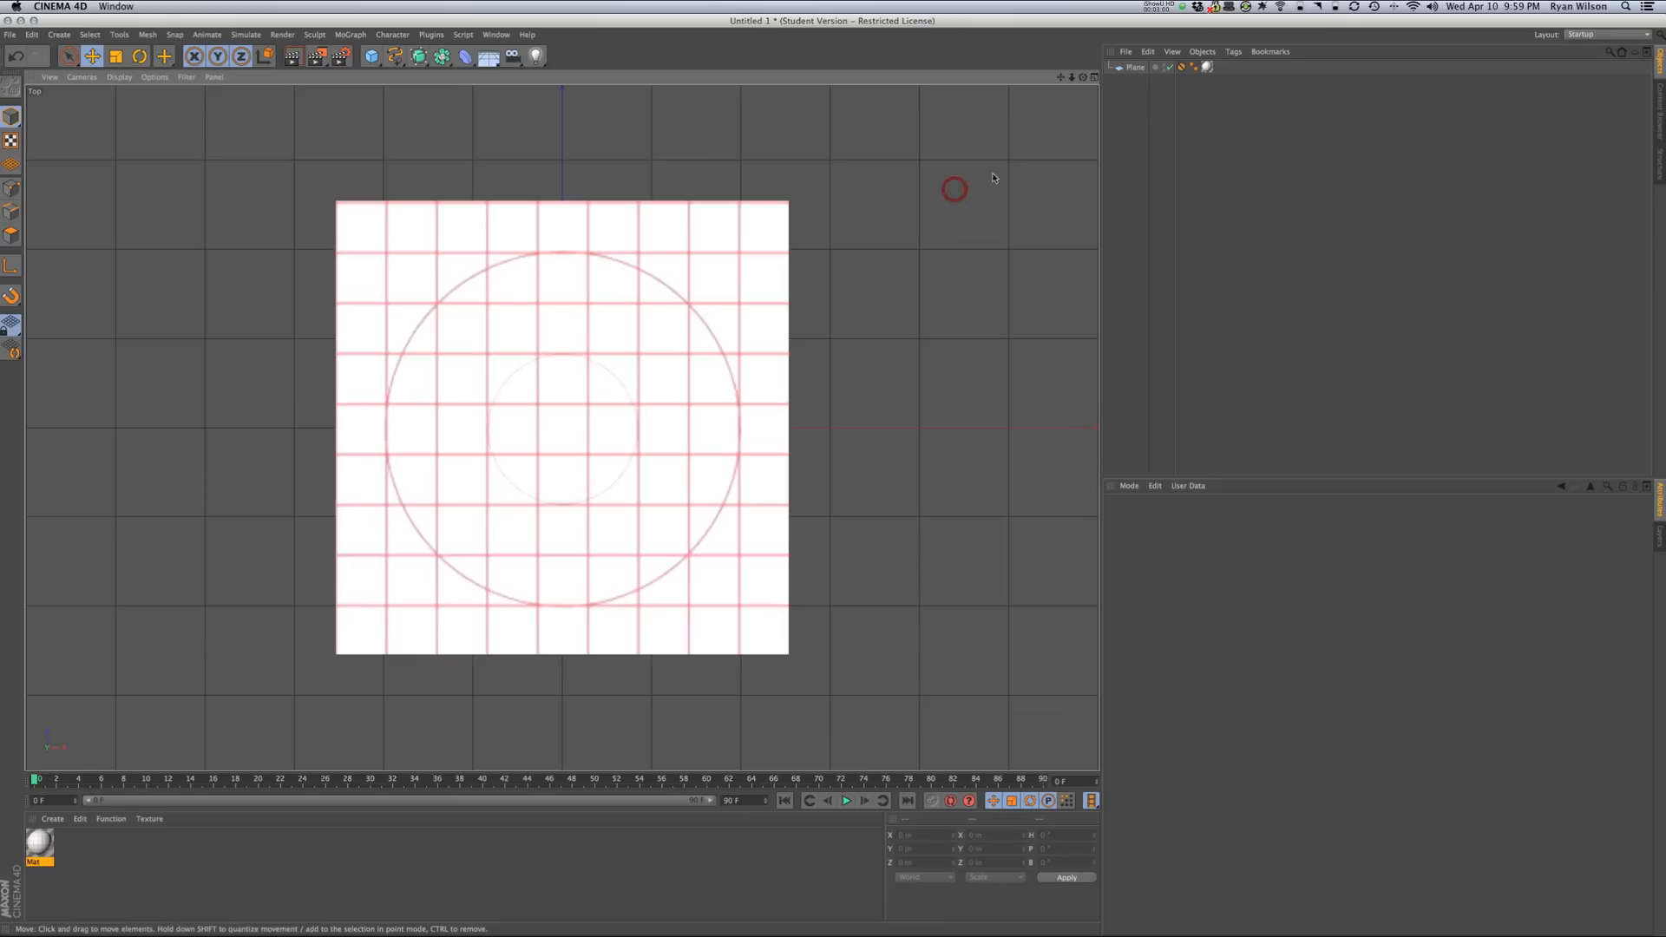
# - Try drawing a Linear spline along the grid's upper edge, check it with the plane hidden, and delete it
pyautogui.click(397, 59)
pyautogui.moveTo(397, 59); pyautogui.dragTo(420, 98)
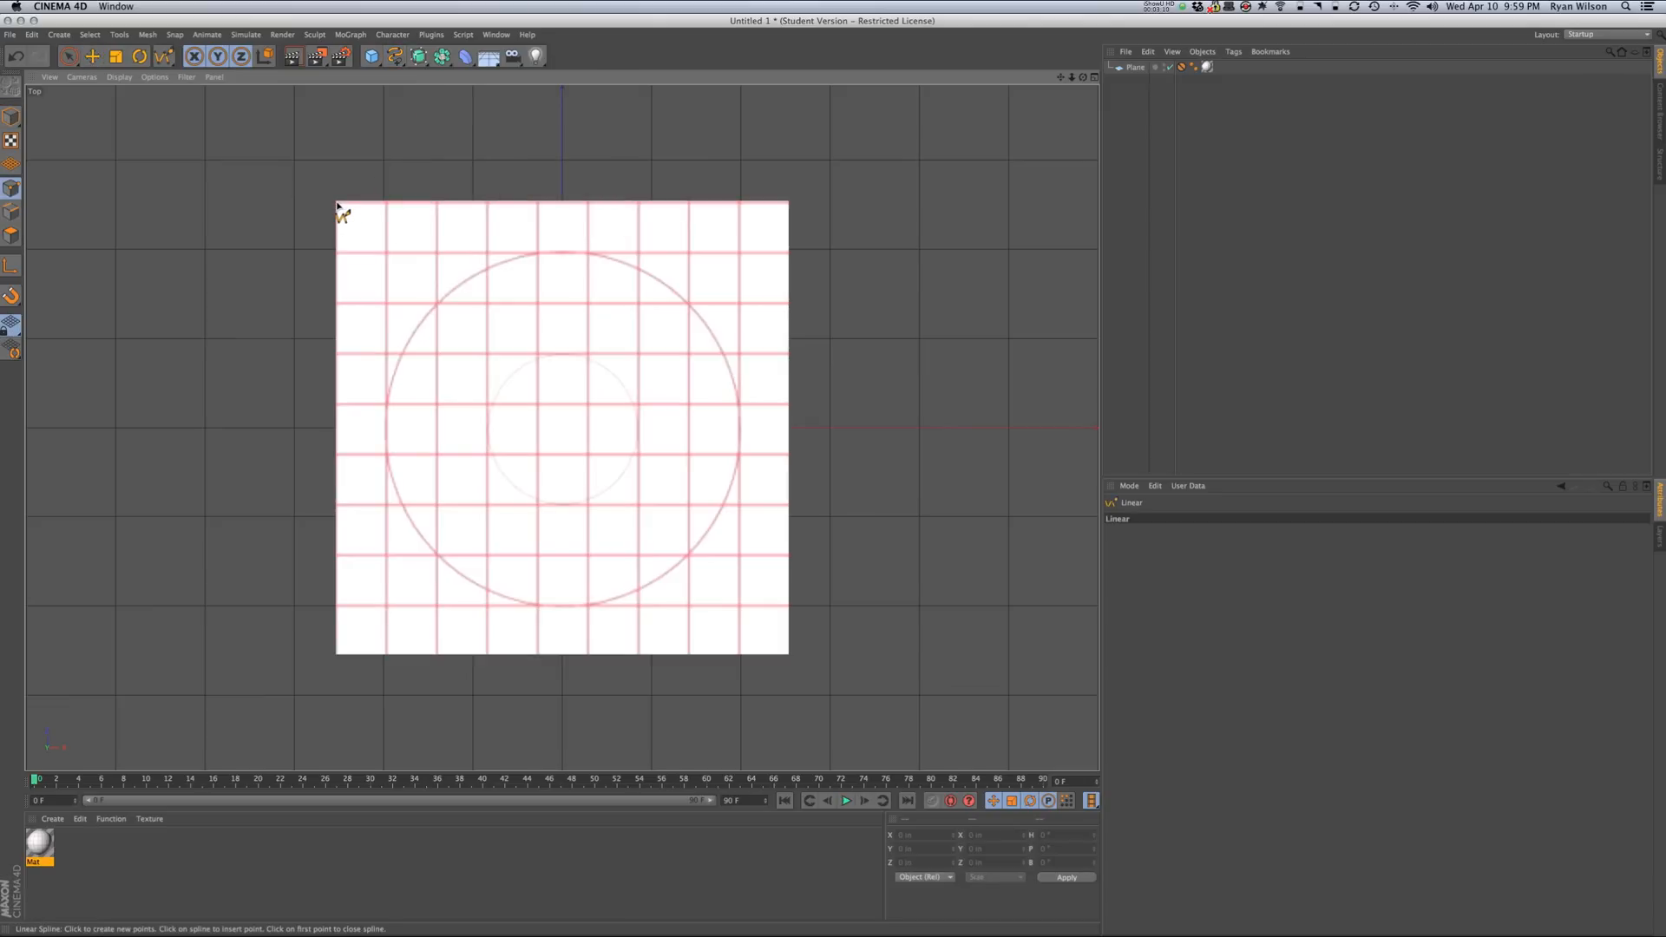
pyautogui.moveTo(337, 205); pyautogui.dragTo(787, 204)
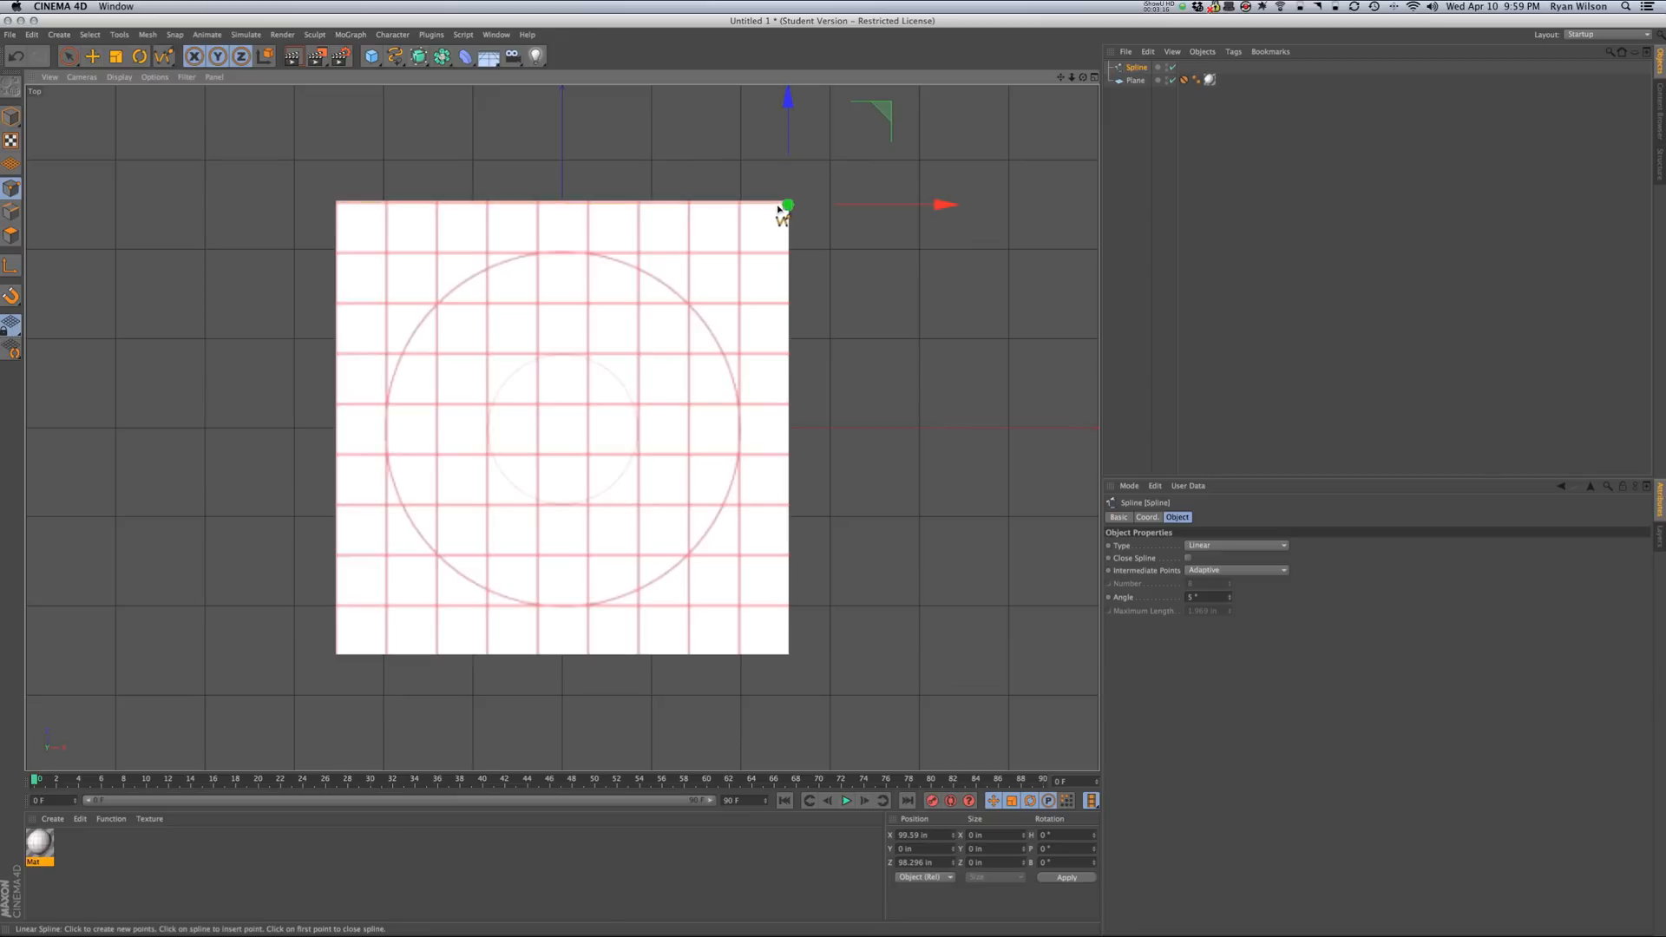
pyautogui.click(1170, 80)
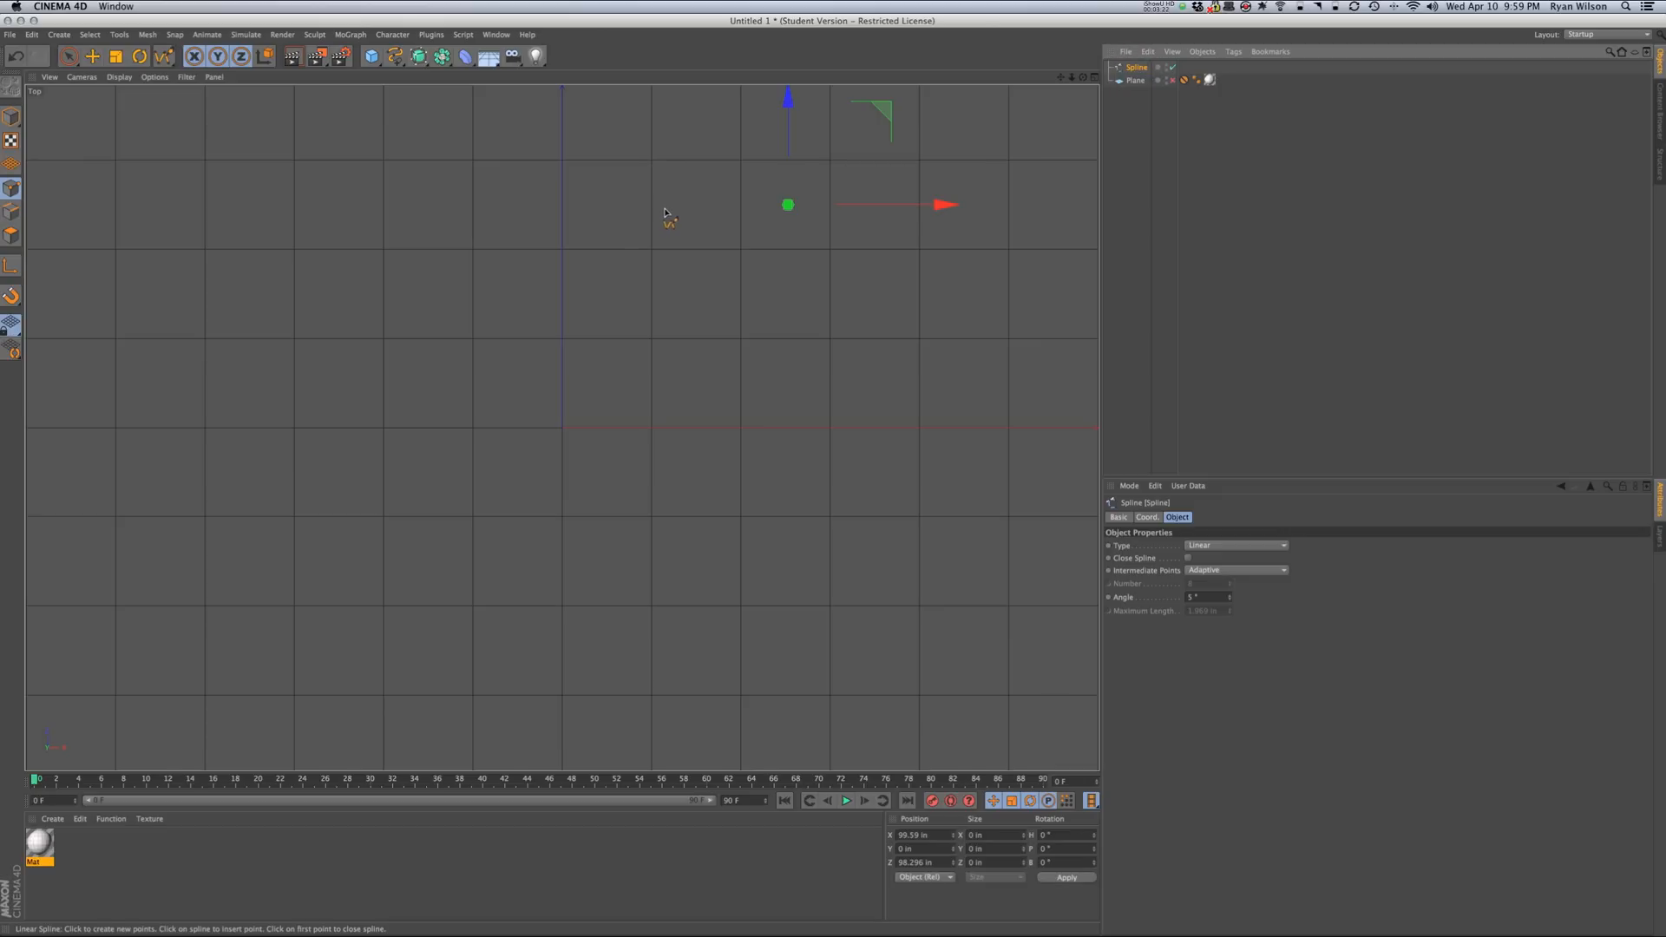
pyautogui.click(1170, 79)
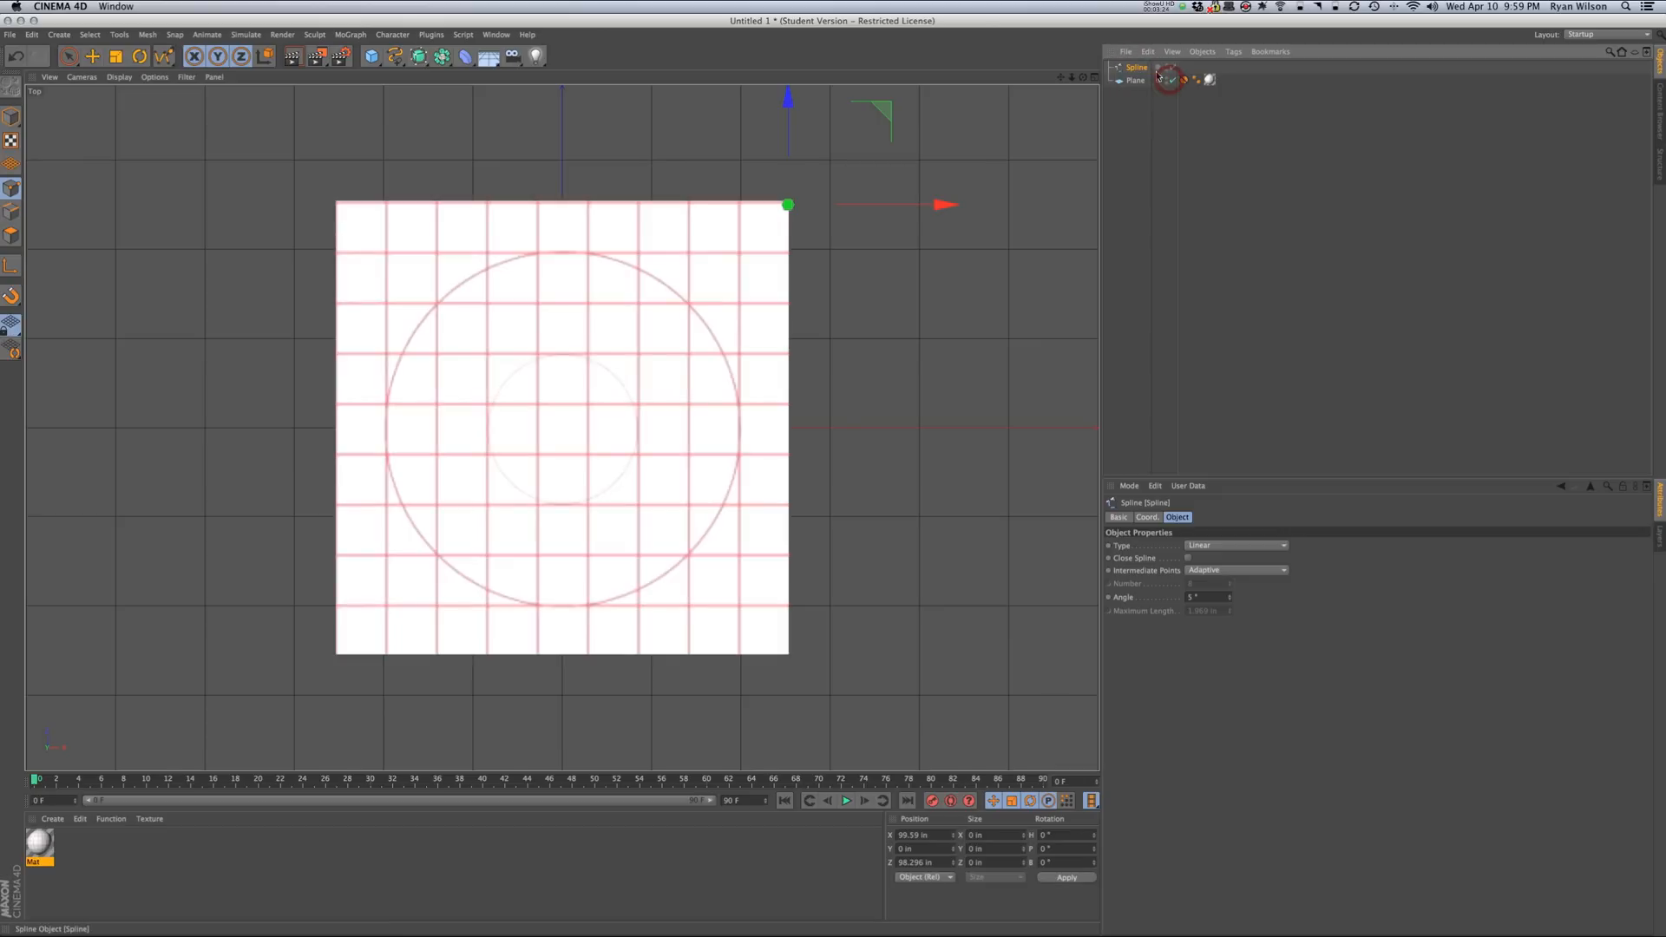
pyautogui.press('Delete')
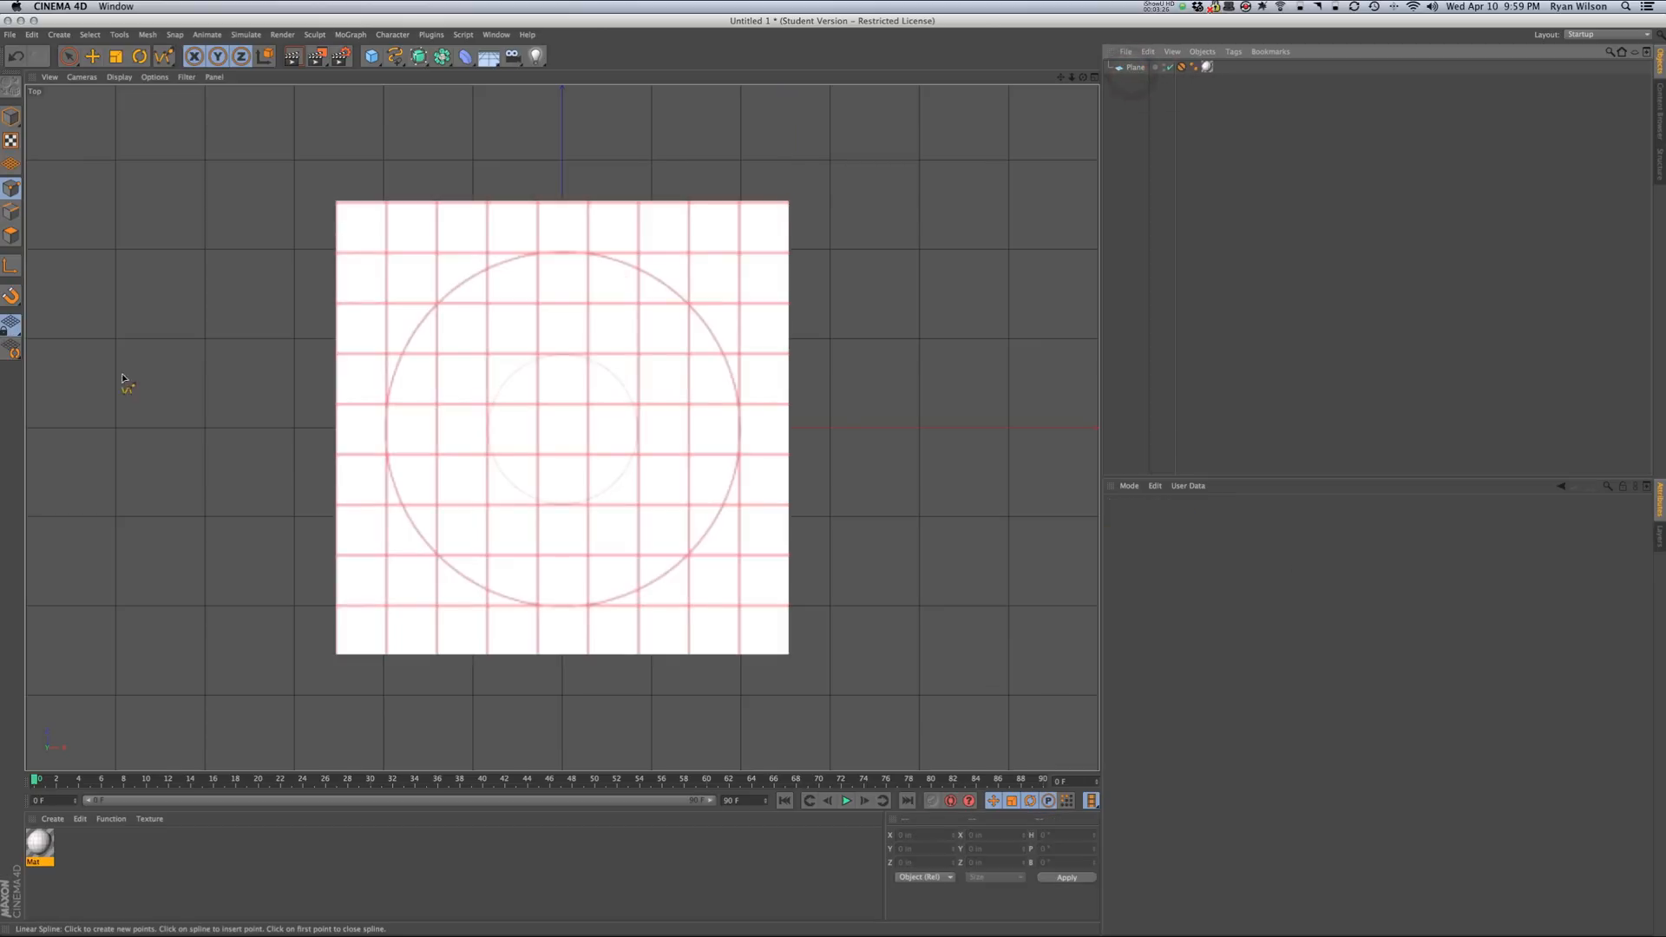
# - Draw a two-point Linear spline between the grid's upper corners and check it by temporarily hiding the plane
pyautogui.click(337, 205)
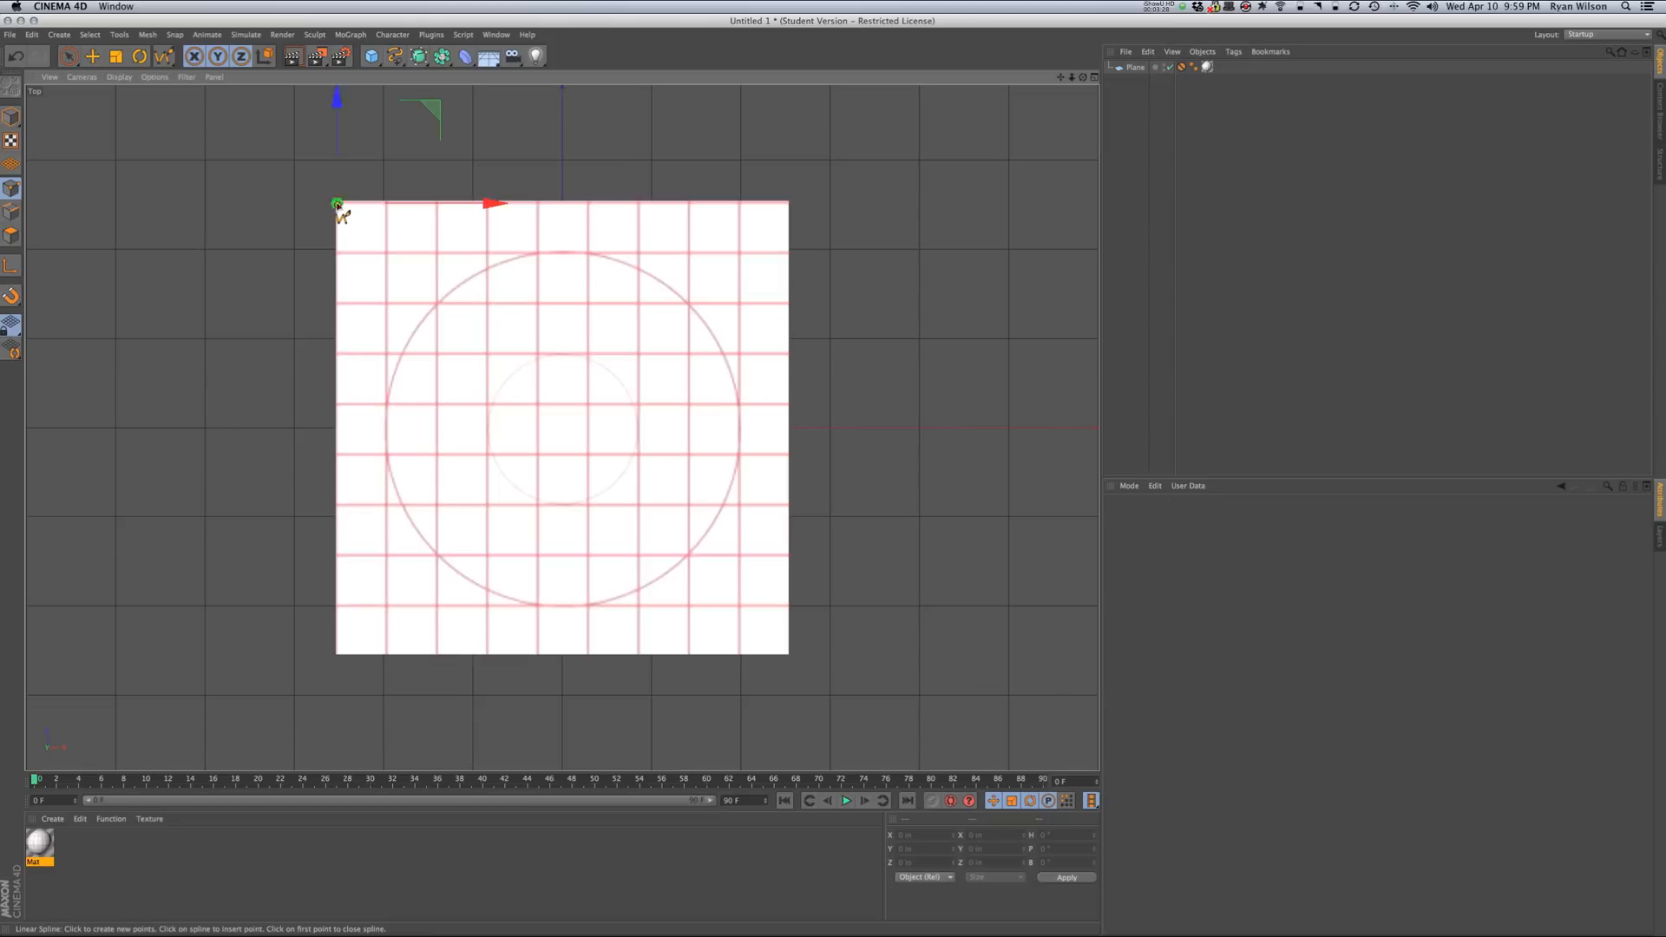
pyautogui.click(789, 204)
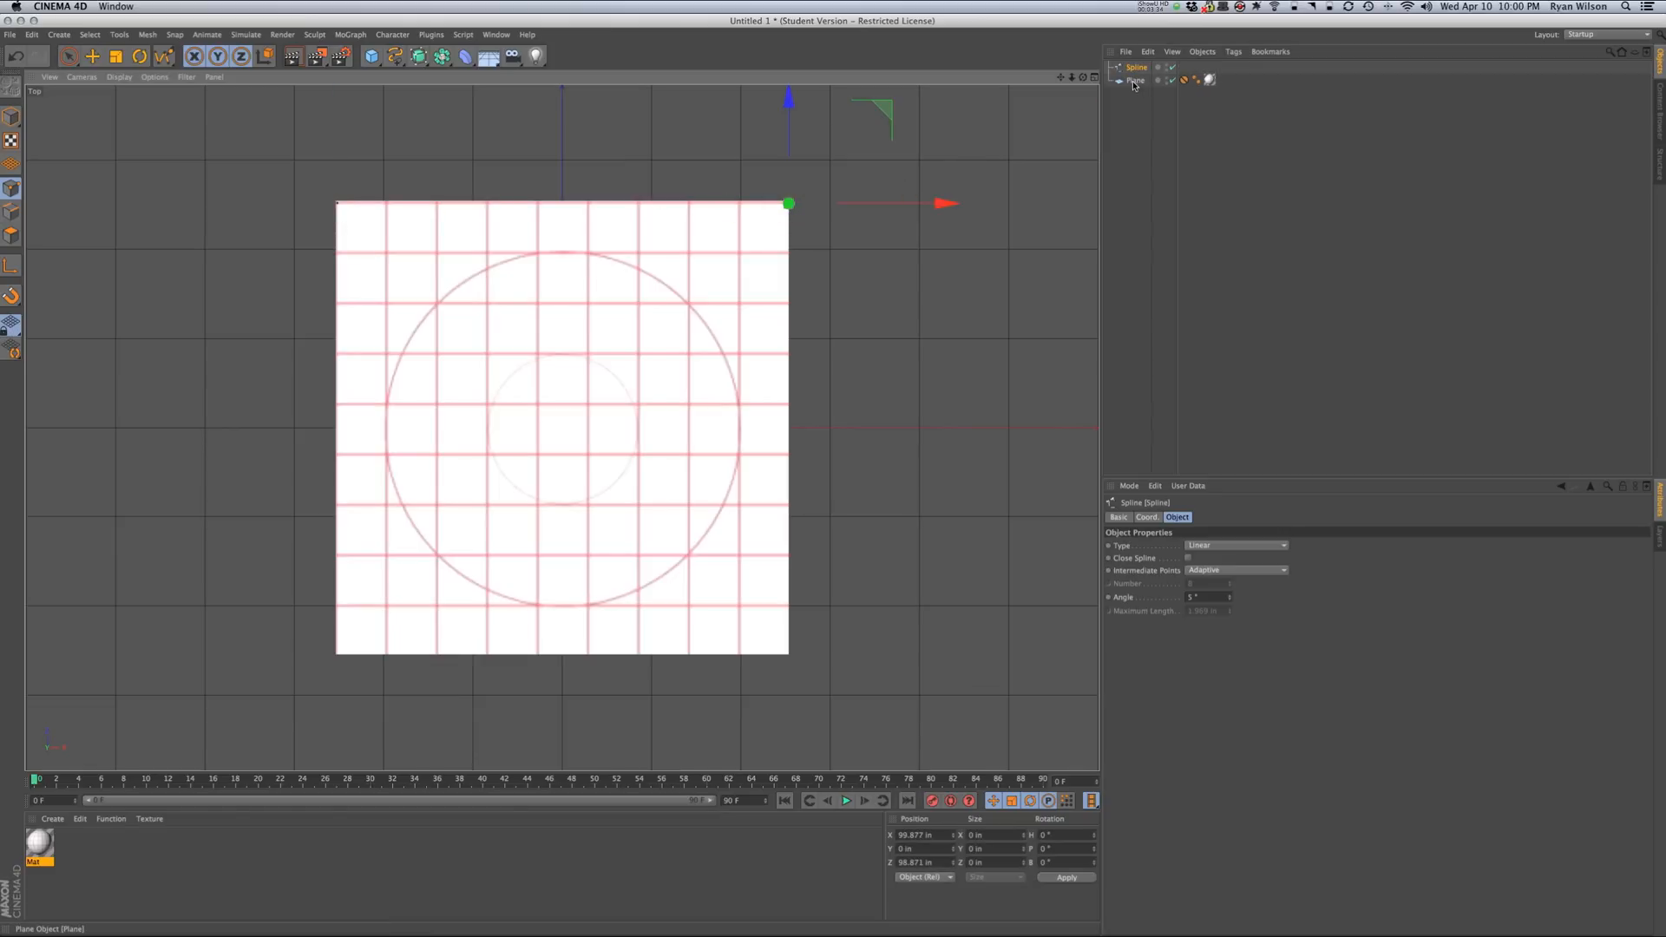
pyautogui.click(1173, 81)
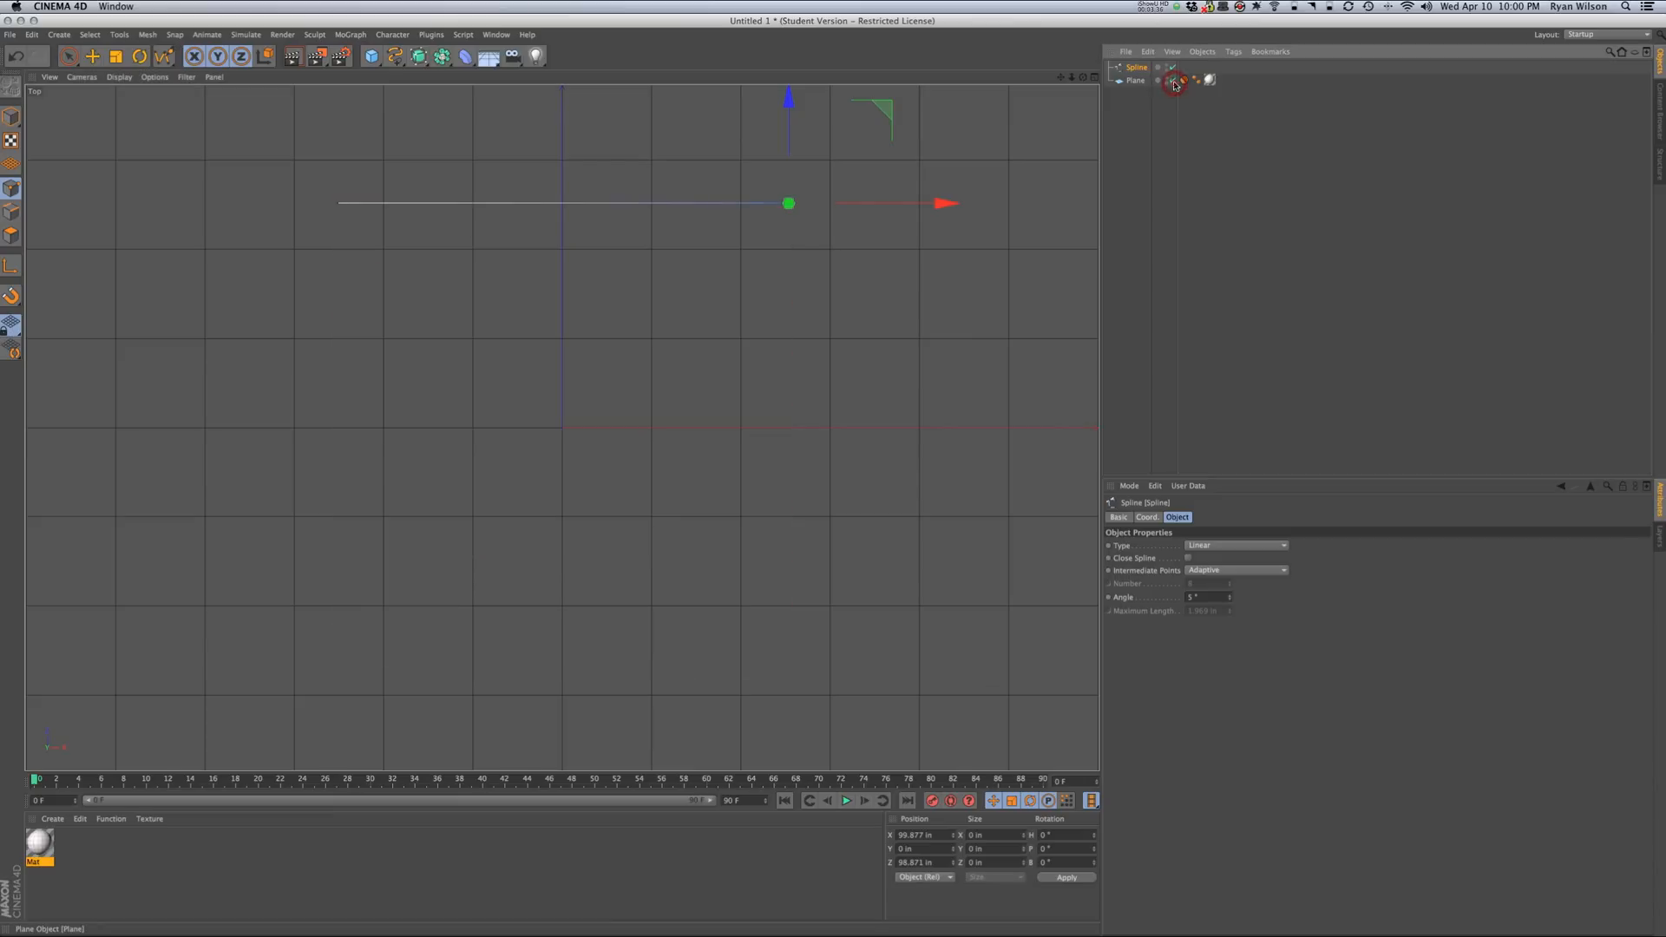
pyautogui.click(1174, 81)
pyautogui.click(1174, 81)
pyautogui.click(1173, 80)
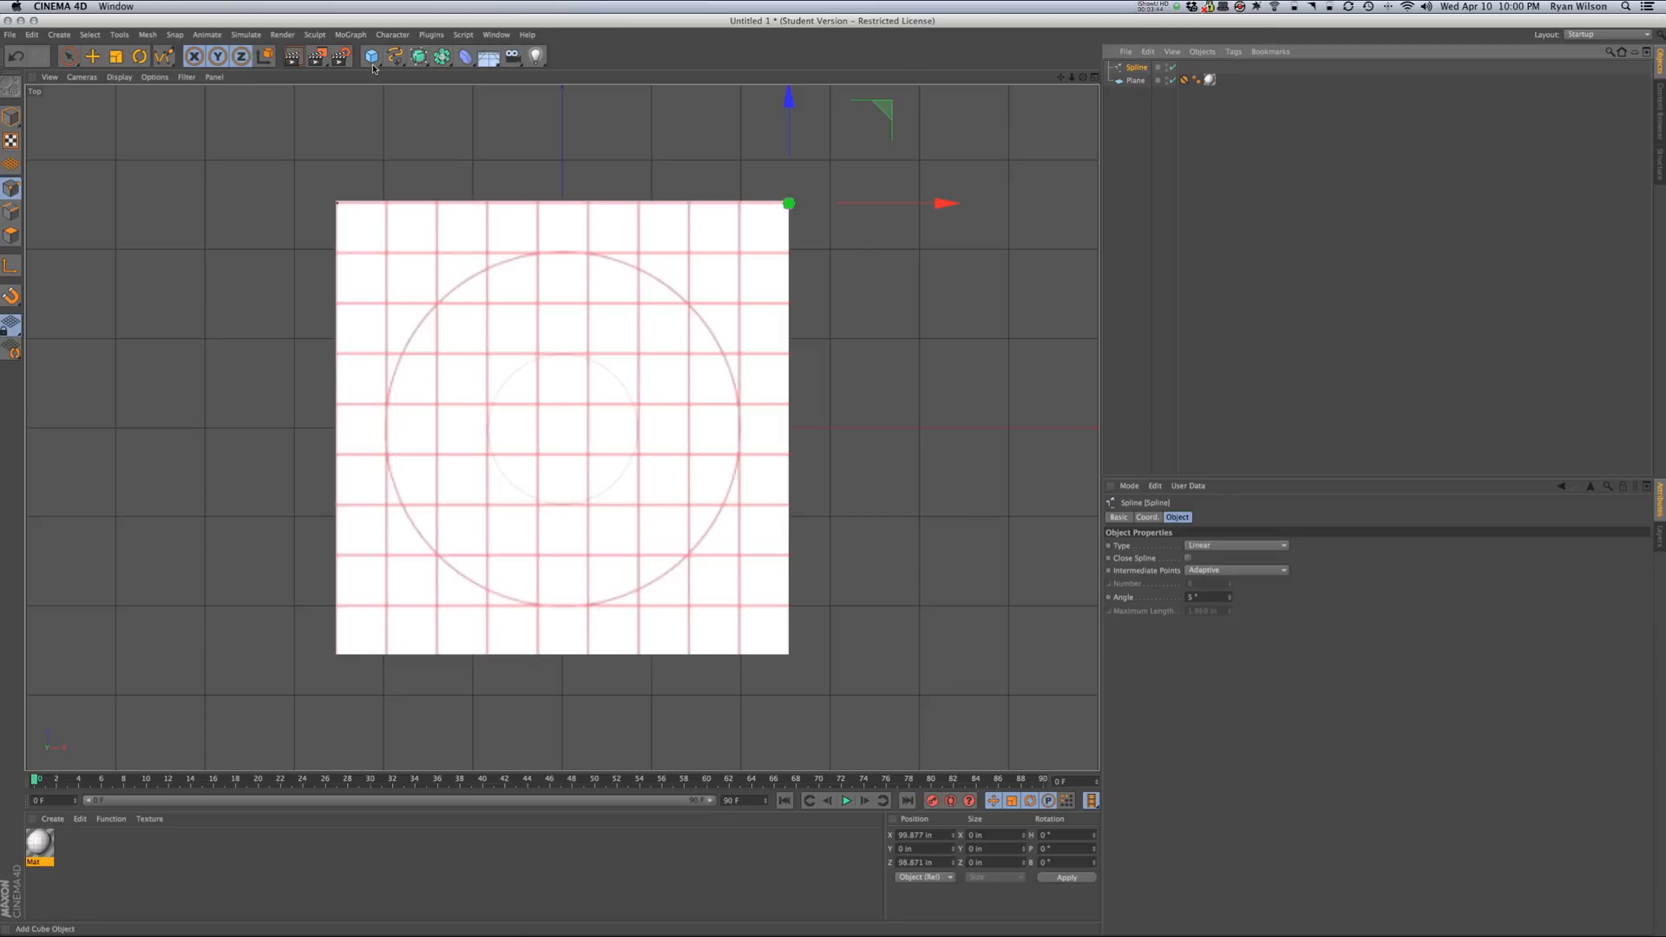
# - Add a Rectangle spline in the Perspective view, discarding the one created in the Top view
pyautogui.moveTo(395, 64); pyautogui.dragTo(507, 121)
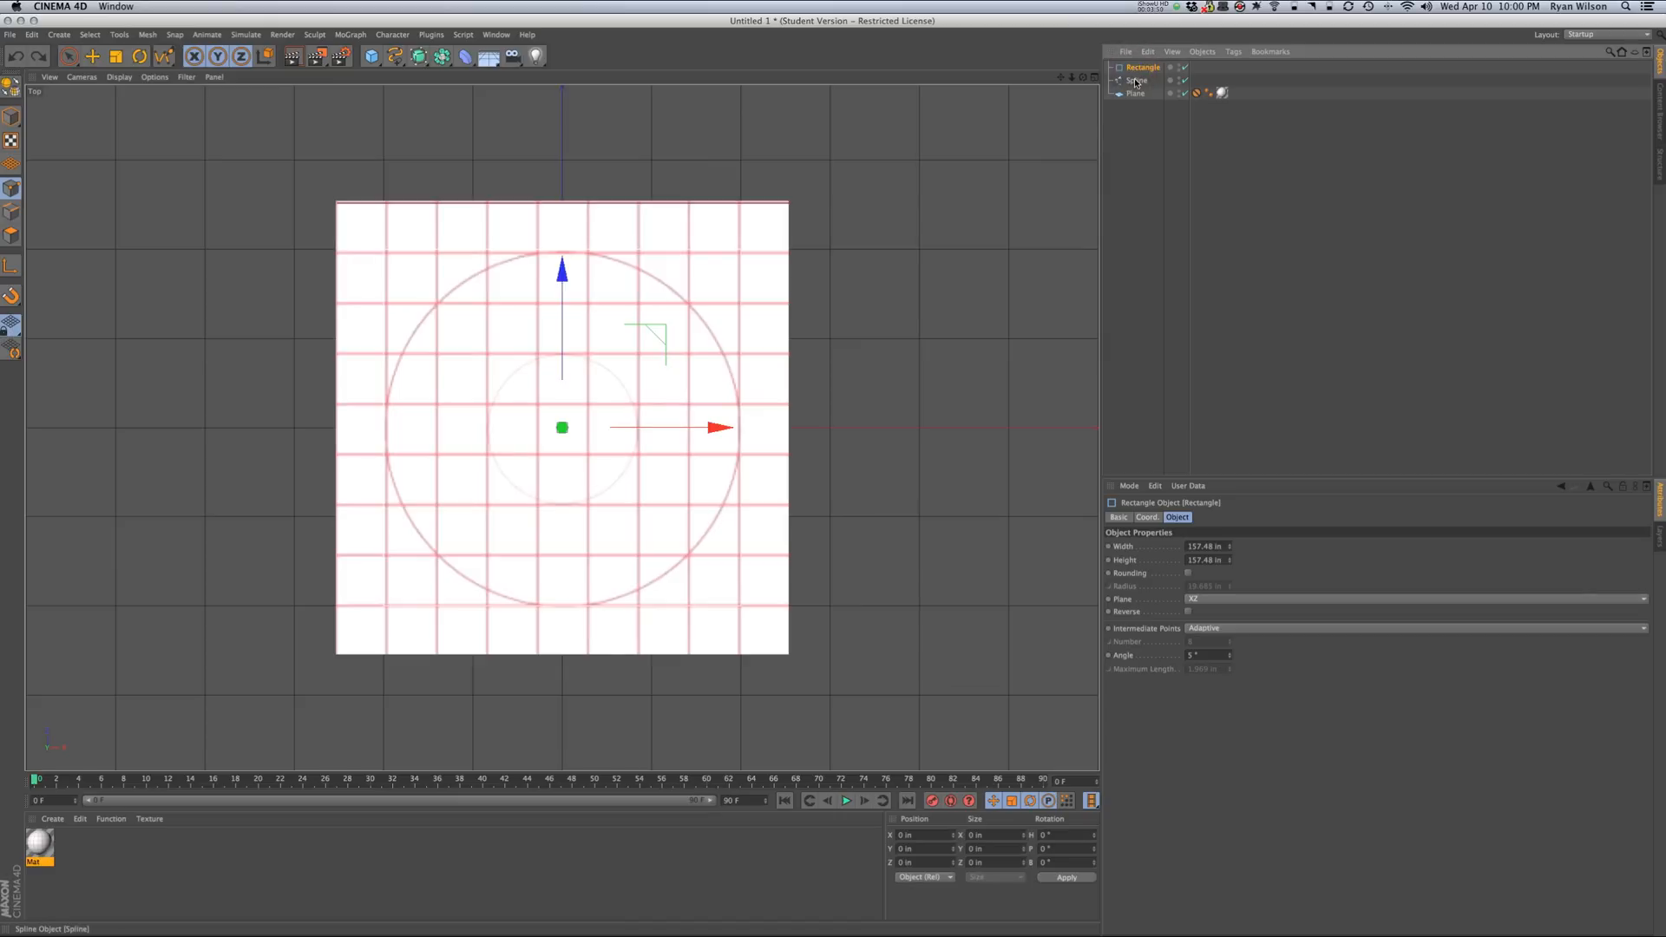
pyautogui.press('Delete')
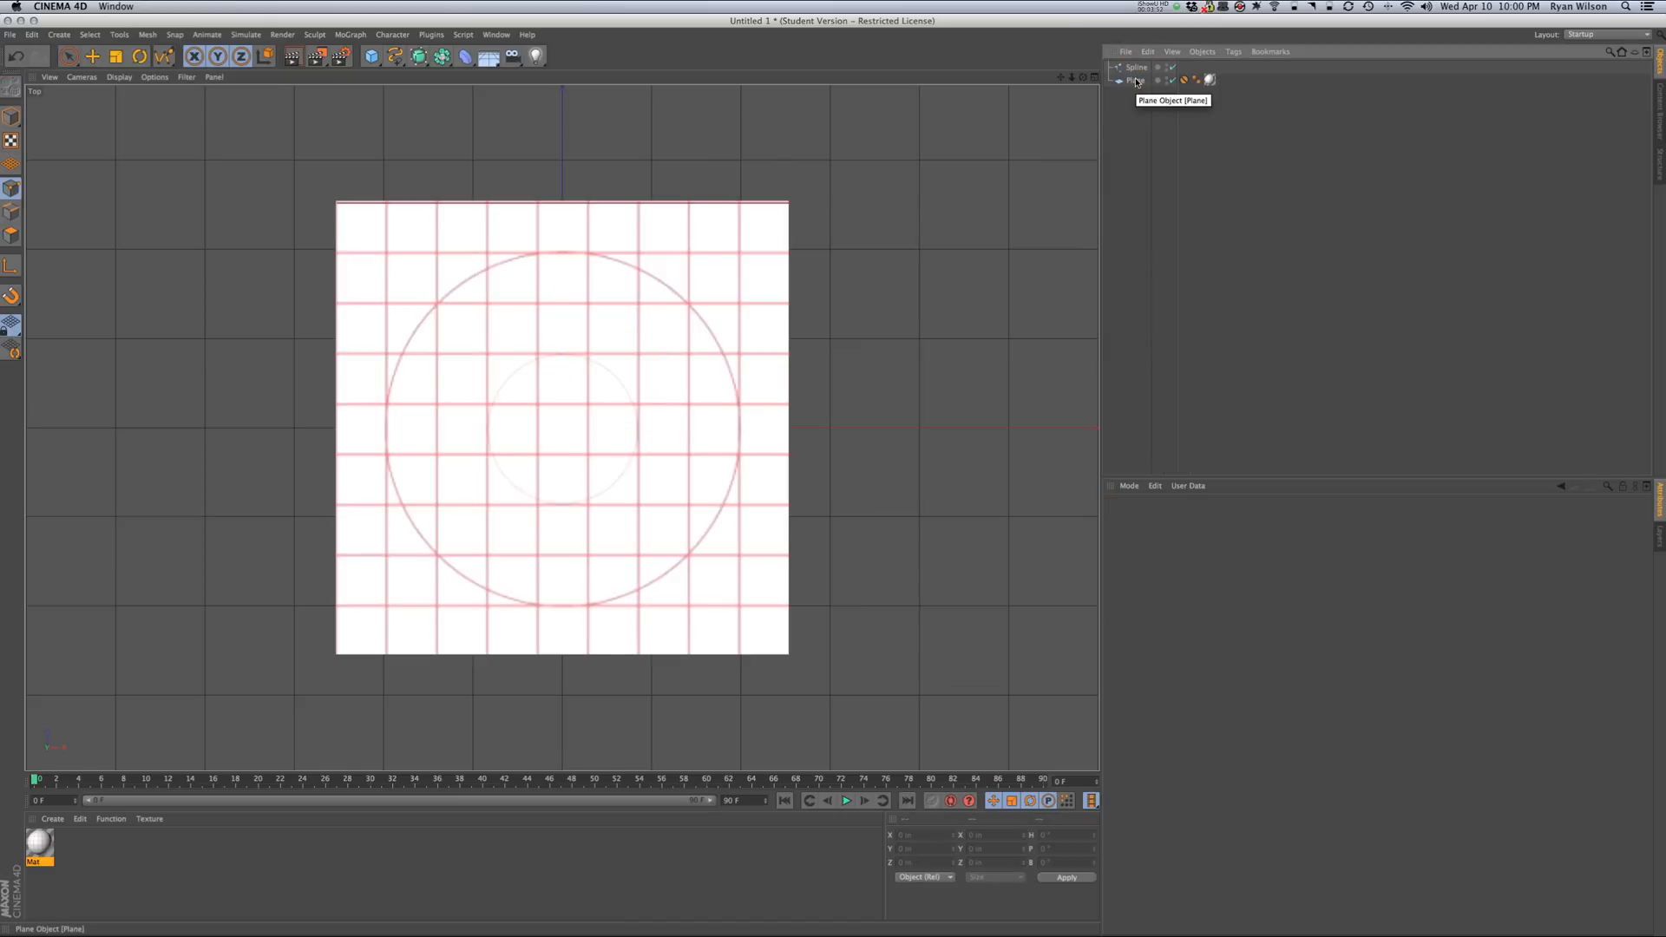
pyautogui.press('F1')
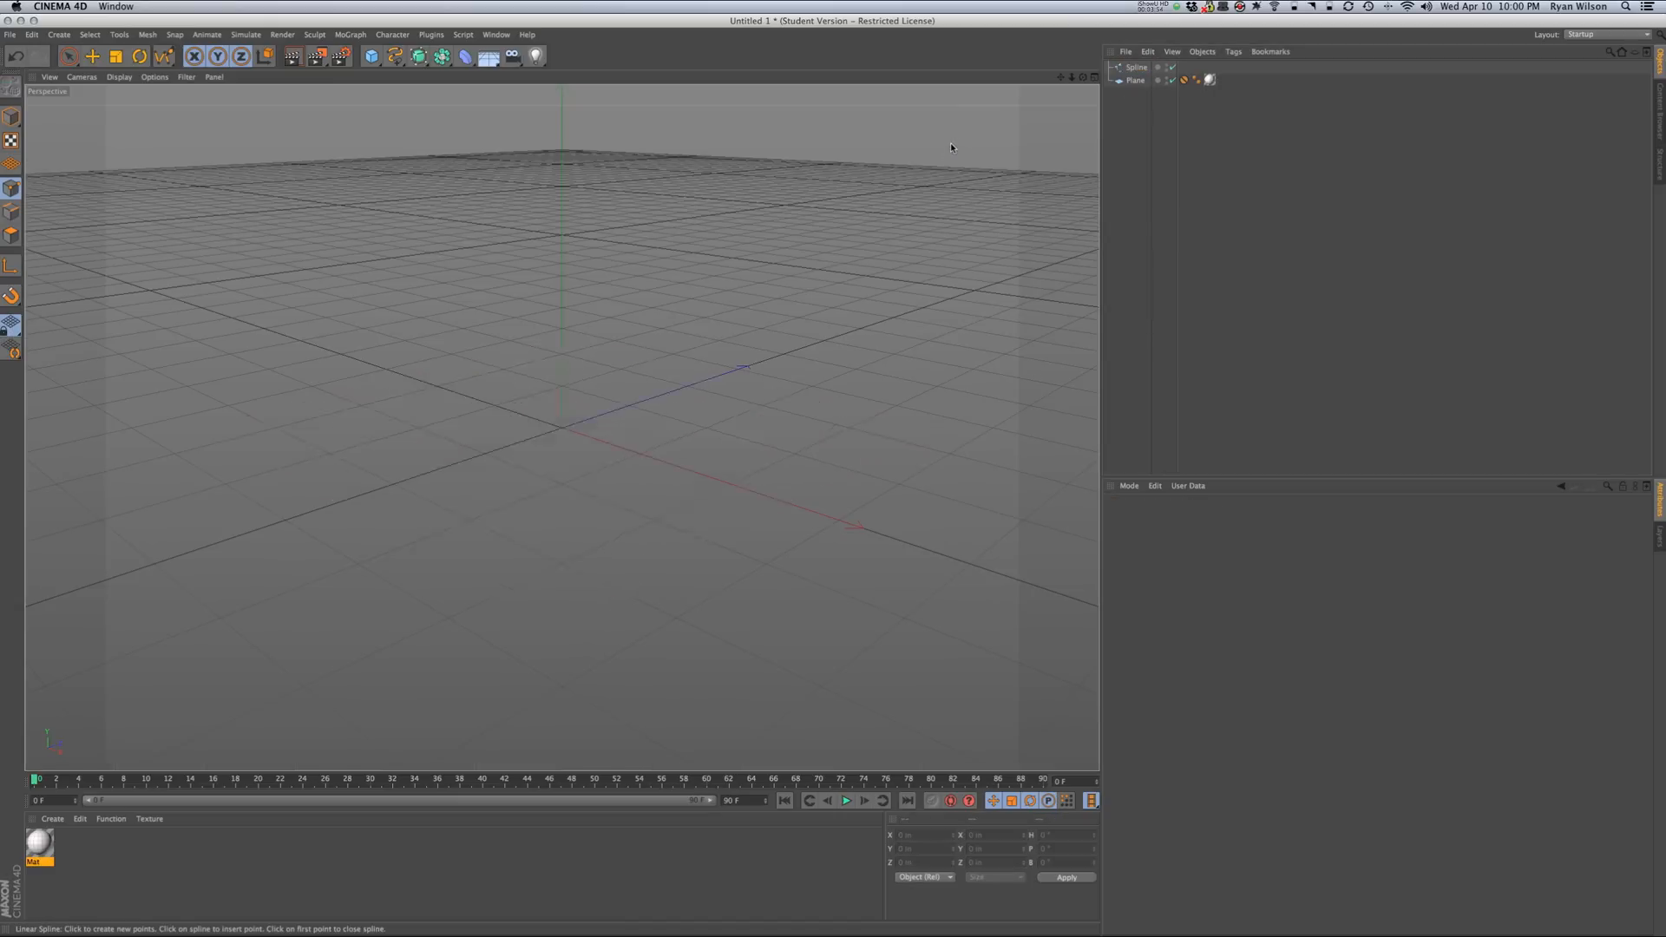
pyautogui.click(371, 57)
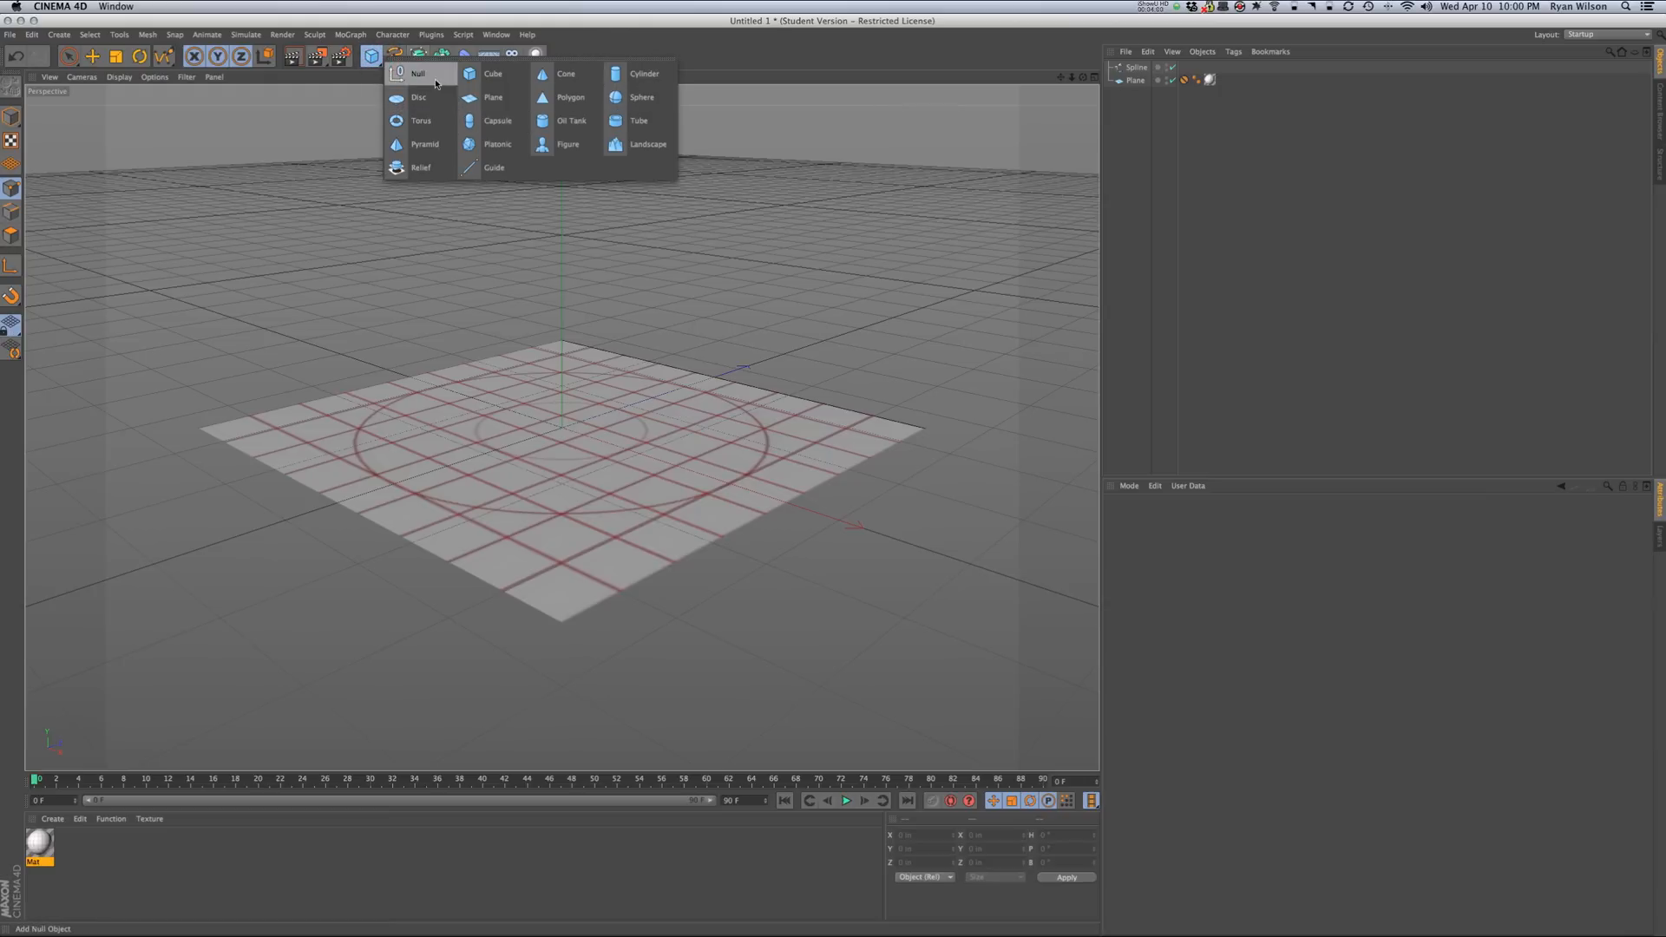
pyautogui.click(396, 56)
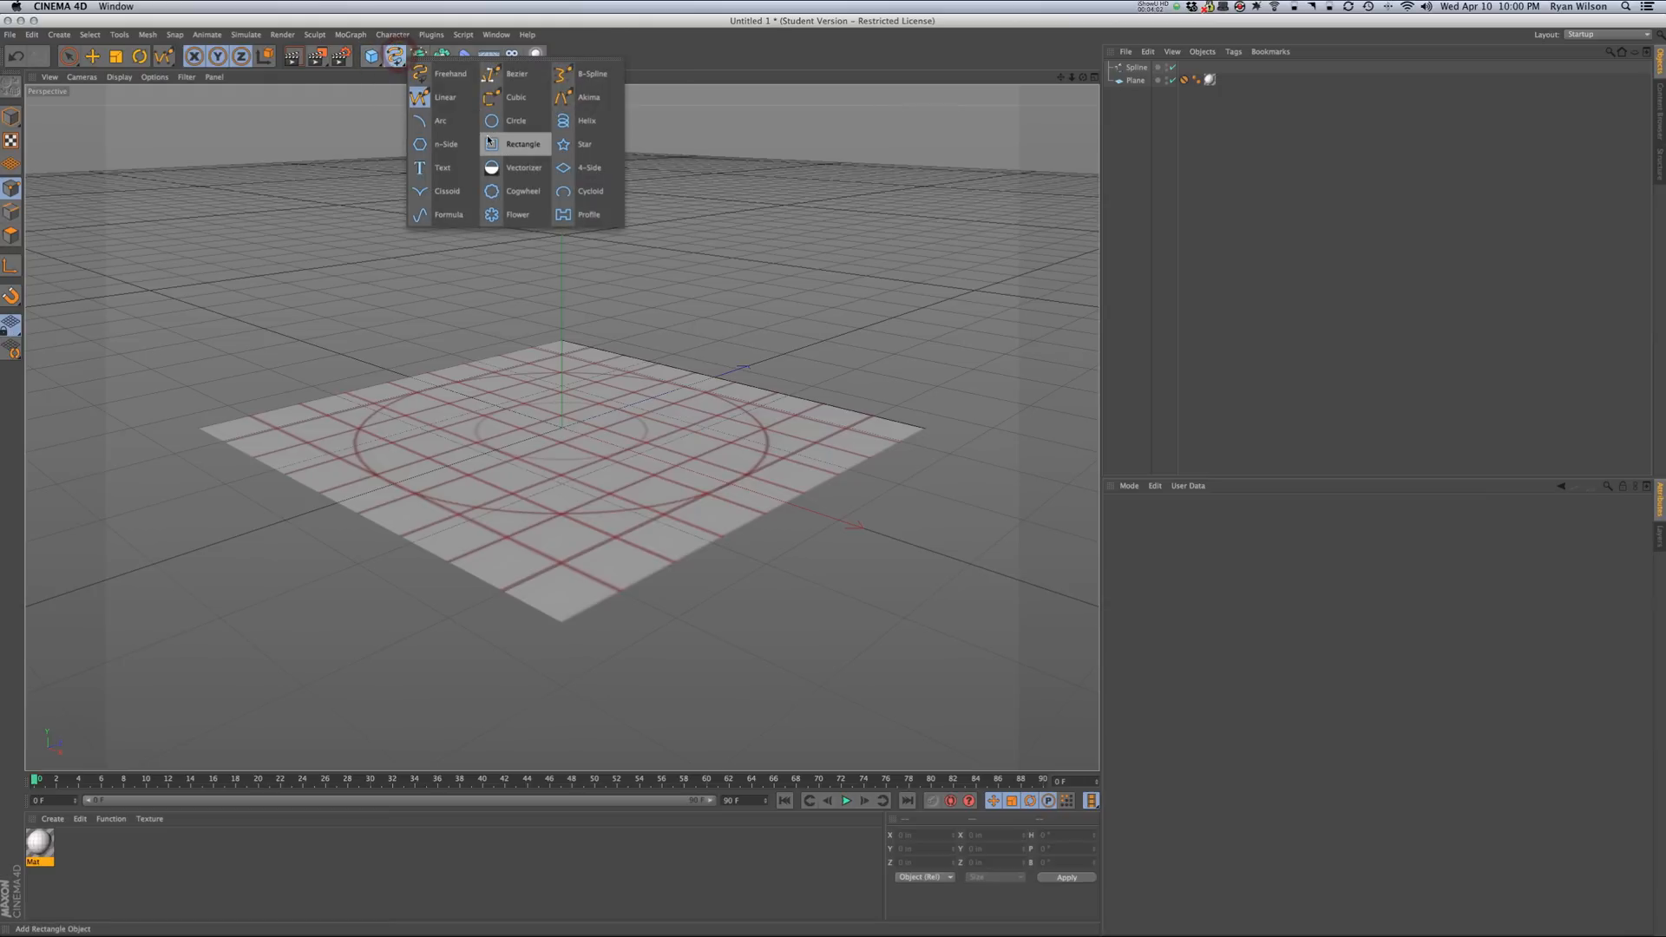
pyautogui.click(512, 144)
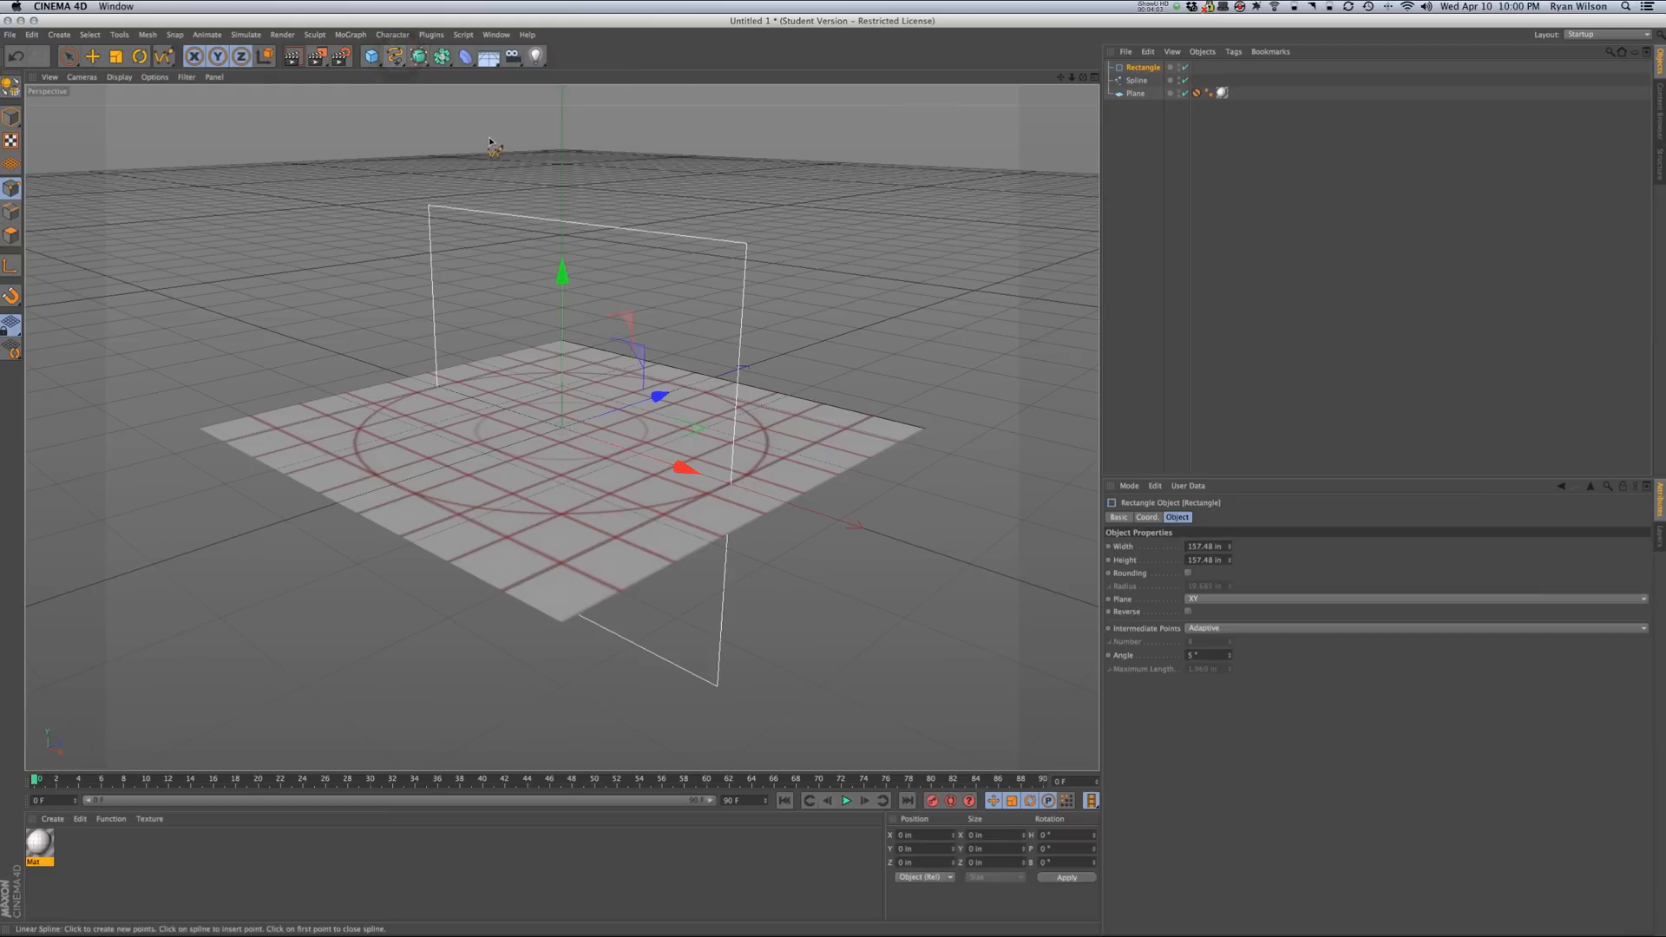
# - Set the rectangle's width and height to 2 in
pyautogui.doubleClick(1201, 546)
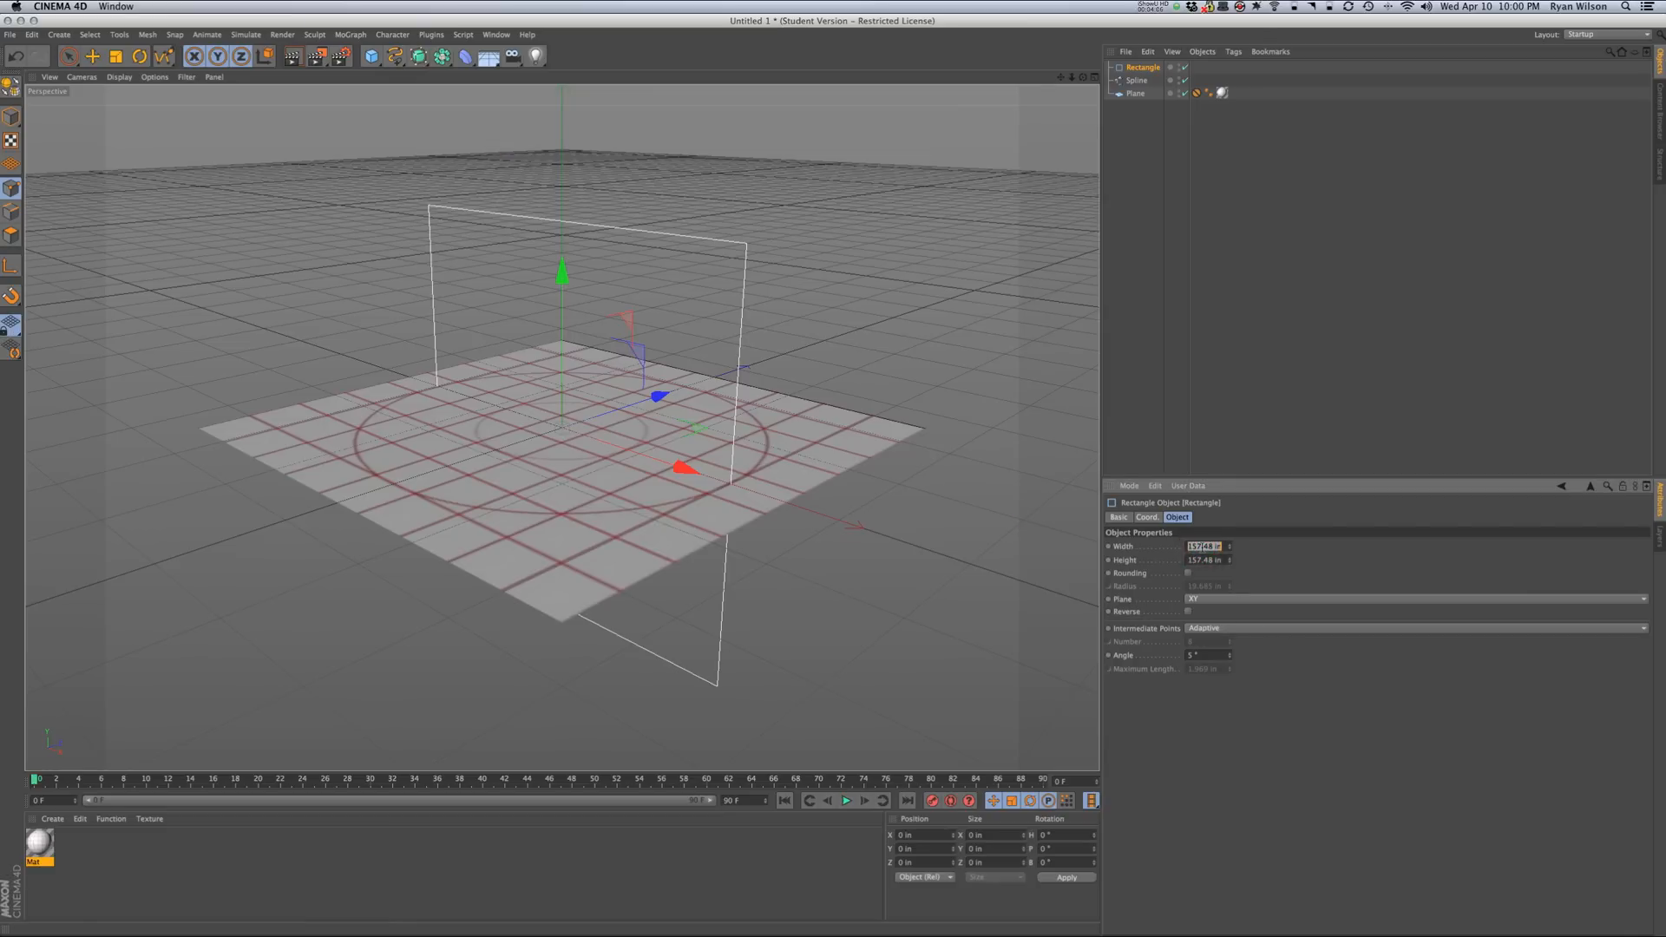
pyautogui.write('5')
pyautogui.press('Tab')
pyautogui.write('5')
pyautogui.click(1193, 562)
pyautogui.press('Return')
pyautogui.click(1204, 550)
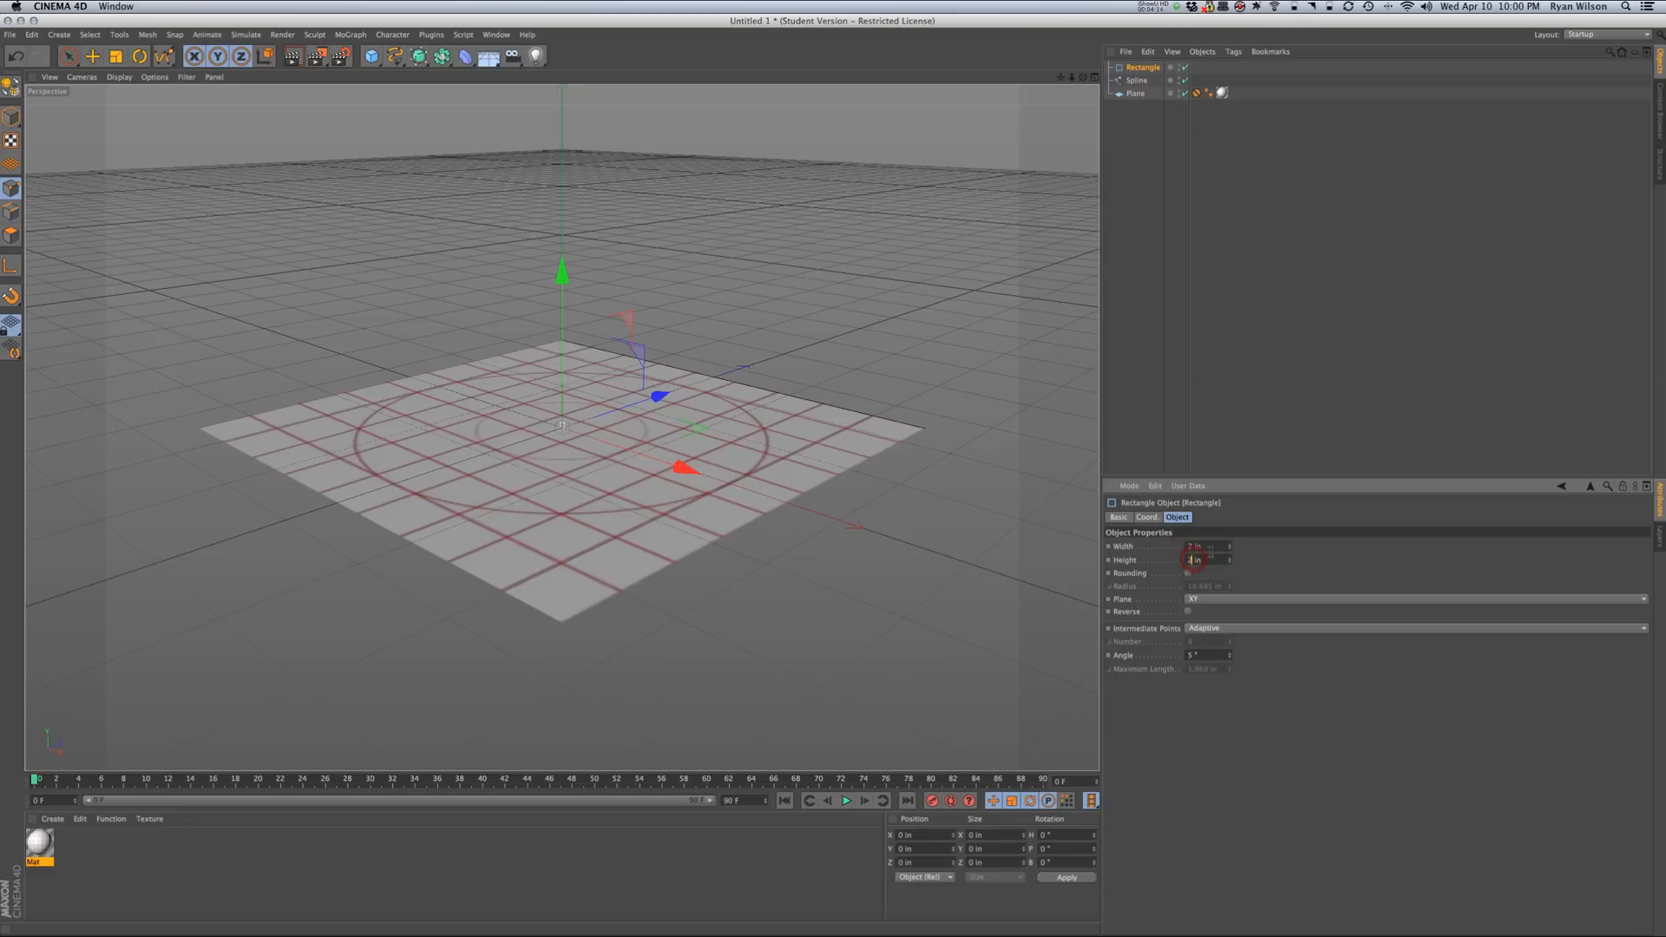
pyautogui.click(1210, 549)
# - Add a Sweep NURBS, nest the rectangle and the linear spline inside it, and inspect the swept bar up close
pyautogui.click(426, 59)
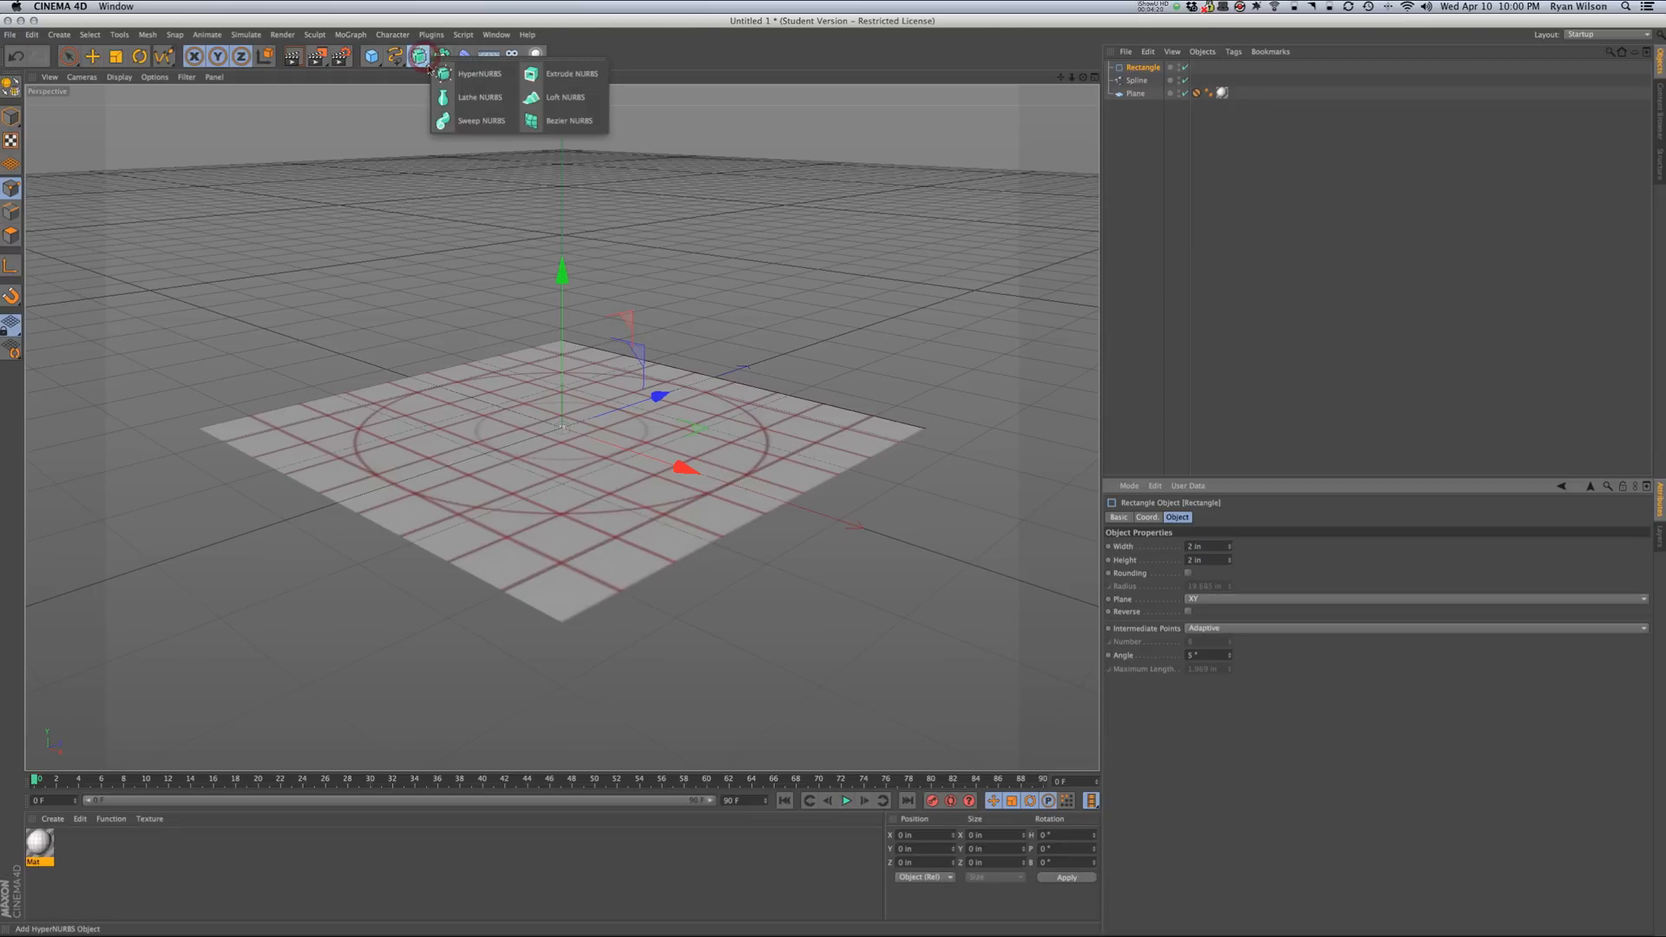
pyautogui.click(450, 123)
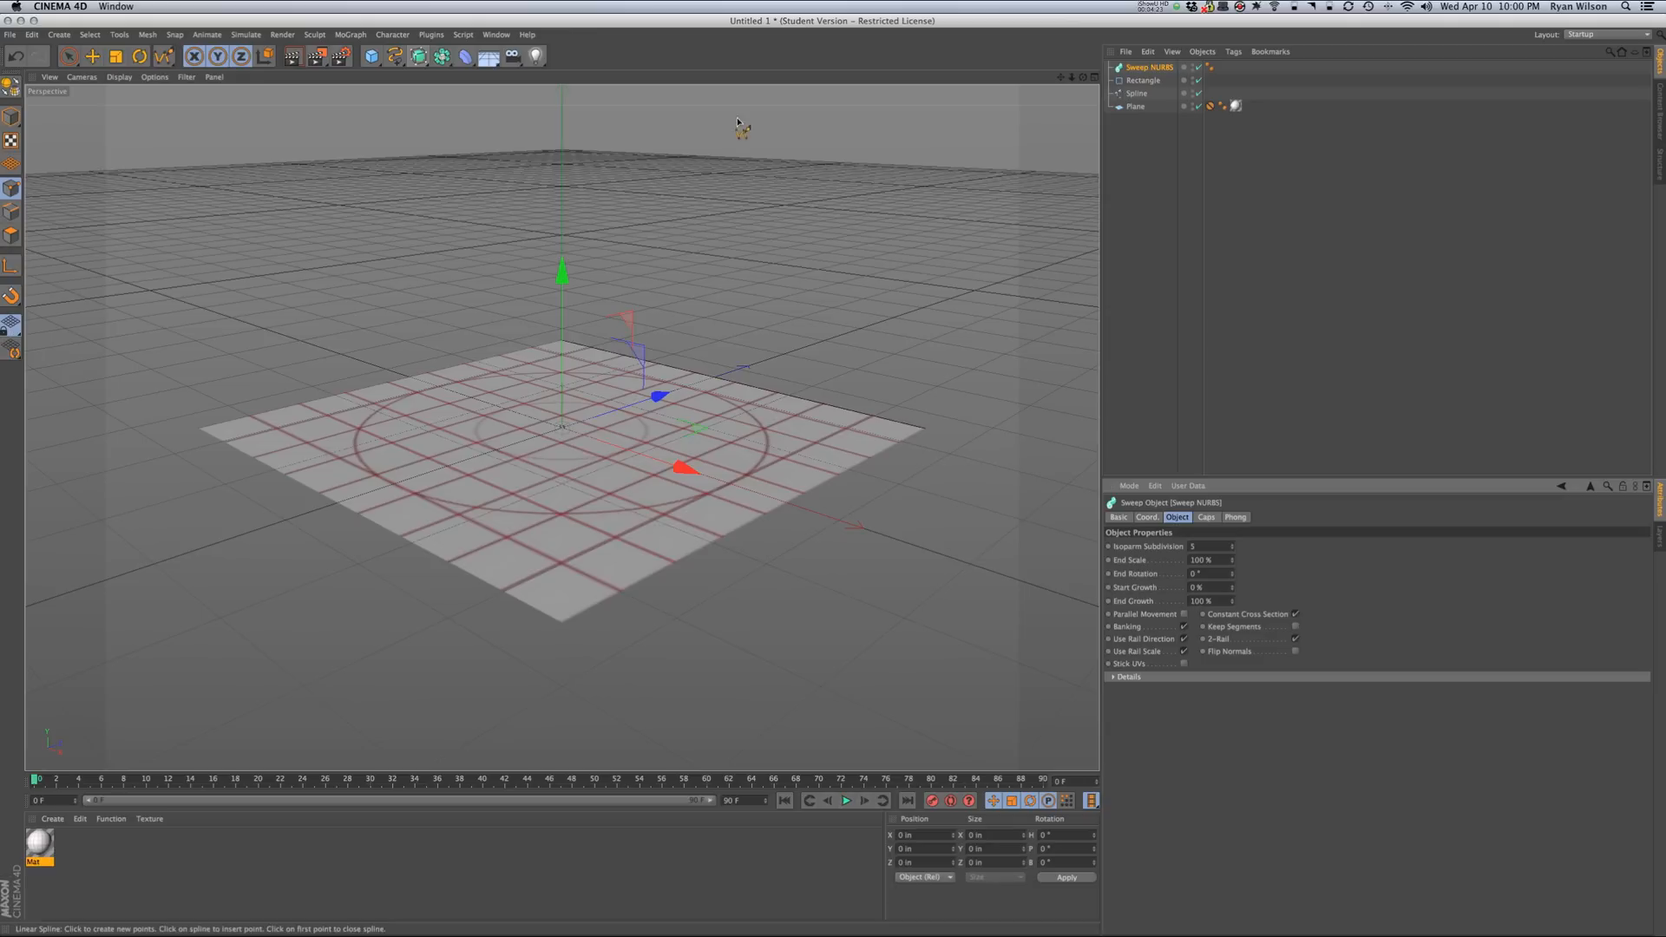
pyautogui.click(1138, 93)
pyautogui.keyDown('ctrl'); pyautogui.click(1142, 80); pyautogui.keyUp('ctrl')
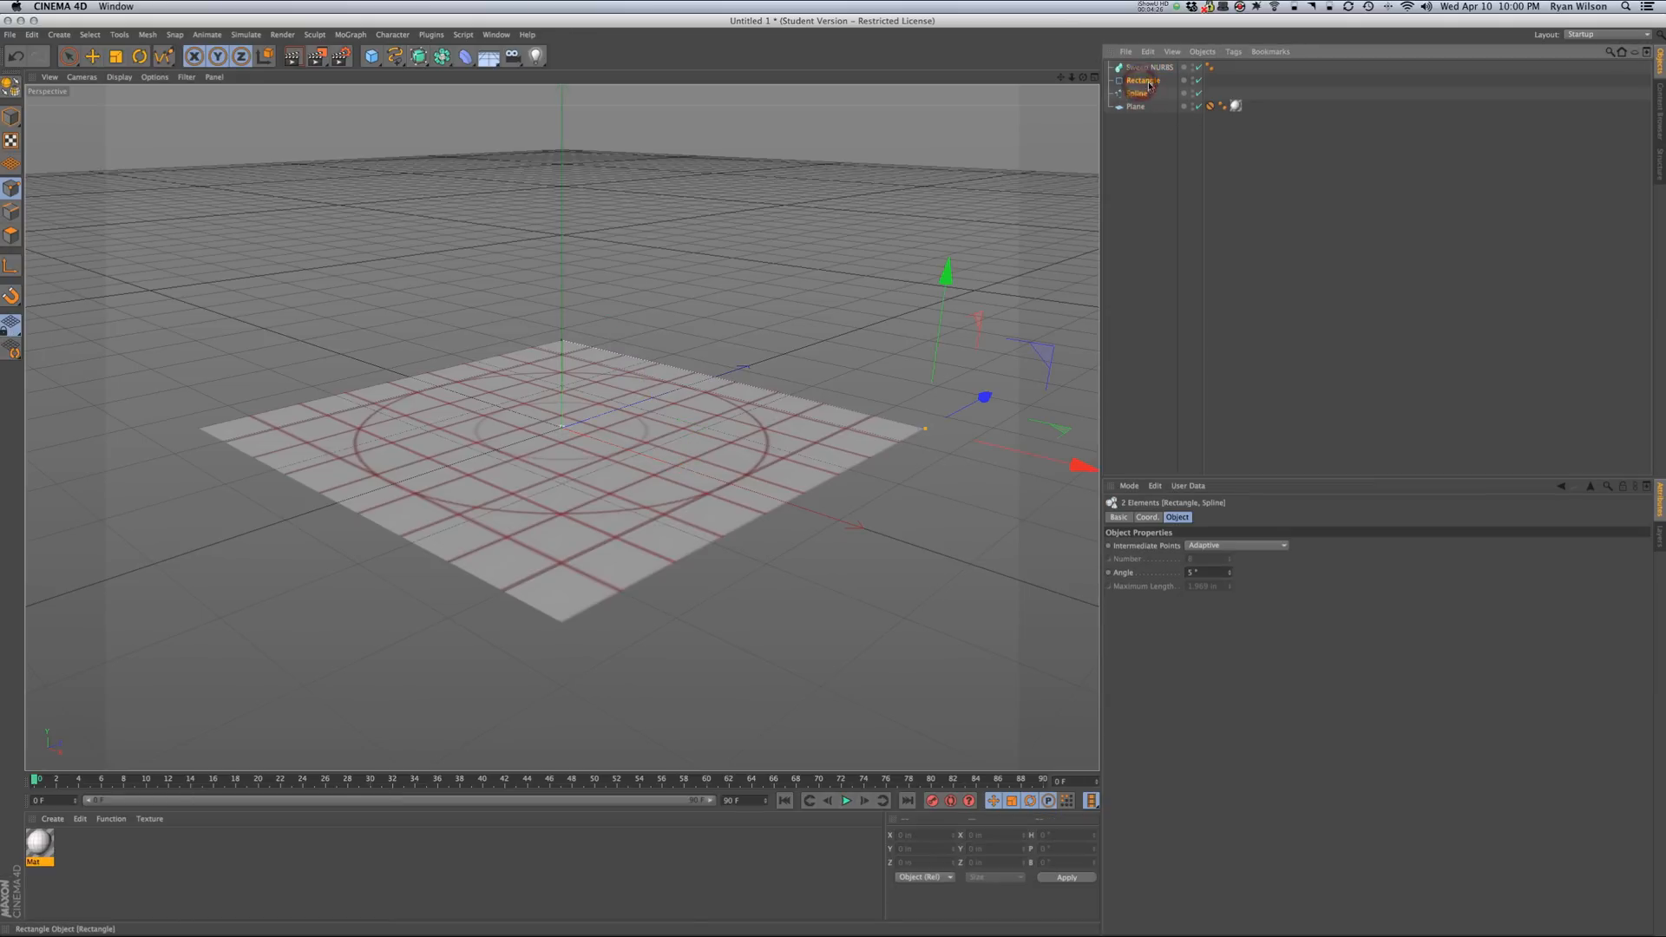
pyautogui.moveTo(1147, 75); pyautogui.dragTo(1138, 71)
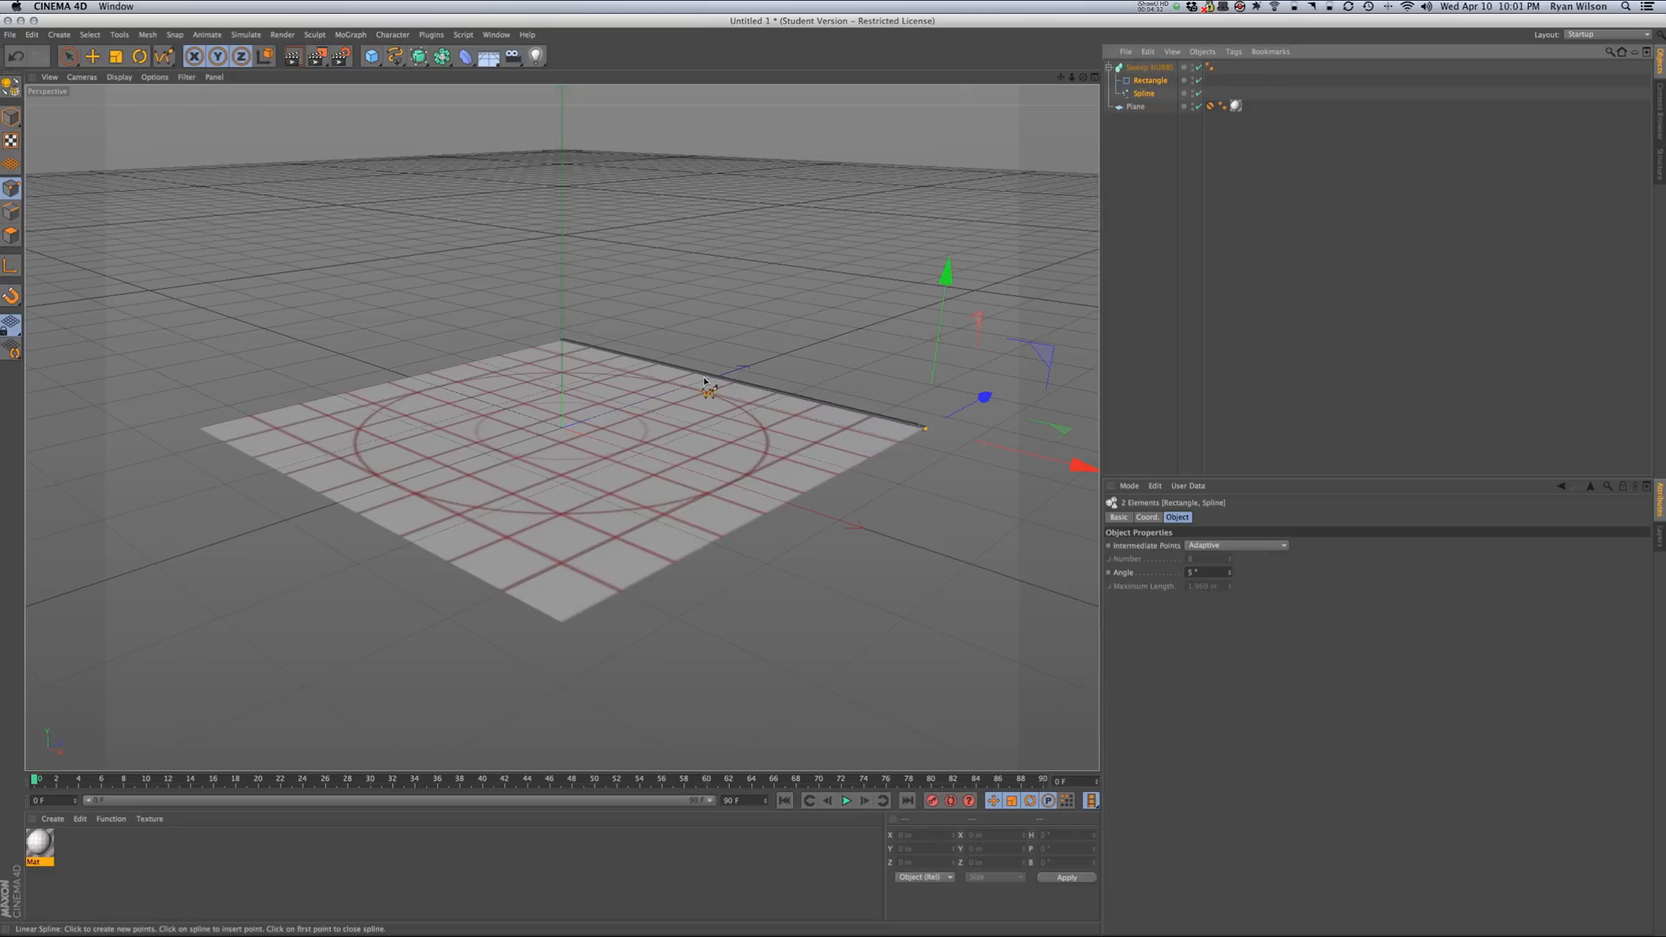
pyautogui.scroll(10, 706, 382)
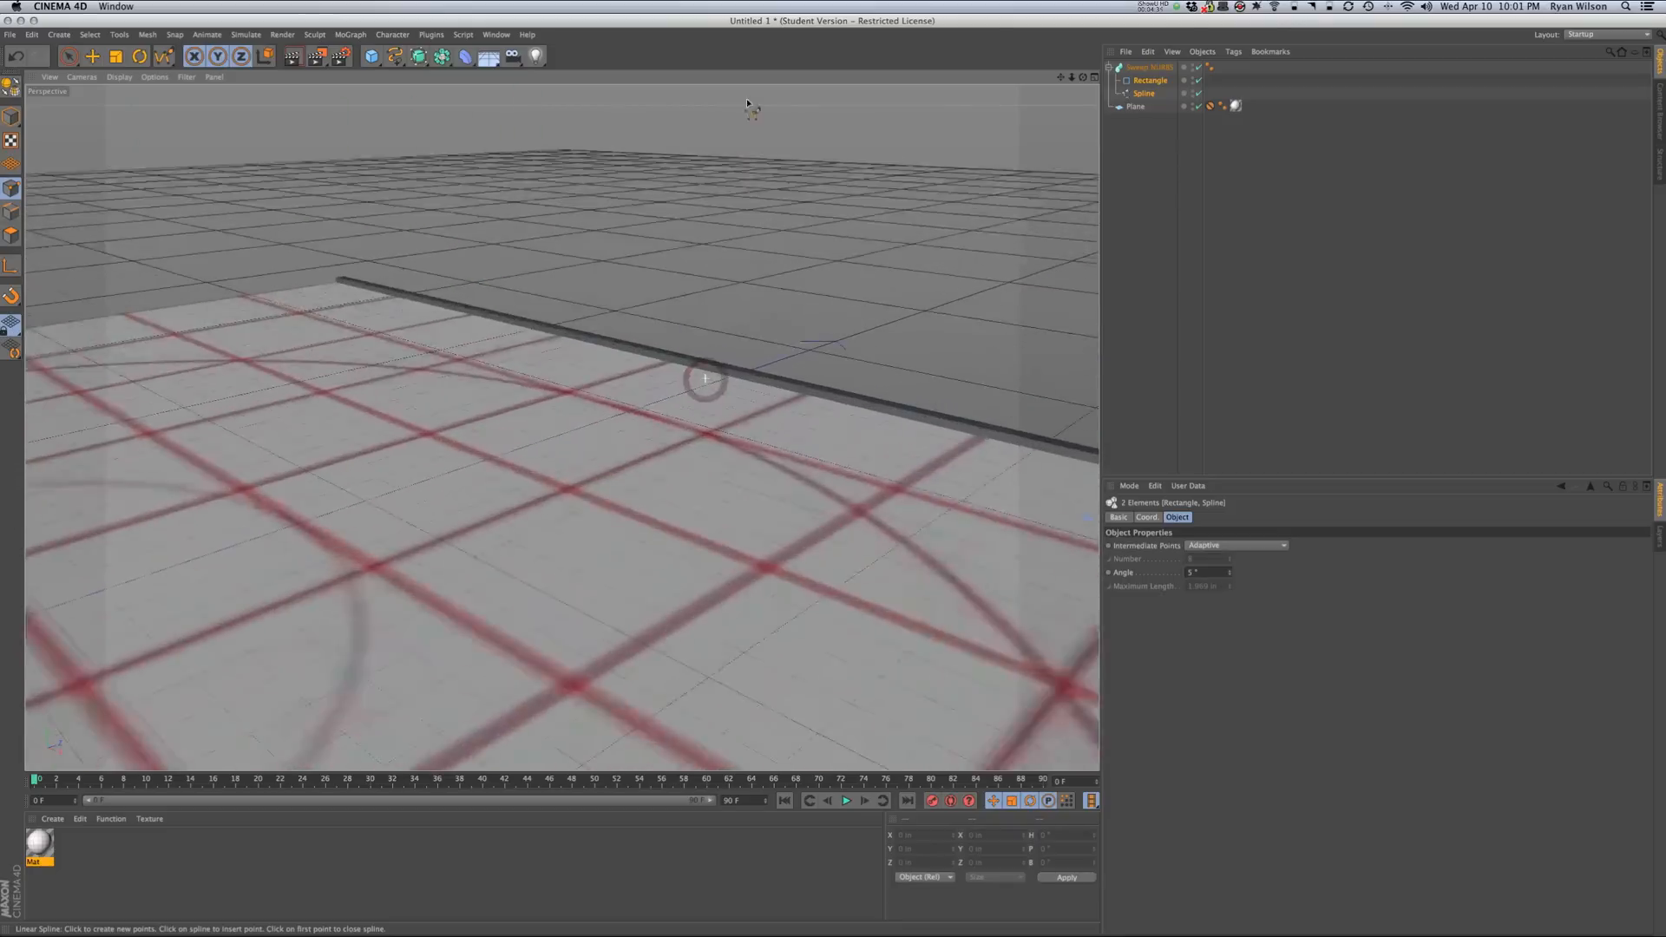
pyautogui.moveTo(711, 355)
pyautogui.keyDown('alt'); pyautogui.mouseDown()
pyautogui.moveTo(711, 428)
pyautogui.moveTo(795, 346)
pyautogui.moveTo(721, 399)
pyautogui.moveTo(730, 364)
pyautogui.mouseUp(); pyautogui.keyUp('alt')
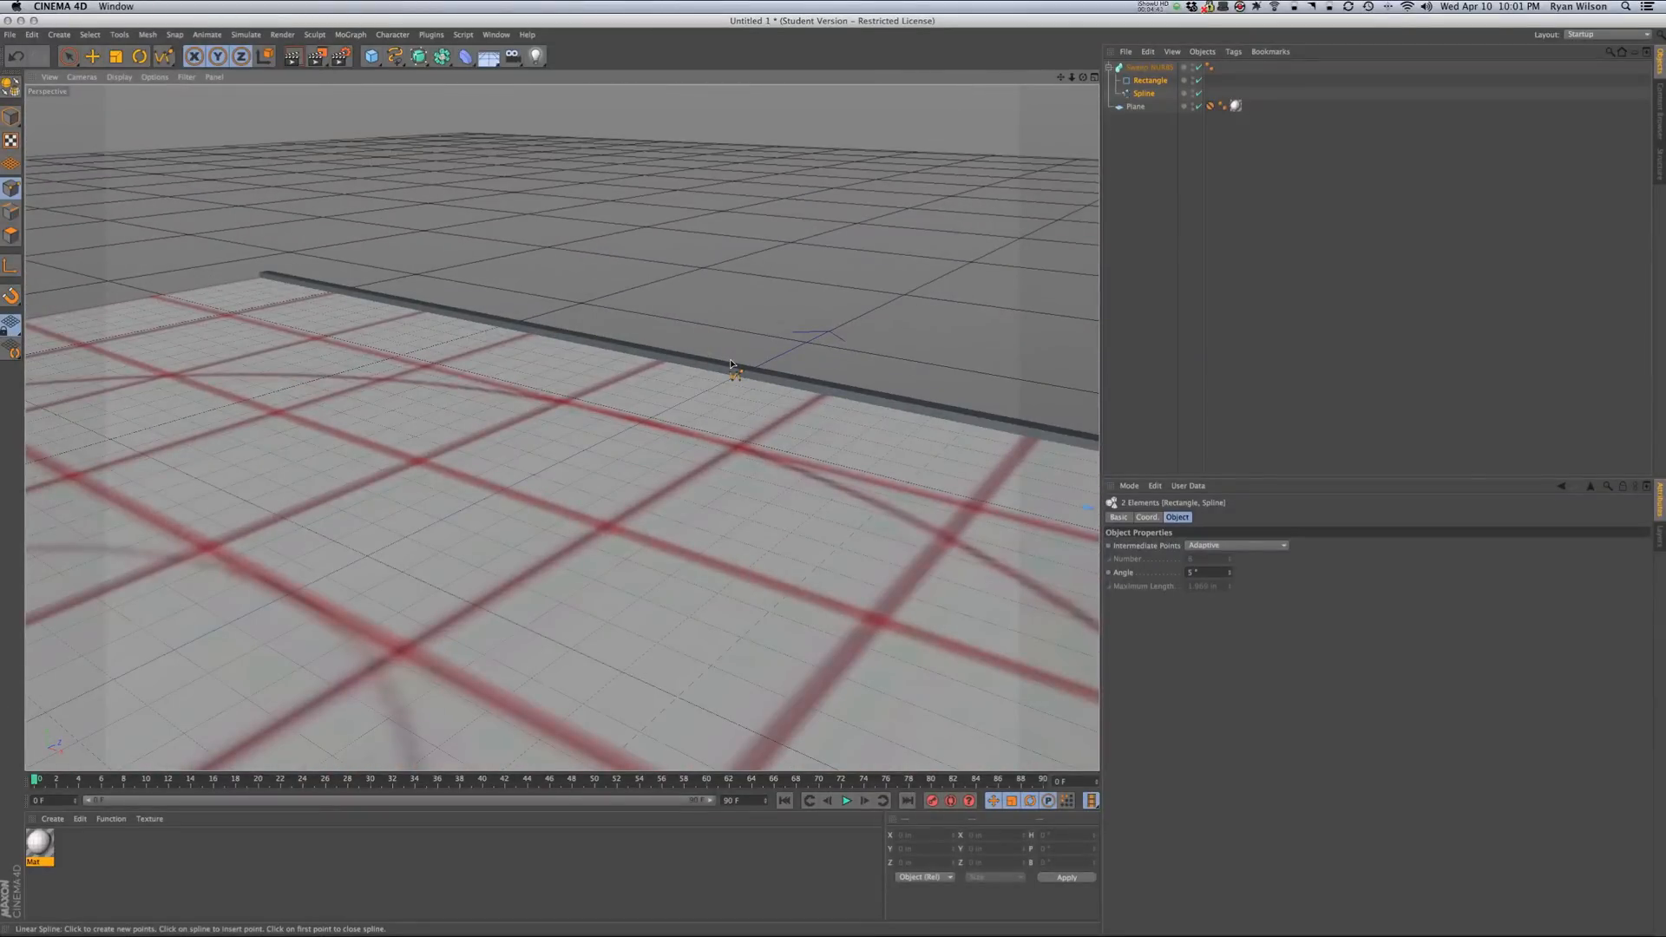
pyautogui.scroll(-10, 730, 364)
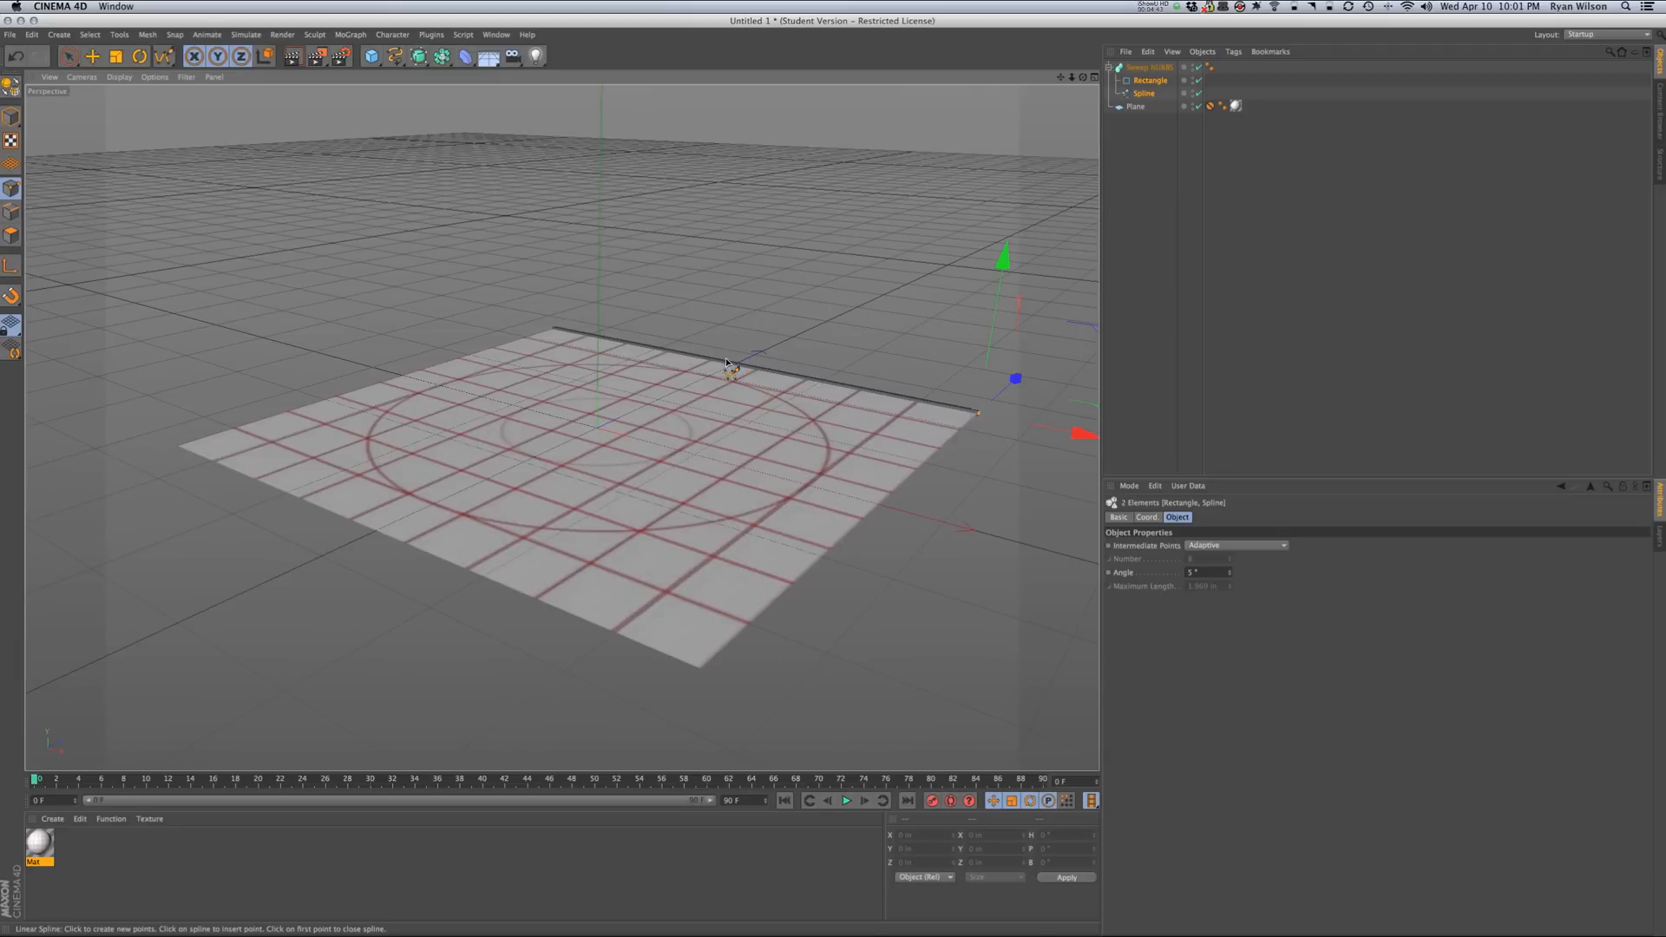
# - Collapse the Sweep NURBS hierarchy and rename the object as LR-01
pyautogui.click(1110, 67)
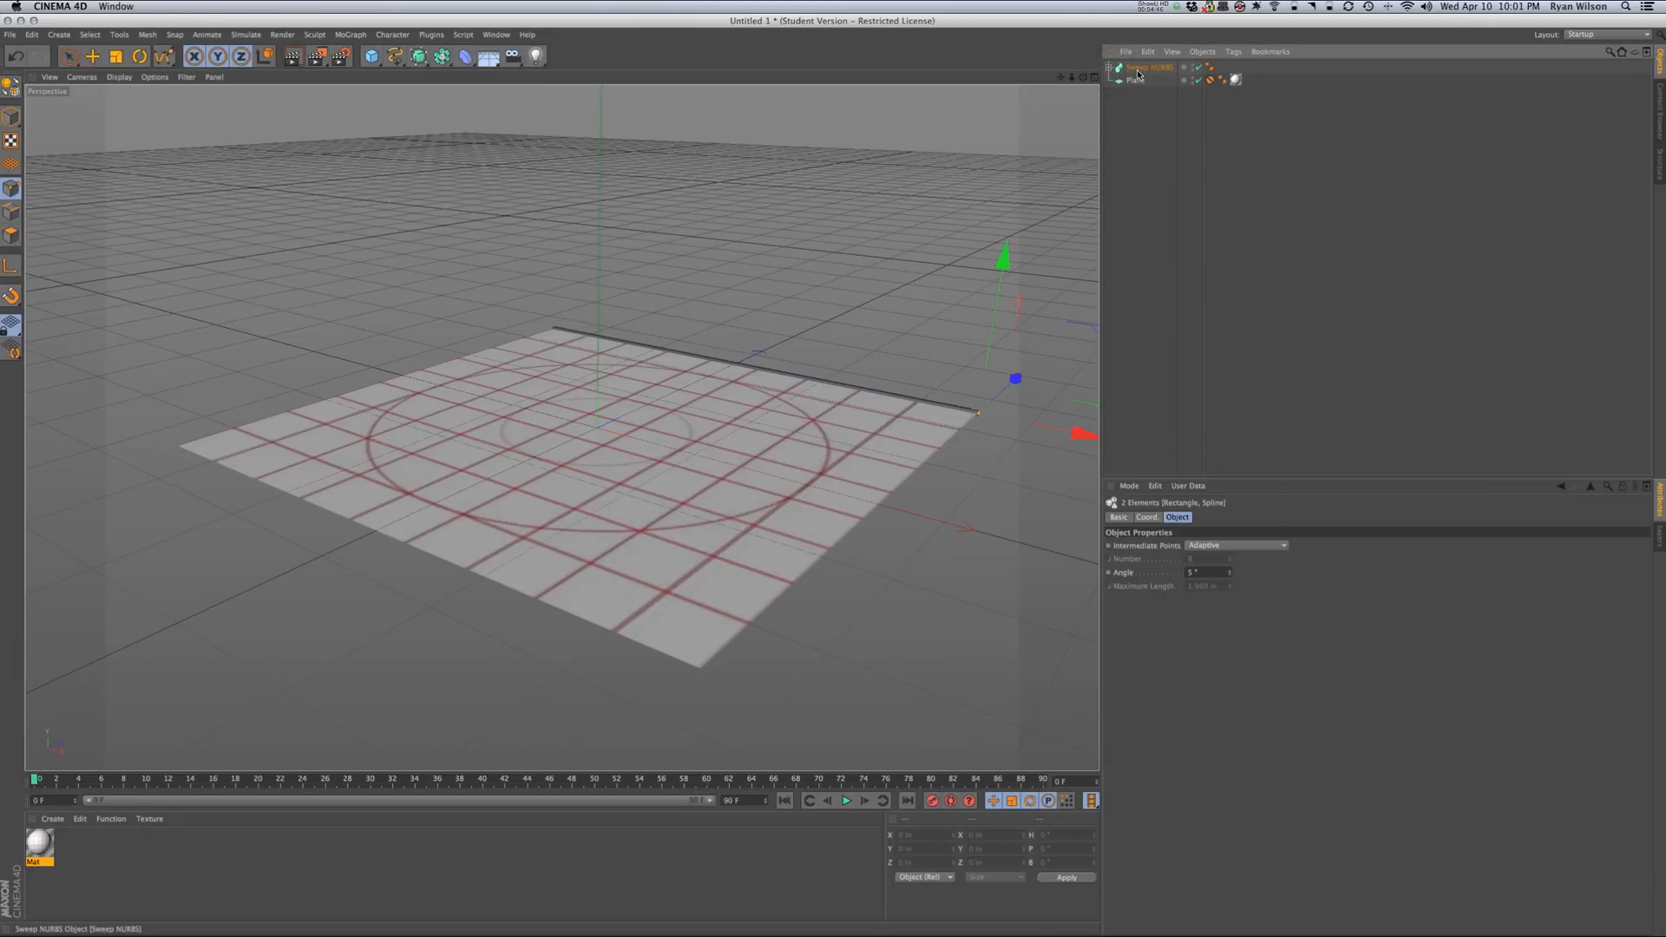
pyautogui.doubleClick(1138, 68)
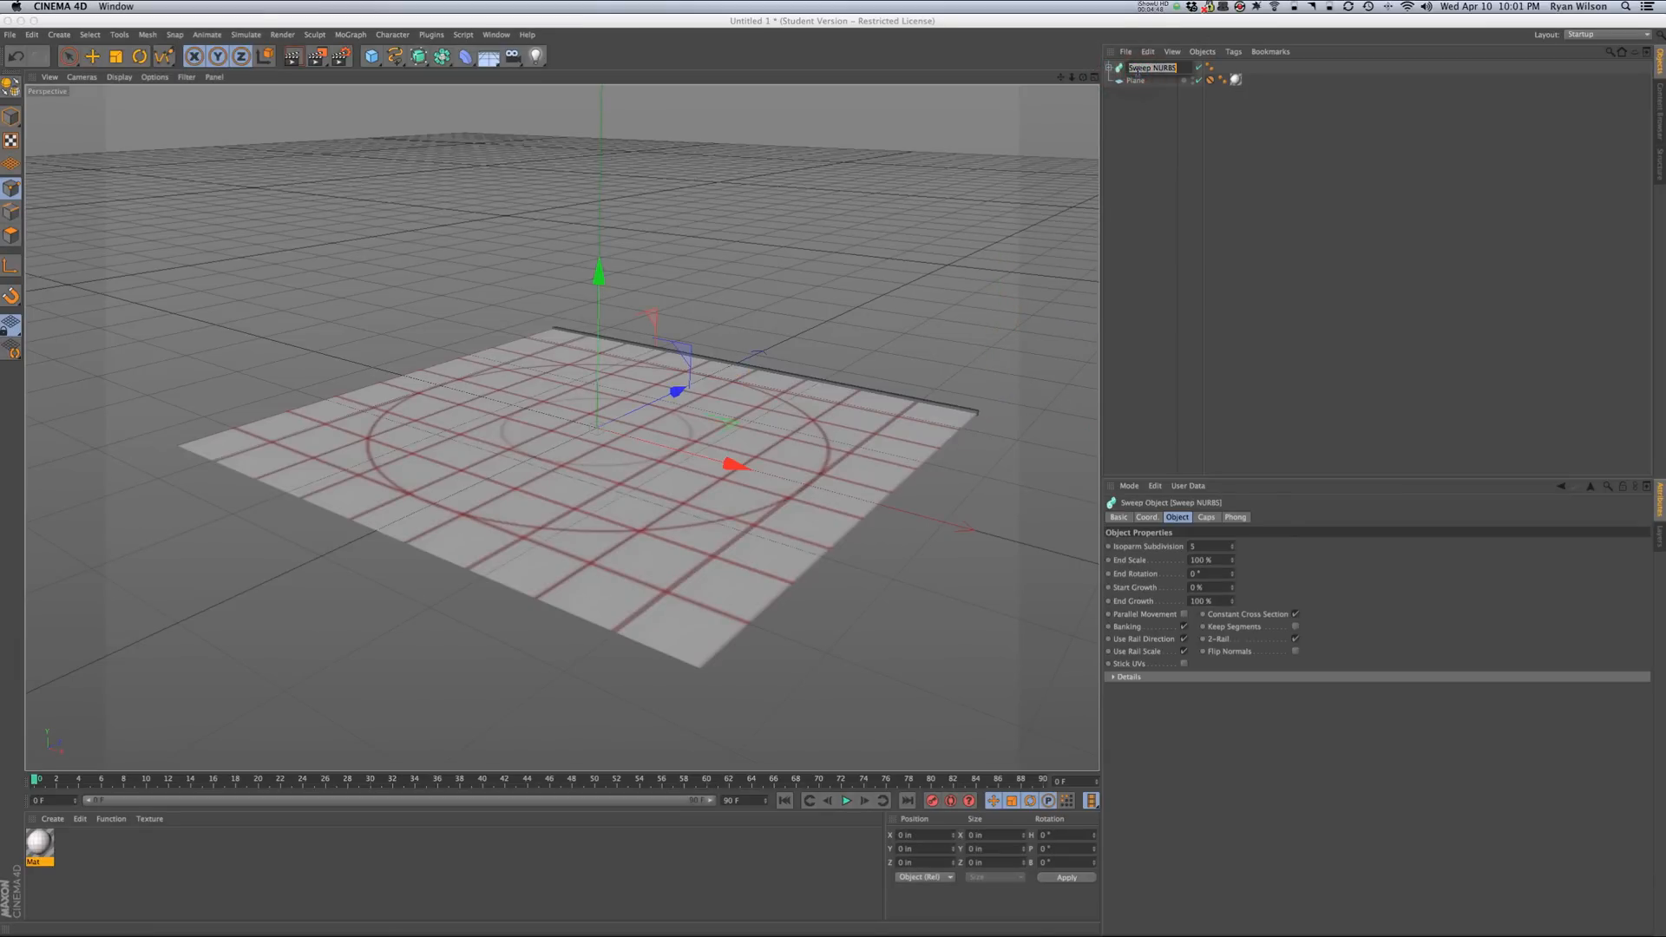
pyautogui.press('BackSpace')
pyautogui.press('Return')
# - In the Top view, duplicate the LR-01 sweep twice and align the copies with the next two horizontal grid lines below
pyautogui.press('F2')
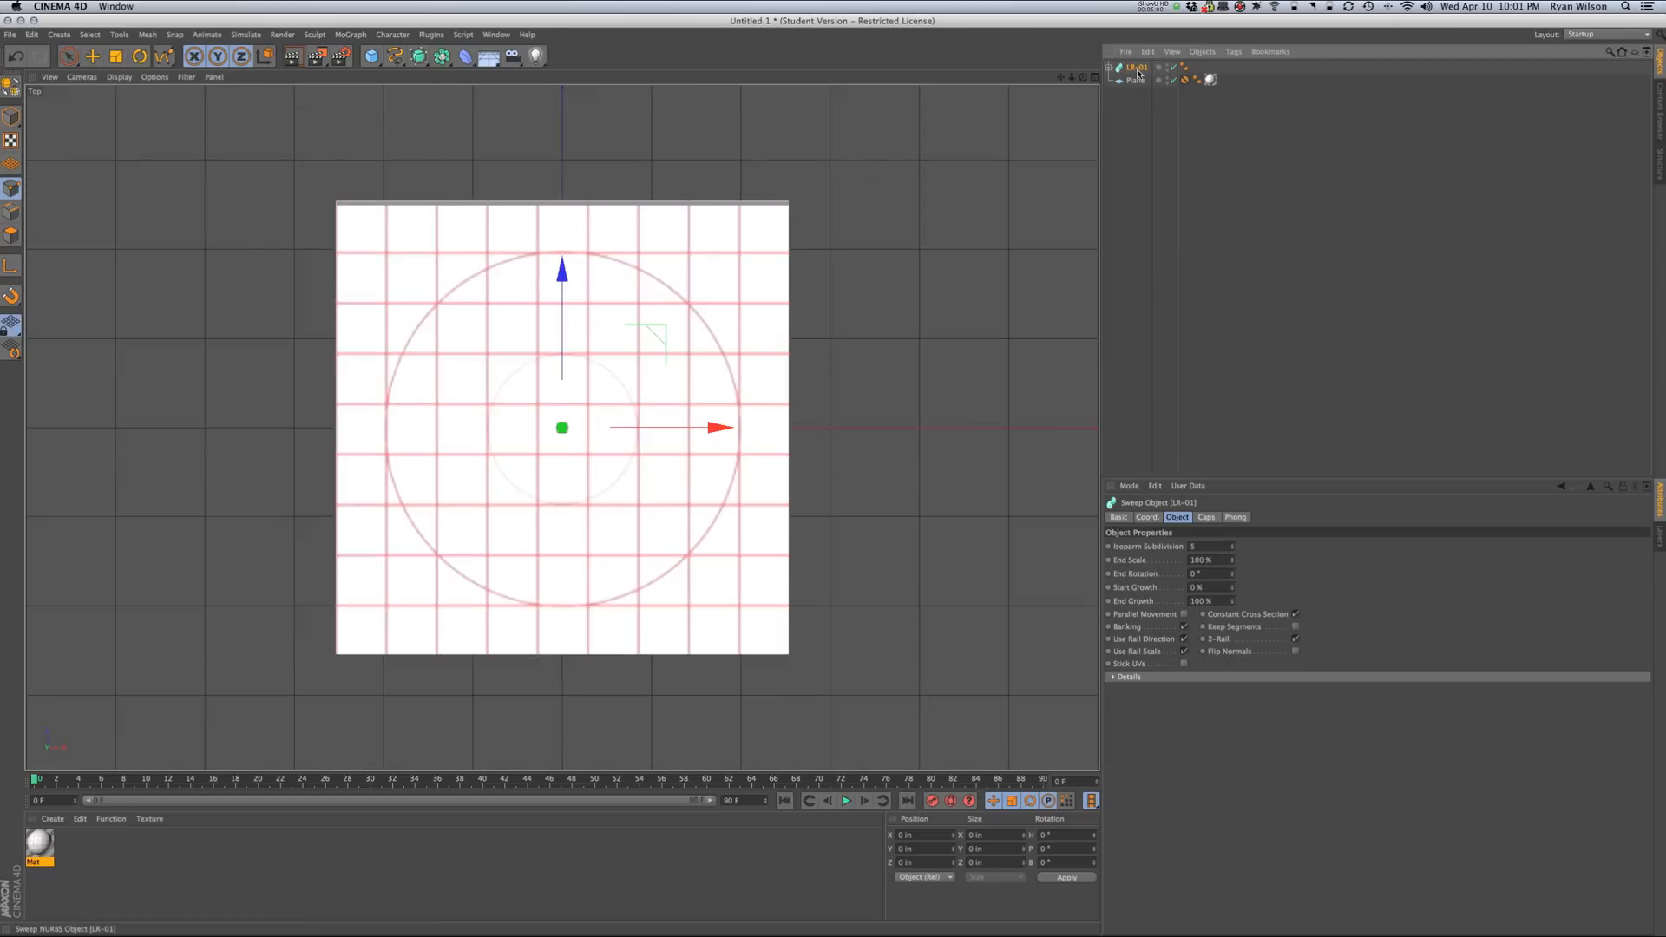
pyautogui.moveTo(1138, 71); pyautogui.dragTo(1139, 81)
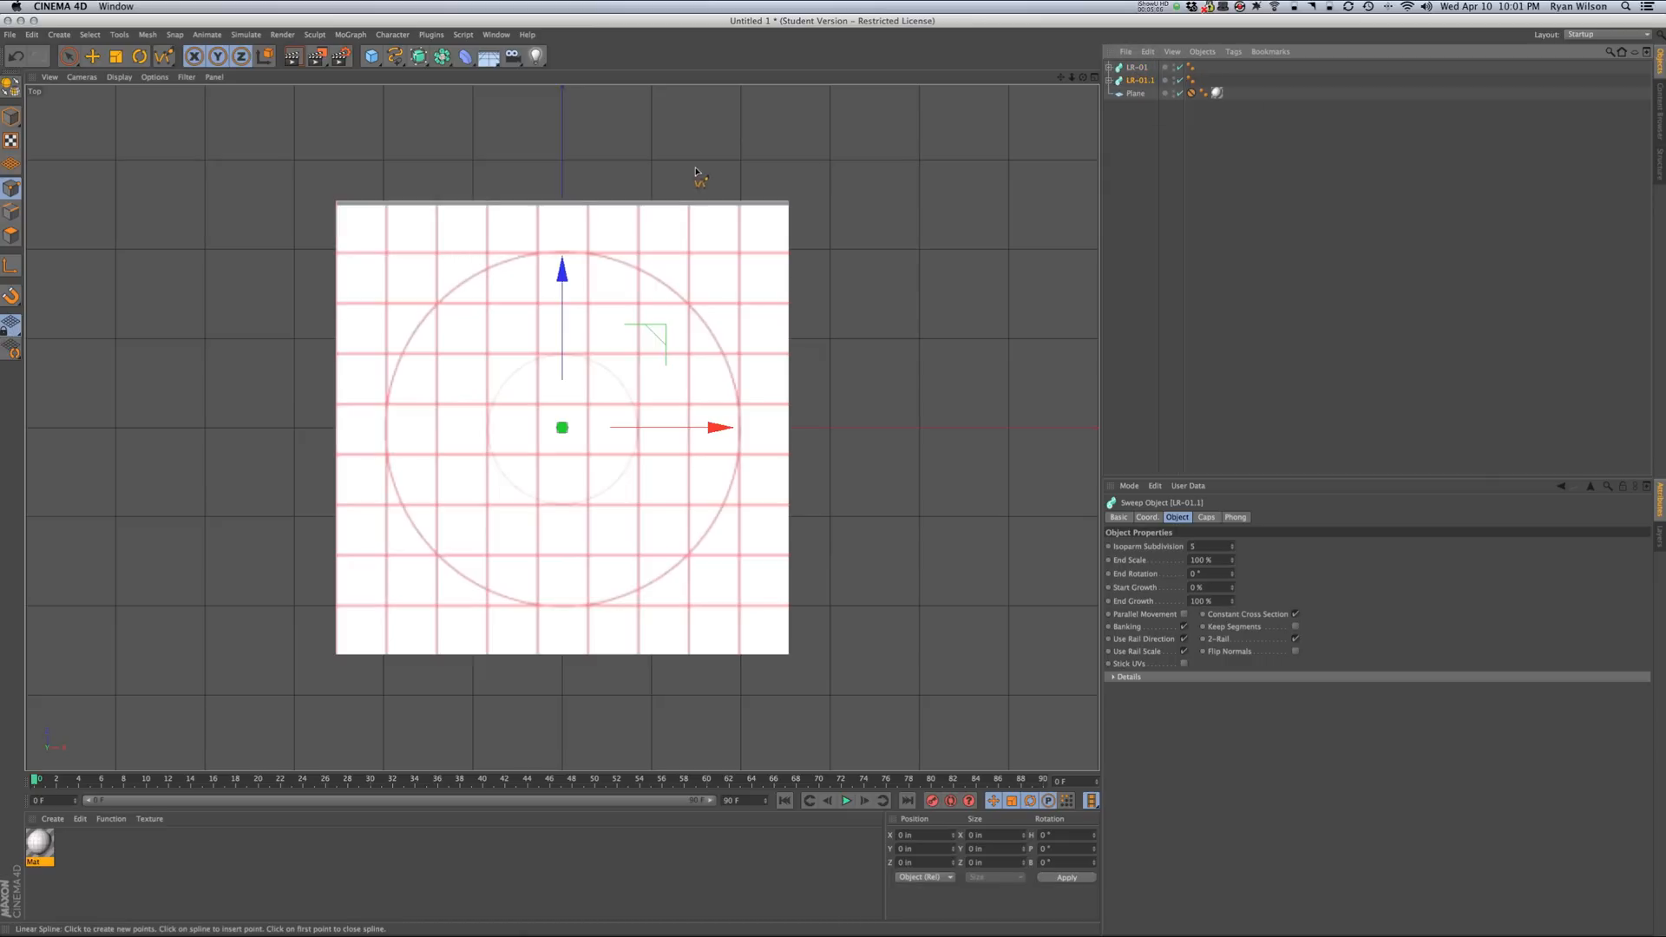
pyautogui.moveTo(565, 276); pyautogui.dragTo(563, 328)
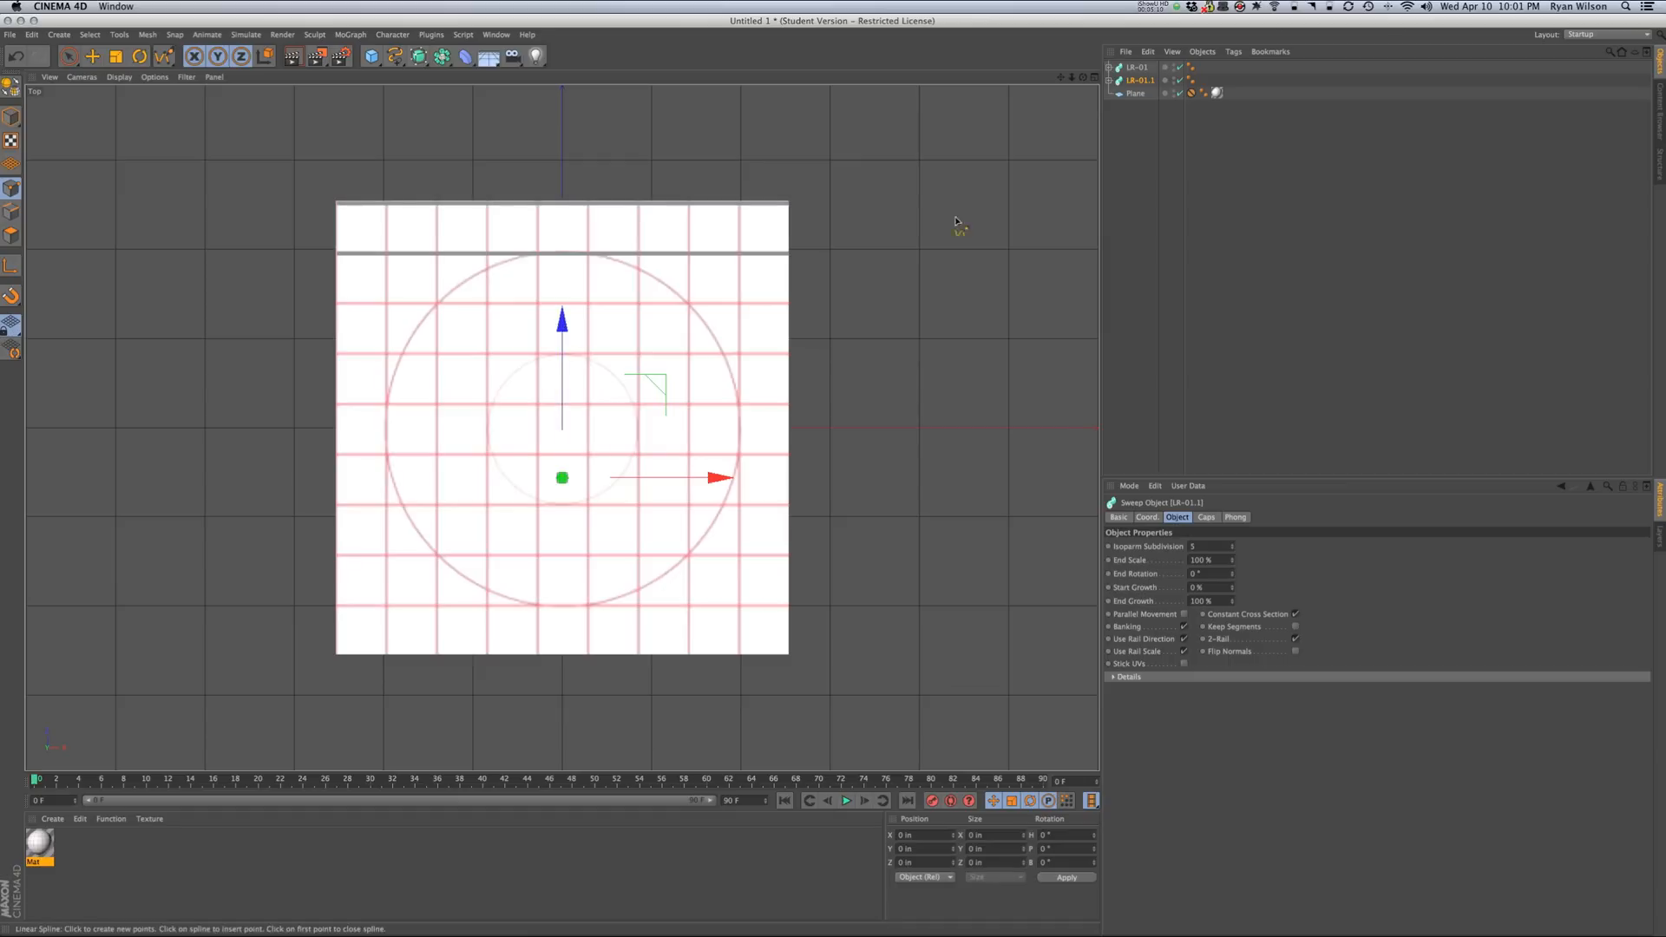
pyautogui.keyDown('ctrl'); pyautogui.moveTo(1141, 85); pyautogui.dragTo(1139, 89); pyautogui.keyUp('ctrl')
pyautogui.moveTo(565, 326); pyautogui.dragTo(564, 364)
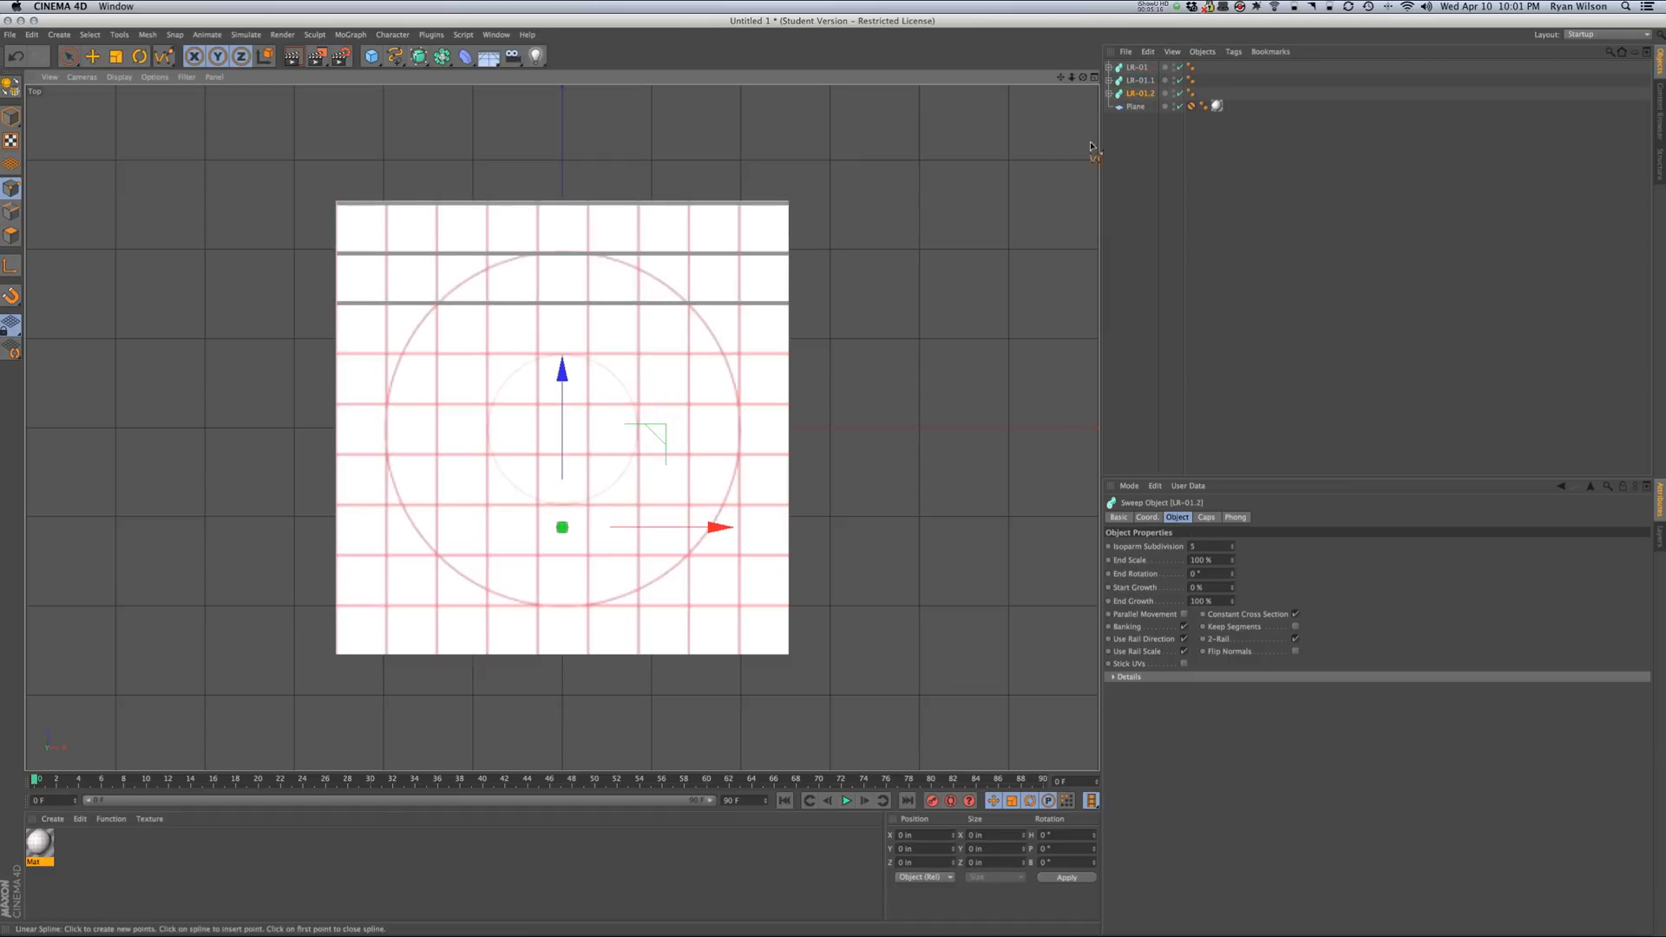
# - Duplicate the three horizontal LR-01 bars and move the copies down onto the next three horizontal grid lines
pyautogui.click(1145, 81)
pyautogui.keyDown('shift'); pyautogui.click(1140, 71); pyautogui.keyUp('shift')
pyautogui.click(1140, 94)
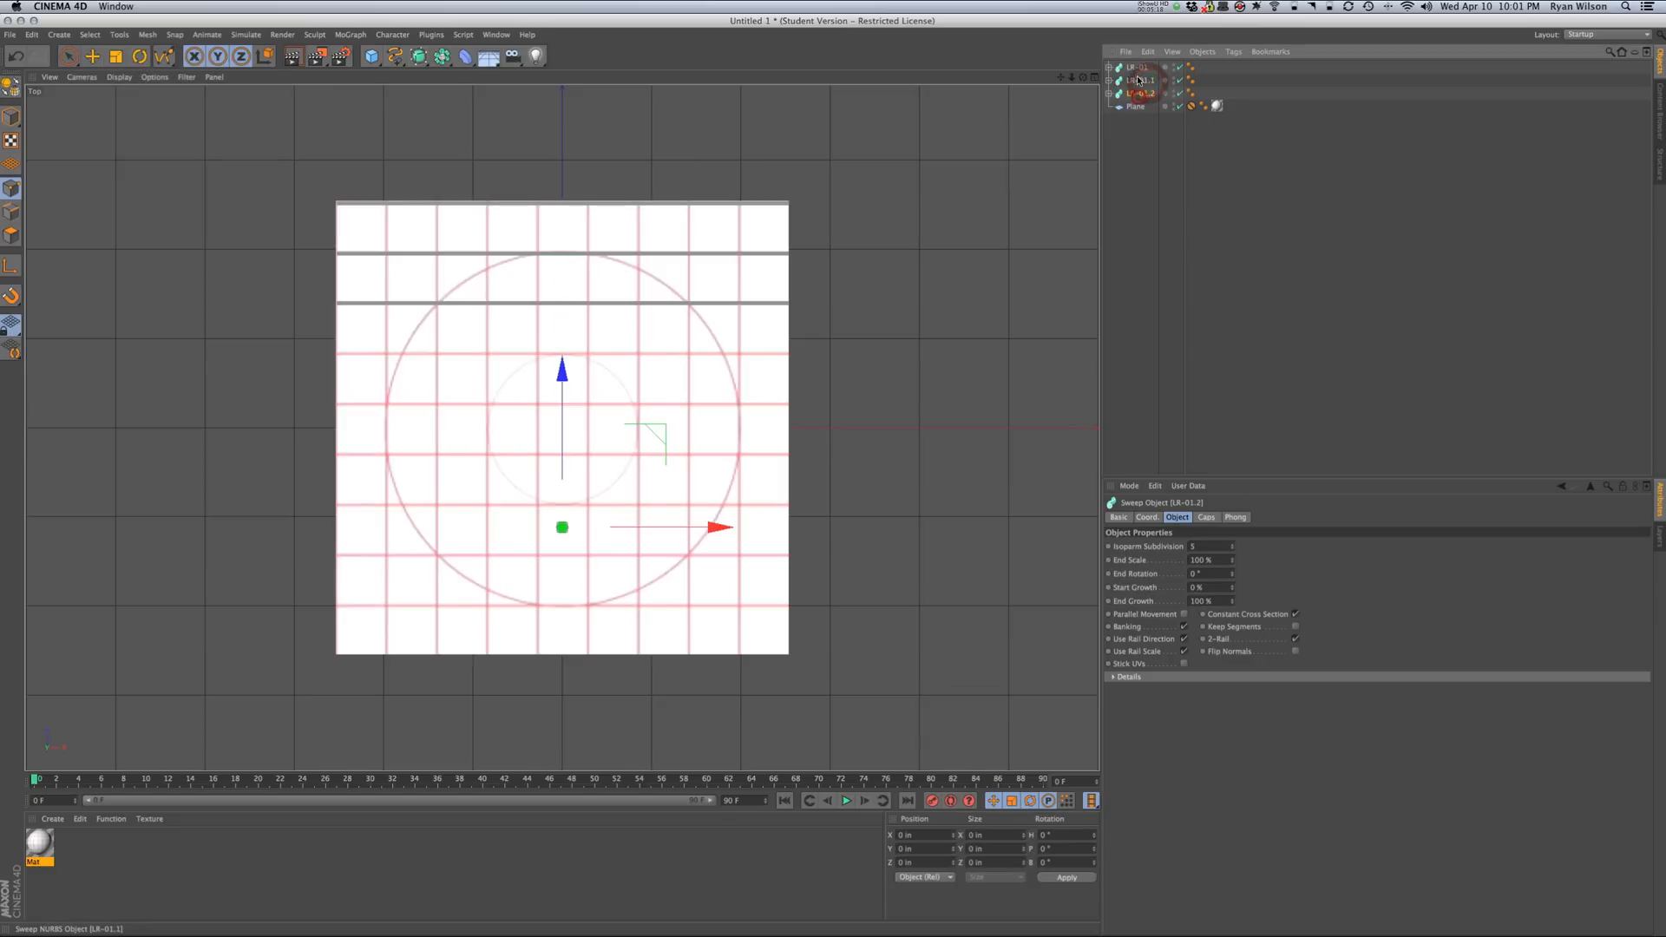
pyautogui.keyDown('shift'); pyautogui.click(1137, 69); pyautogui.keyUp('shift')
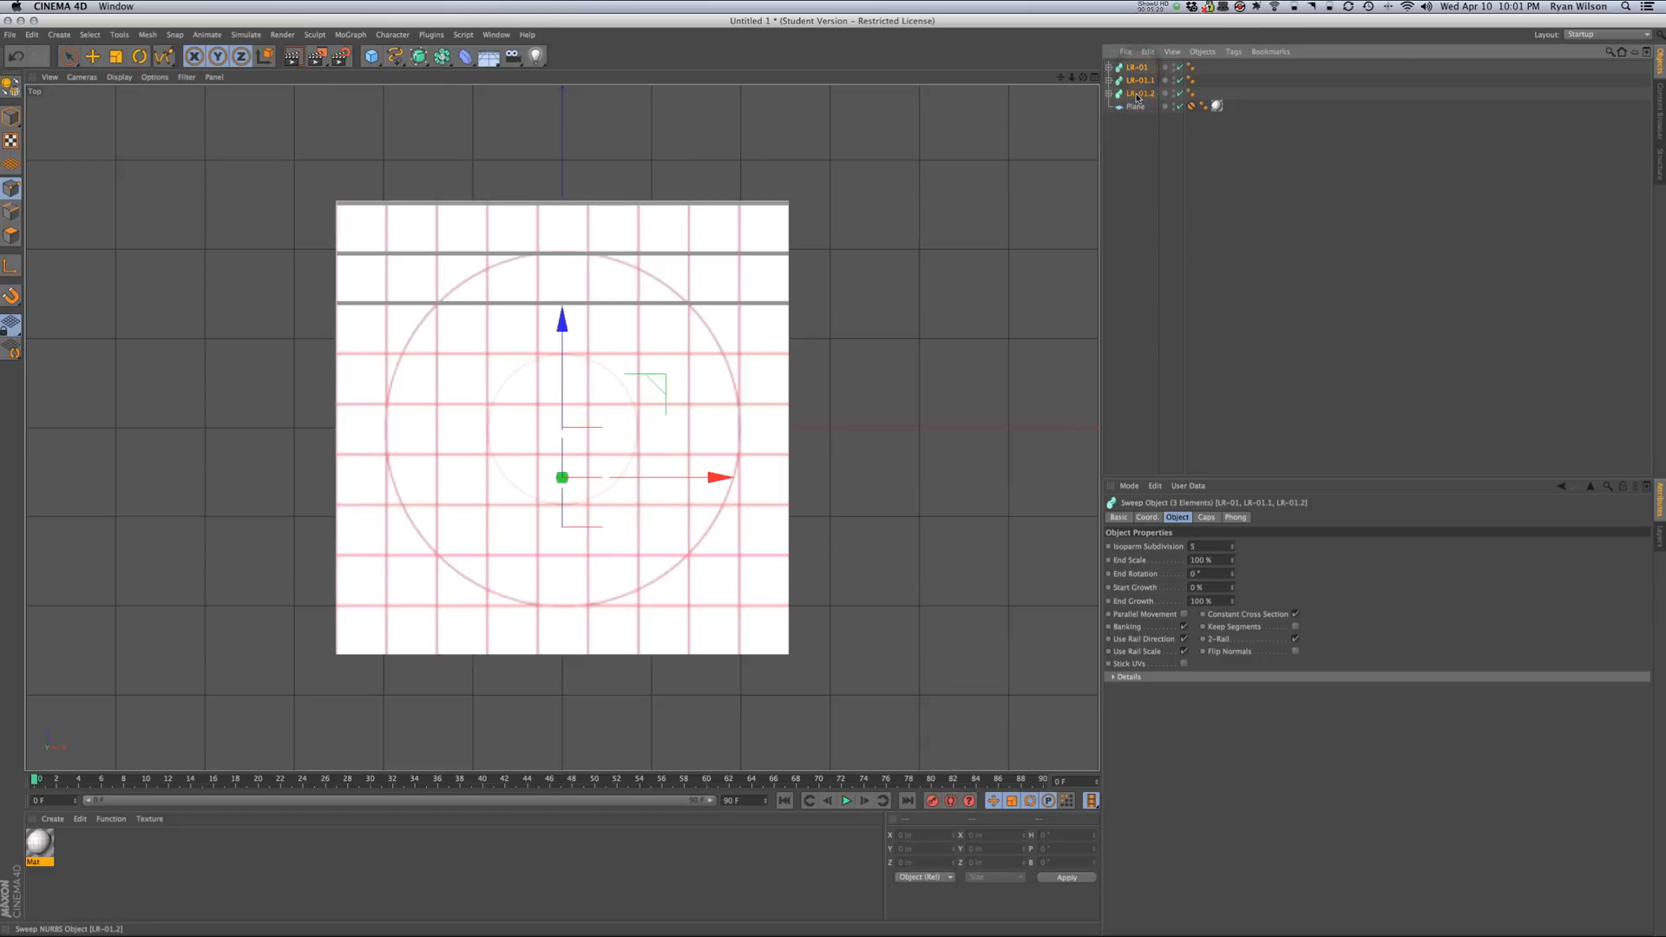
pyautogui.moveTo(1139, 93); pyautogui.dragTo(1137, 103)
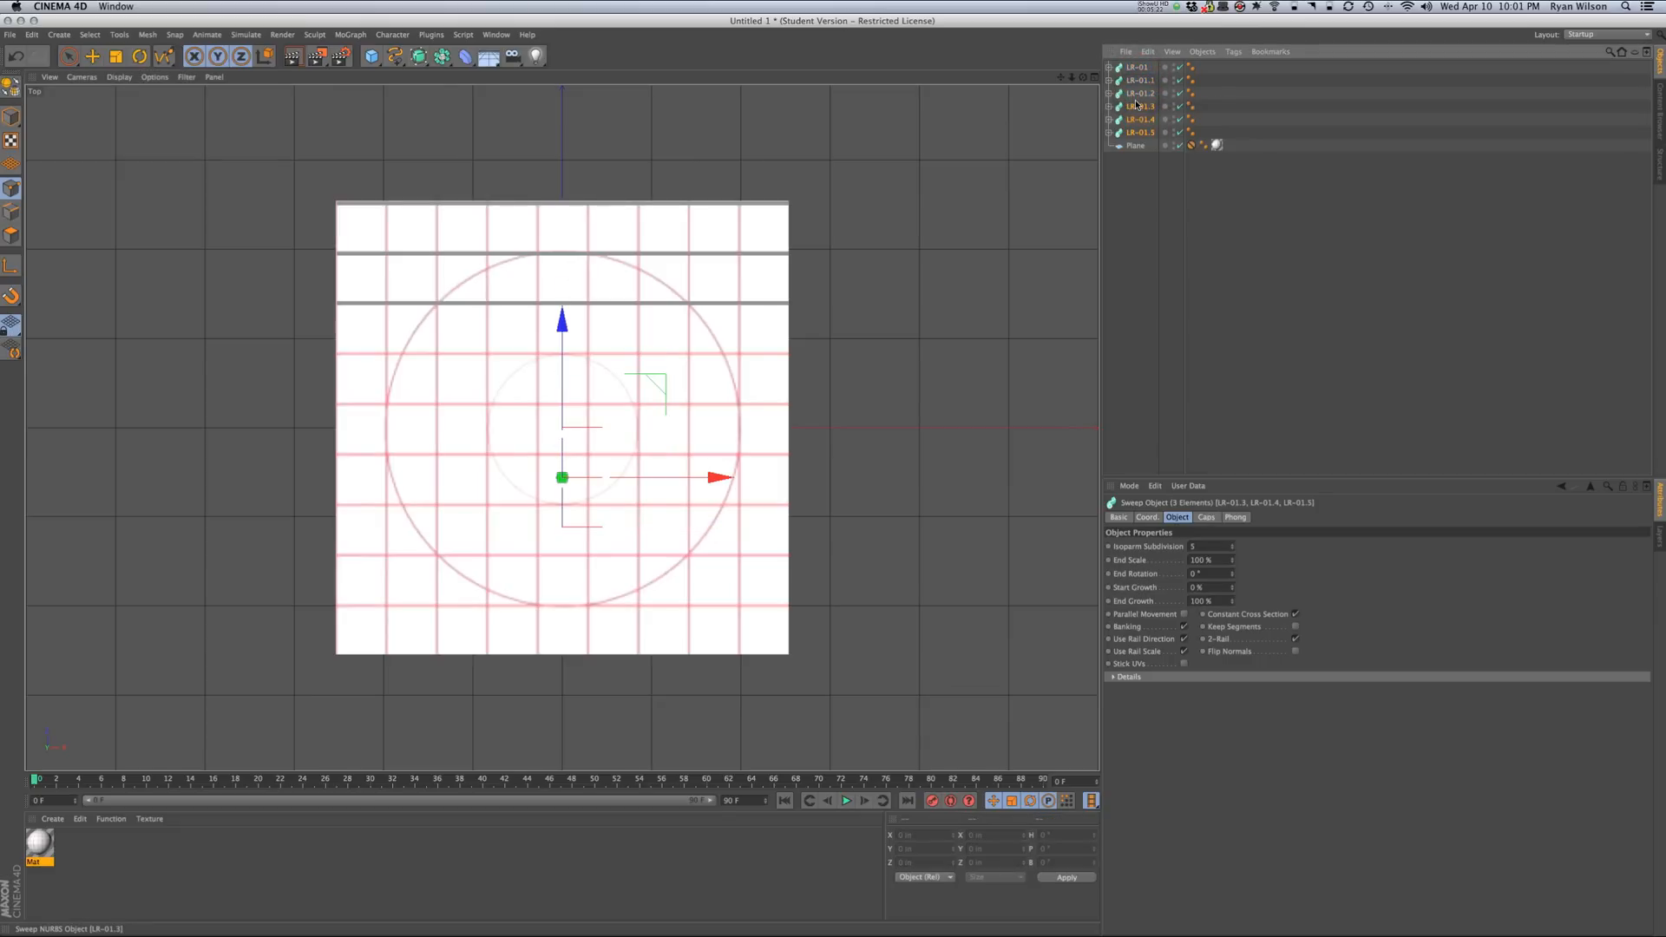
pyautogui.moveTo(566, 327); pyautogui.dragTo(566, 471)
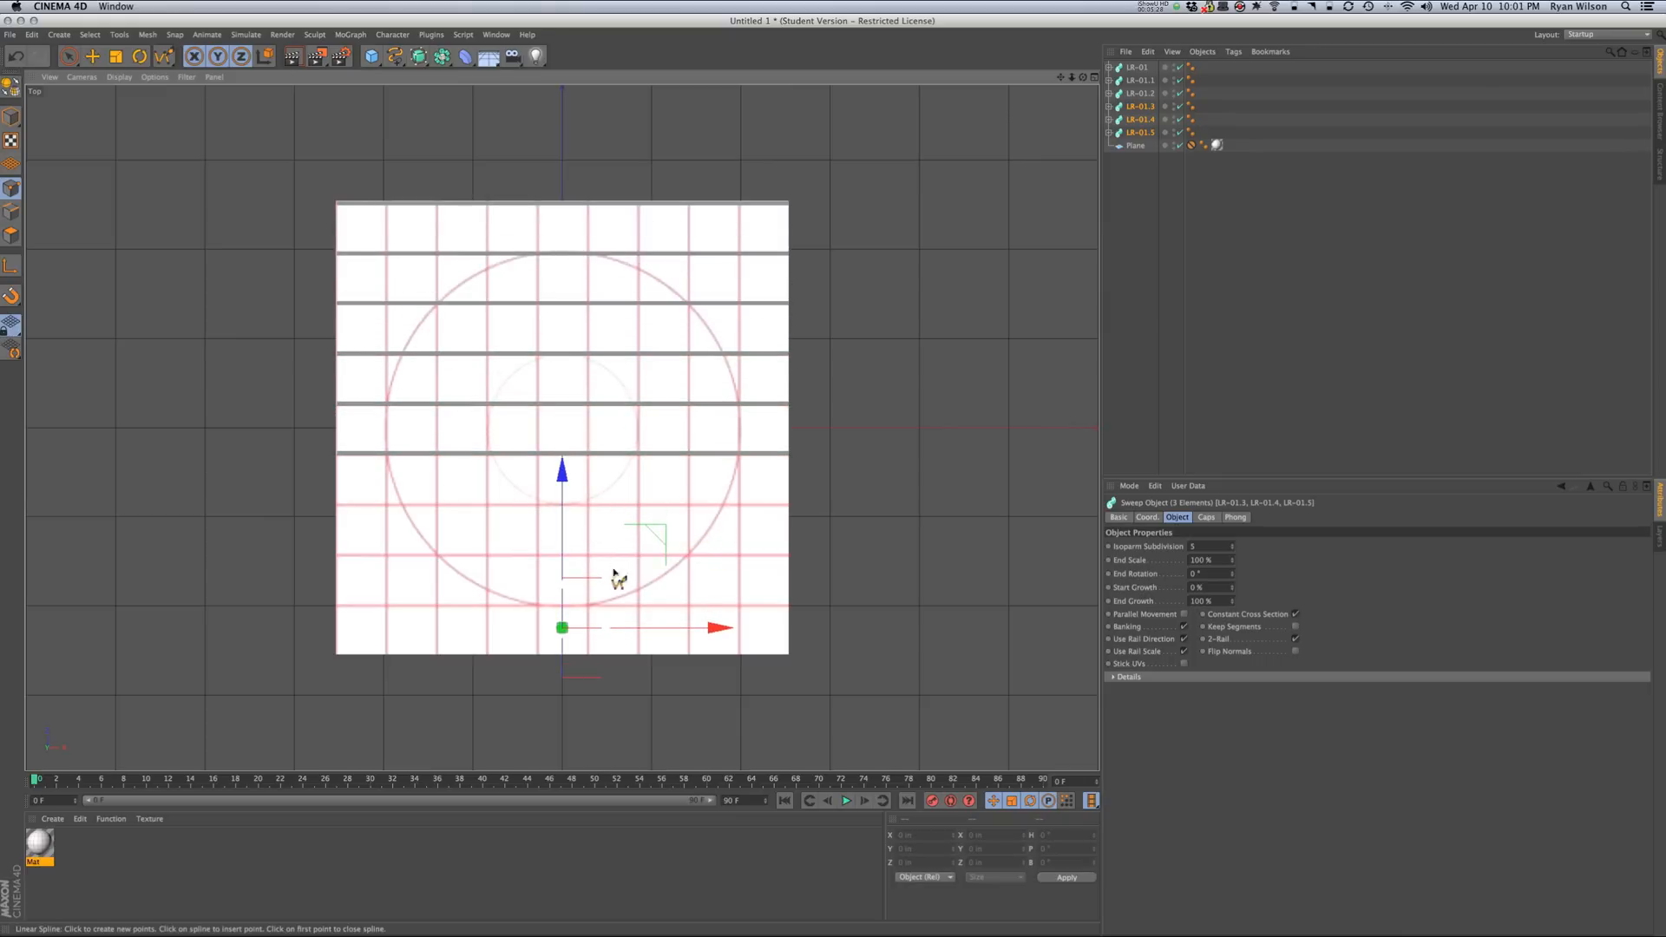
# - Duplicate the bars LR-01.2 through LR-01.5 and move the four copies down onto the remaining horizontal grid lines
pyautogui.click(1141, 93)
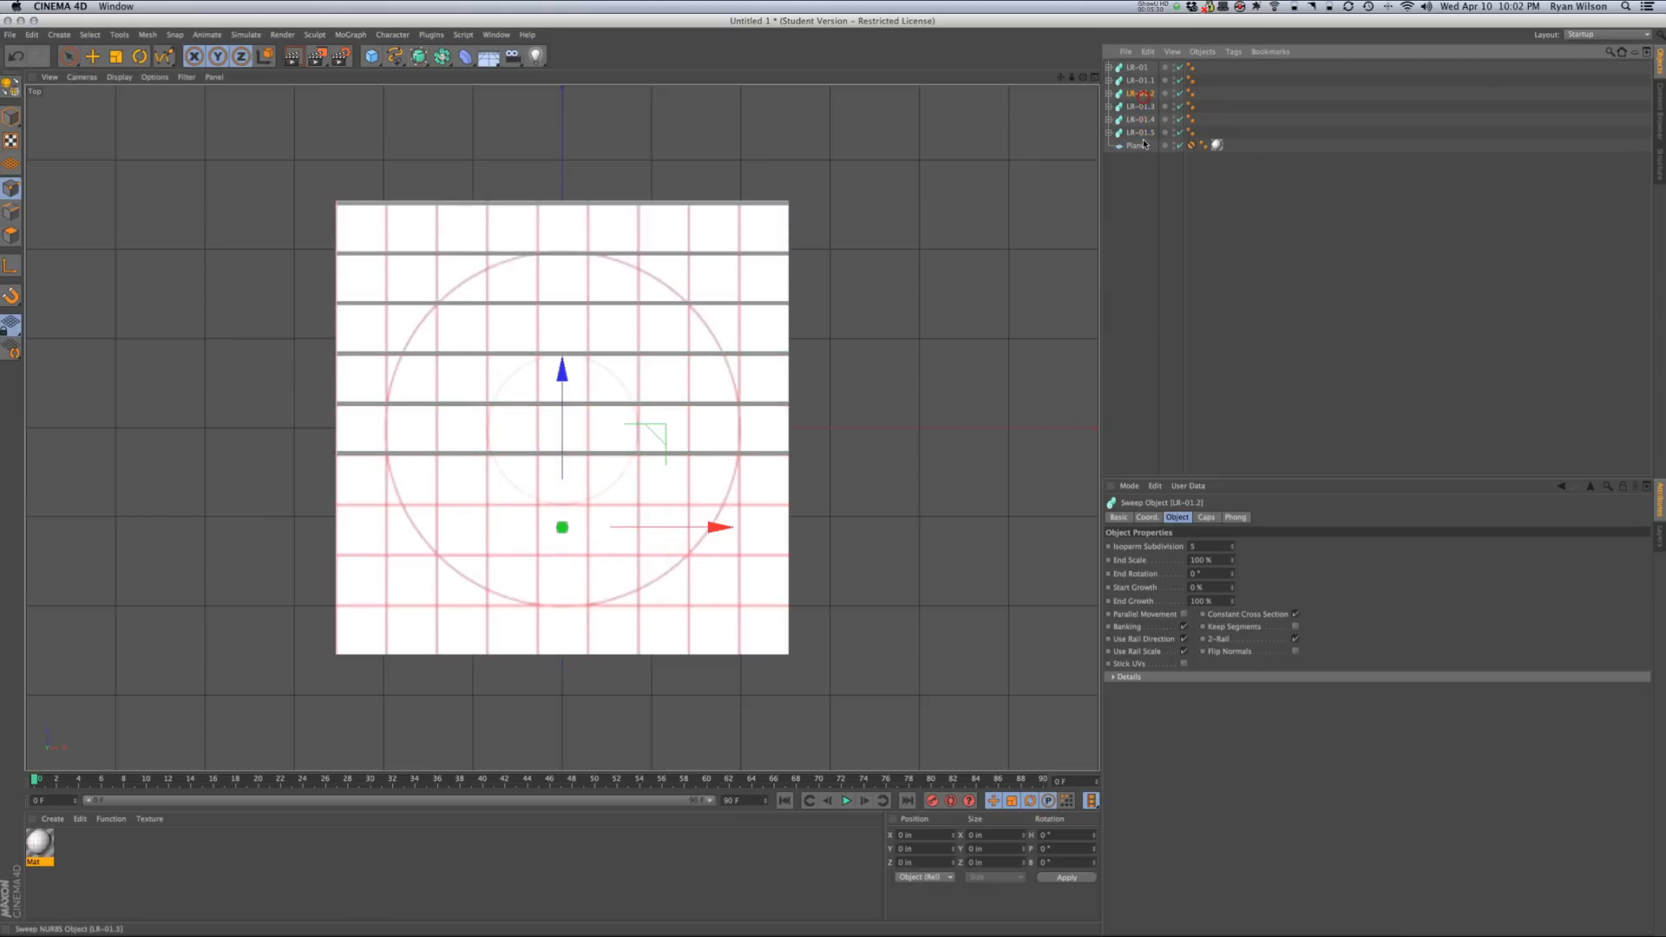
pyautogui.keyDown('shift'); pyautogui.click(1142, 132); pyautogui.keyUp('shift')
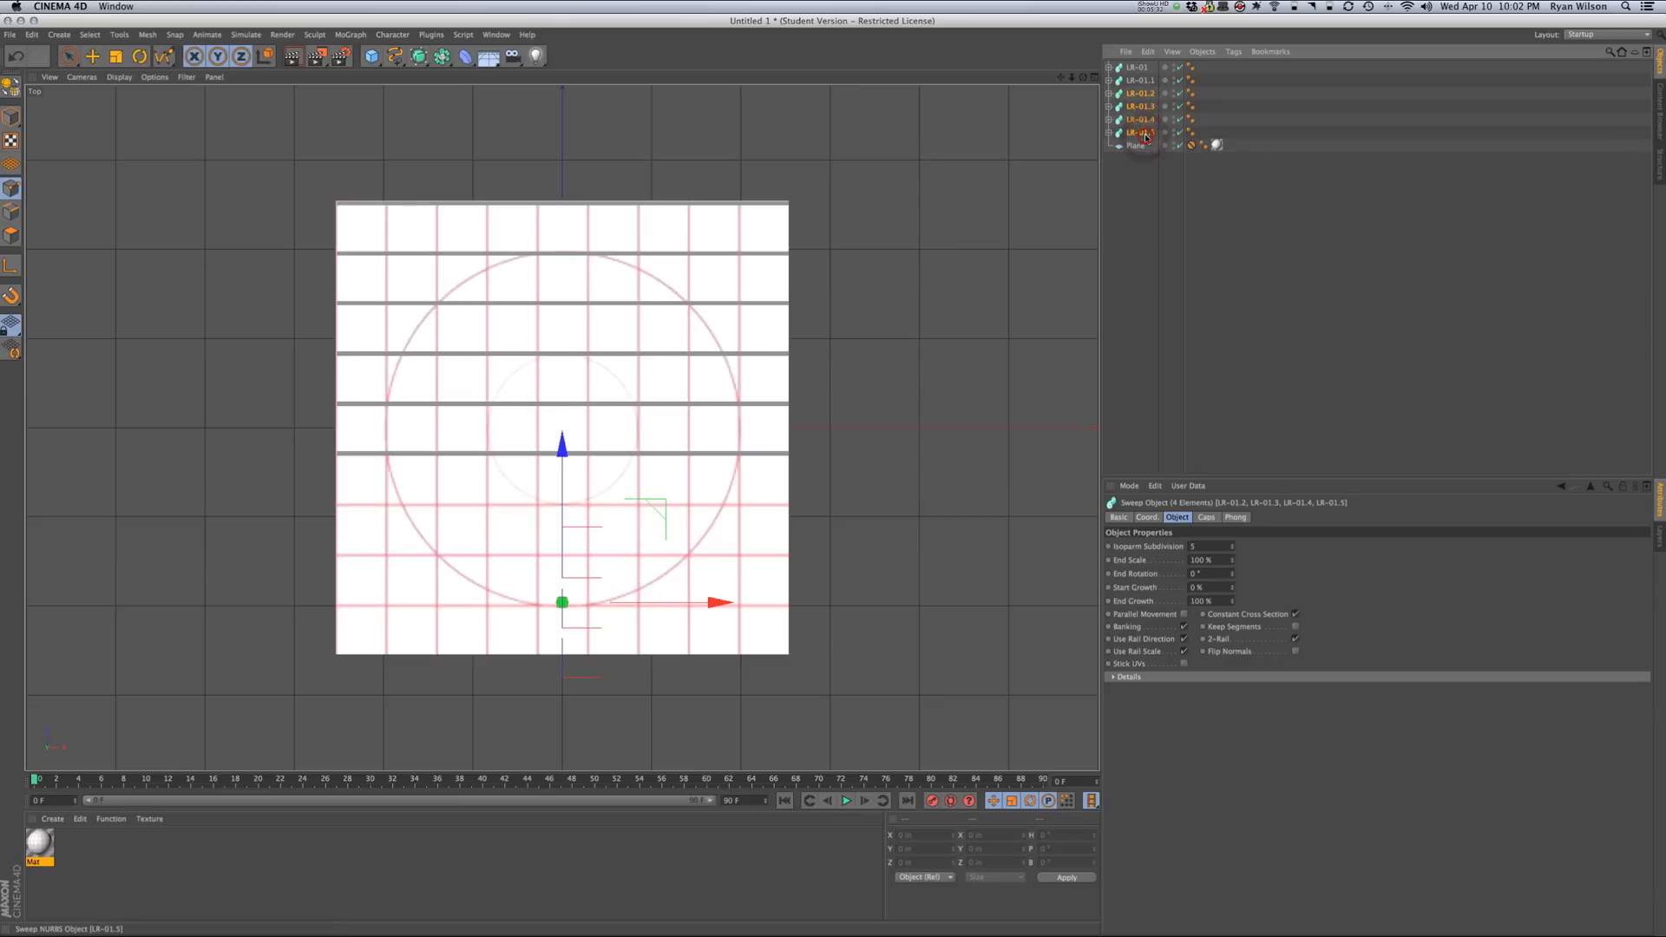
pyautogui.keyDown('ctrl'); pyautogui.moveTo(1145, 136); pyautogui.dragTo(1145, 144); pyautogui.keyUp('ctrl')
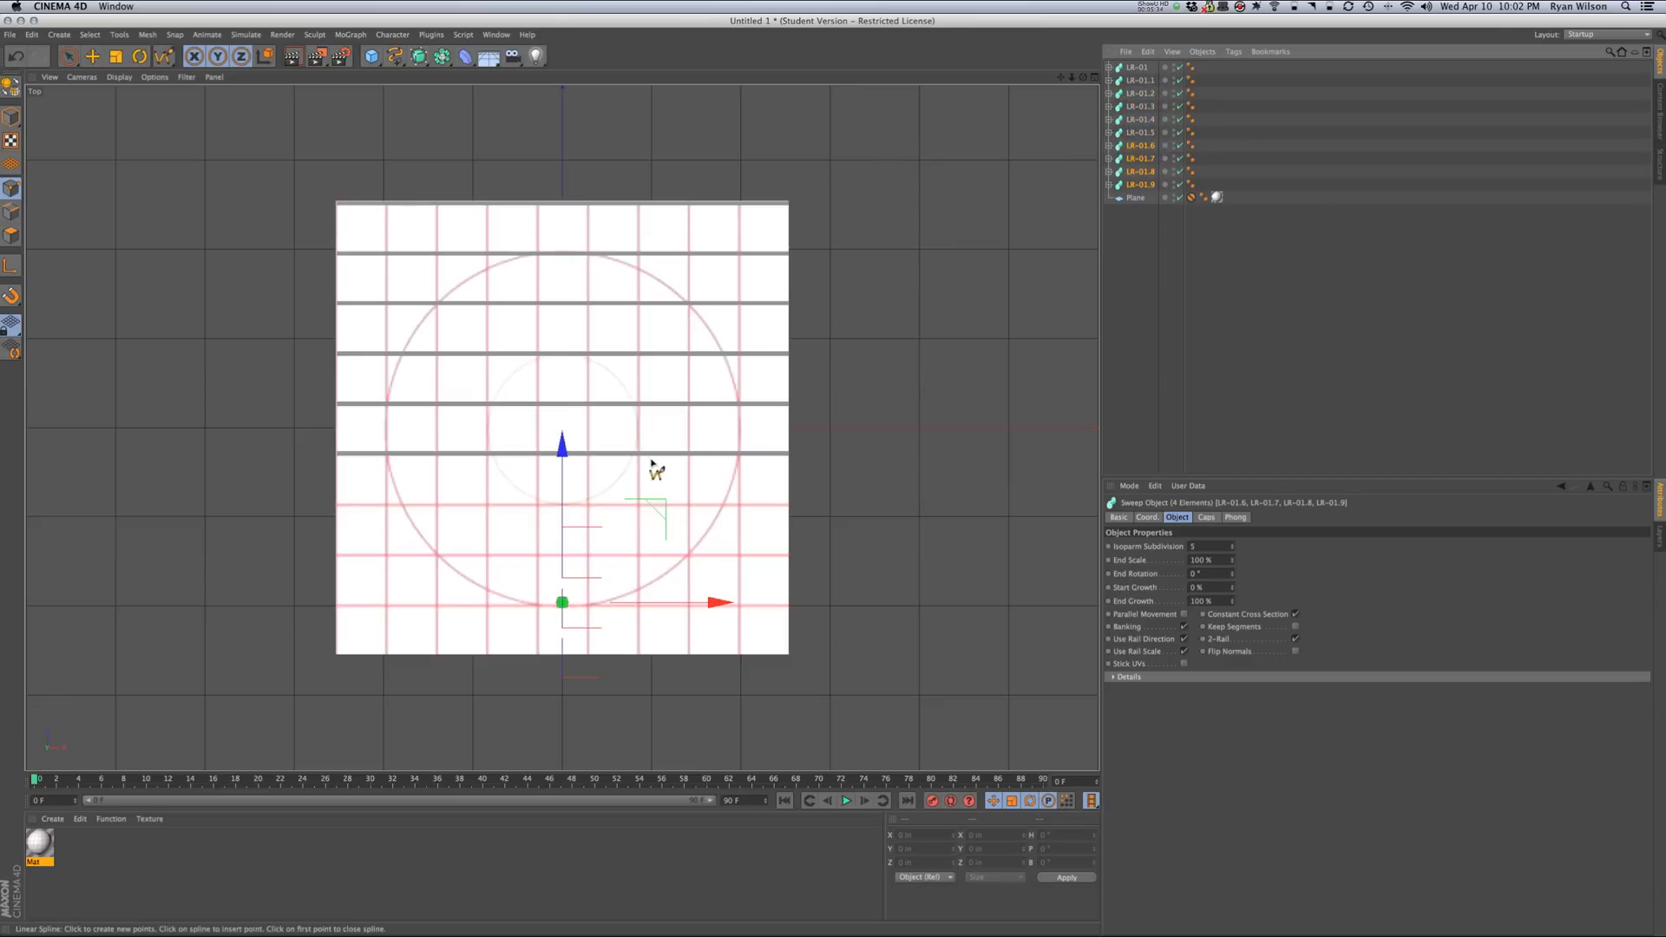
pyautogui.moveTo(561, 461); pyautogui.dragTo(555, 653)
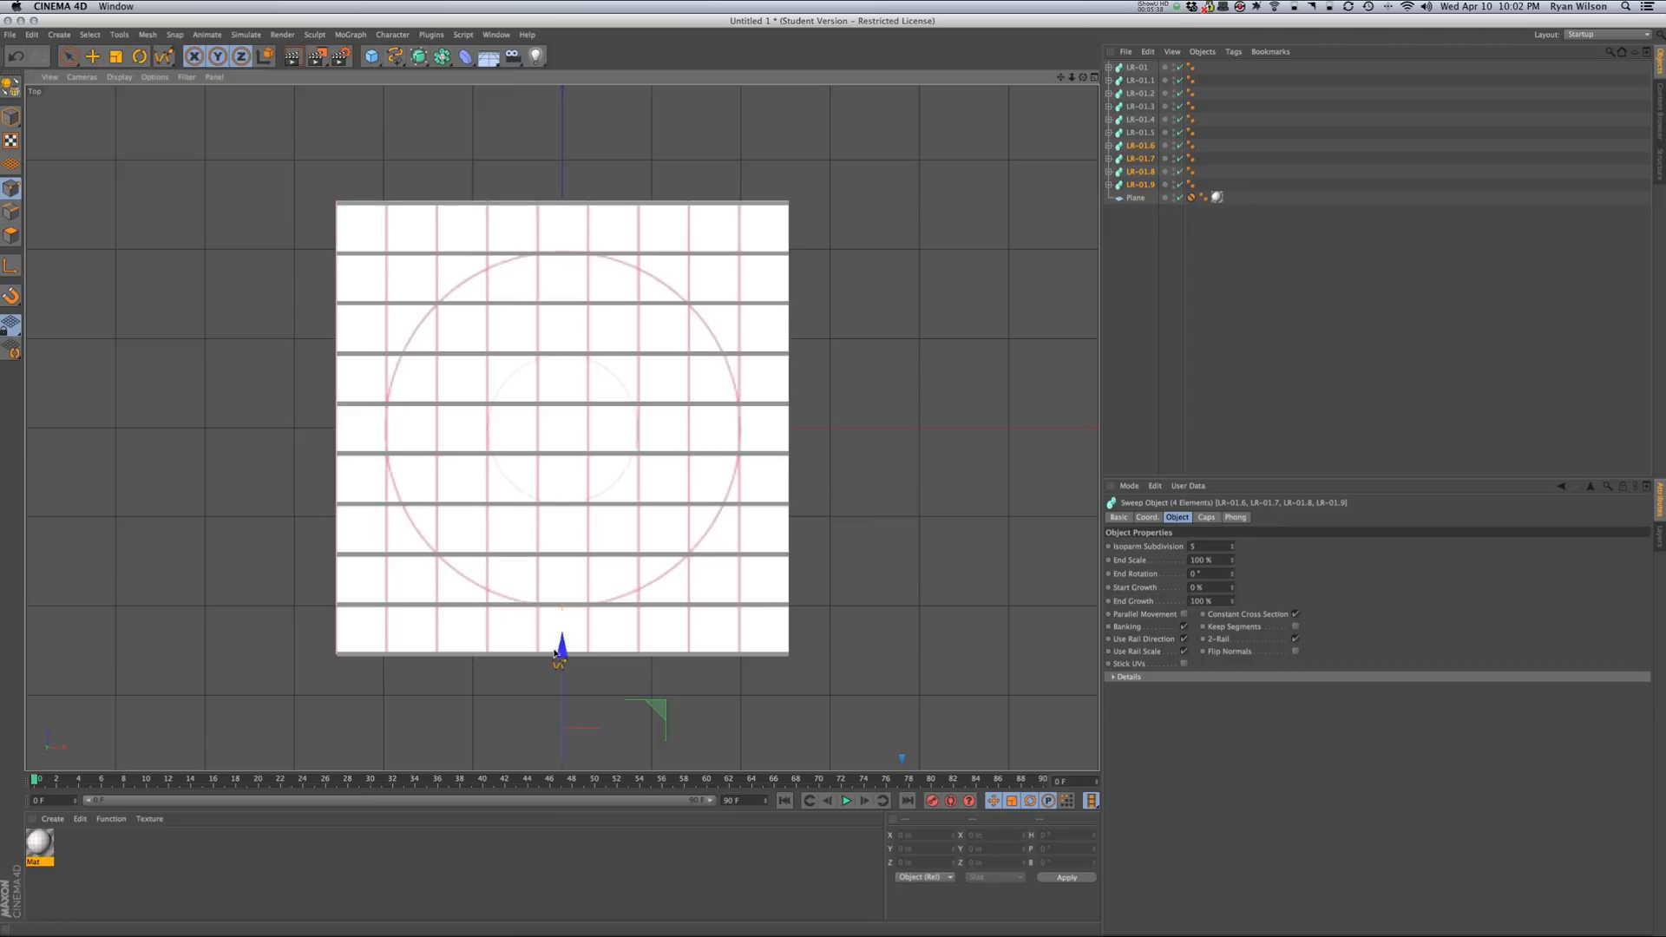
pyautogui.press('s')
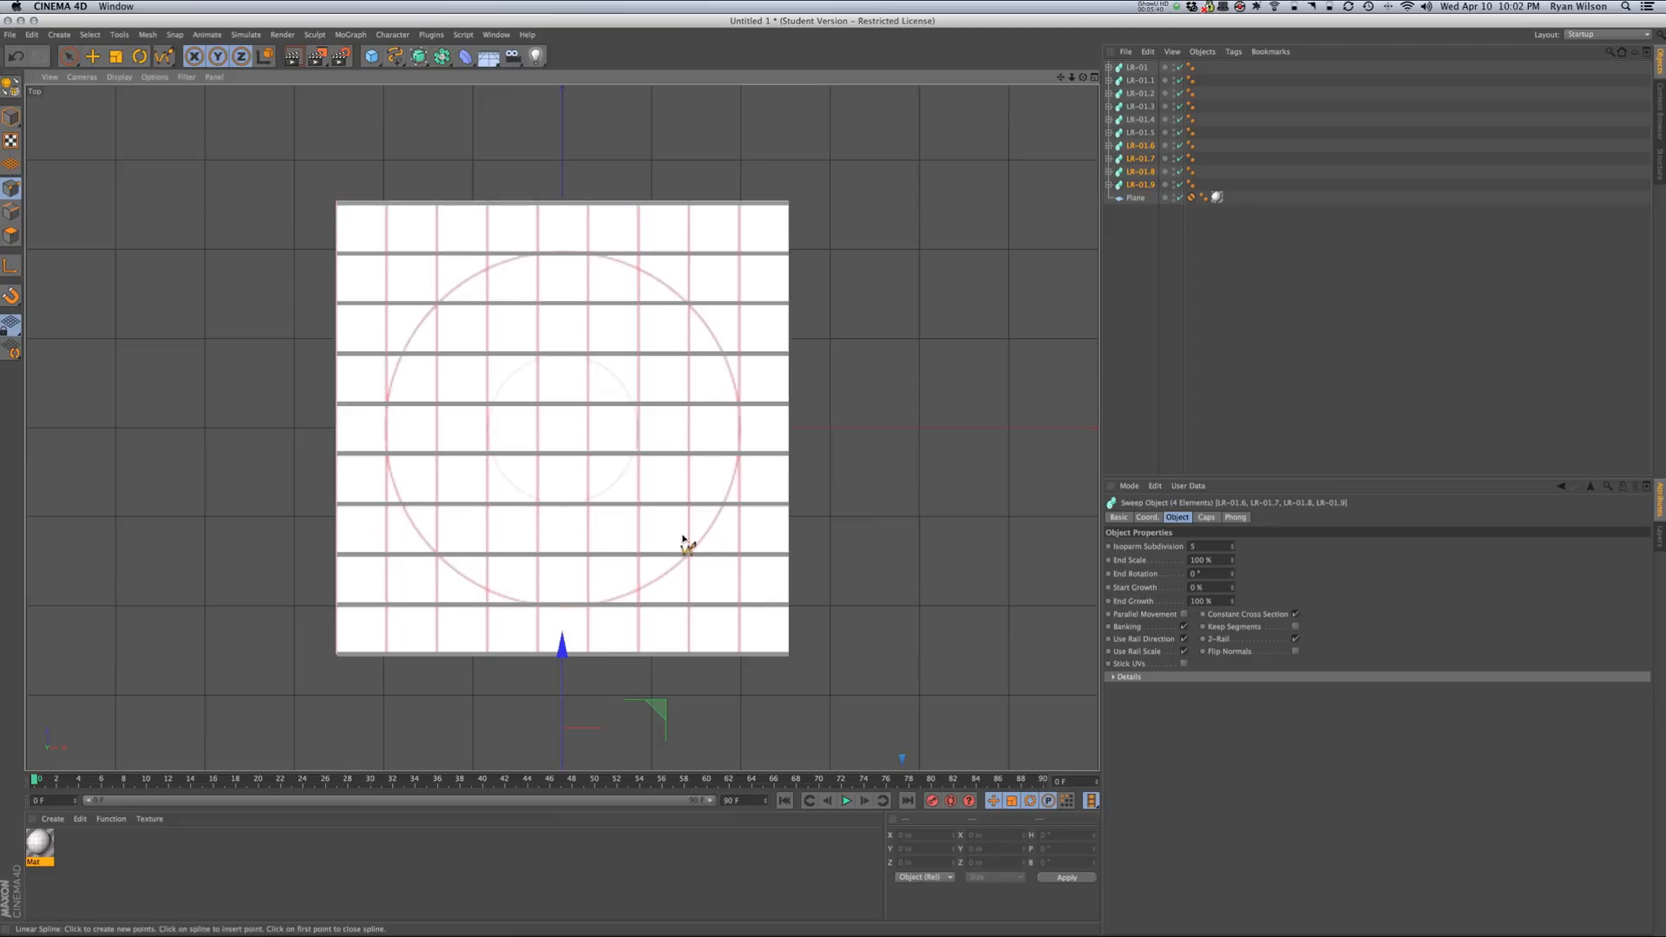
# - Rename the first four copied bars in order as LR-02, LR-03, LR-04 and LR-05
pyautogui.doubleClick(1151, 81)
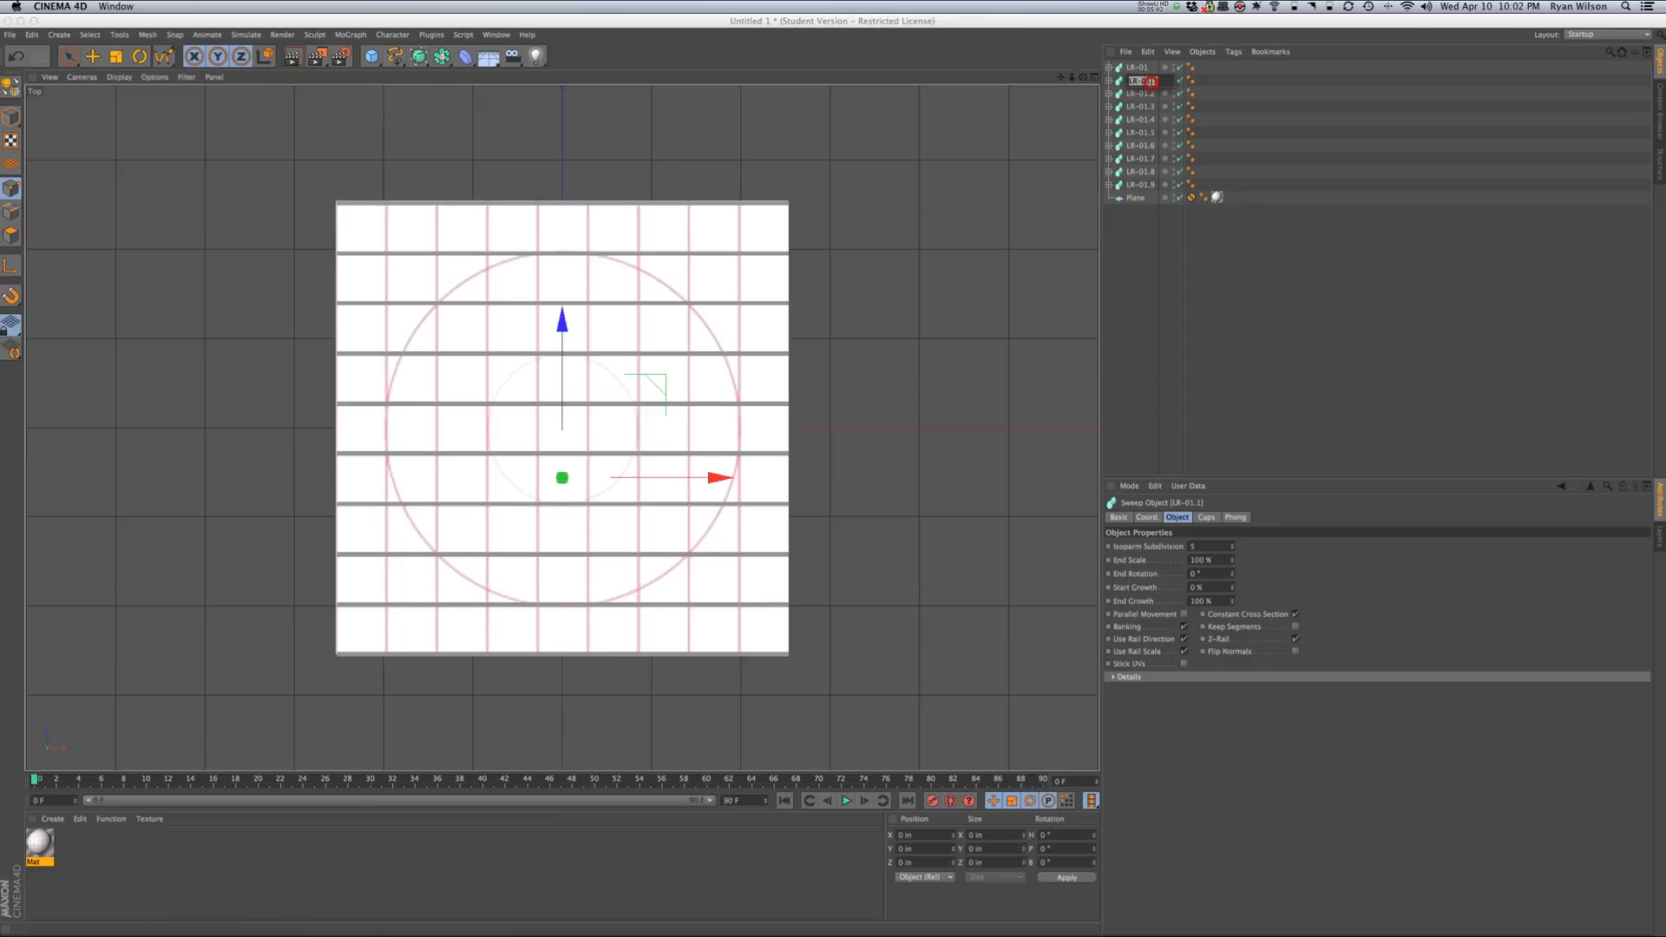
pyautogui.click(1150, 81)
pyautogui.write('2')
pyautogui.doubleClick(1144, 94)
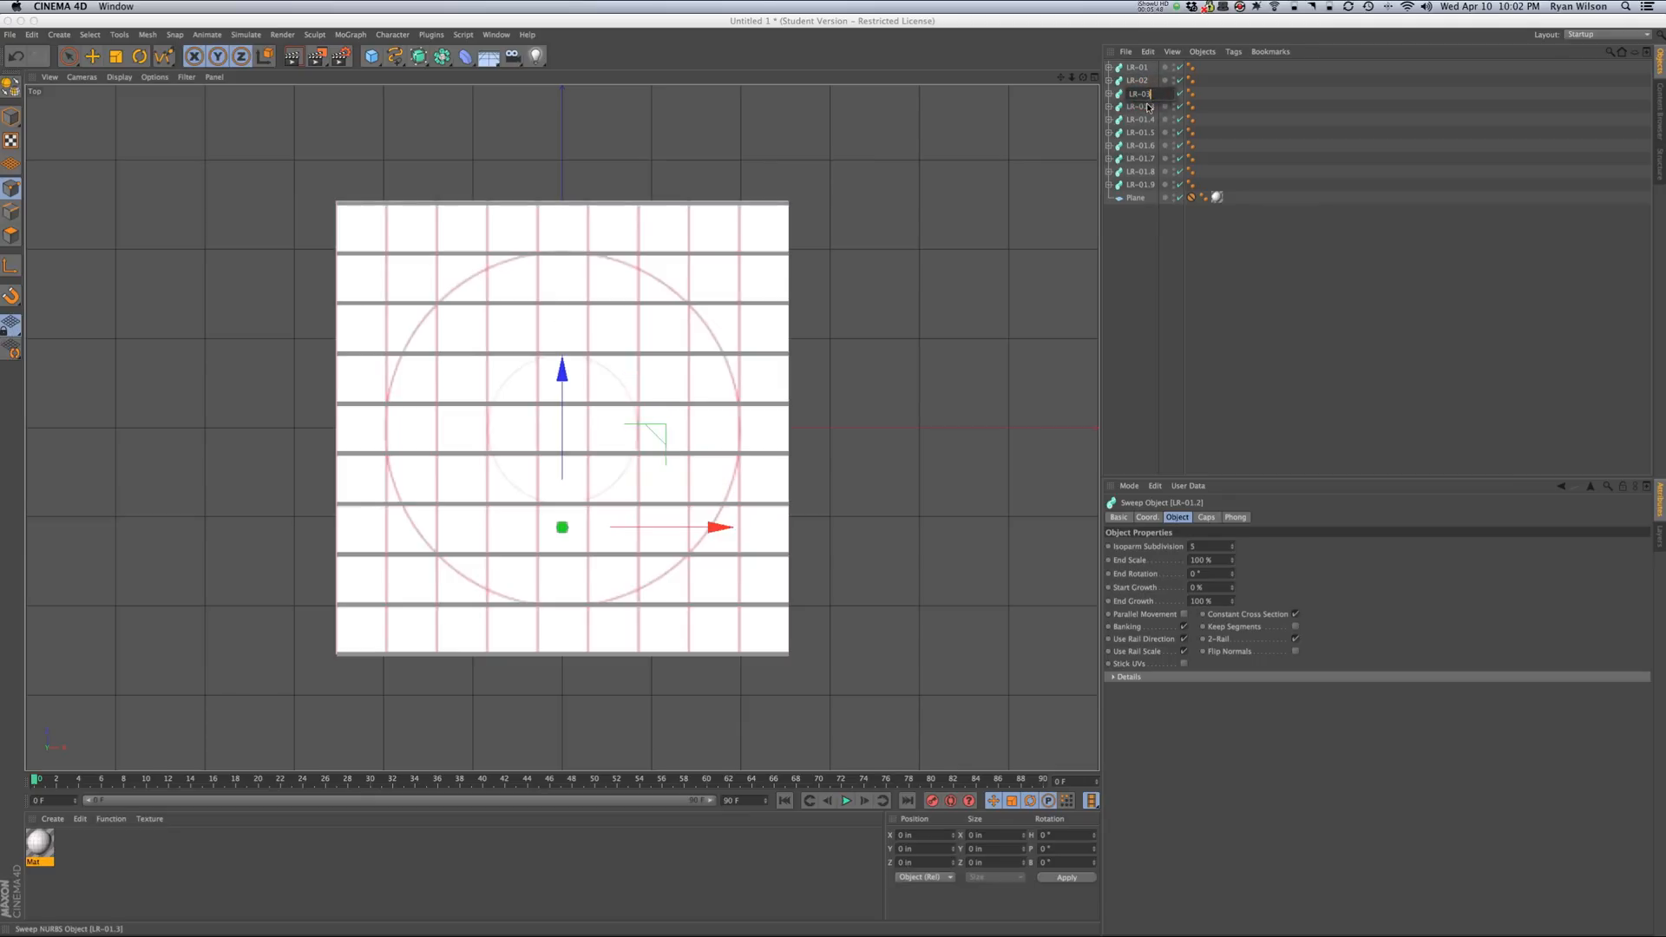
pyautogui.press('Return')
pyautogui.doubleClick(1145, 107)
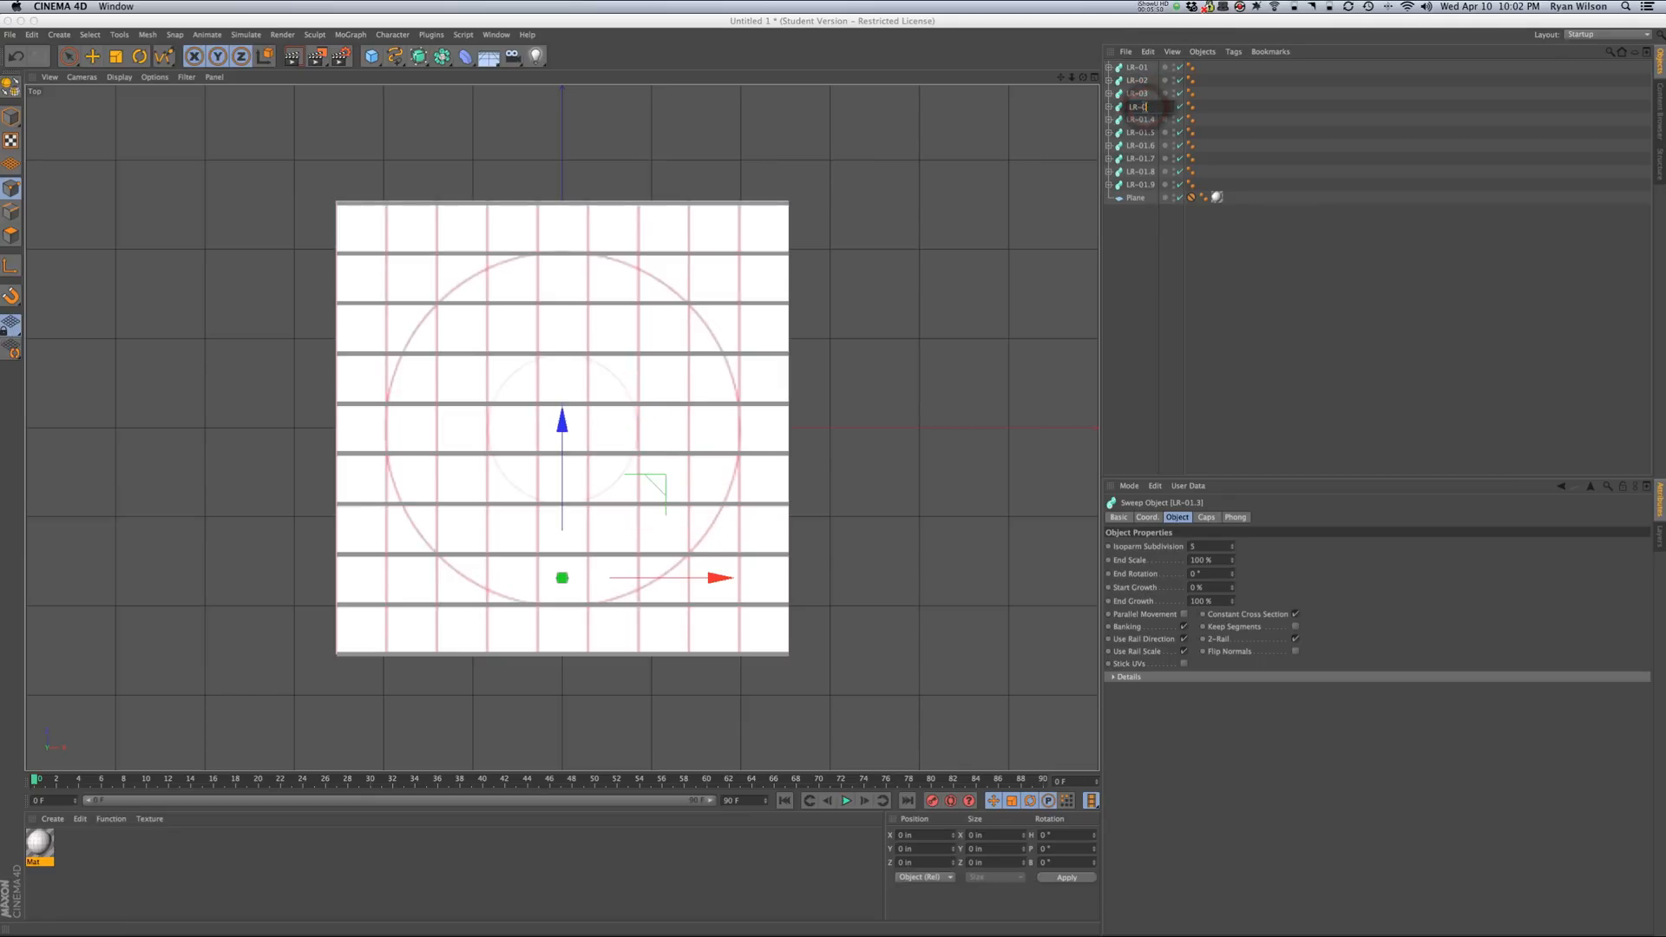
pyautogui.write('LR-04')
pyautogui.doubleClick(1143, 120)
pyautogui.write('LR-05')
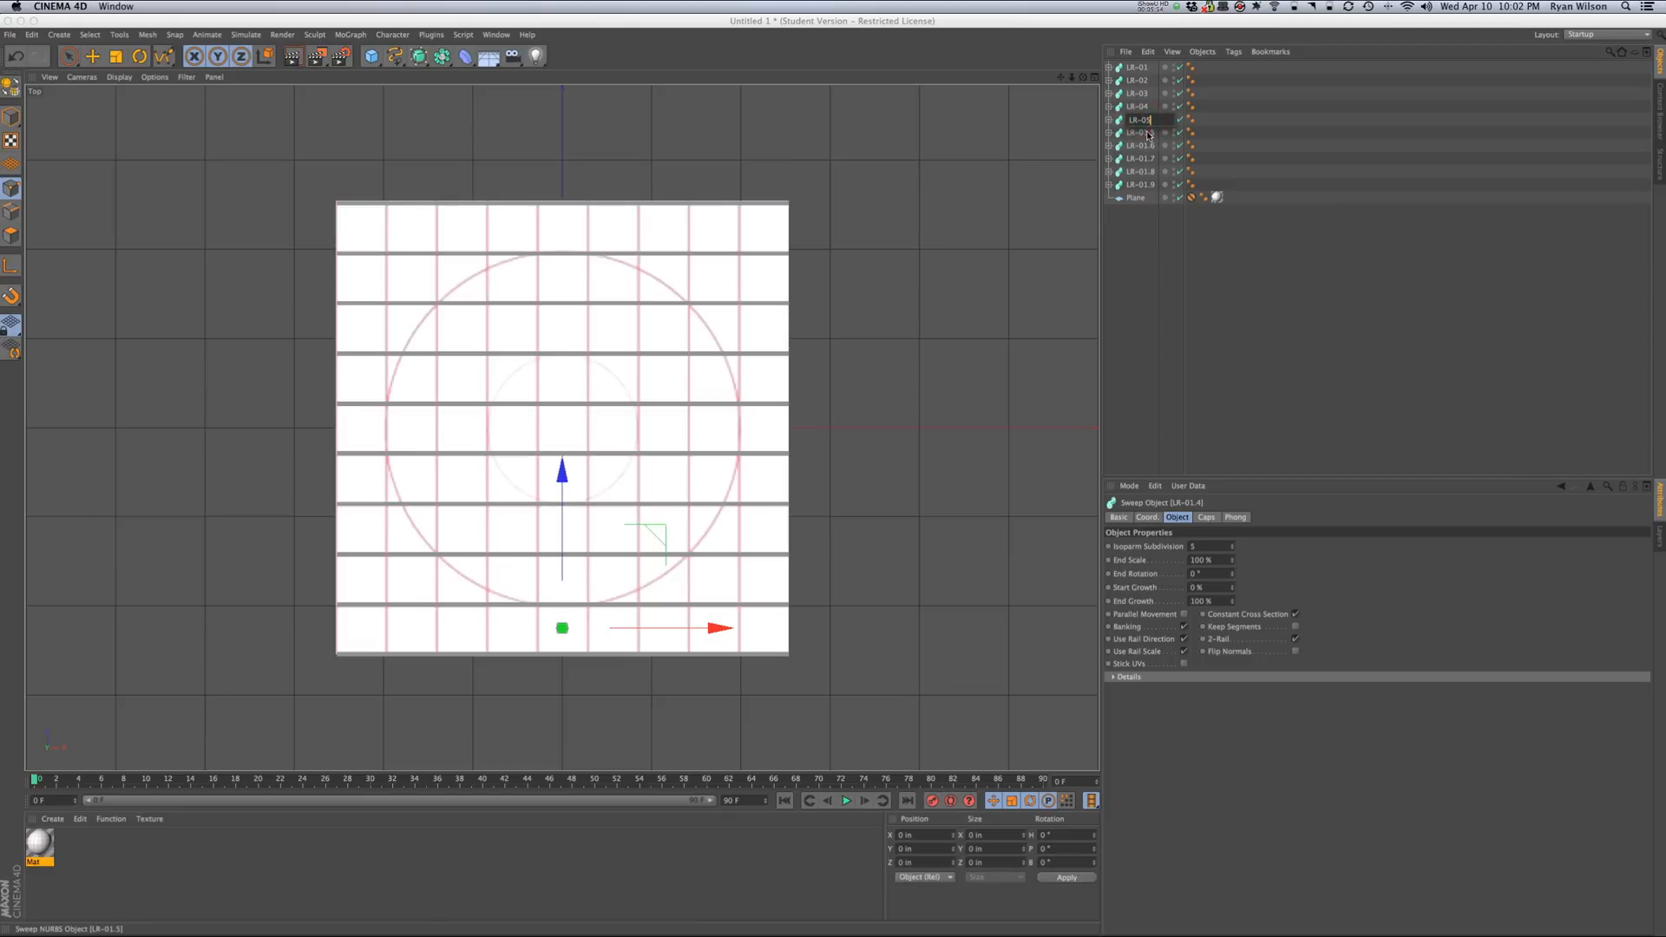
# - Rename the remaining five copied bars in order as LR-06, LR-07, LR-08, LR-09 and LR-10
pyautogui.doubleClick(1147, 132)
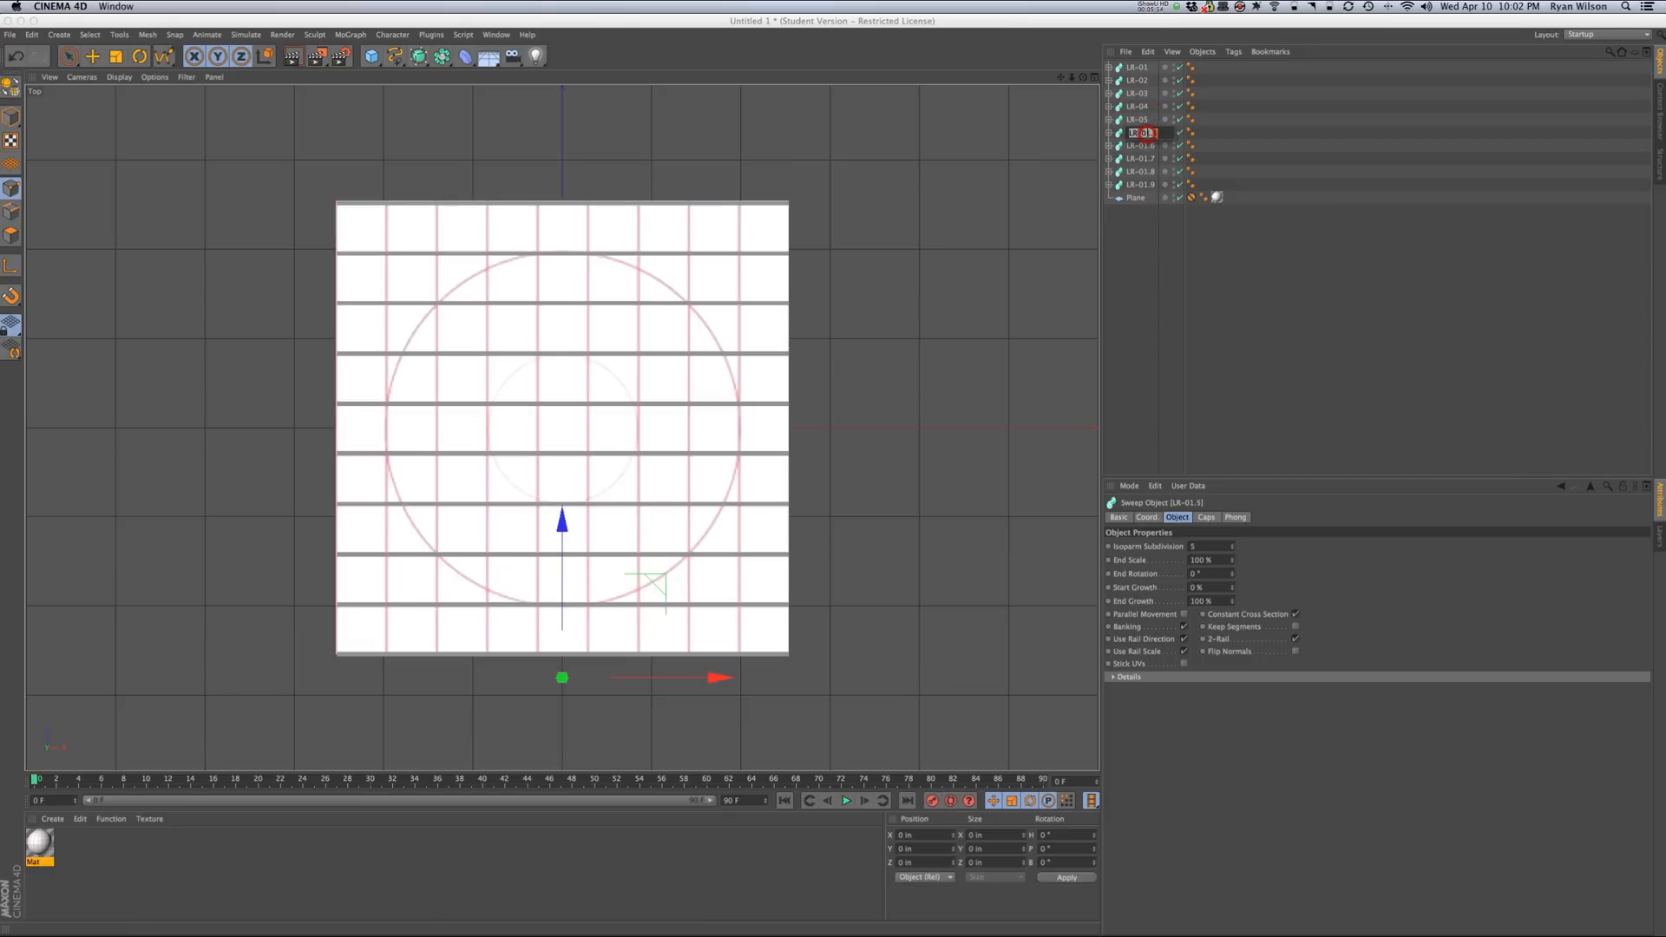
pyautogui.write('LR-06')
pyautogui.doubleClick(1143, 147)
pyautogui.write('LR-07')
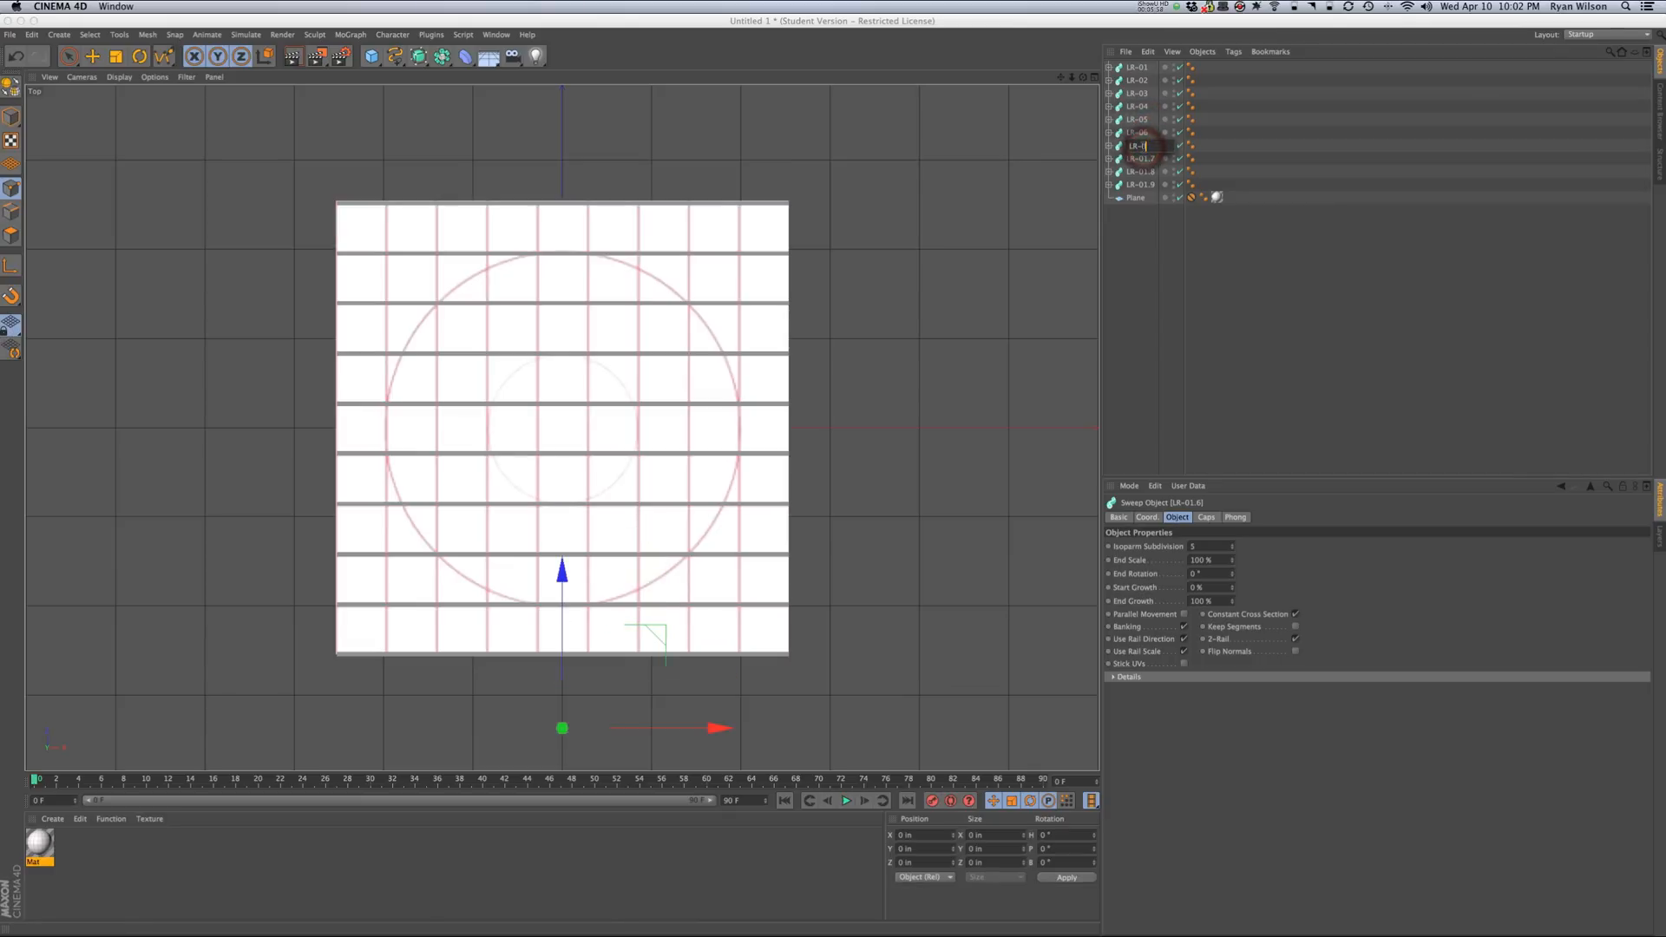
pyautogui.doubleClick(1144, 160)
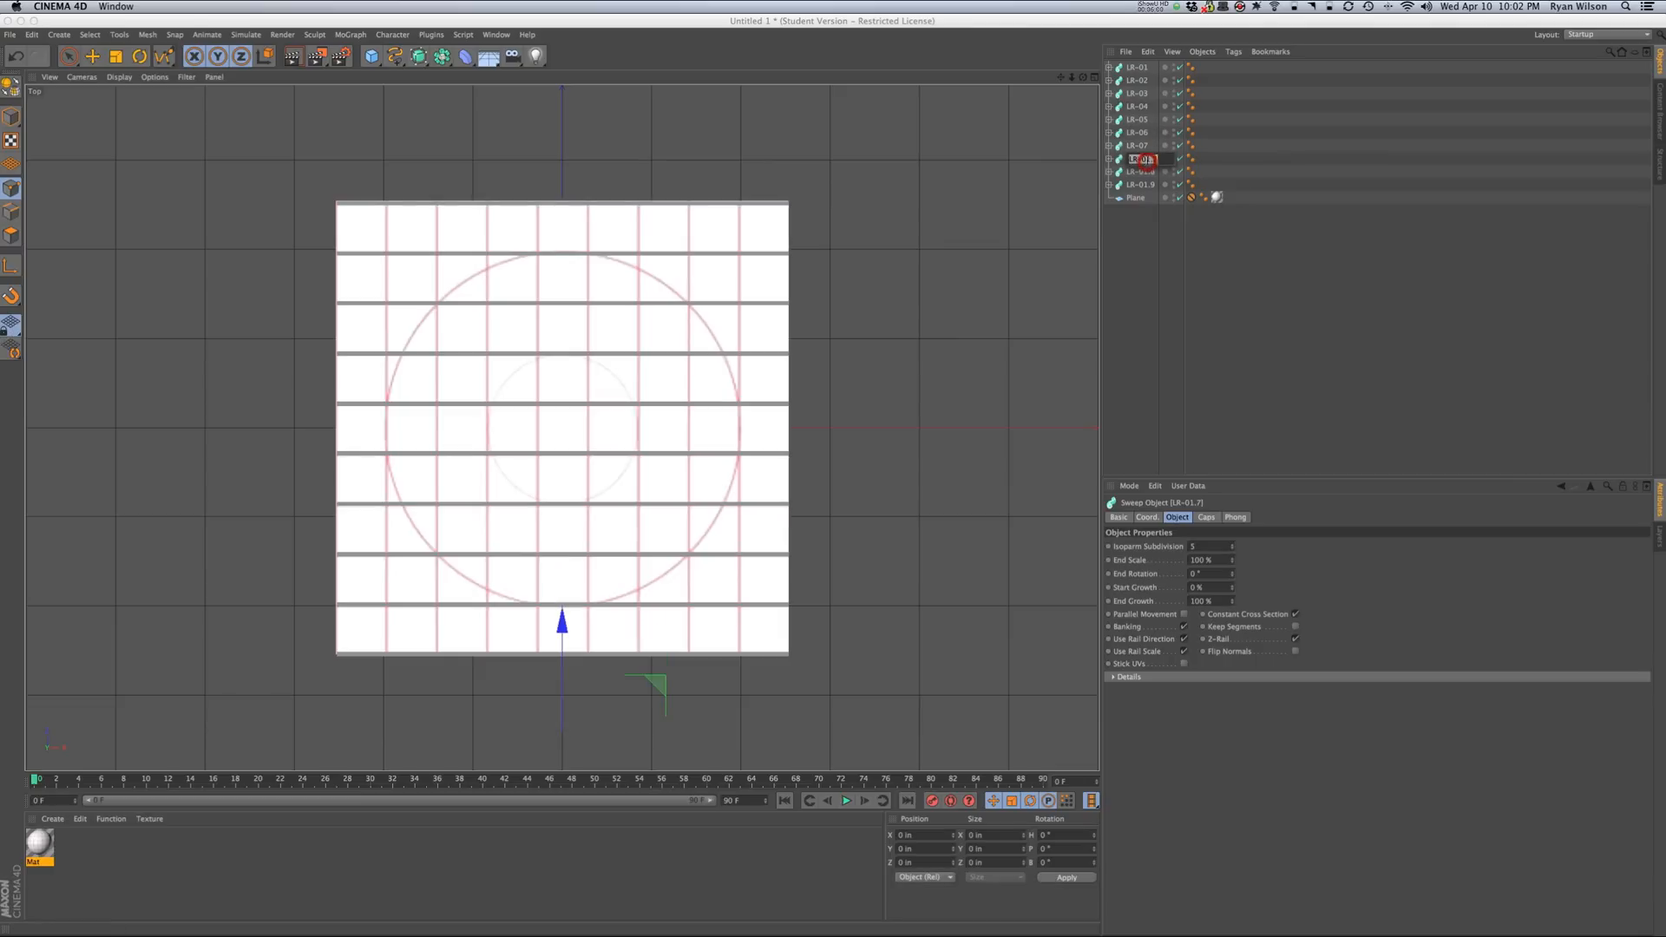
pyautogui.write('LR-08')
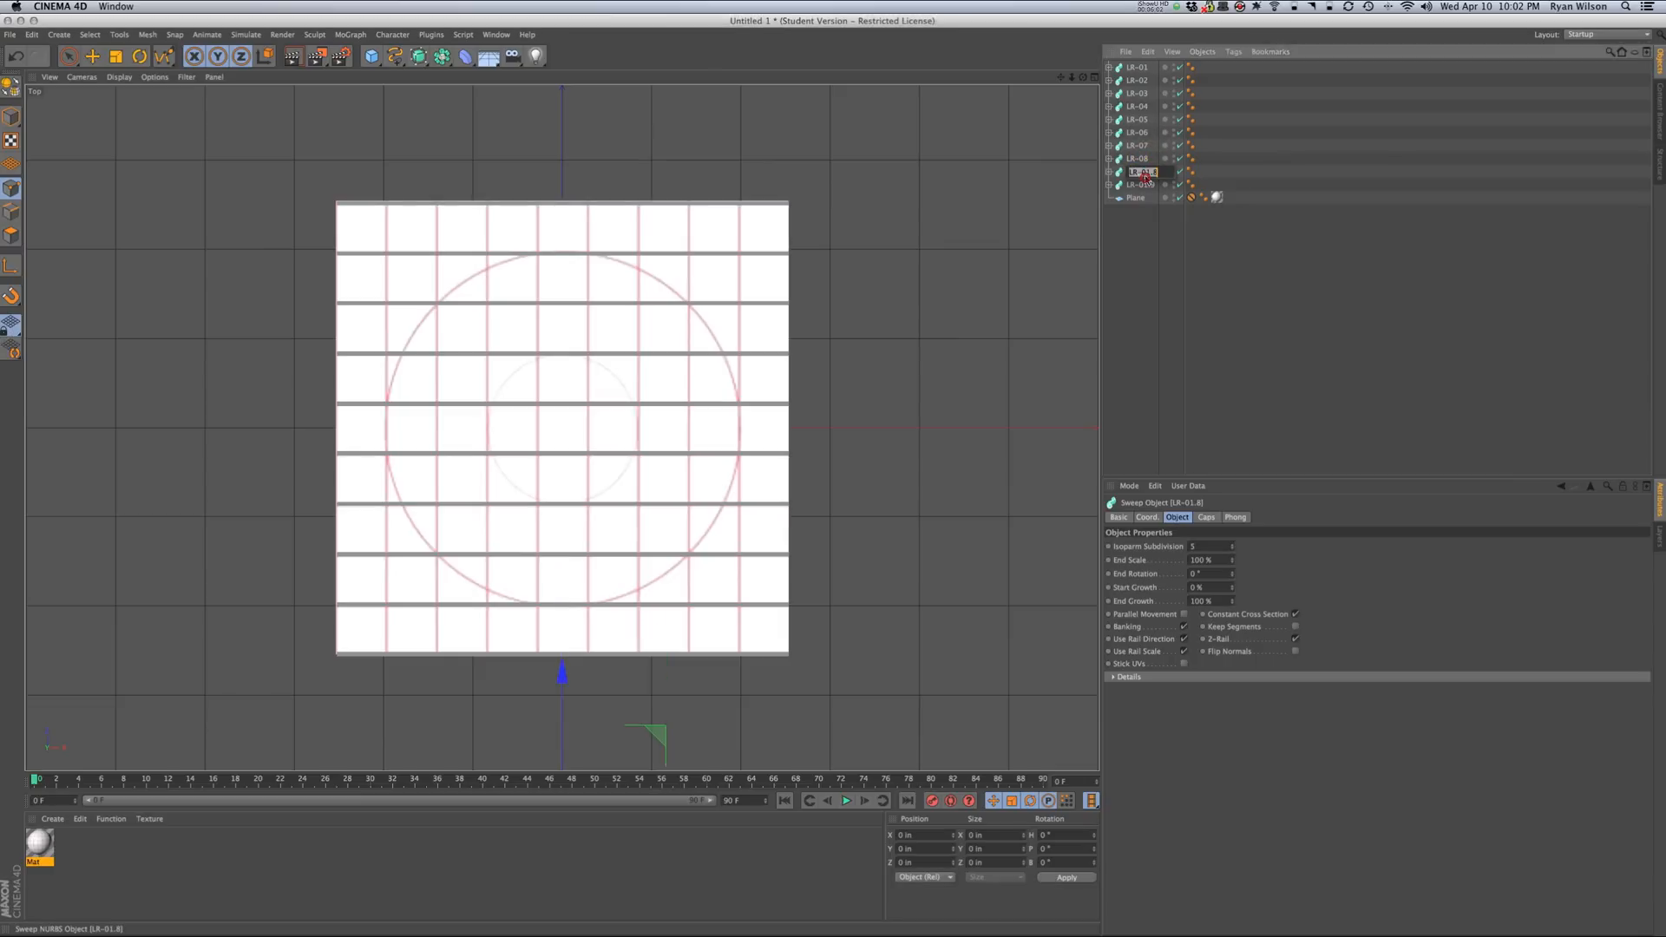
pyautogui.doubleClick(1144, 172)
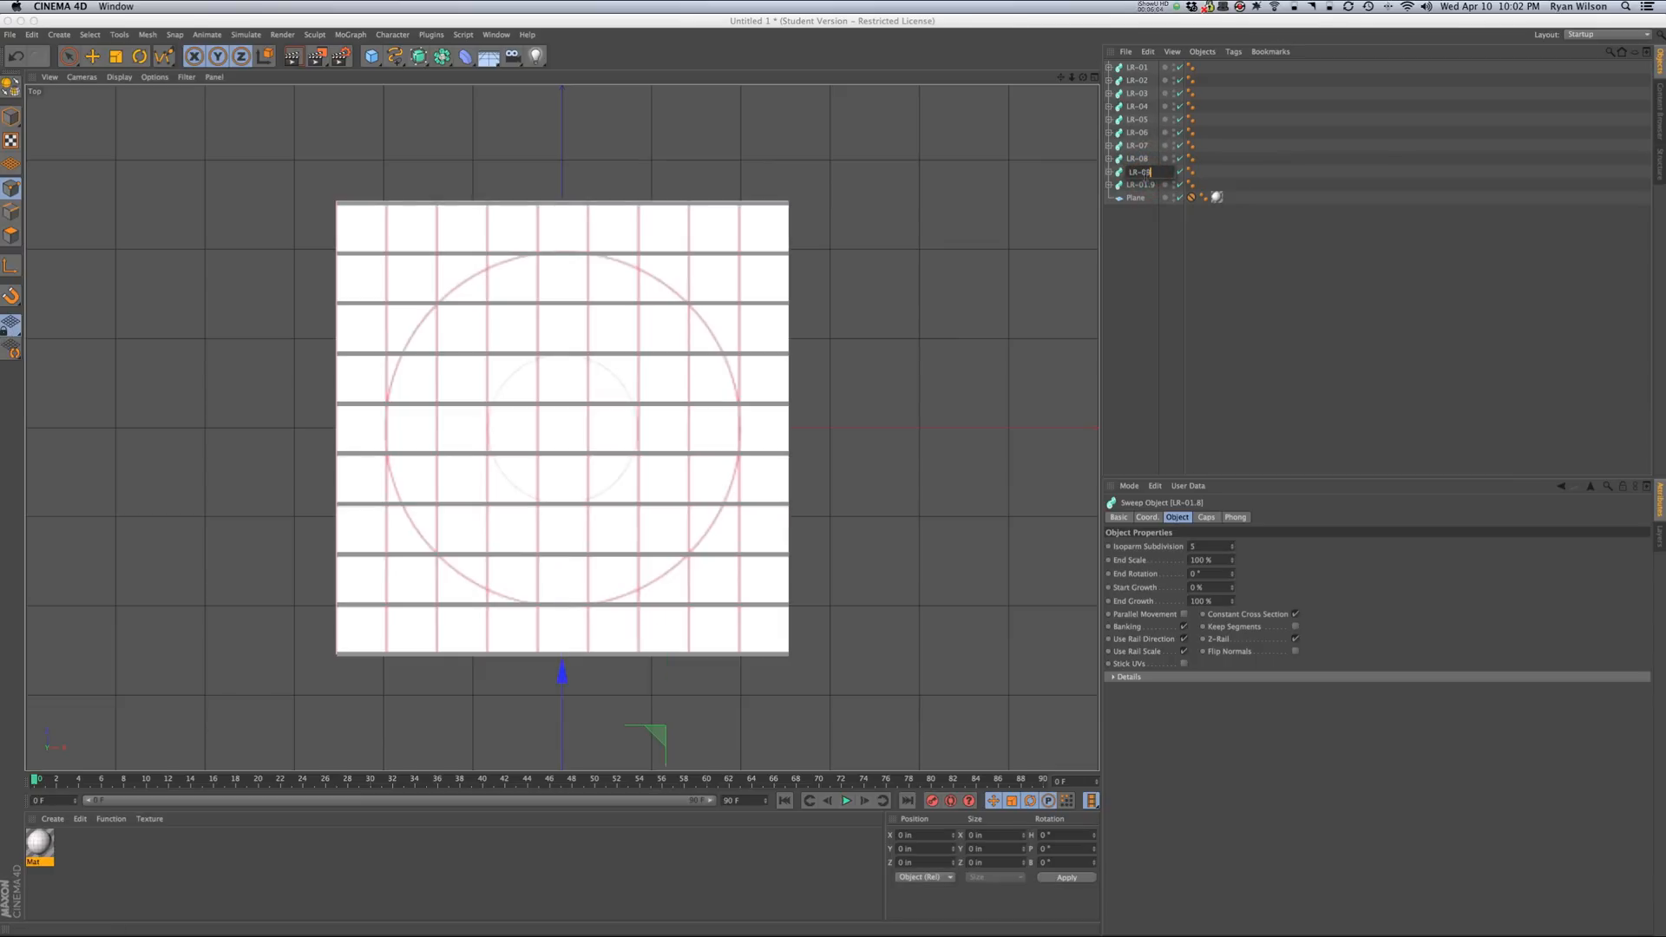
pyautogui.write('9')
pyautogui.click(1140, 192)
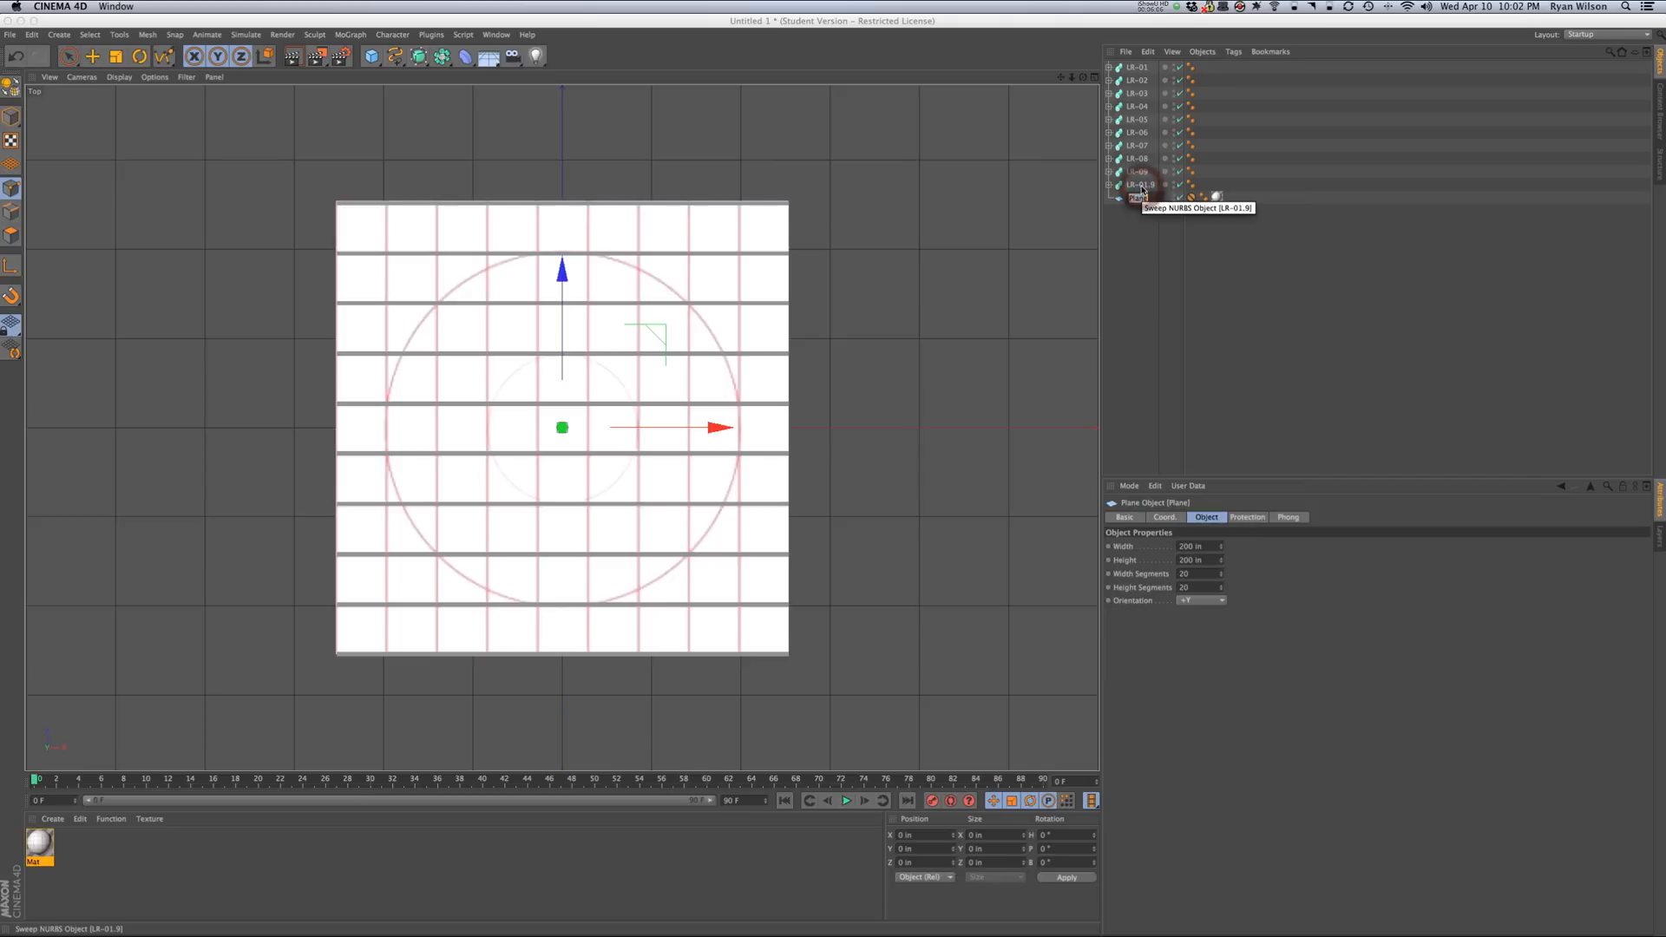
pyautogui.doubleClick(1142, 186)
pyautogui.press('BackSpace')
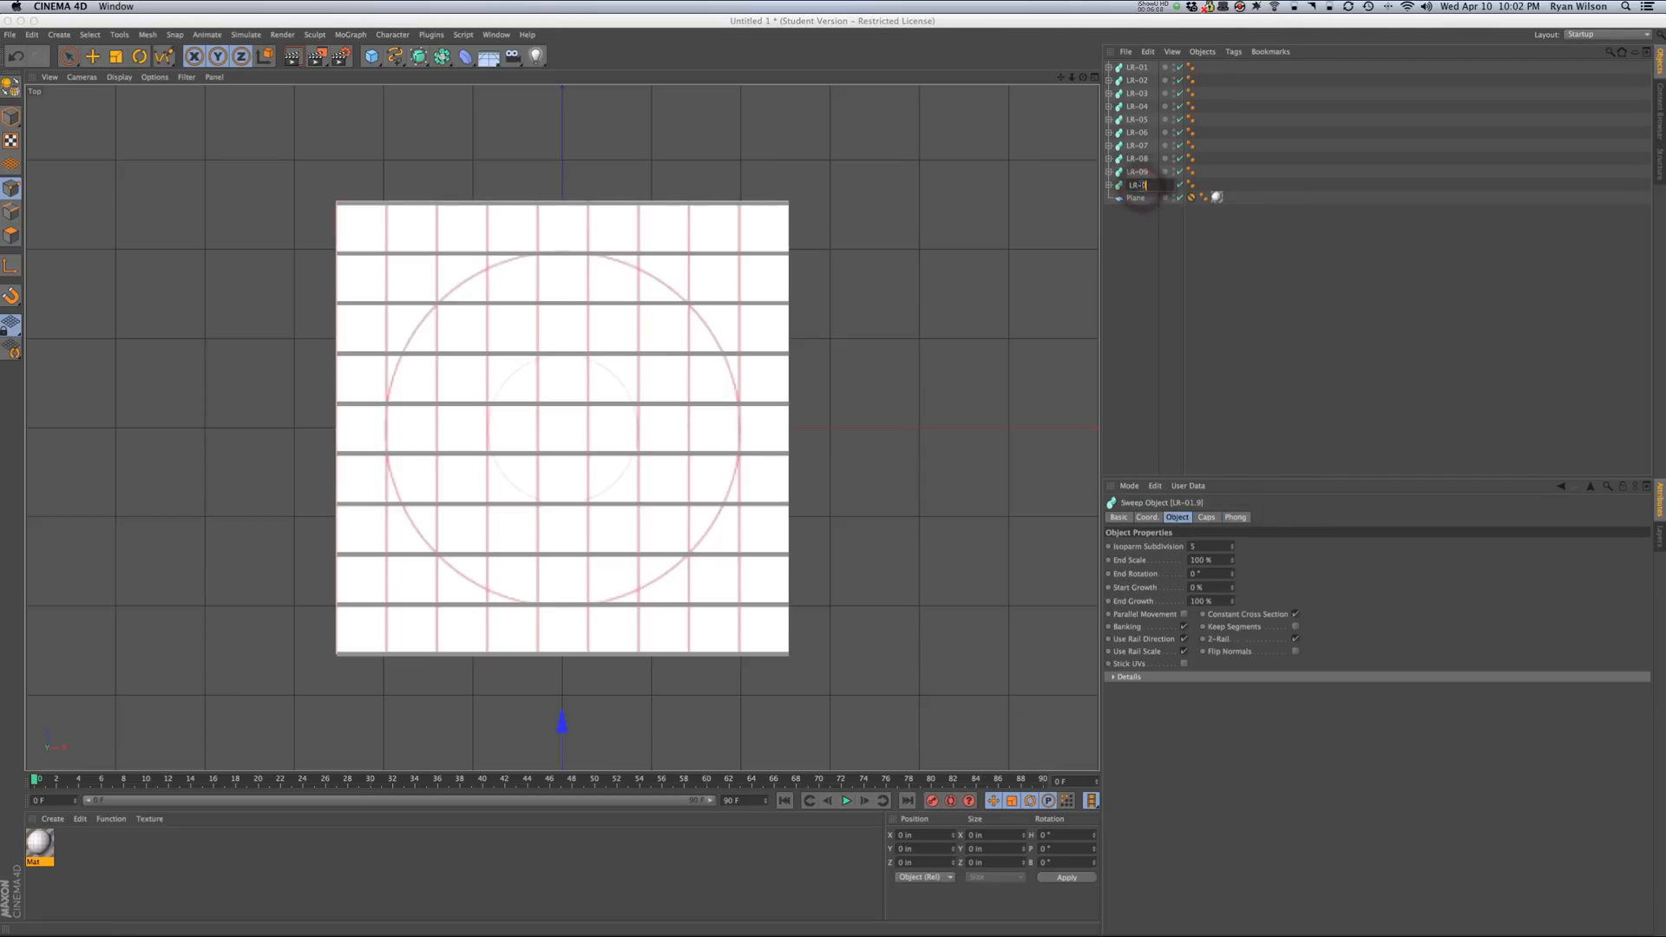
pyautogui.press('Return')
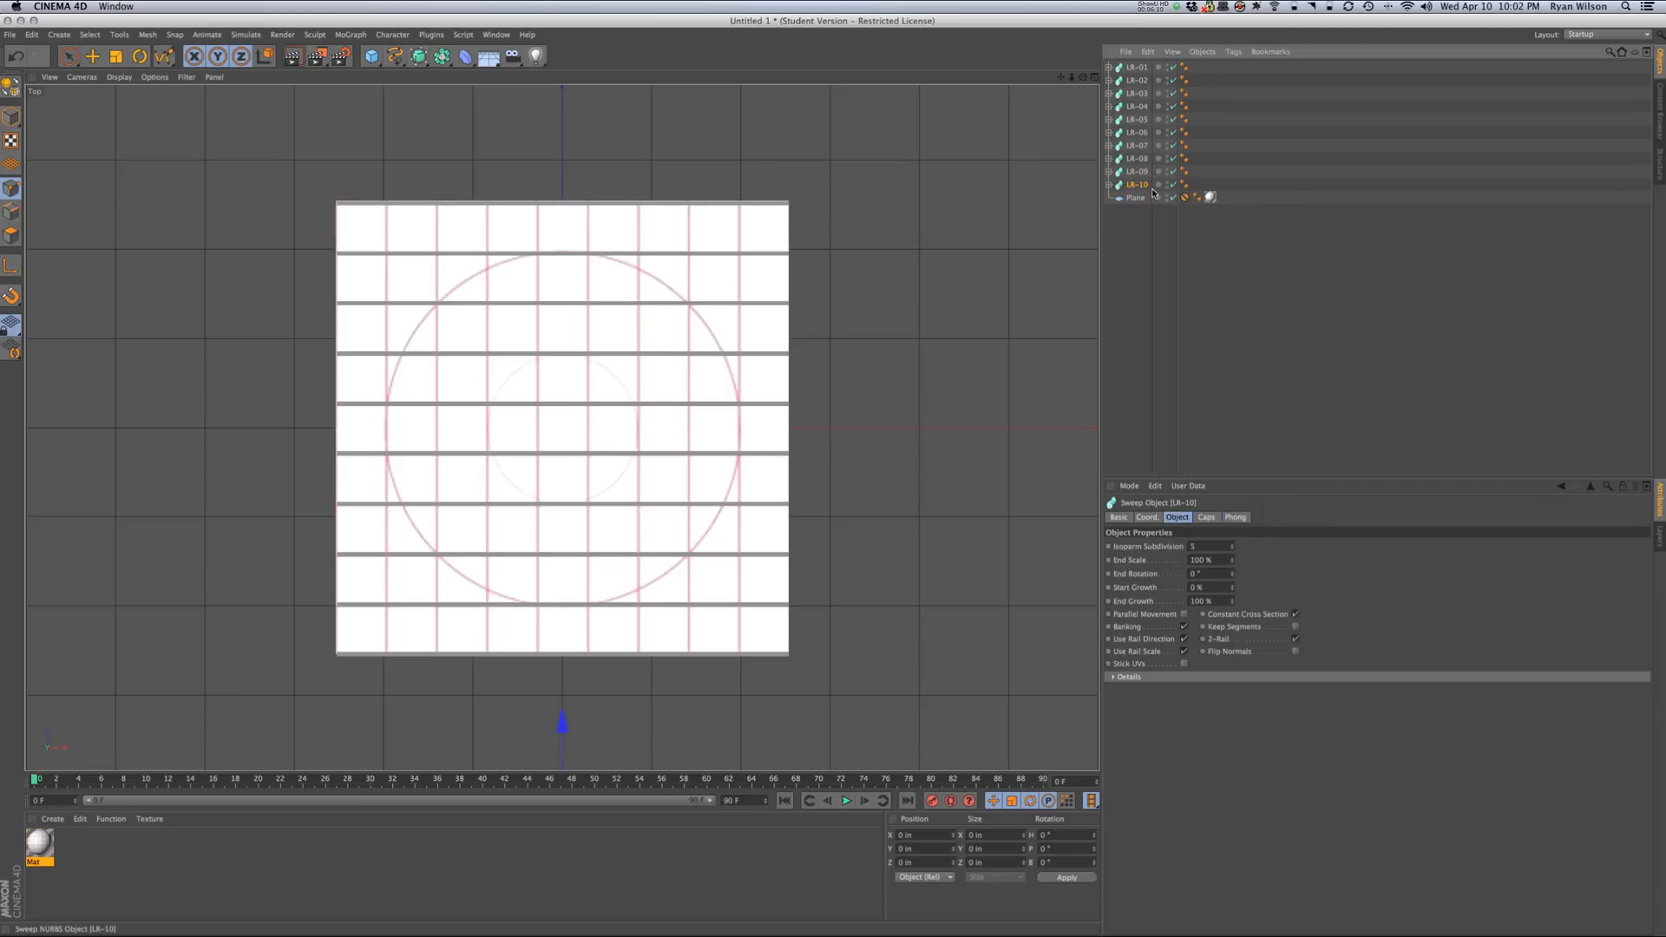
# - Duplicate all ten bars LR-01 through LR-10 and rotate the copies 90° to make the vertical bars
pyautogui.click(1137, 68)
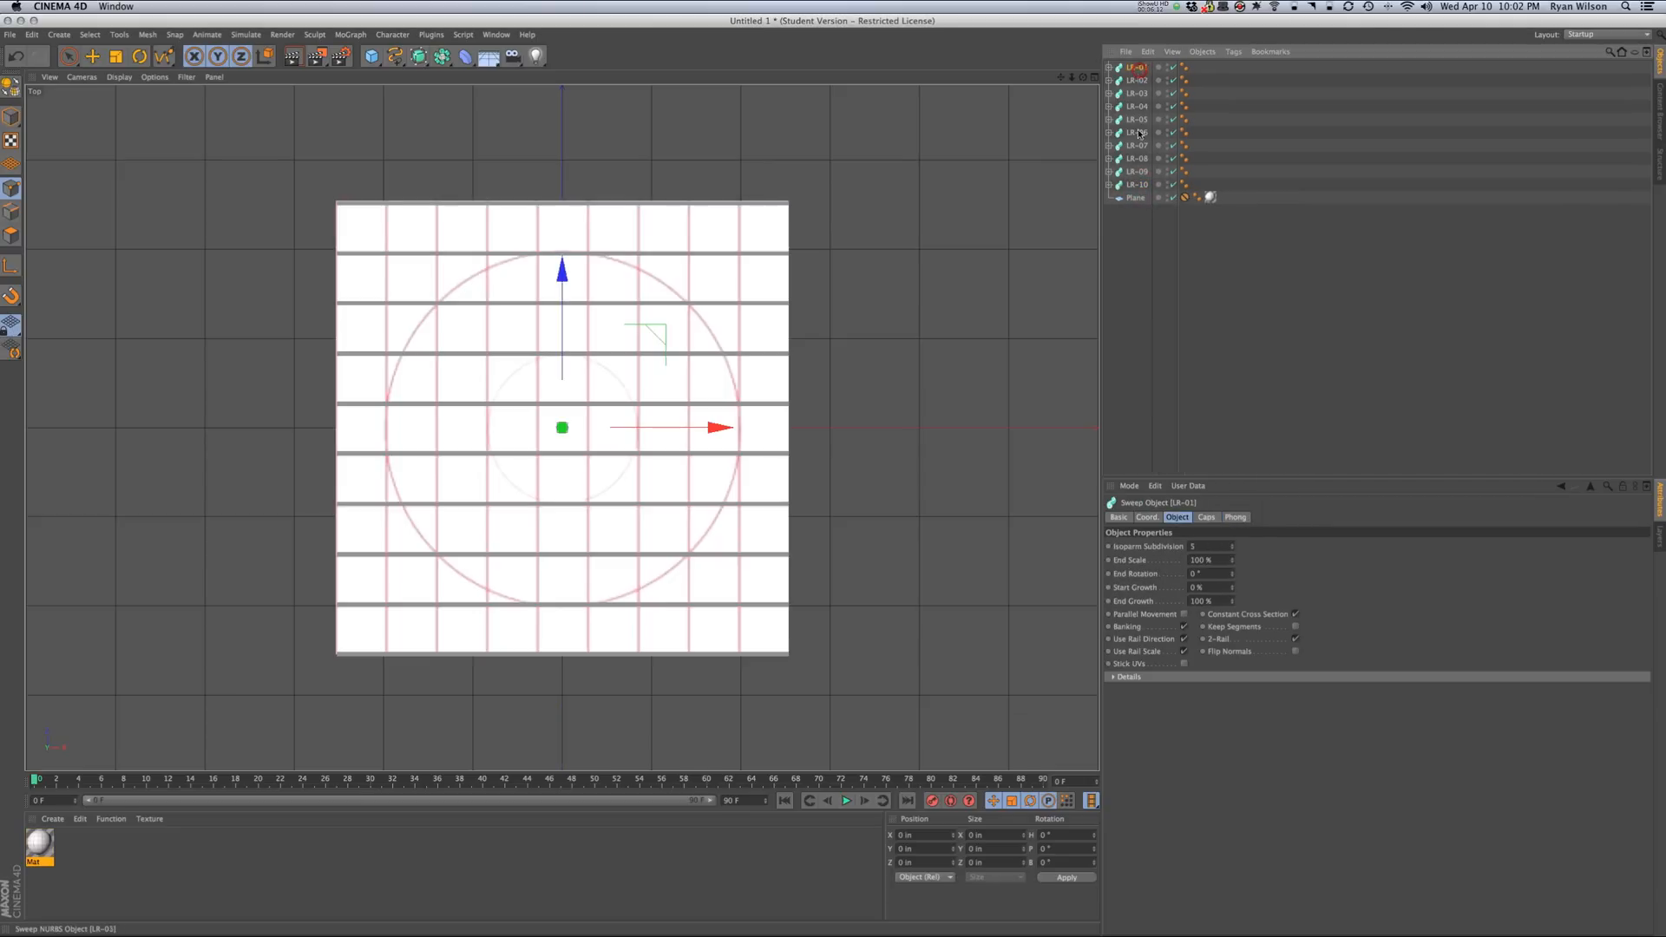
pyautogui.keyDown('shift'); pyautogui.click(1139, 185); pyautogui.keyUp('shift')
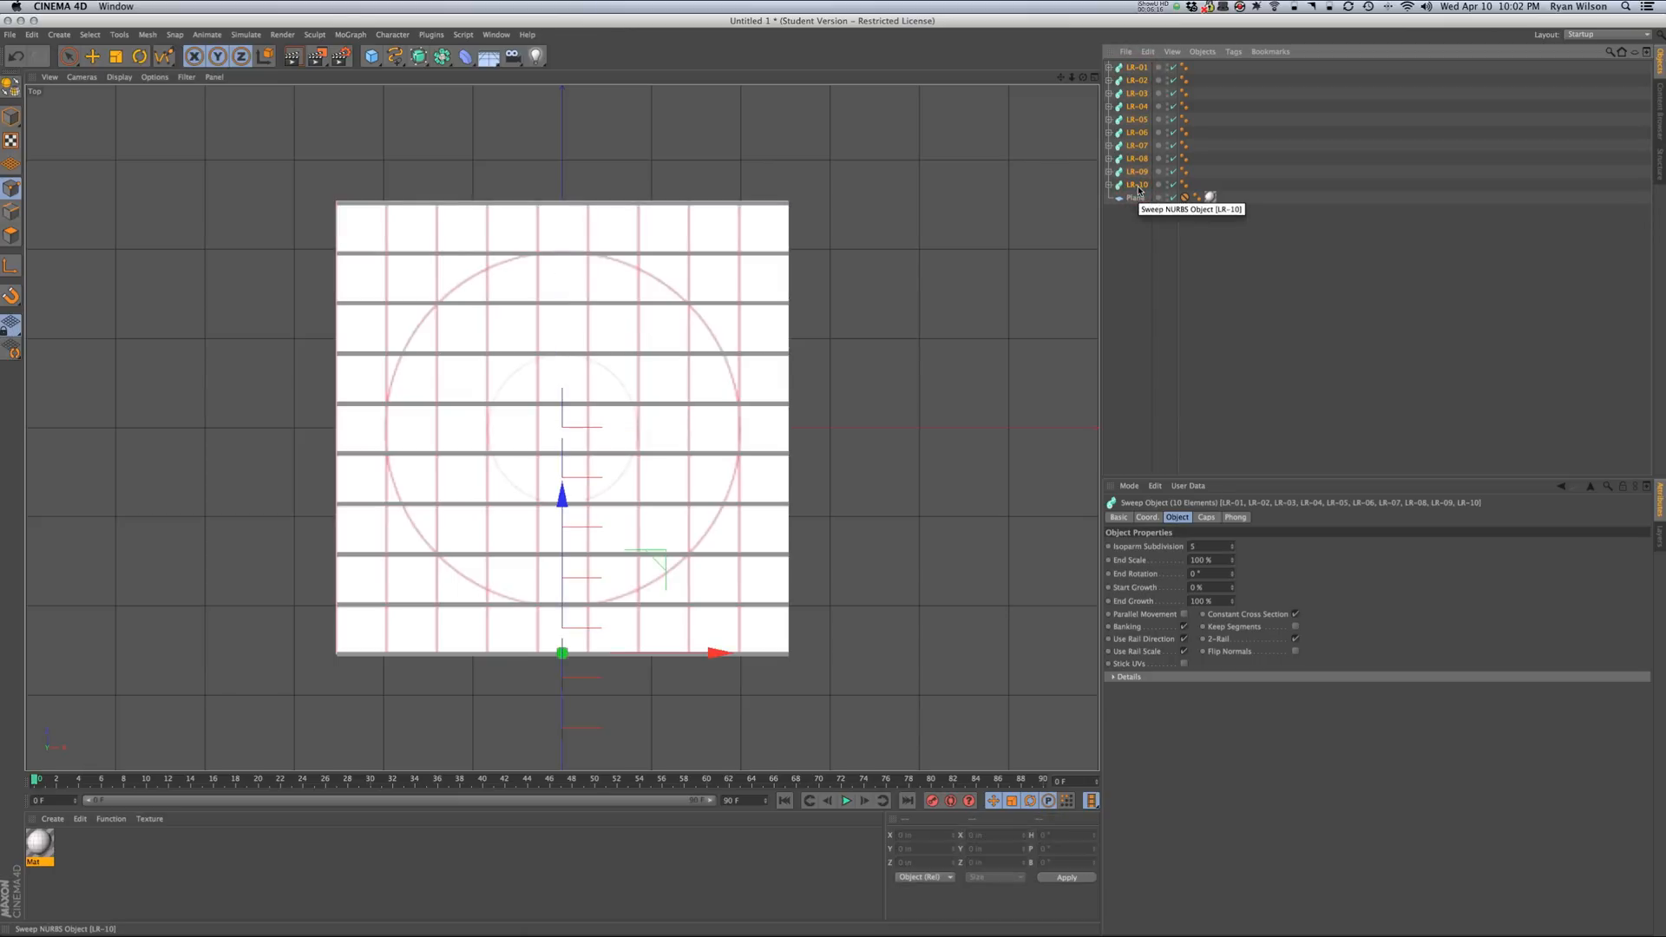
pyautogui.keyDown('ctrl'); pyautogui.moveTo(1139, 190); pyautogui.dragTo(1140, 200); pyautogui.keyUp('ctrl')
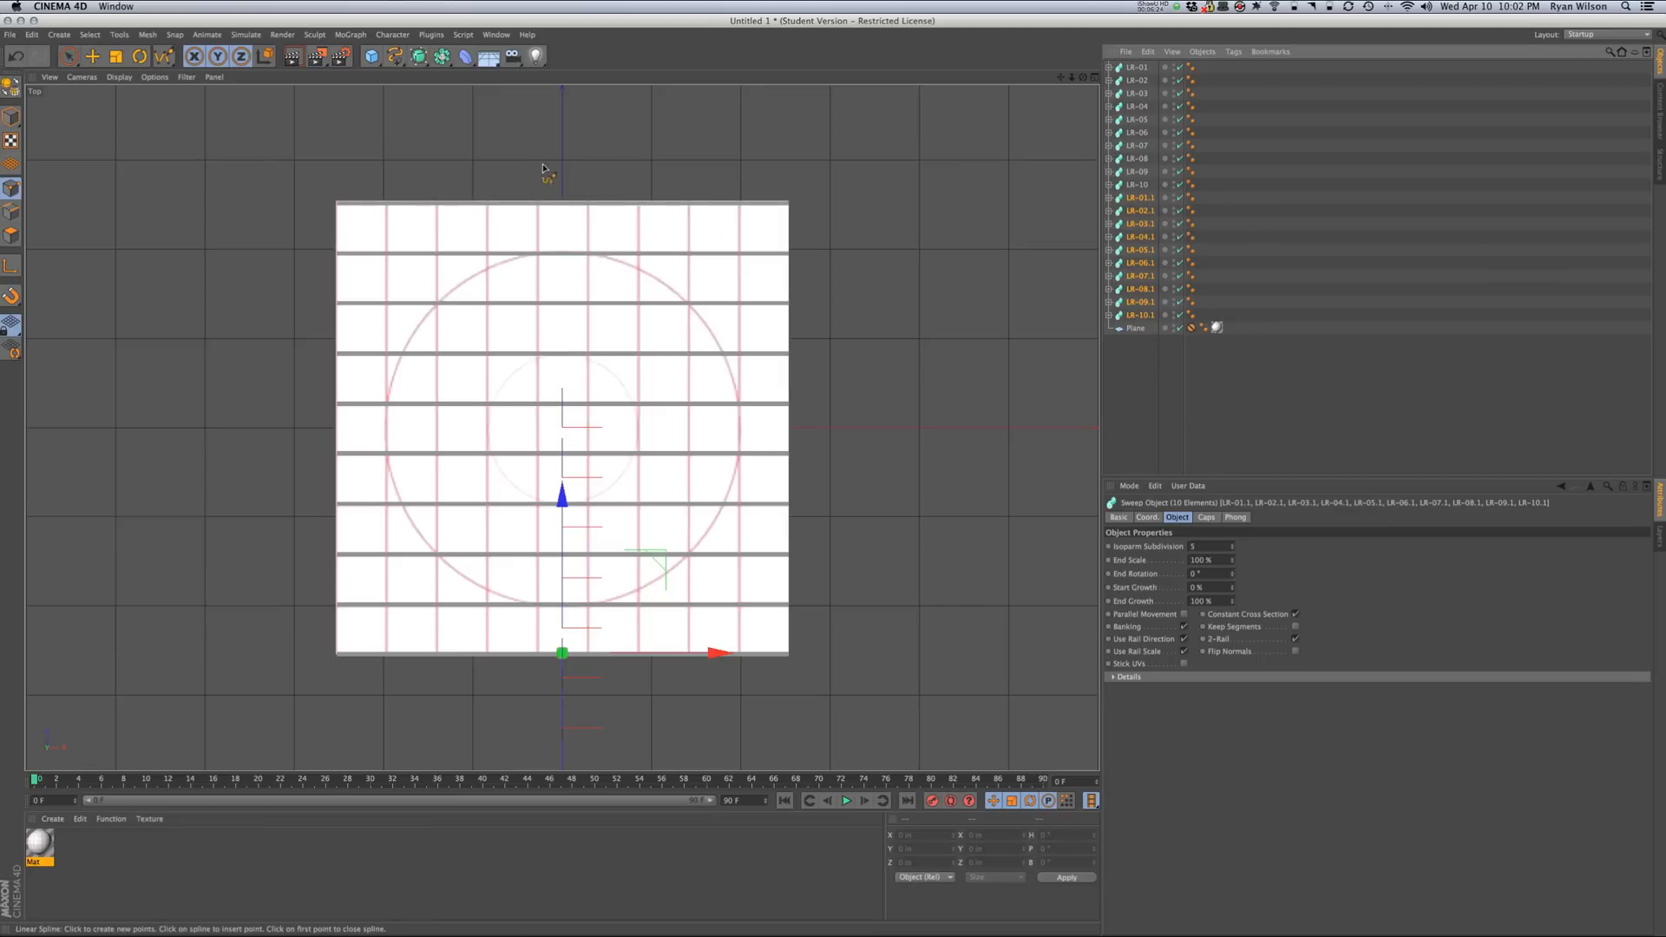
pyautogui.press('r')
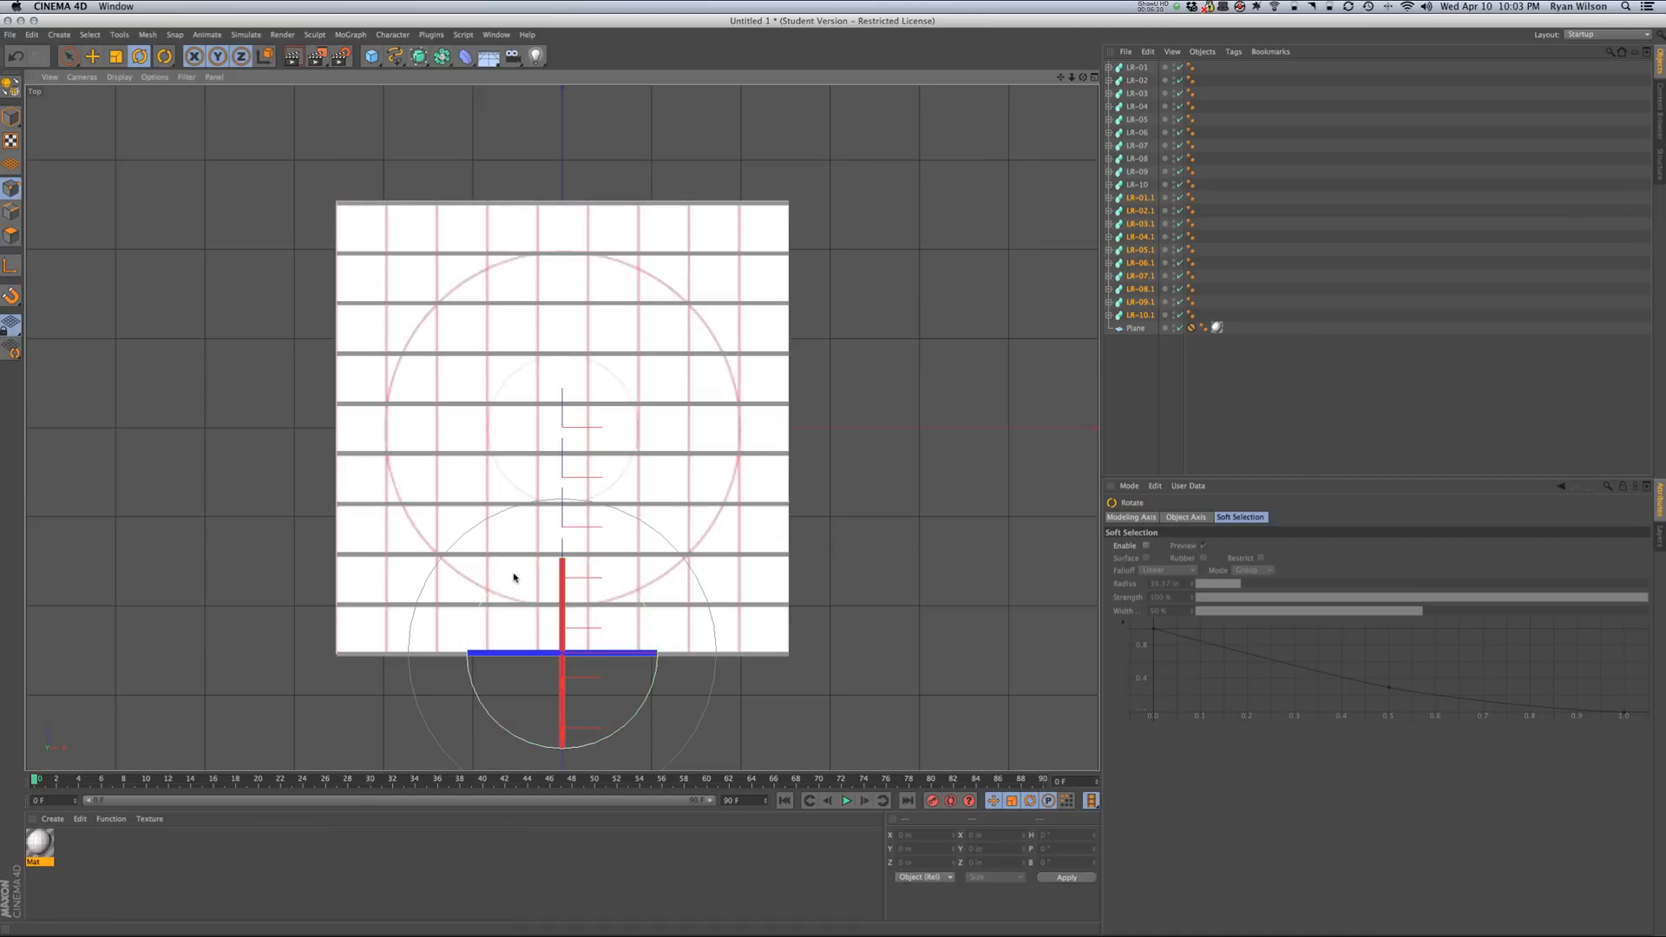
pyautogui.moveTo(517, 576); pyautogui.dragTo(462, 716)
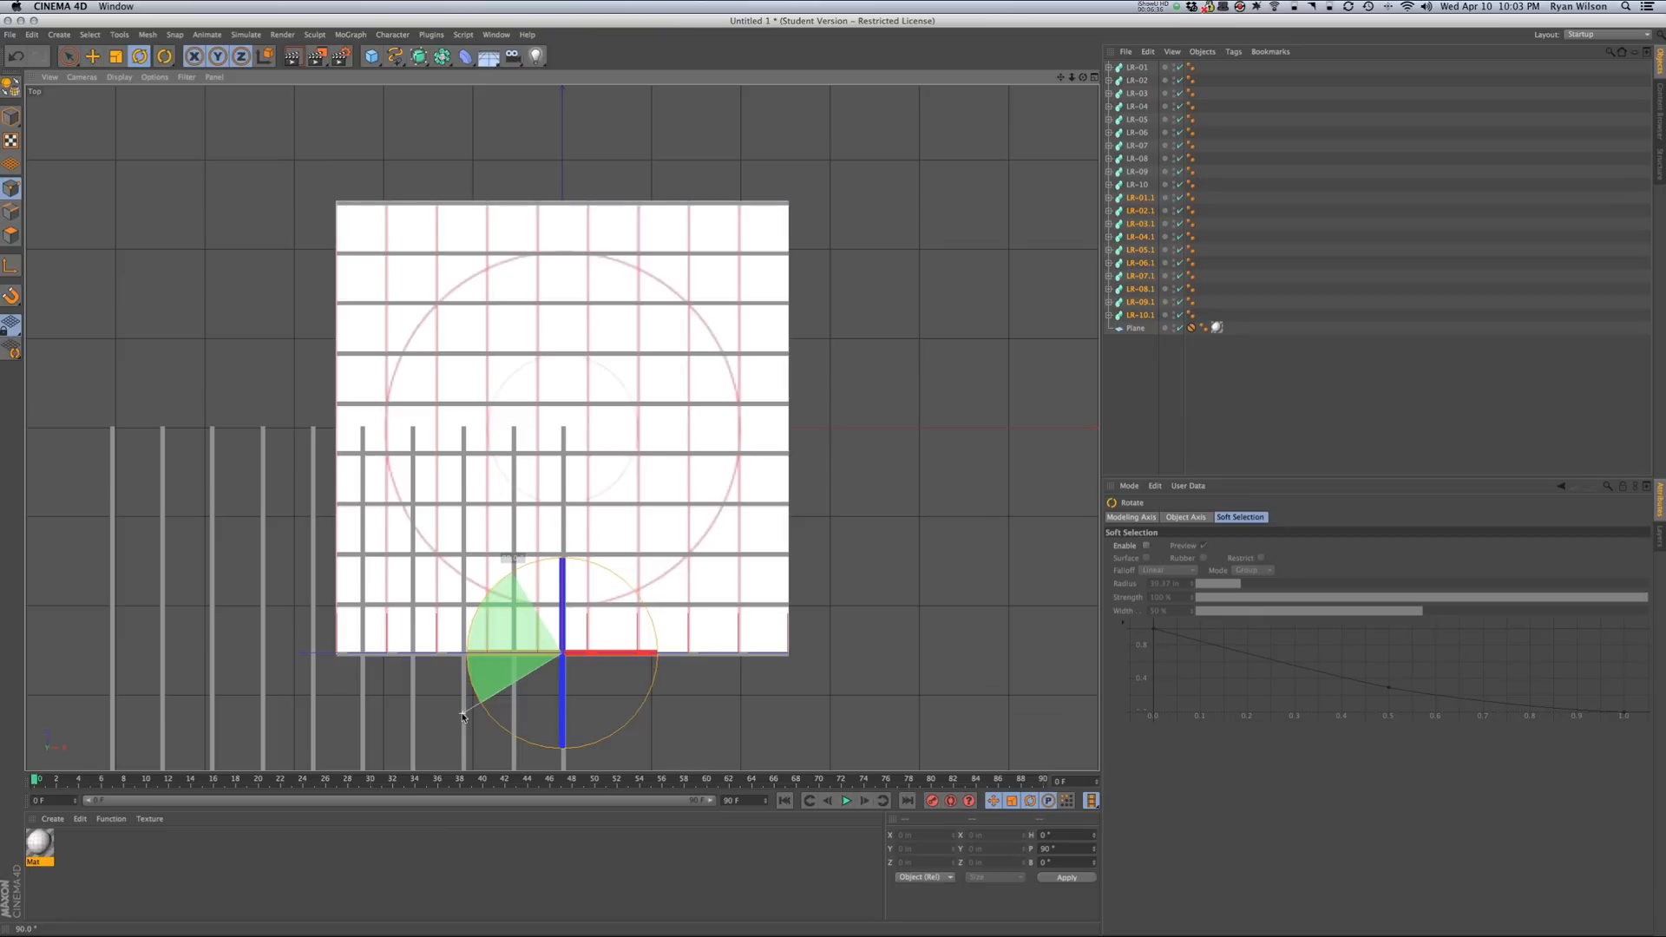
pyautogui.moveTo(462, 716); pyautogui.dragTo(463, 717)
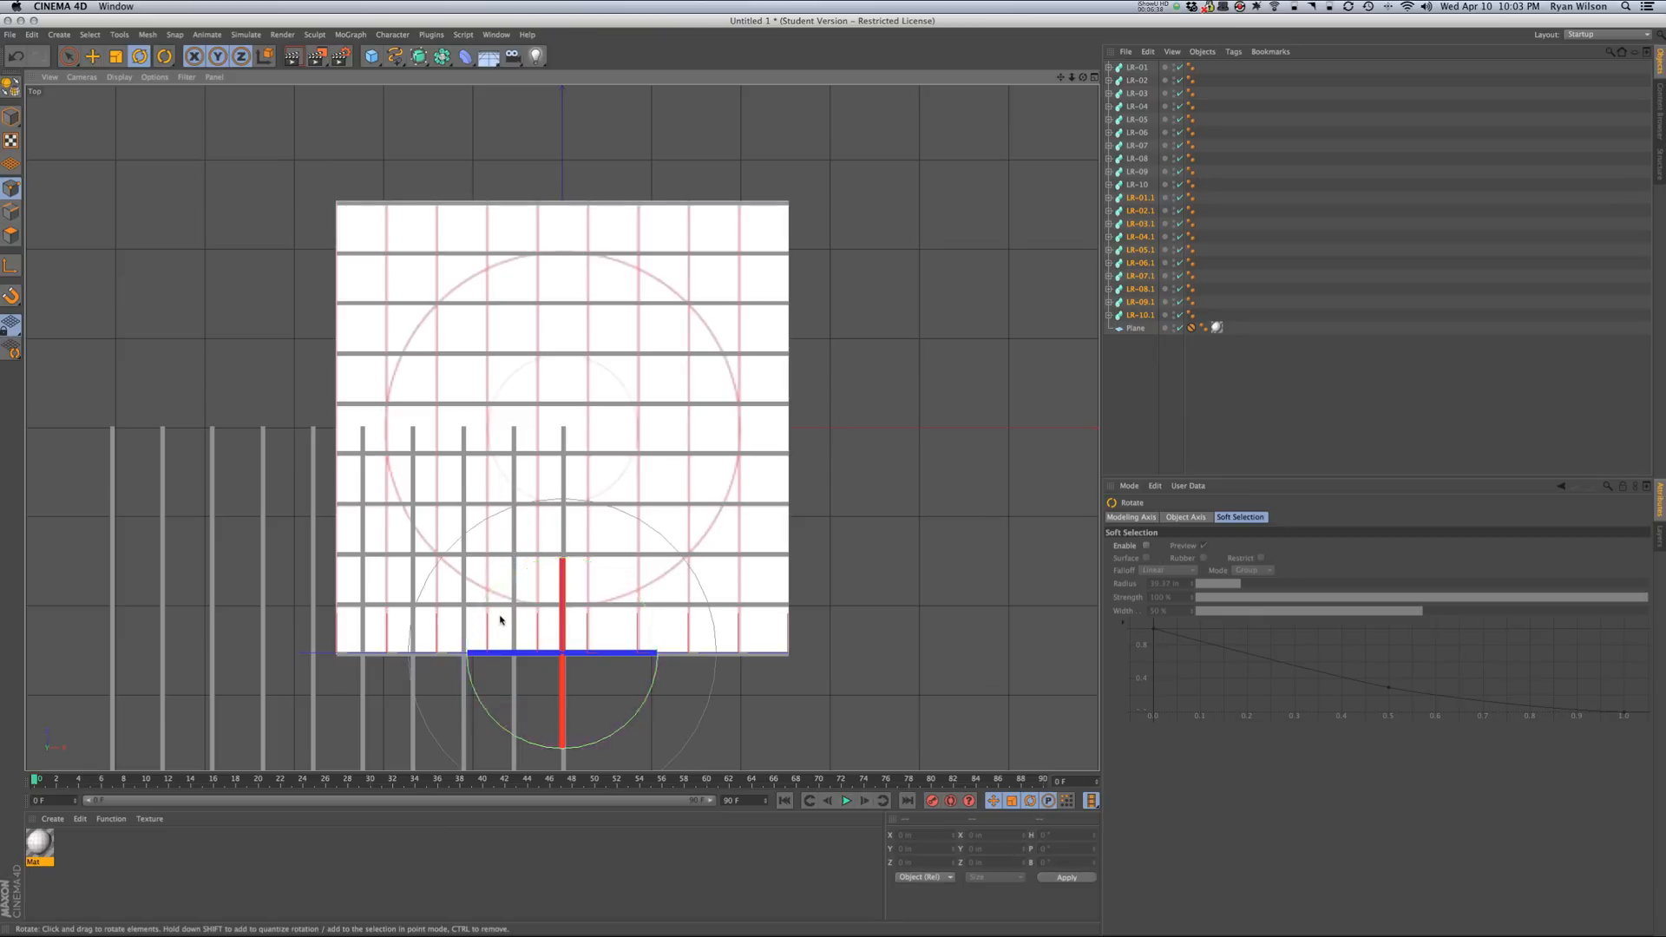
# - Move the rotated bars onto the plane's vertical grid lines and check the complete grid in the Perspective view
pyautogui.press('e')
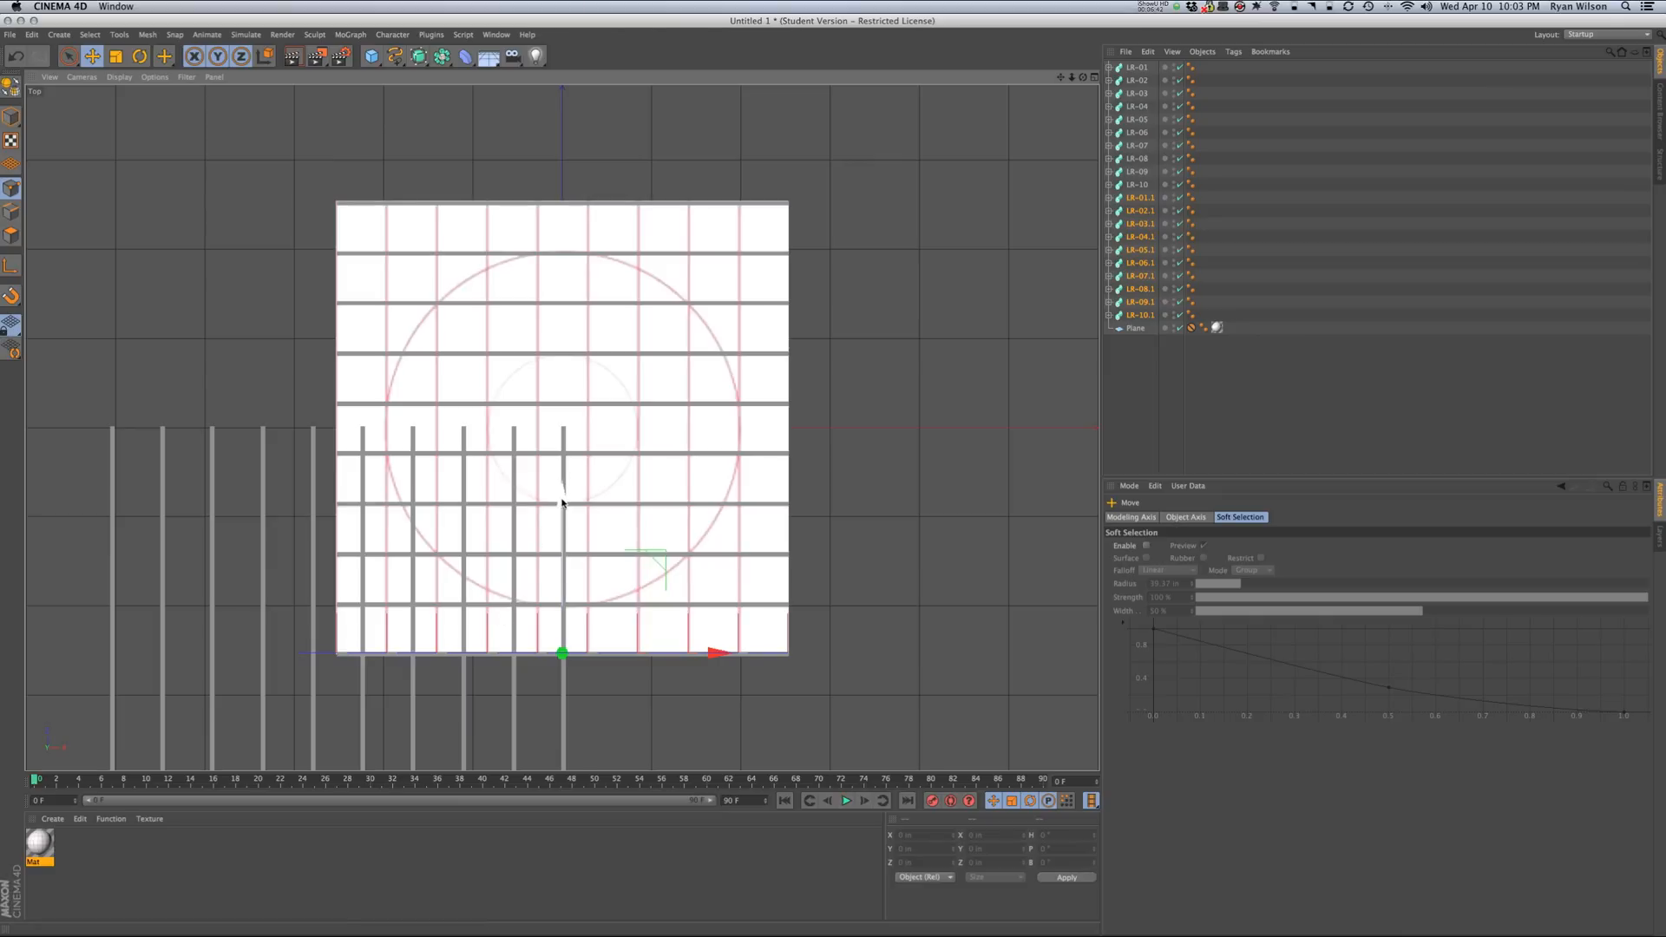
pyautogui.moveTo(562, 503); pyautogui.dragTo(646, 279)
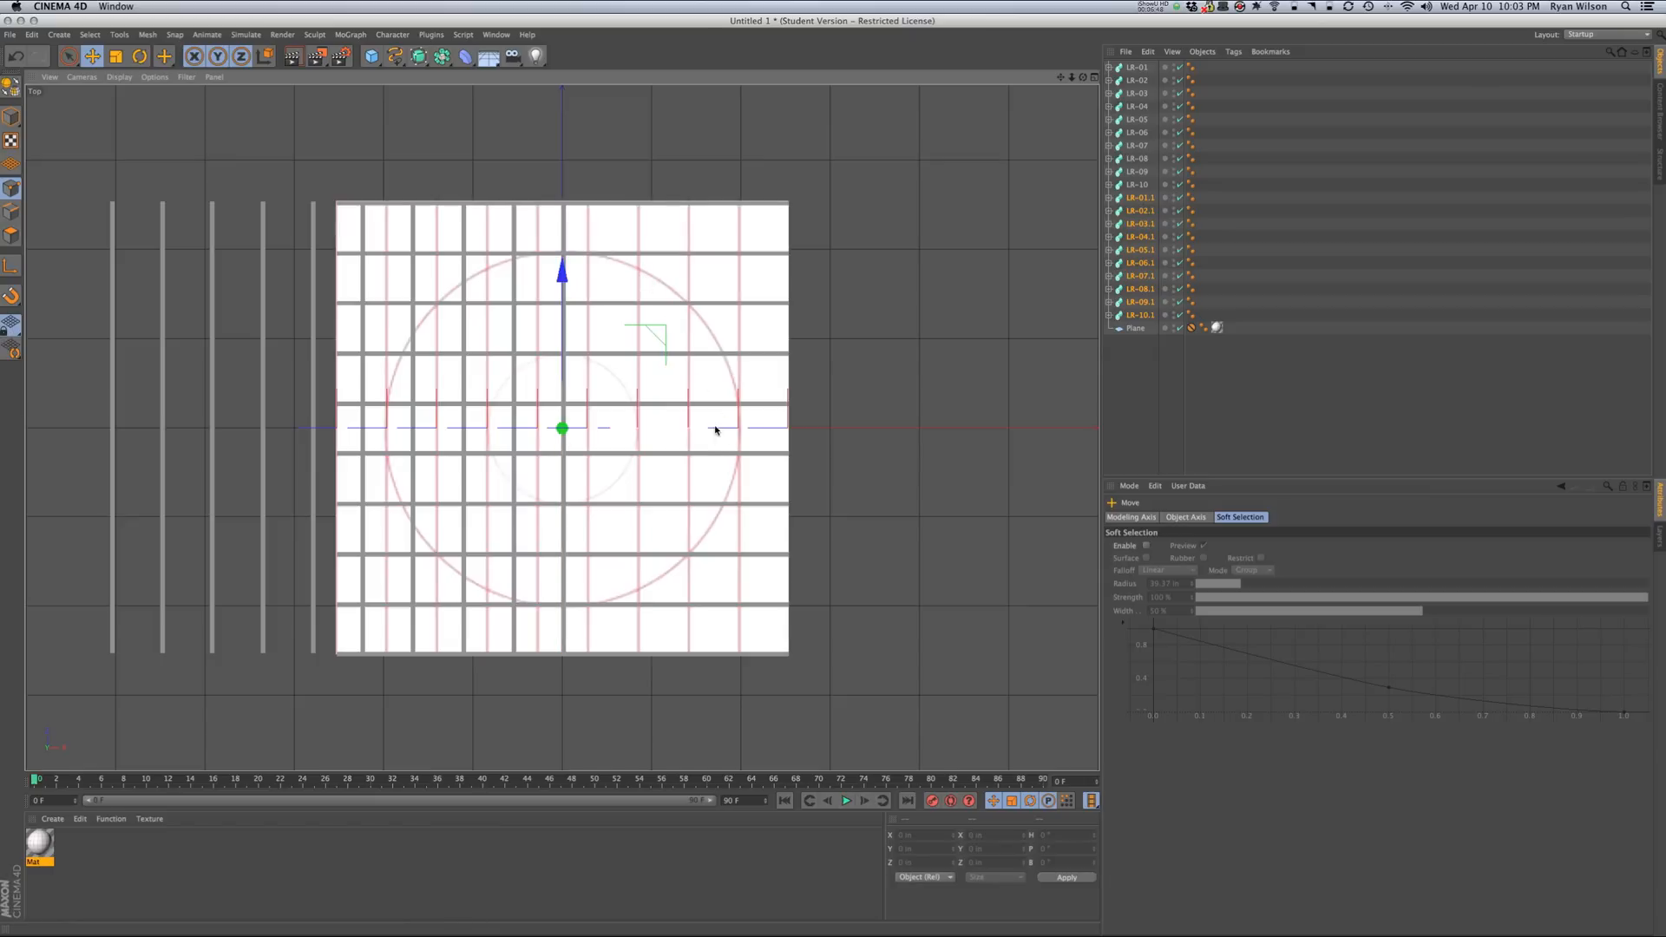
pyautogui.moveTo(725, 428); pyautogui.dragTo(824, 430)
pyautogui.moveTo(897, 433); pyautogui.dragTo(938, 436)
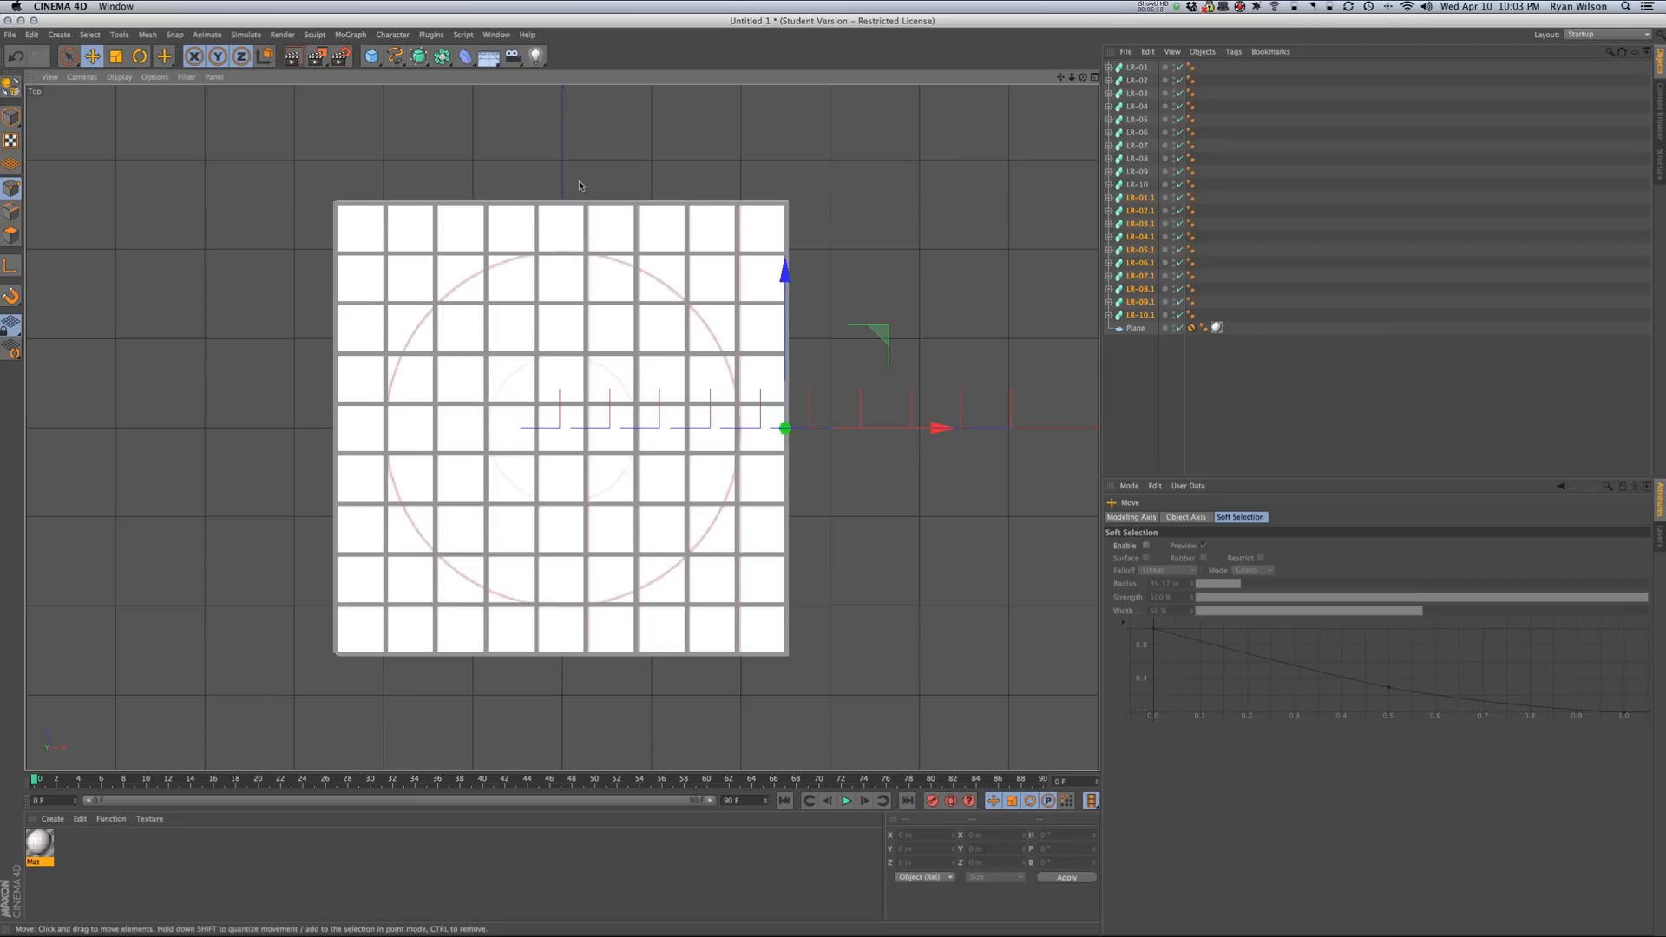
pyautogui.press('F1')
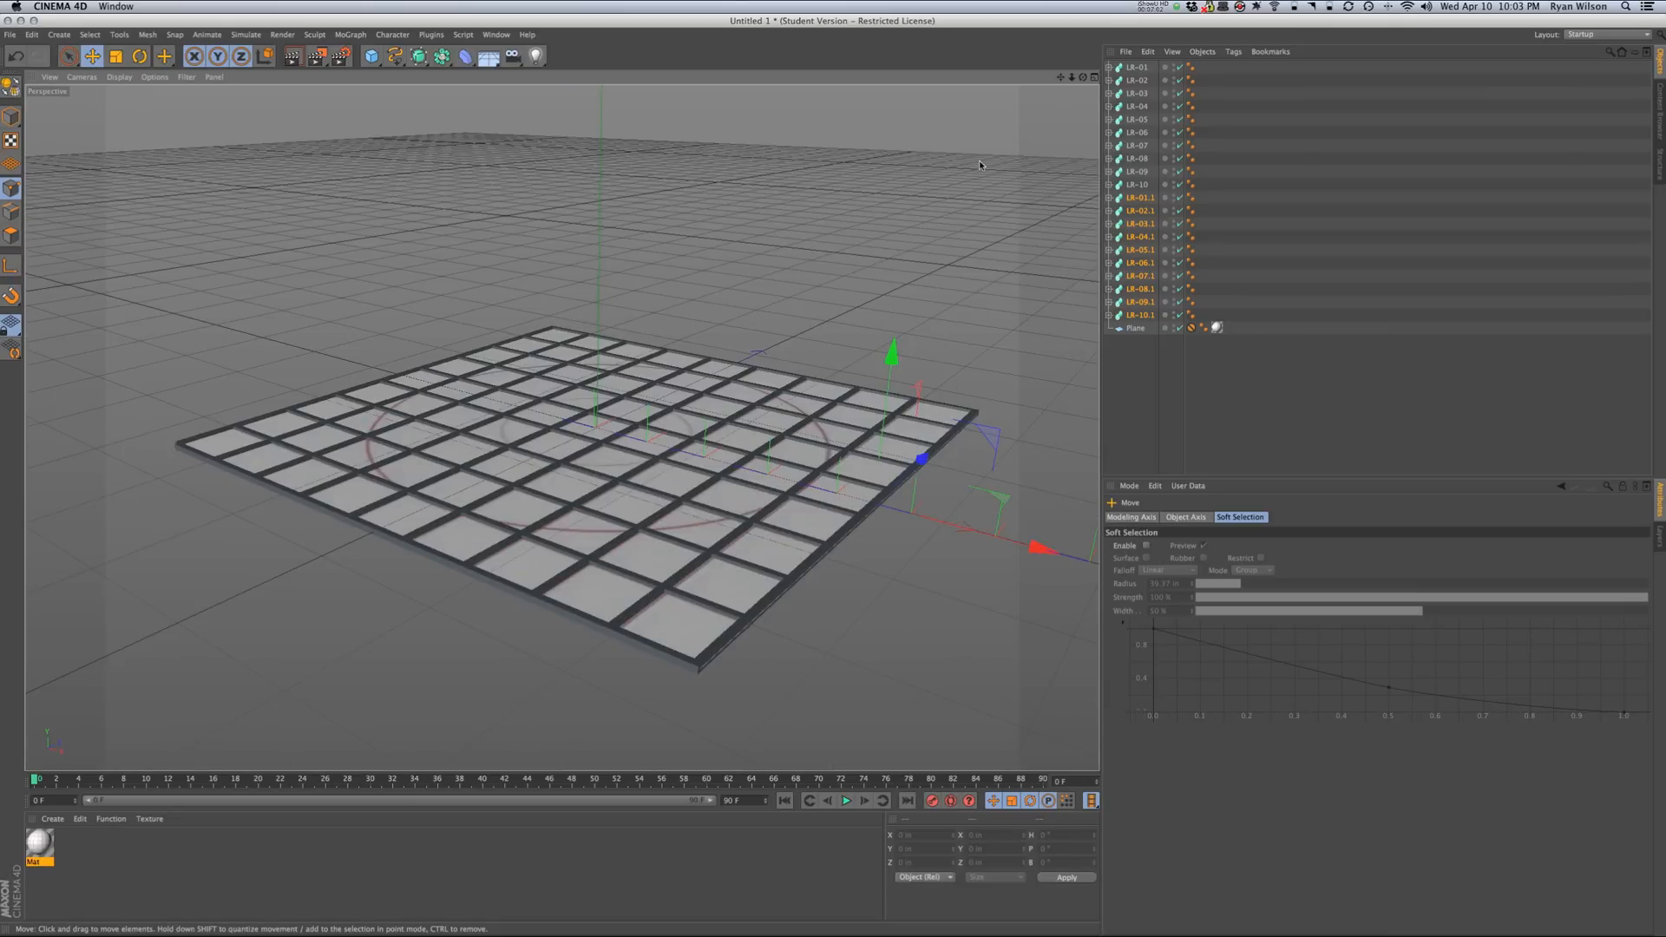
# - Add a Circle spline in the Top view and set its Use Color option to On
pyautogui.press('F2')
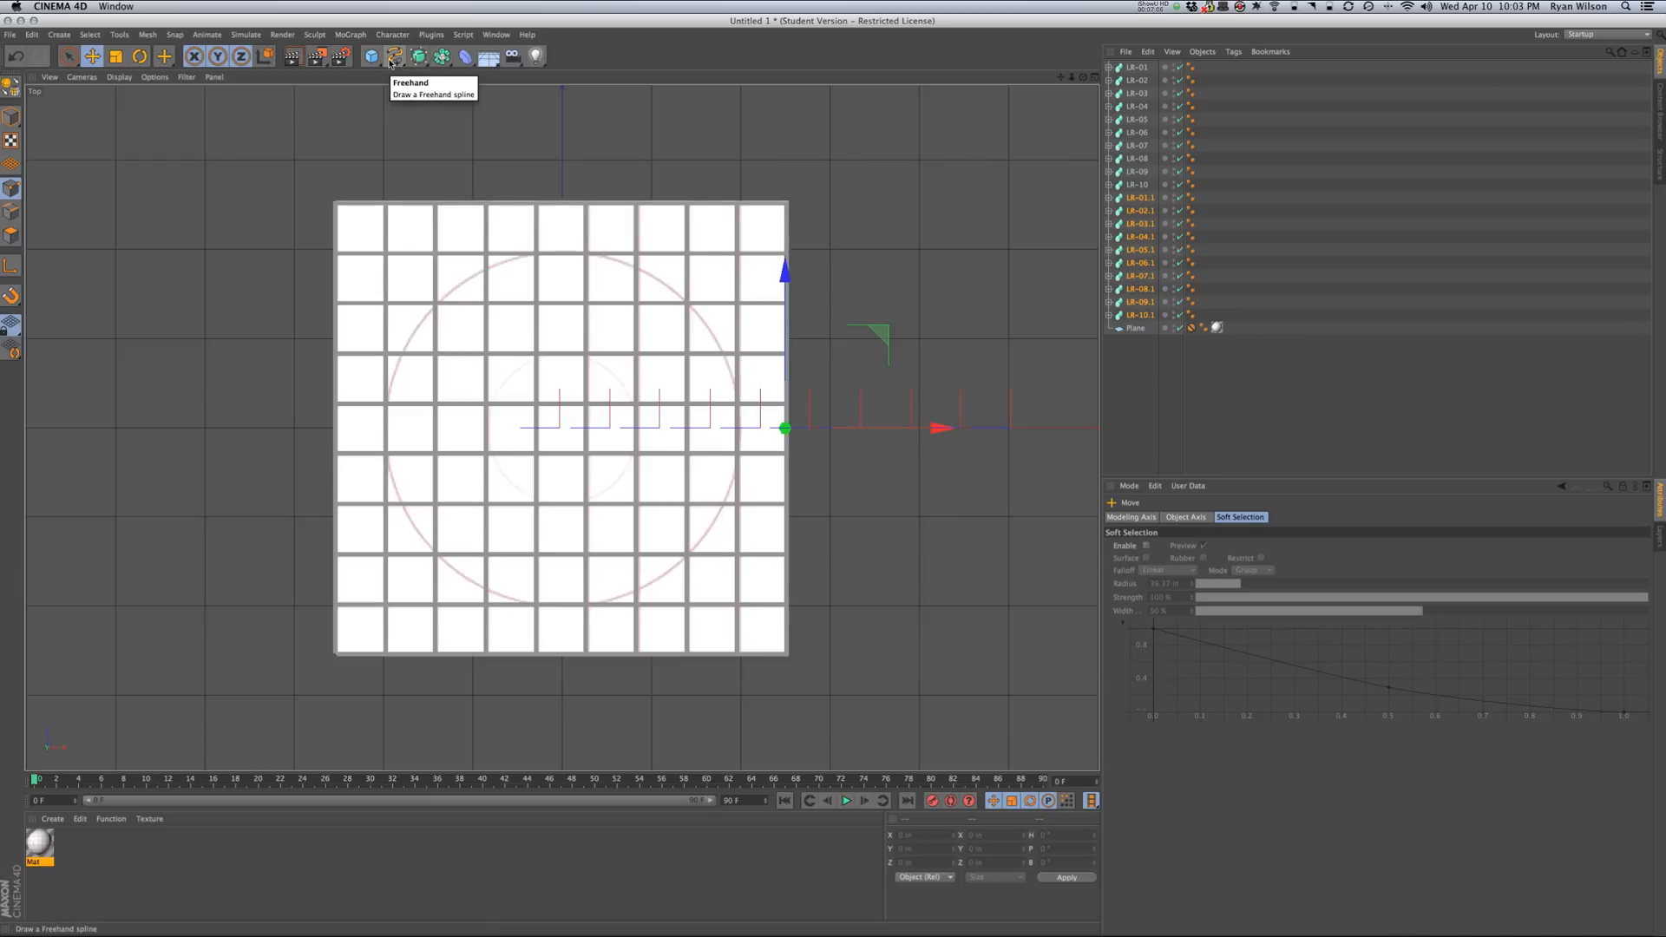
pyautogui.moveTo(390, 63); pyautogui.dragTo(486, 123)
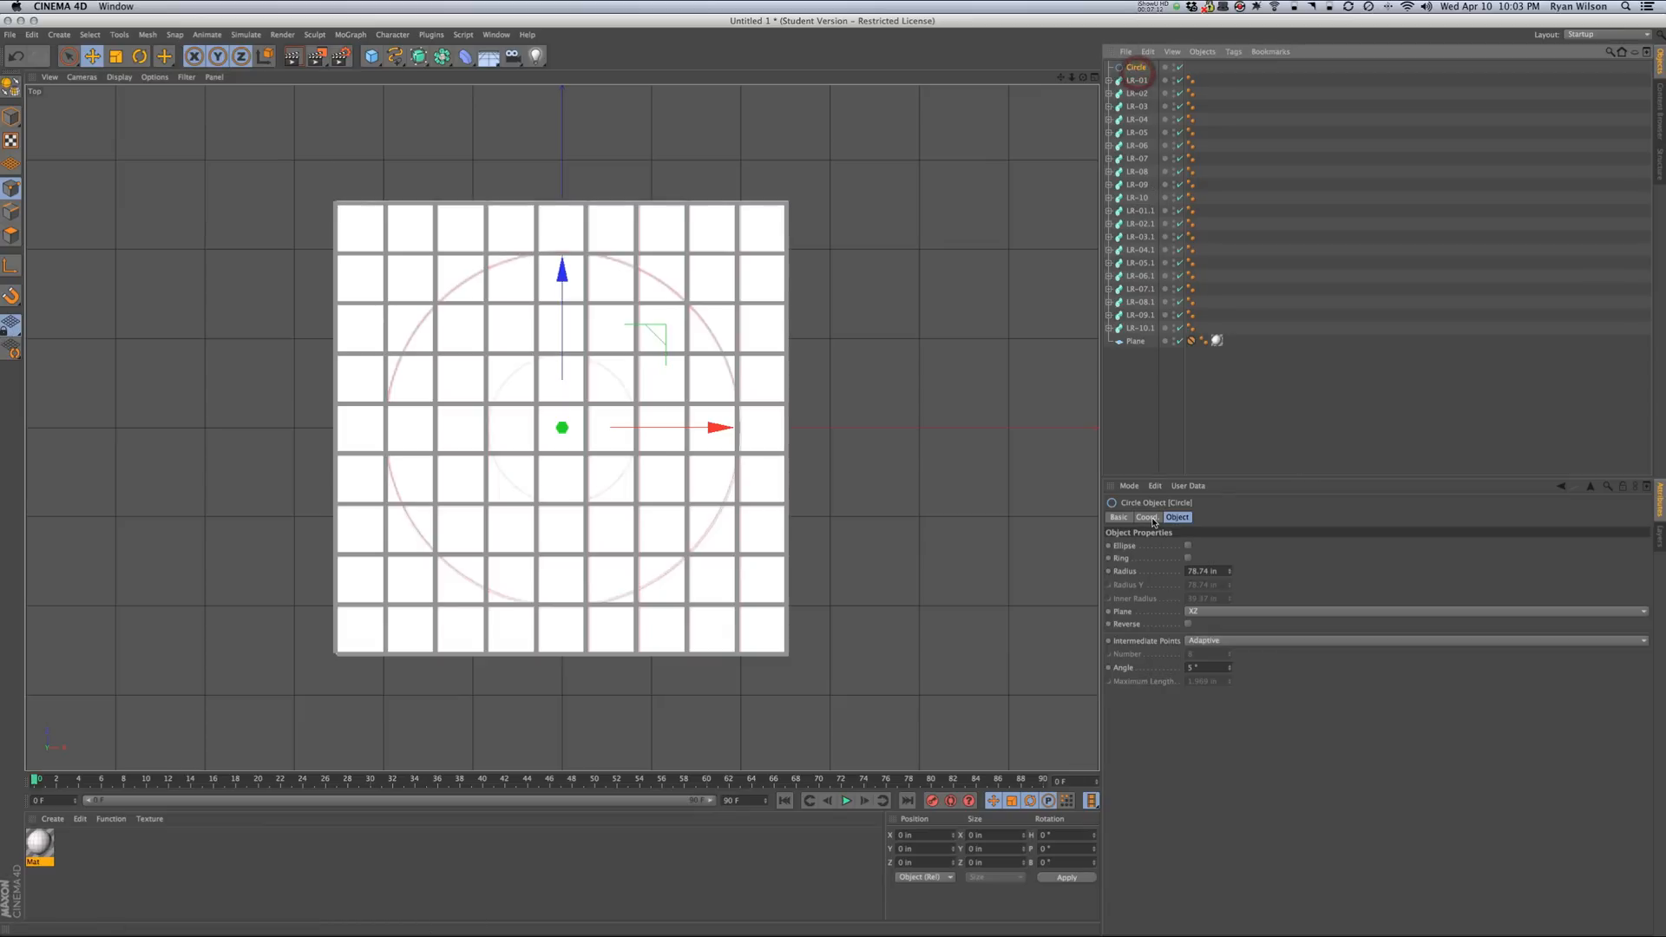
pyautogui.click(1130, 518)
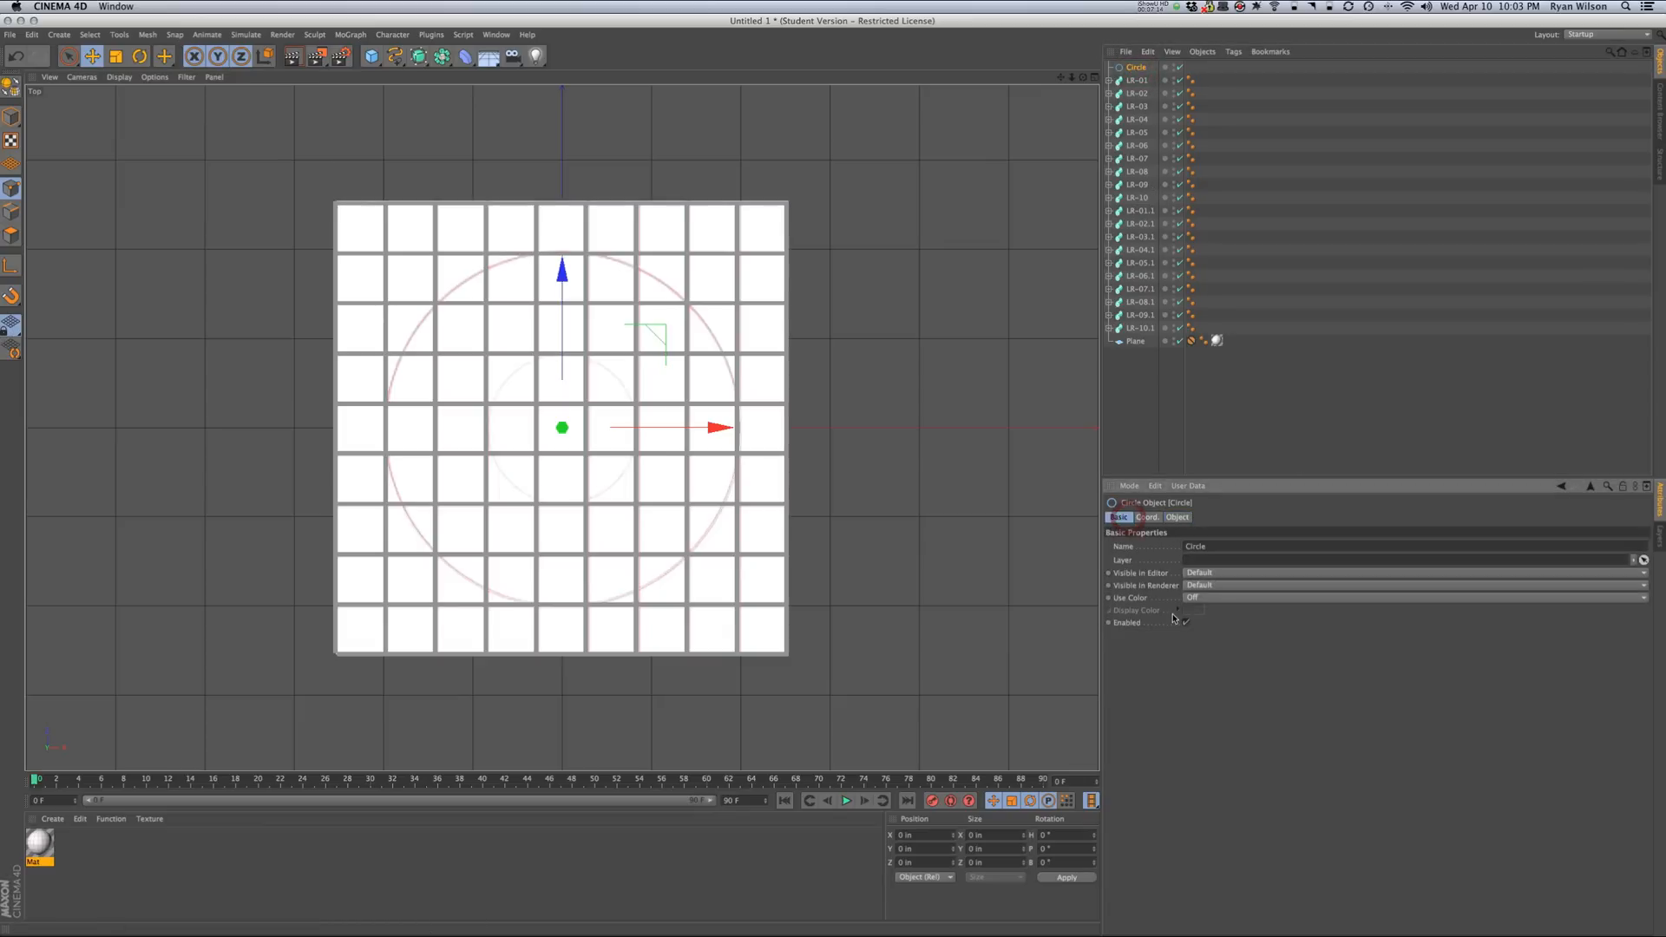
pyautogui.click(1192, 601)
pyautogui.click(1193, 637)
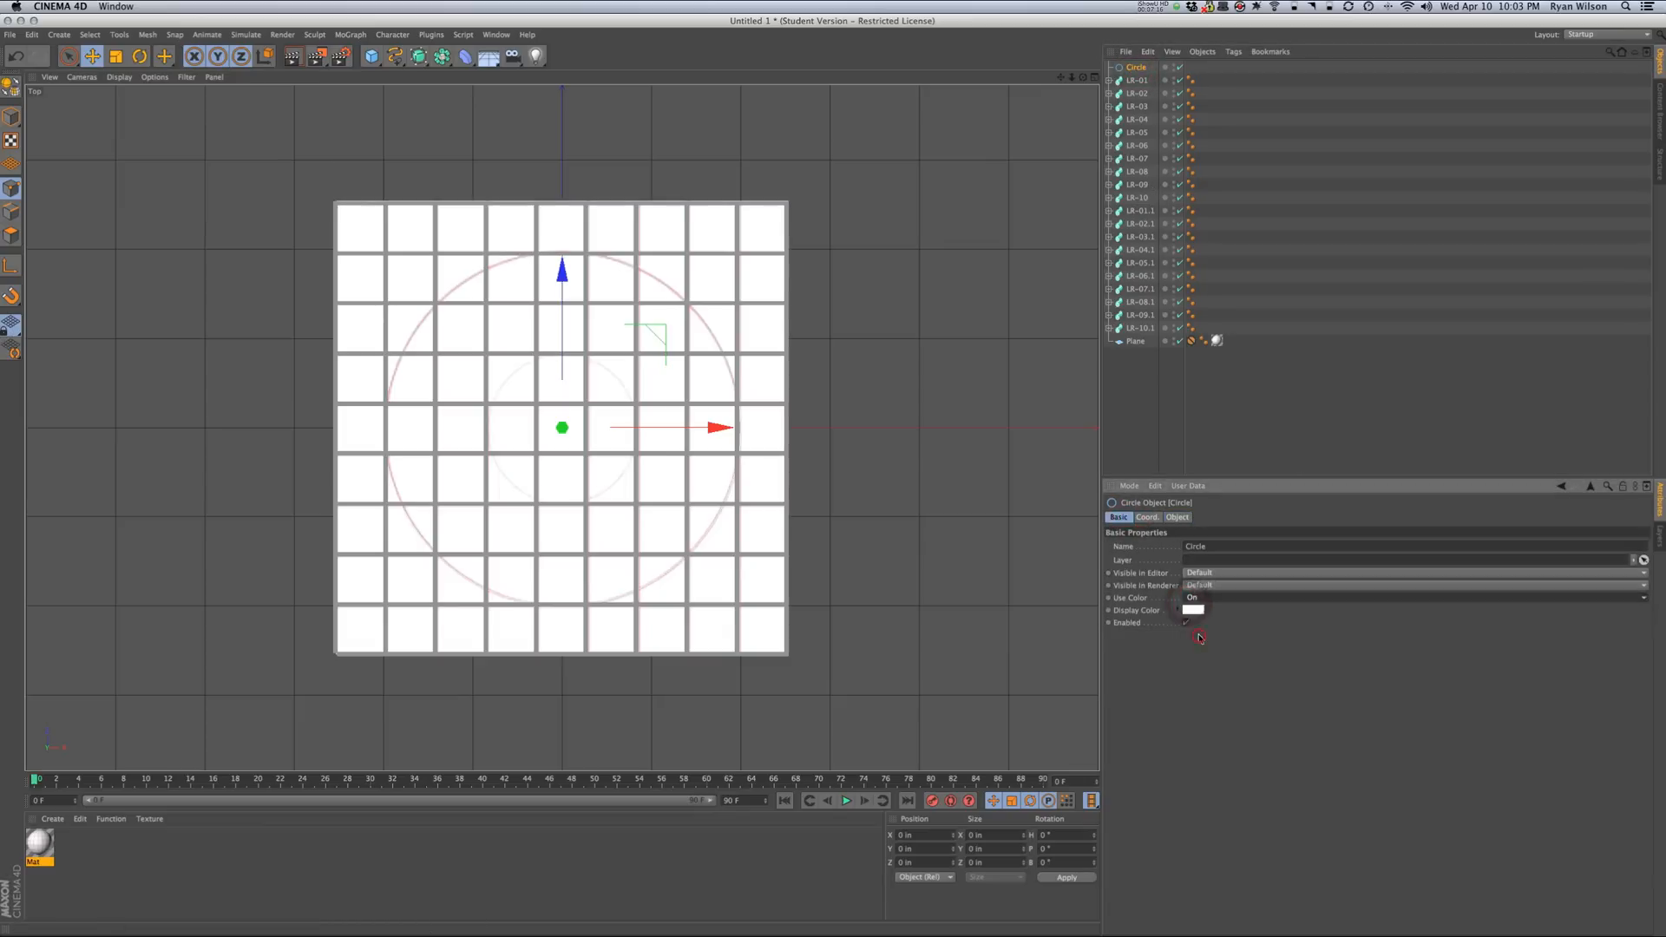
# - Set the Circle spline's display color to a bright blue
pyautogui.click(1189, 612)
pyautogui.click(1191, 600)
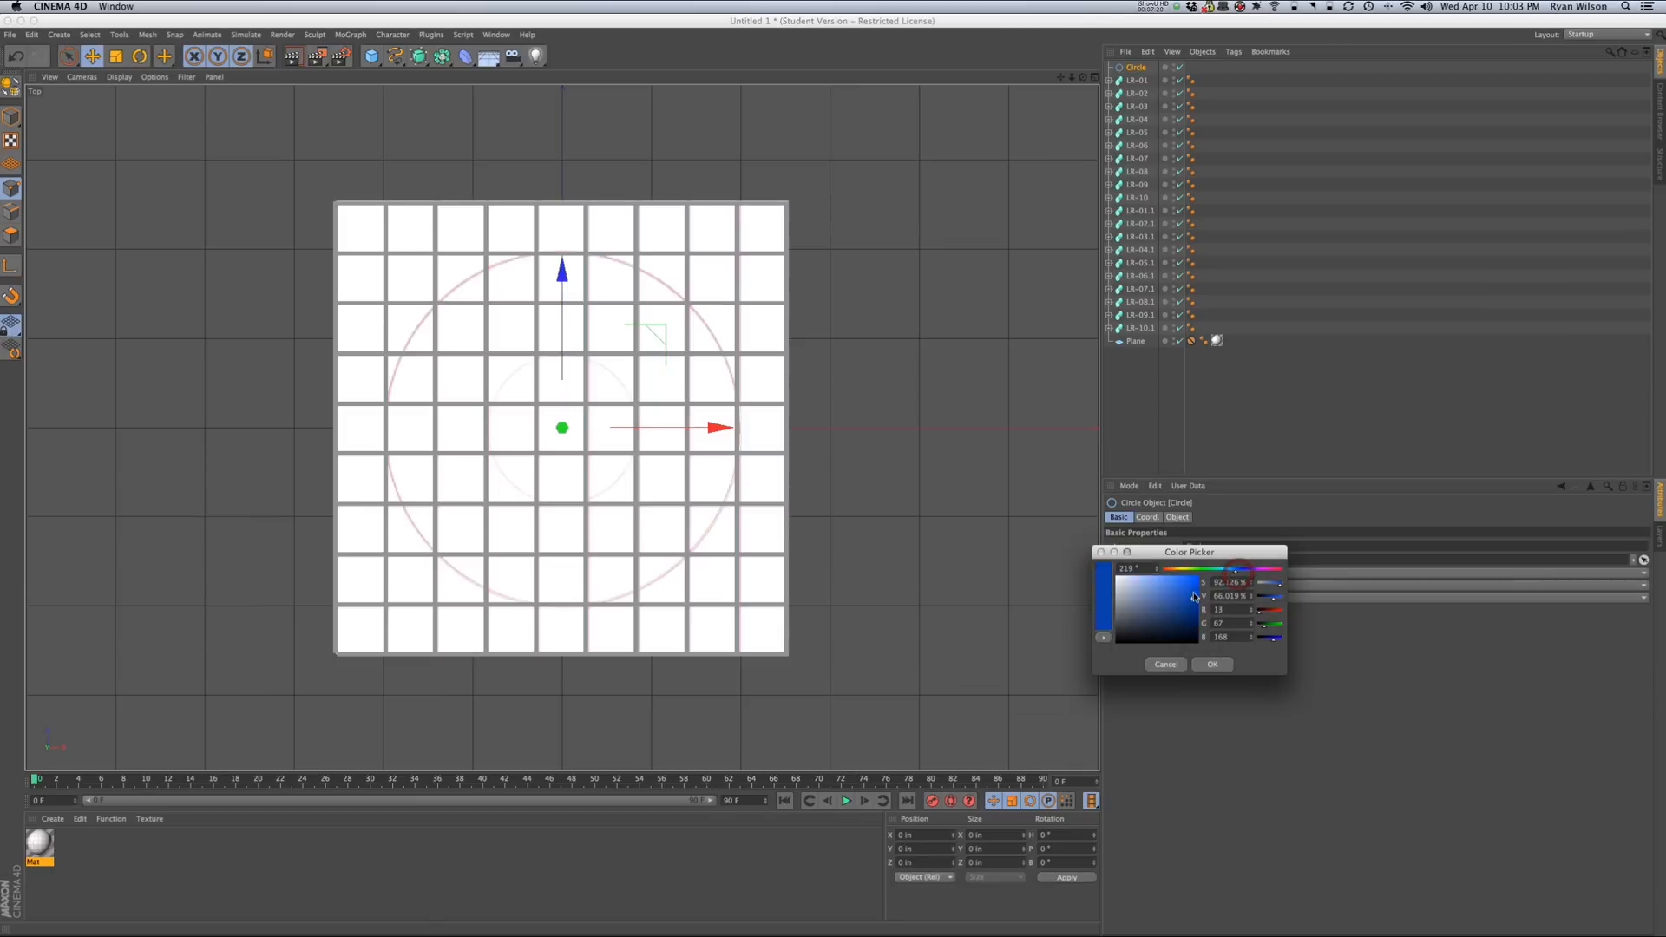
pyautogui.click(1195, 579)
pyautogui.click(1211, 663)
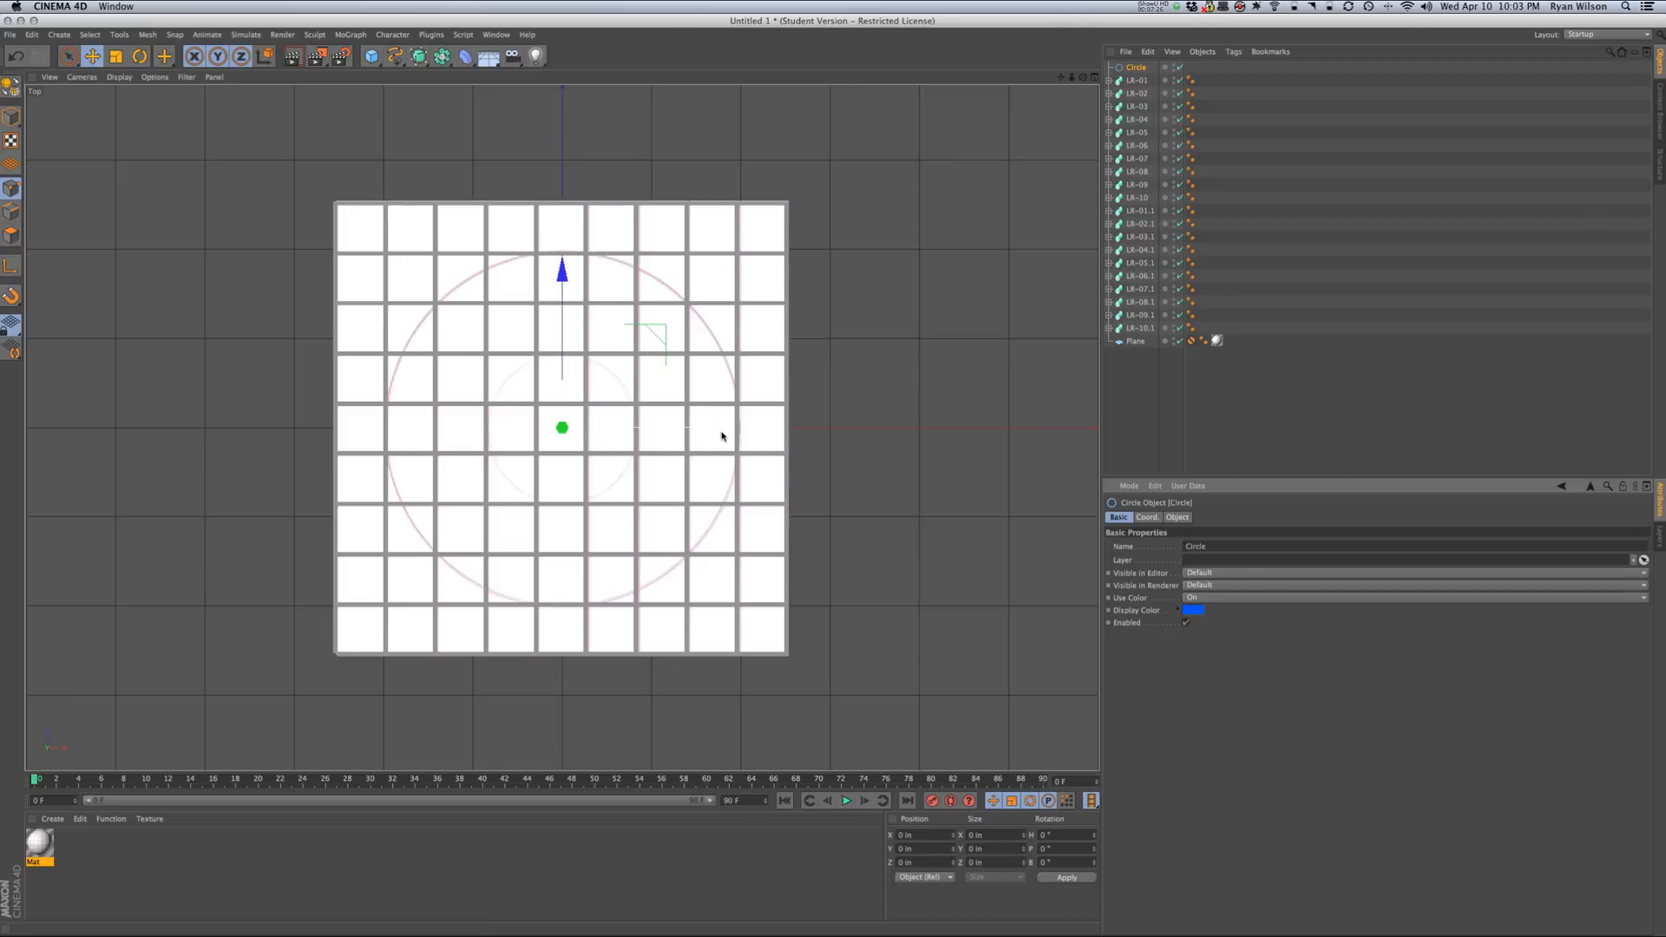
# - Shift the blue circle along X past the grid's edge to check its color, and return it to the grid's center
pyautogui.moveTo(721, 435); pyautogui.dragTo(833, 439)
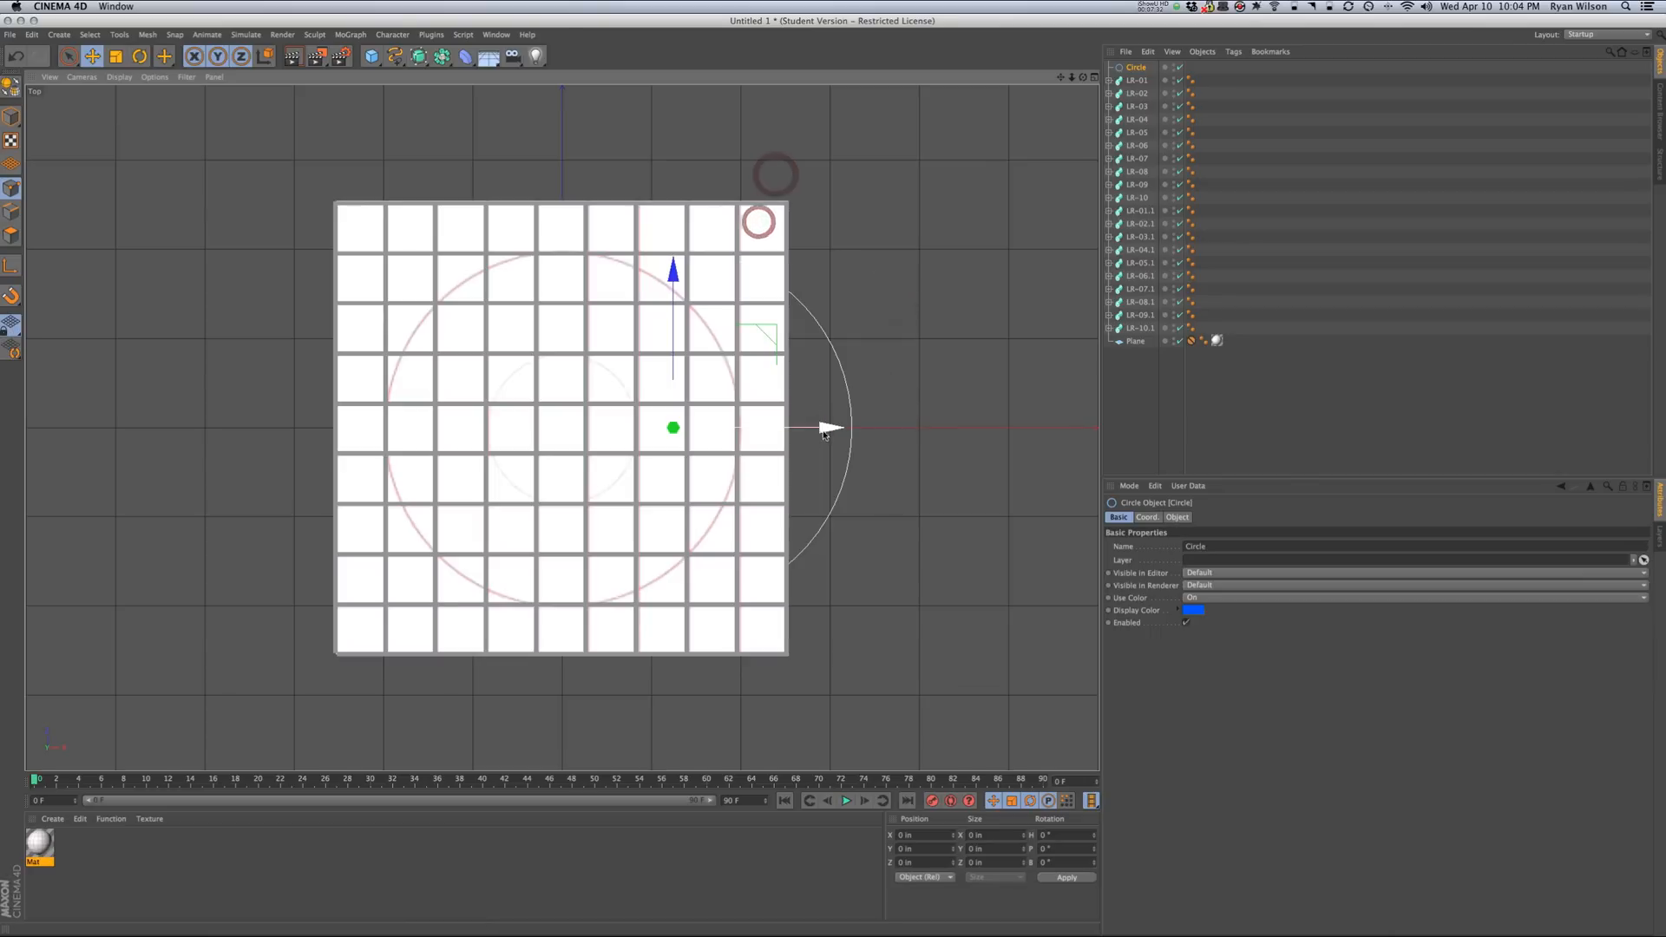
pyautogui.click(1142, 81)
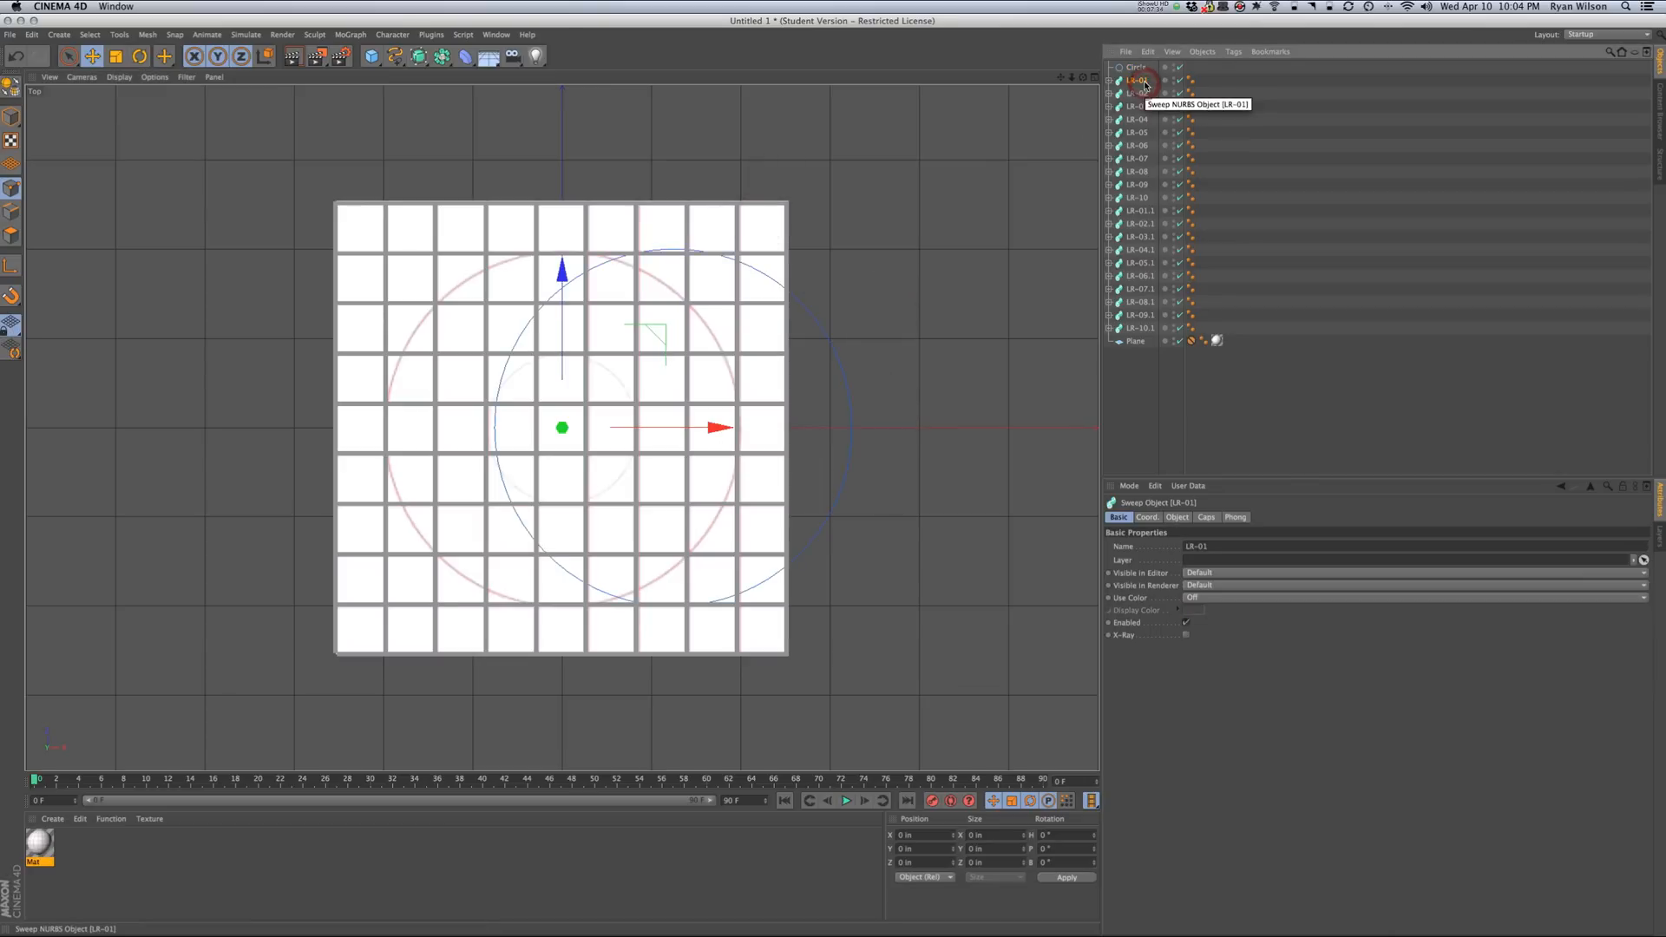
pyautogui.click(1136, 67)
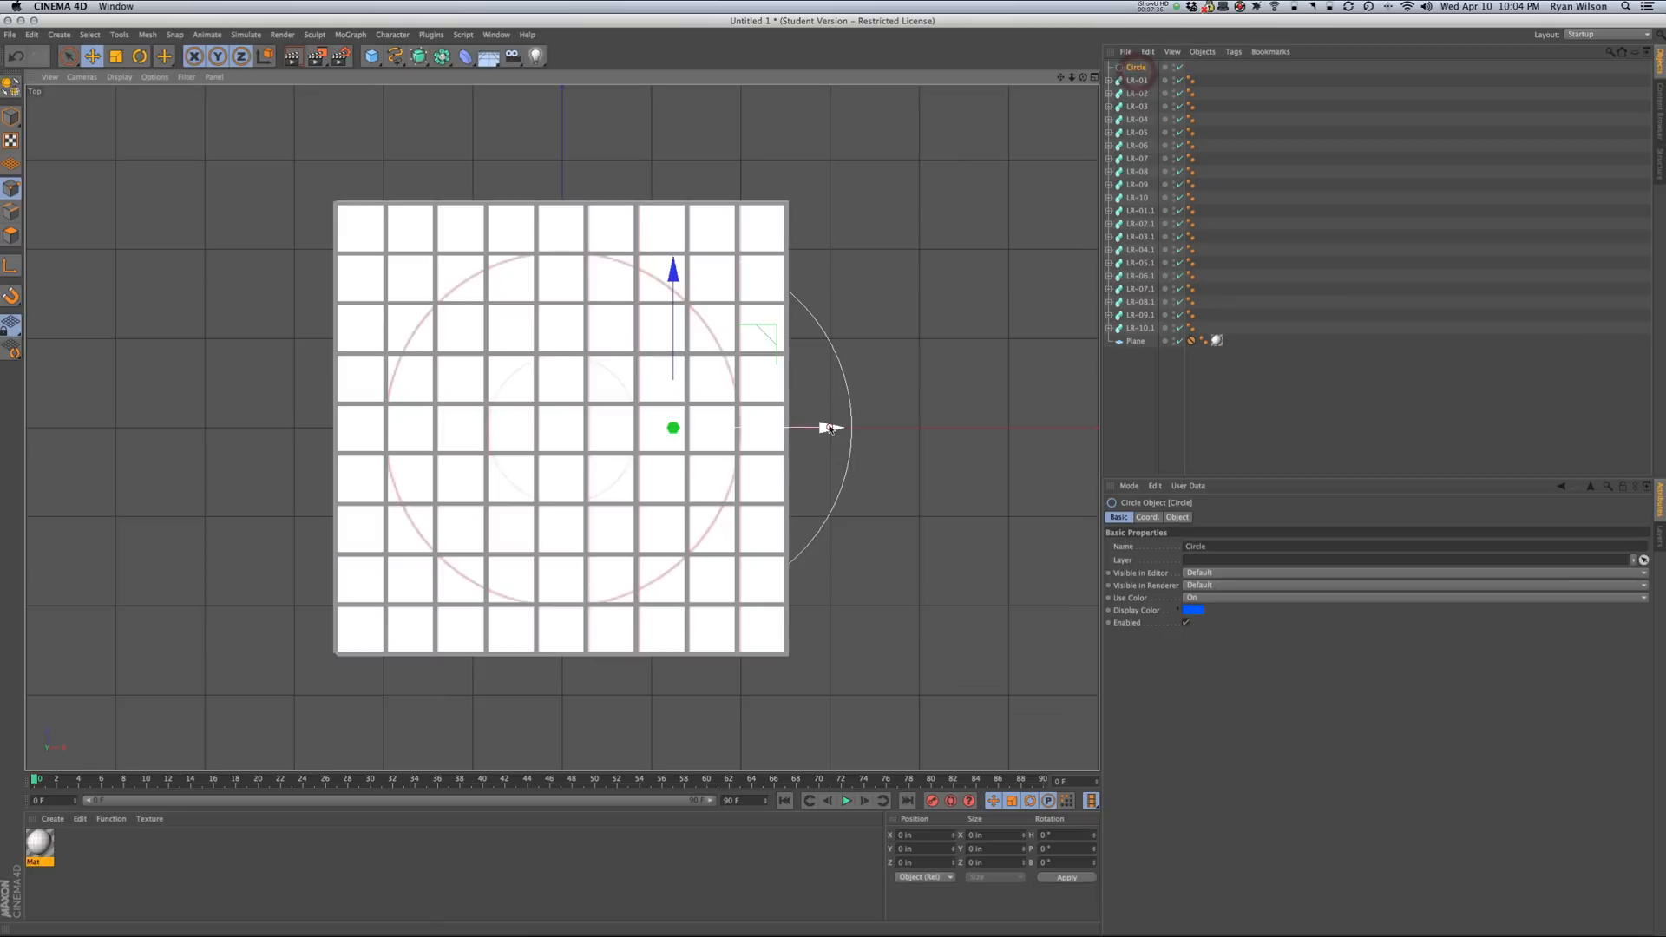
pyautogui.moveTo(828, 428); pyautogui.dragTo(717, 432)
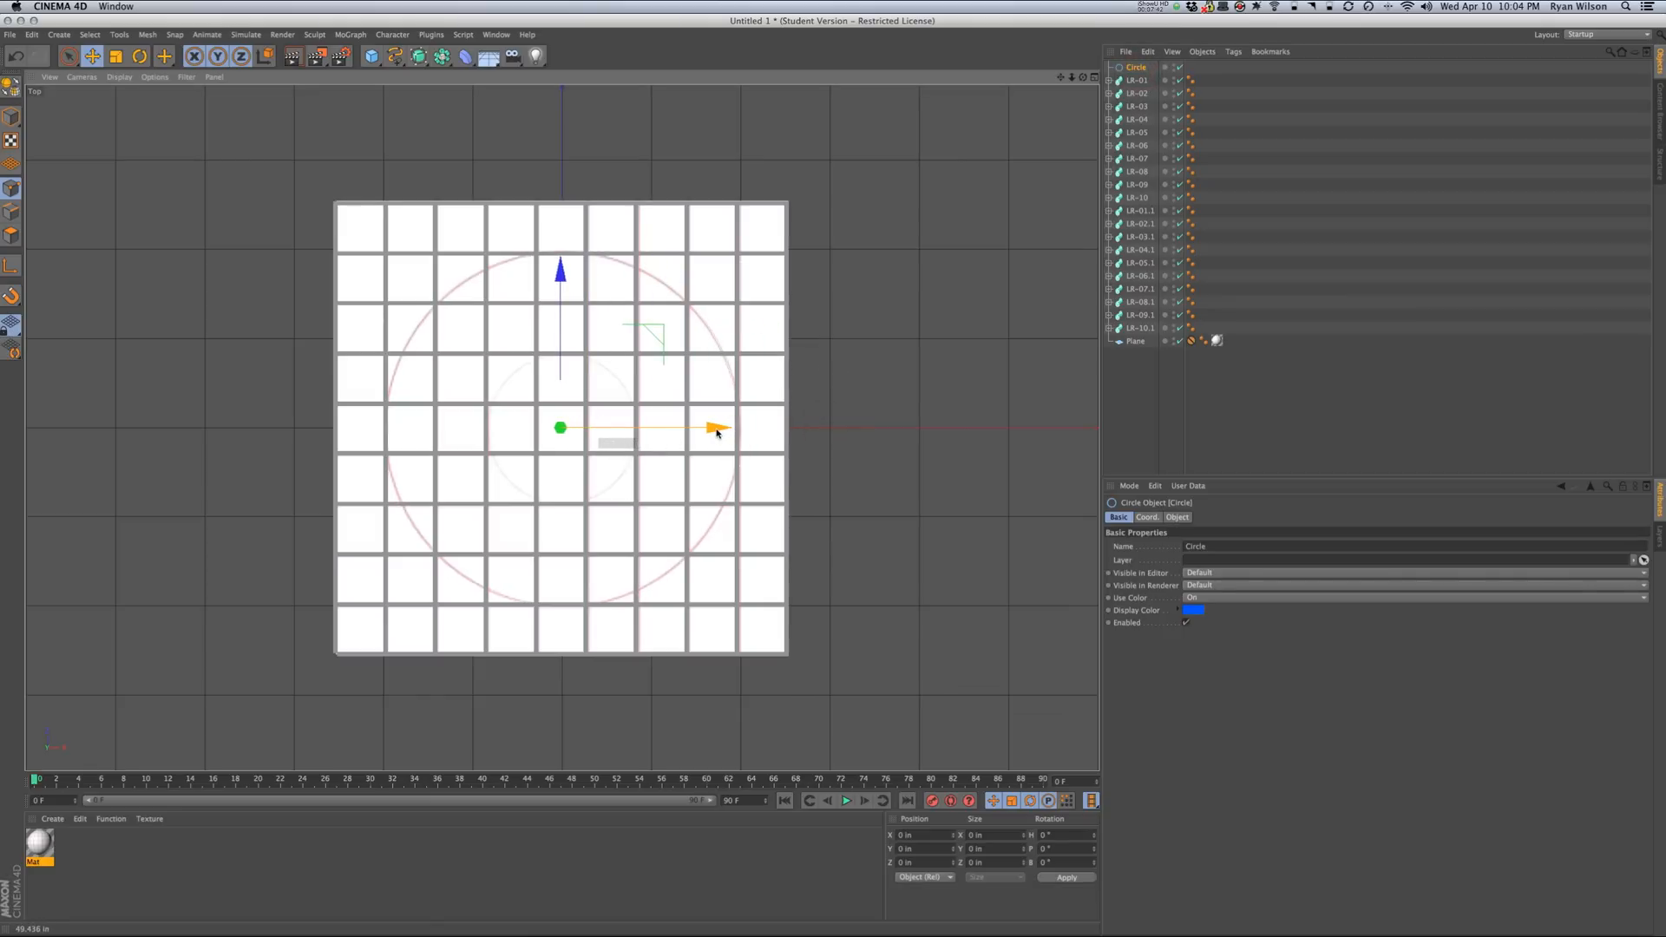
pyautogui.moveTo(716, 433); pyautogui.dragTo(716, 432)
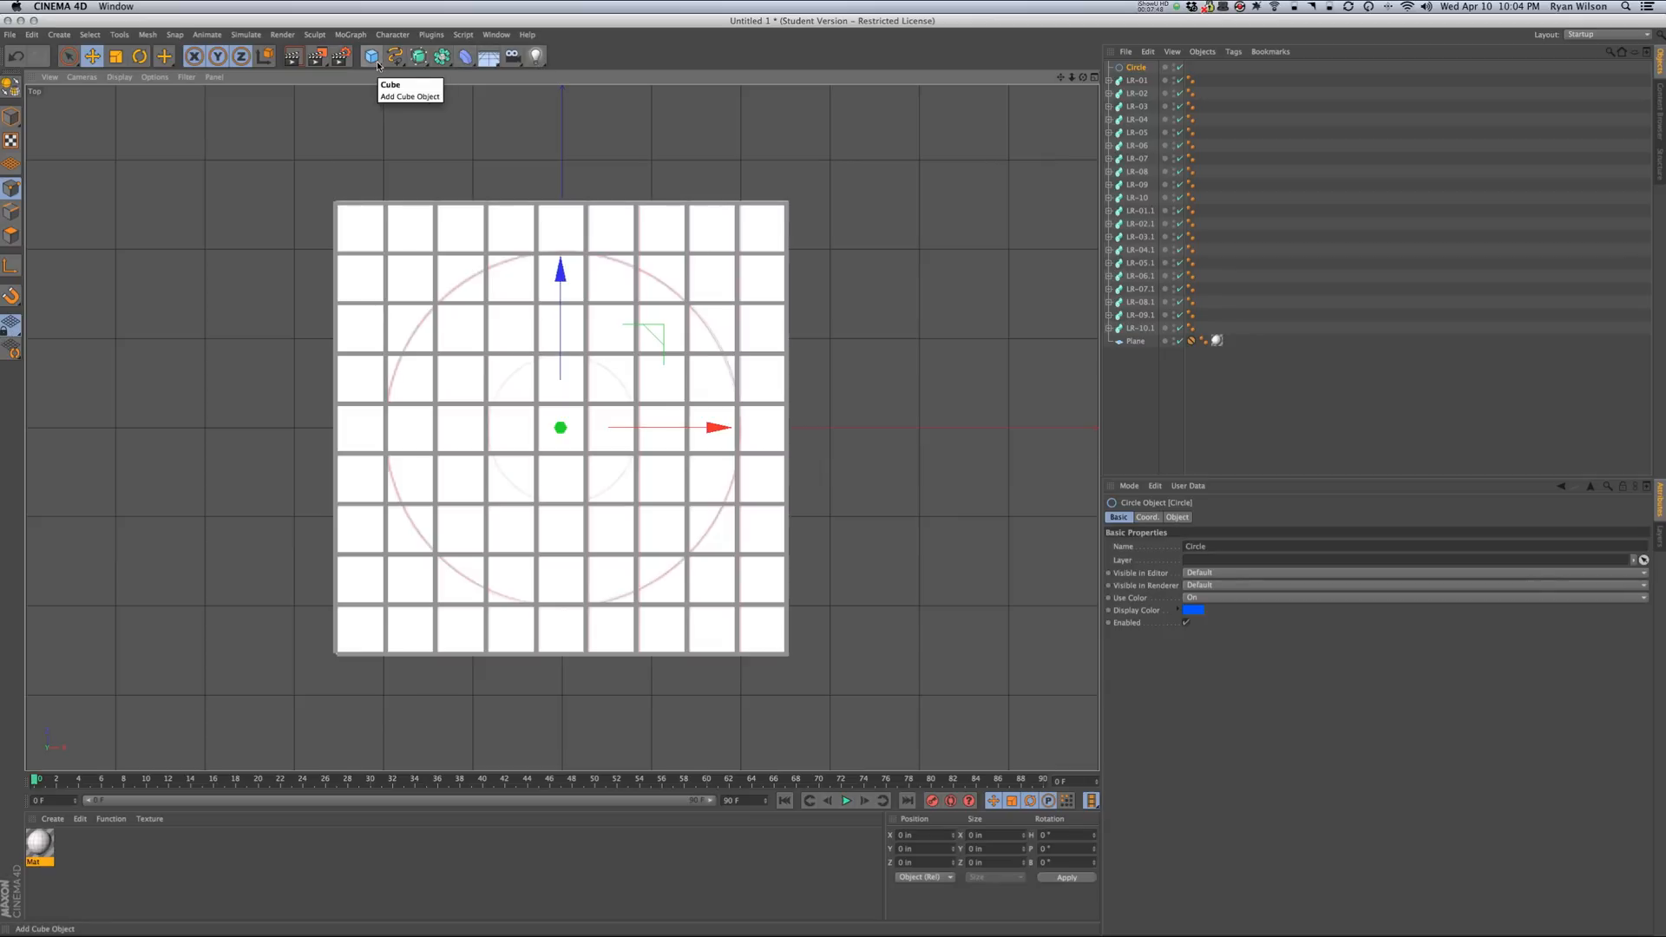
# - Add a Rectangle spline in the Perspective view and set its width and height to 2 in
pyautogui.press('F1')
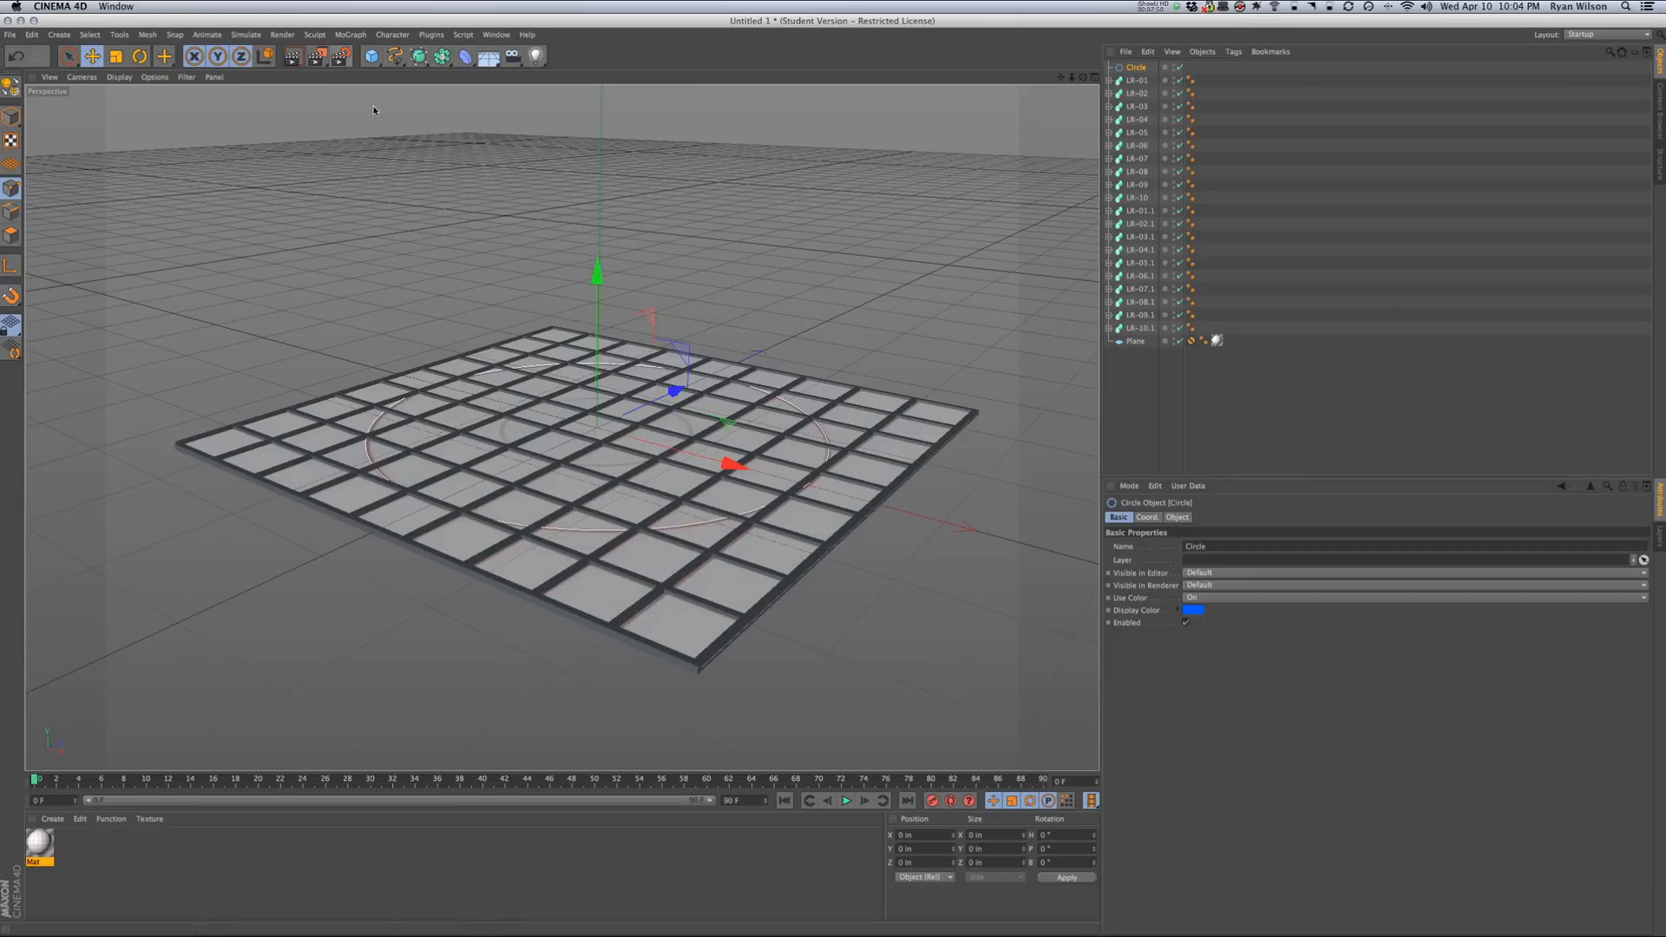
pyautogui.moveTo(395, 57); pyautogui.dragTo(514, 138)
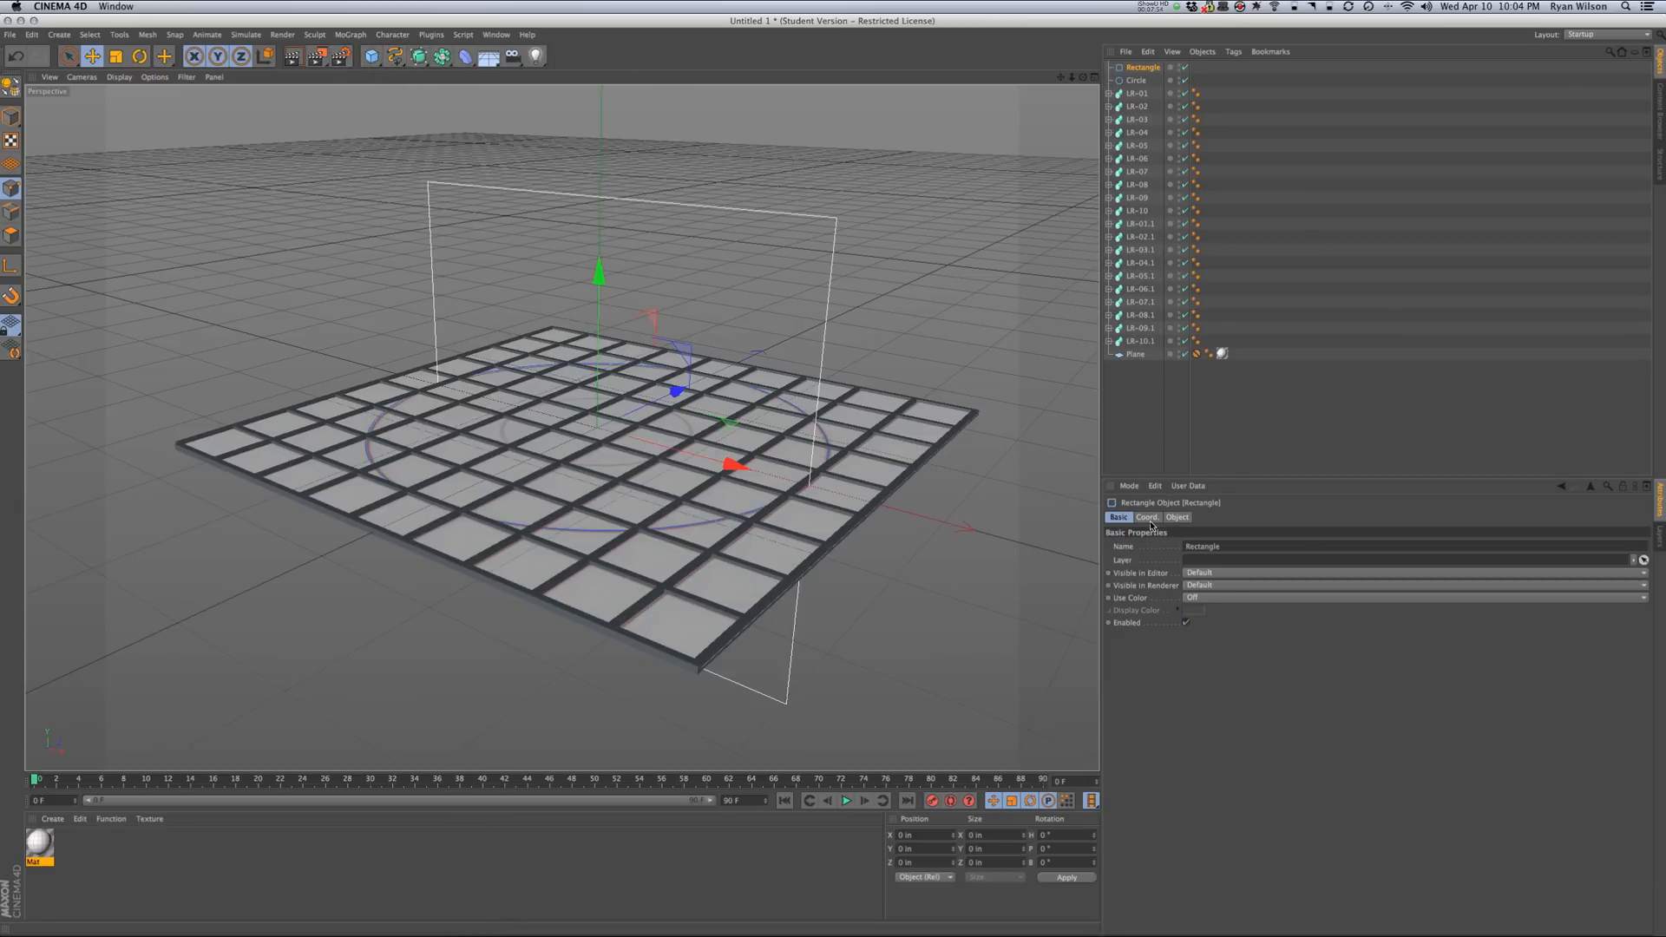
pyautogui.click(1177, 517)
pyautogui.doubleClick(1203, 547)
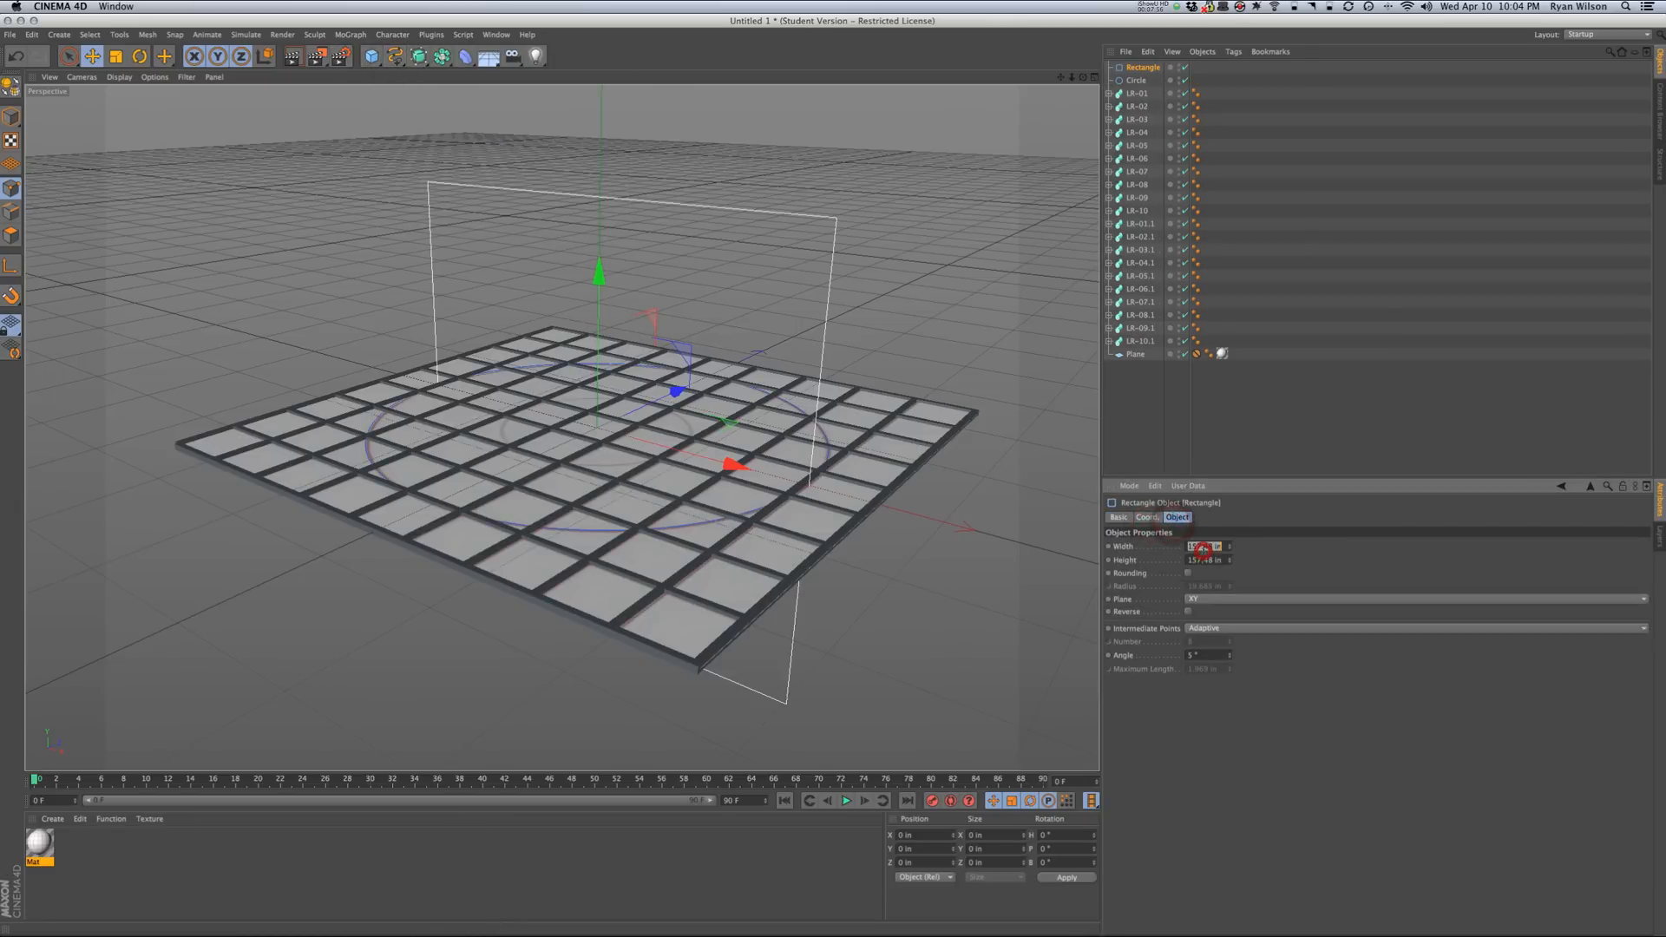
pyautogui.write('2')
pyautogui.press('Tab')
pyautogui.write('2')
pyautogui.press('Return')
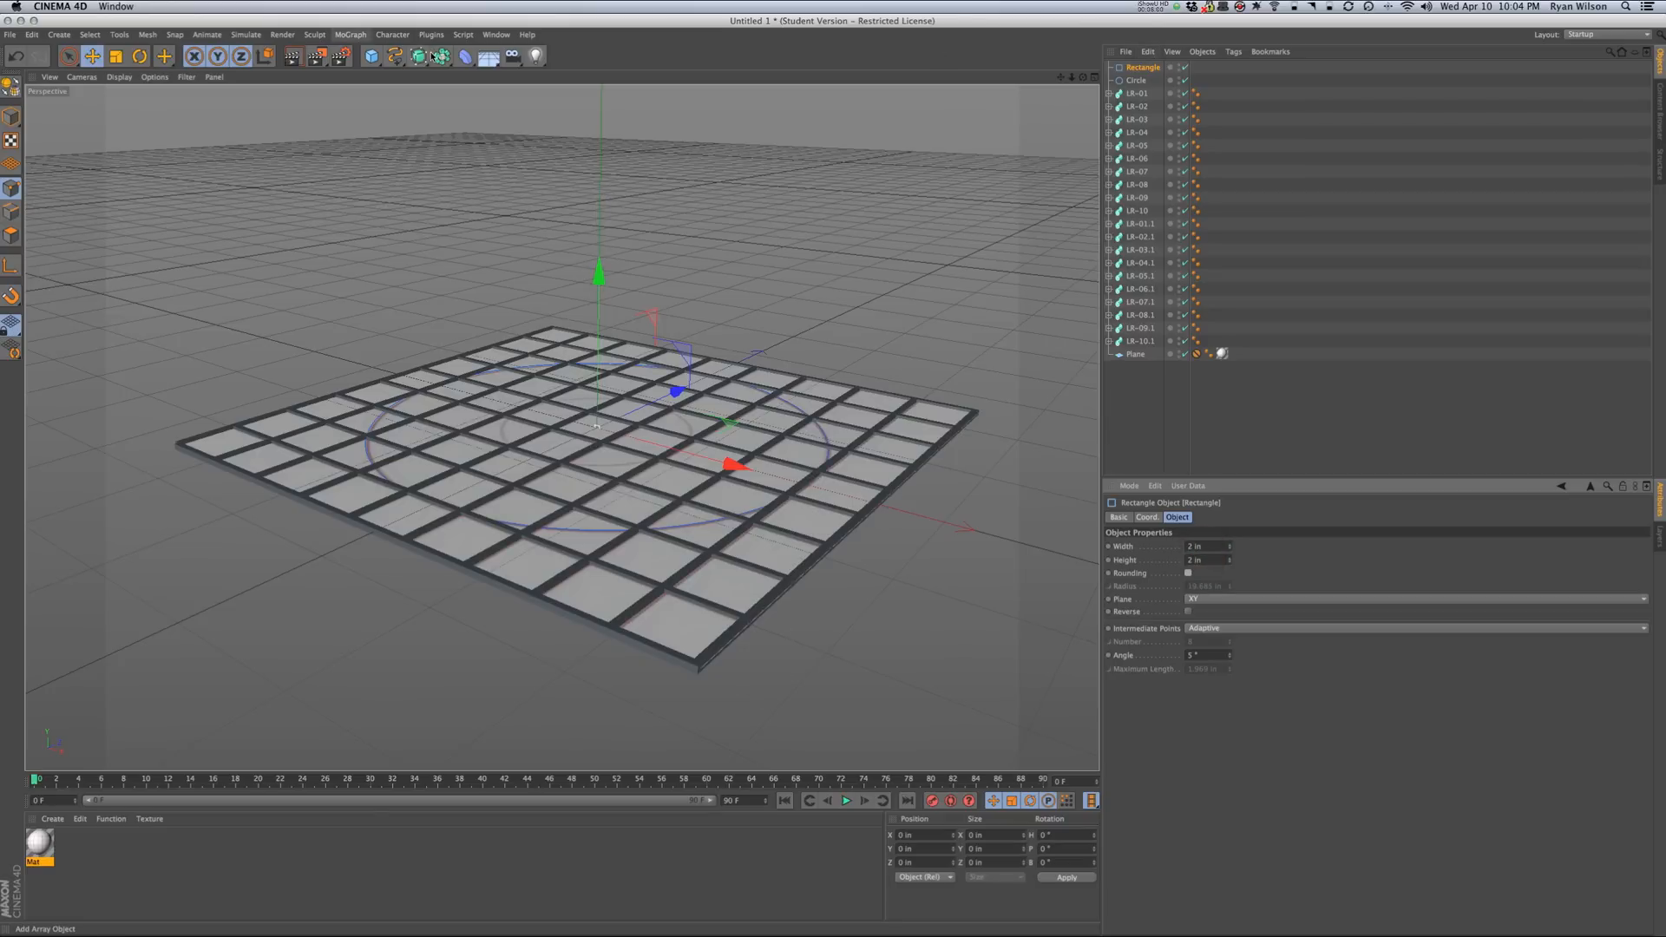
# - Add a Sweep NURBS and nest the Rectangle and Circle splines inside it to form the ring
pyautogui.moveTo(419, 57); pyautogui.dragTo(475, 119)
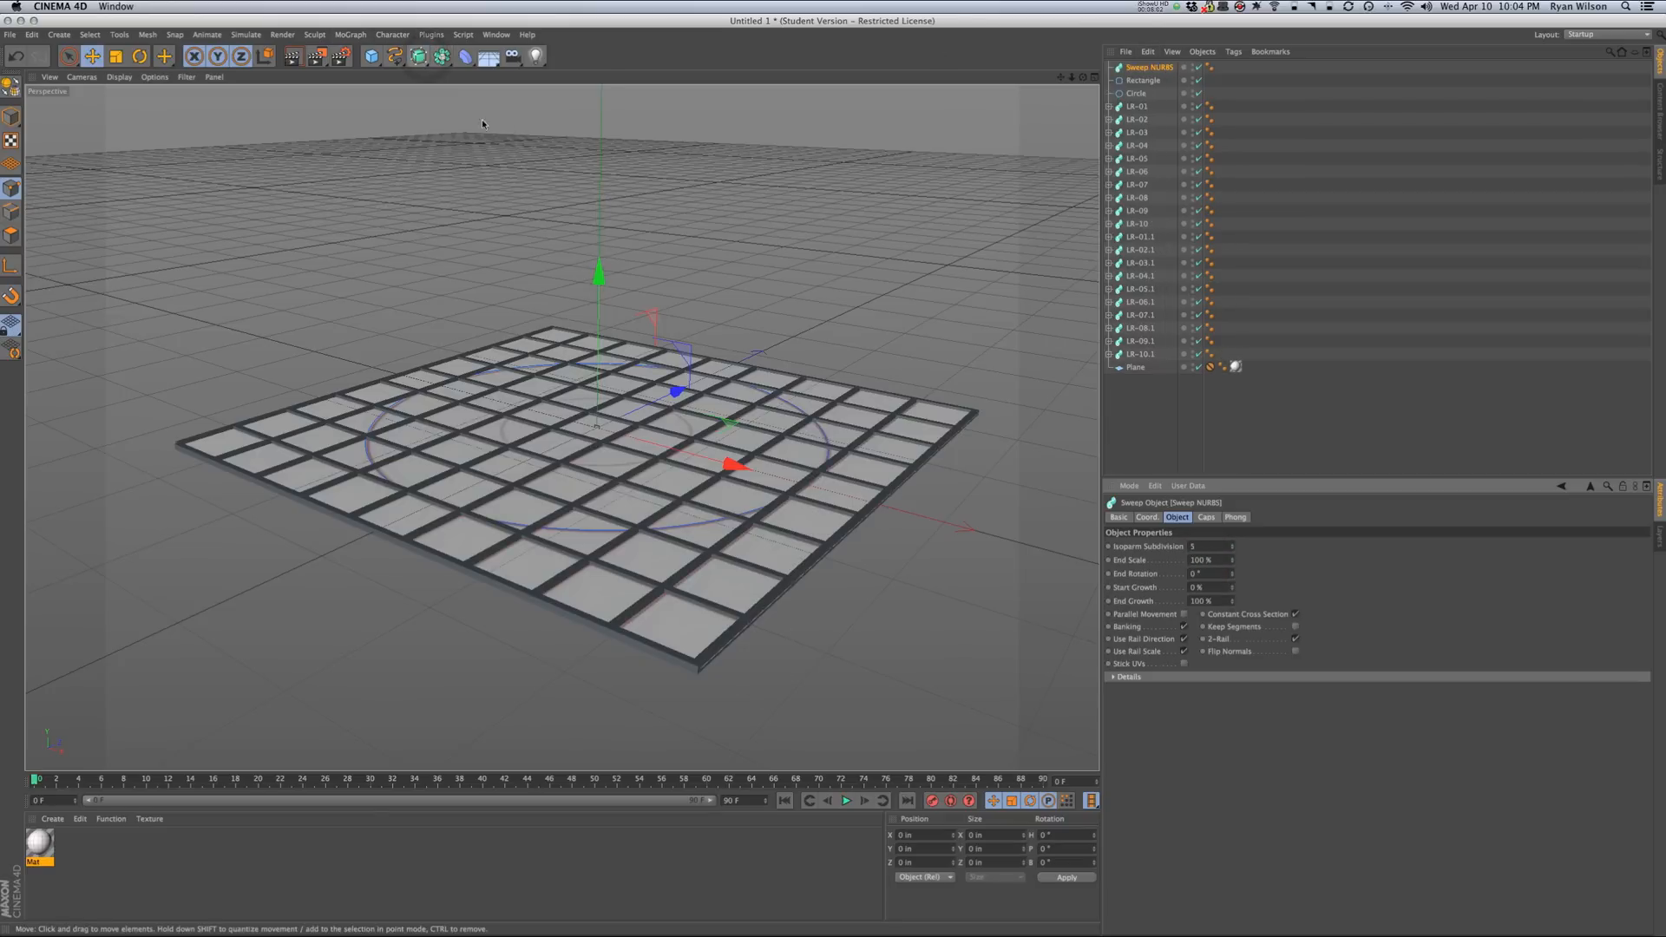
pyautogui.click(1137, 93)
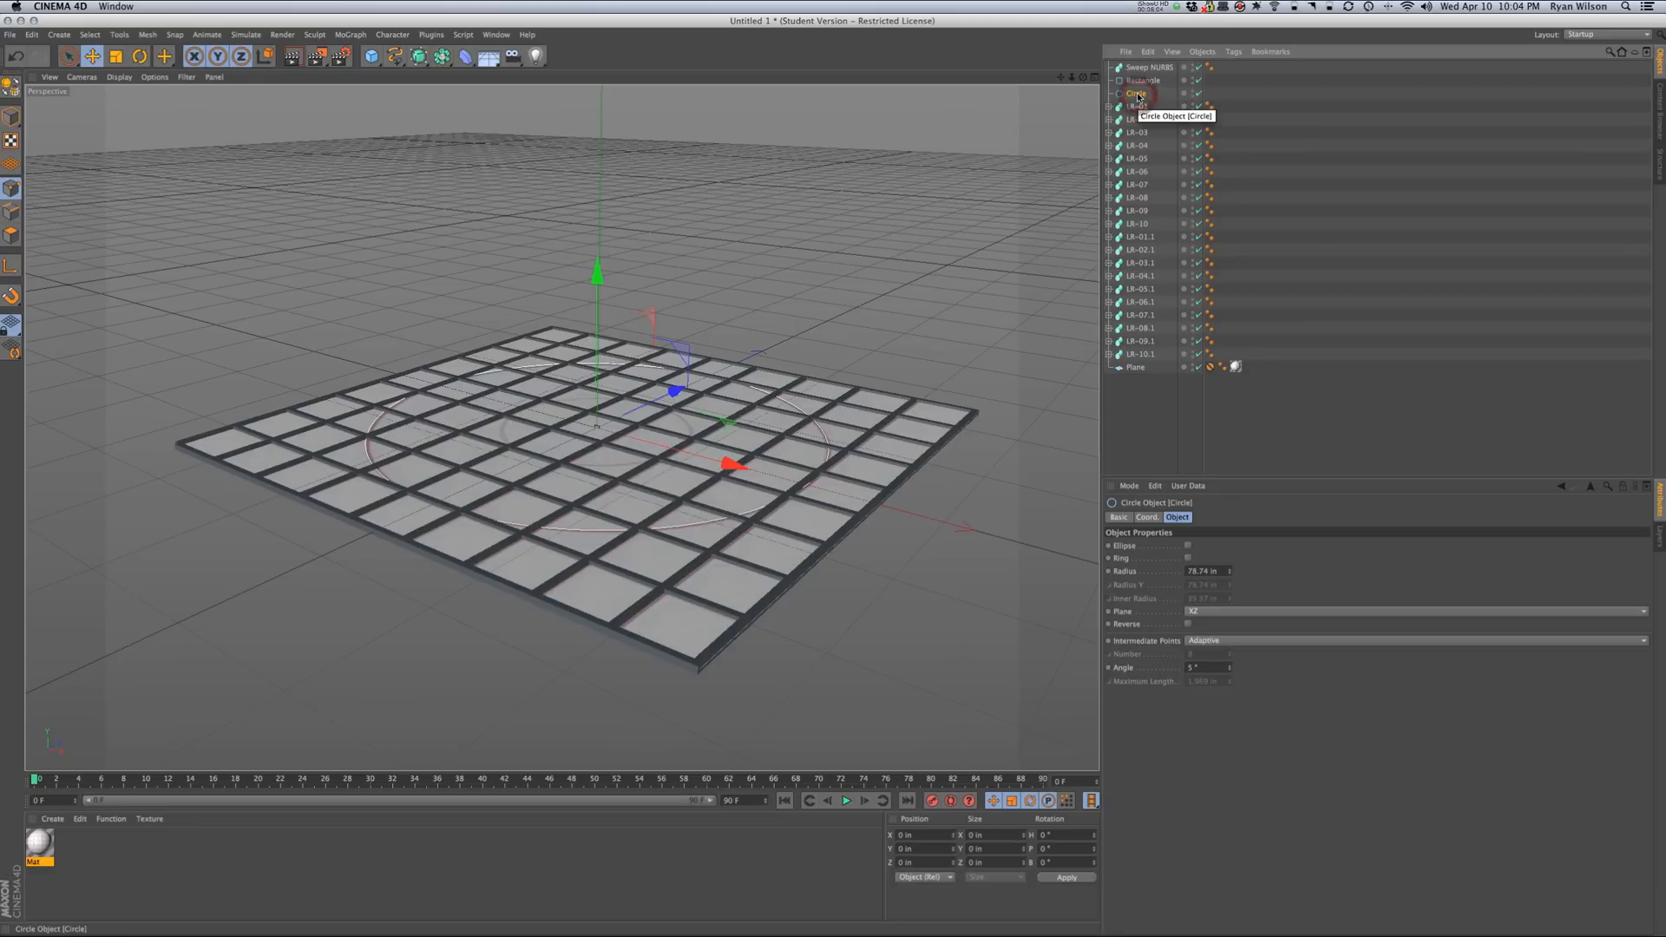
pyautogui.keyDown('shift'); pyautogui.click(1142, 81); pyautogui.keyUp('shift')
pyautogui.moveTo(1142, 80); pyautogui.dragTo(1143, 69)
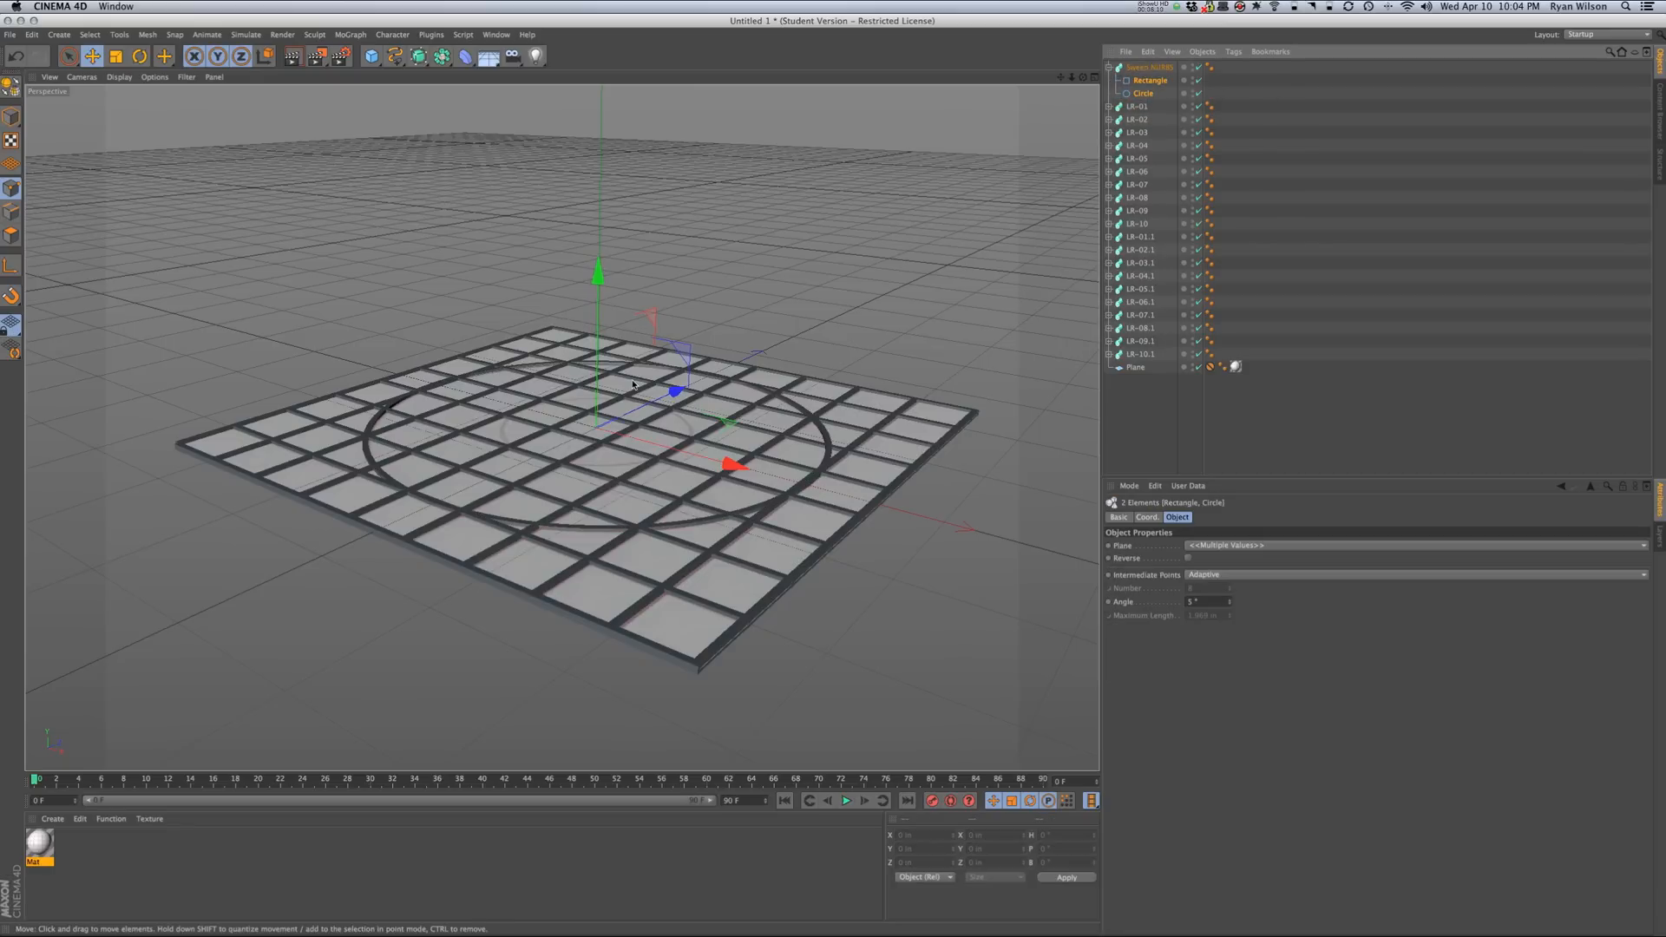
pyautogui.click(1108, 68)
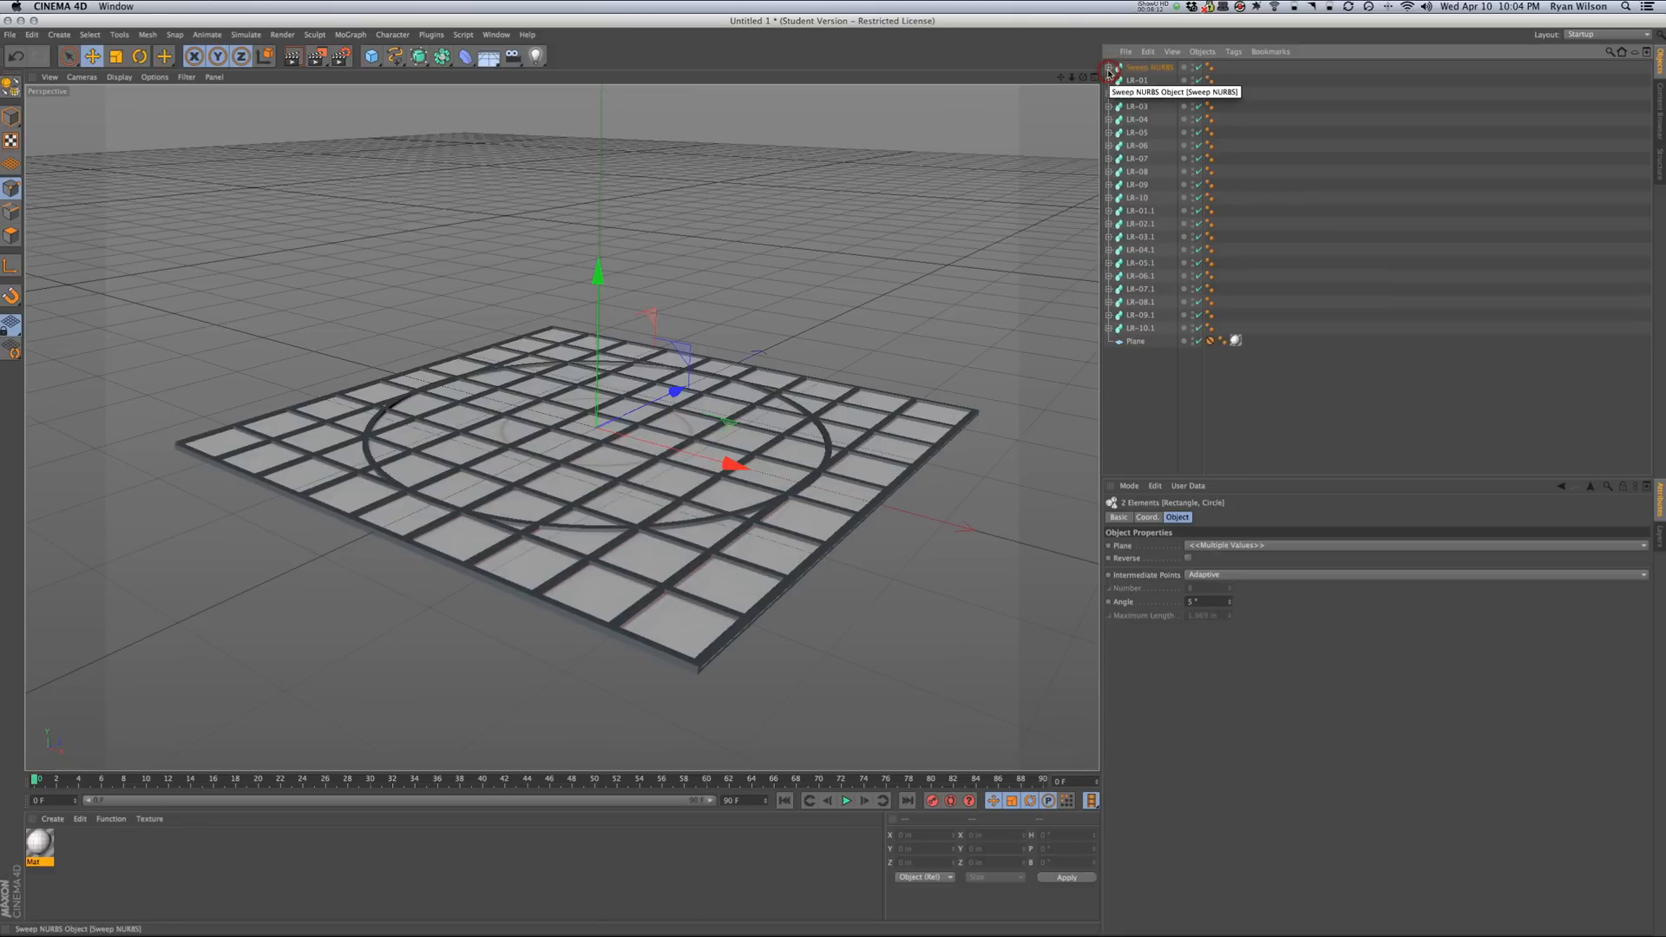
# - Duplicate the ring's Sweep NURBS in the Top view and name the two sweeps Large Circle and Small Circle
pyautogui.press('F2')
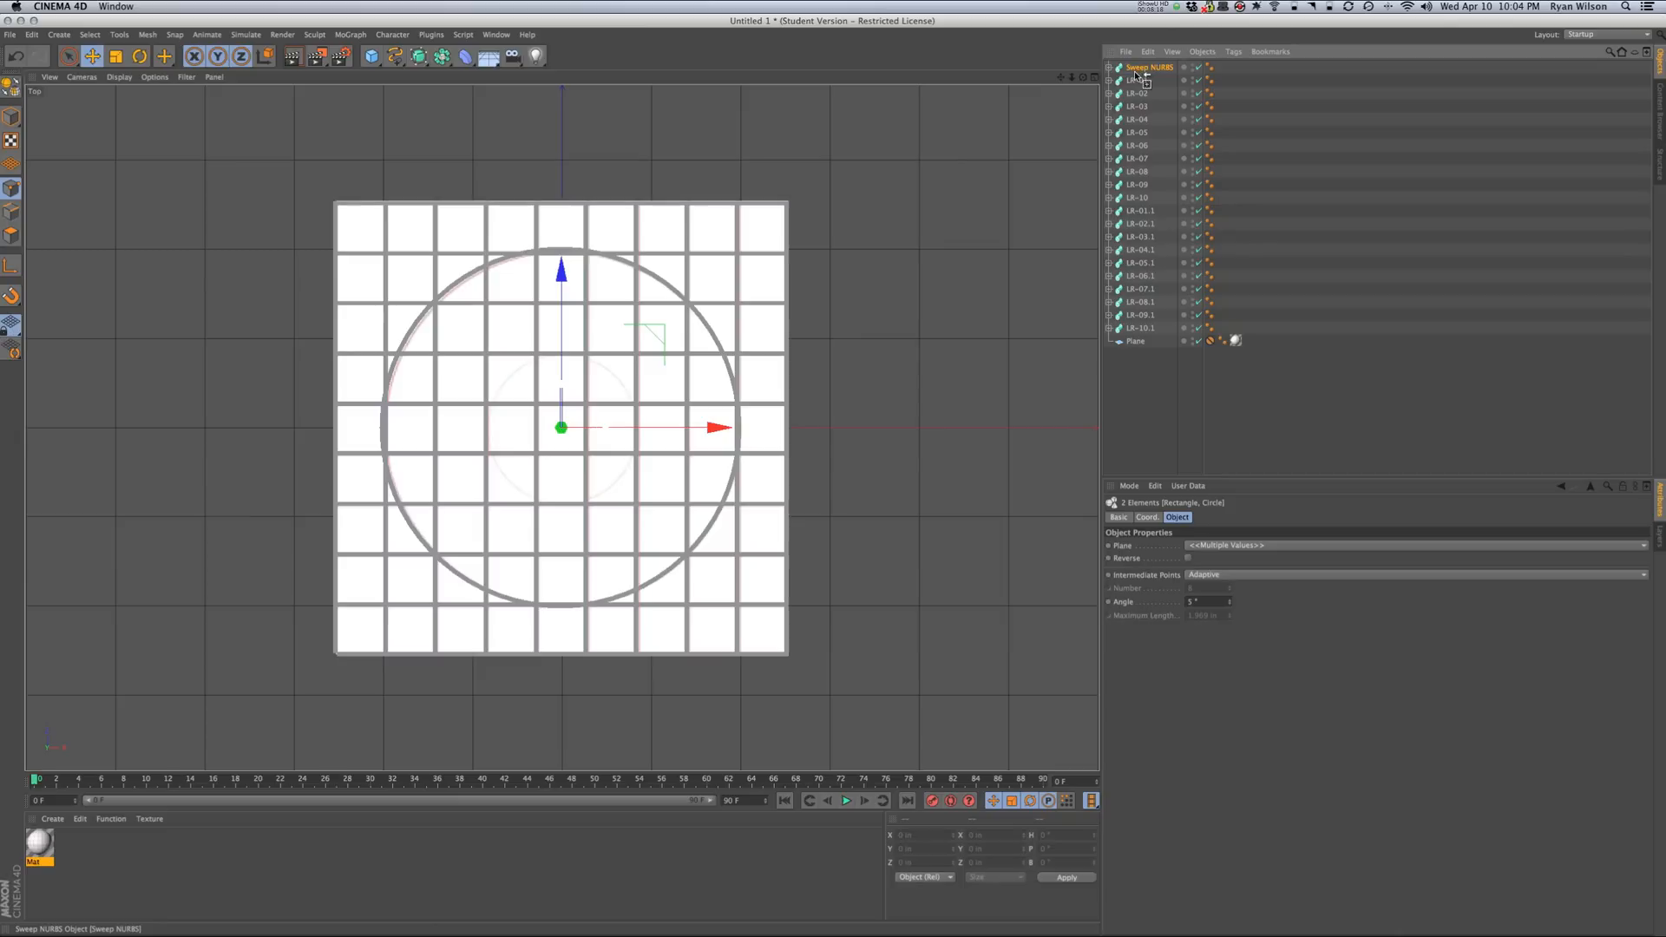
pyautogui.keyDown('ctrl'); pyautogui.moveTo(1135, 78); pyautogui.dragTo(1156, 75); pyautogui.keyUp('ctrl')
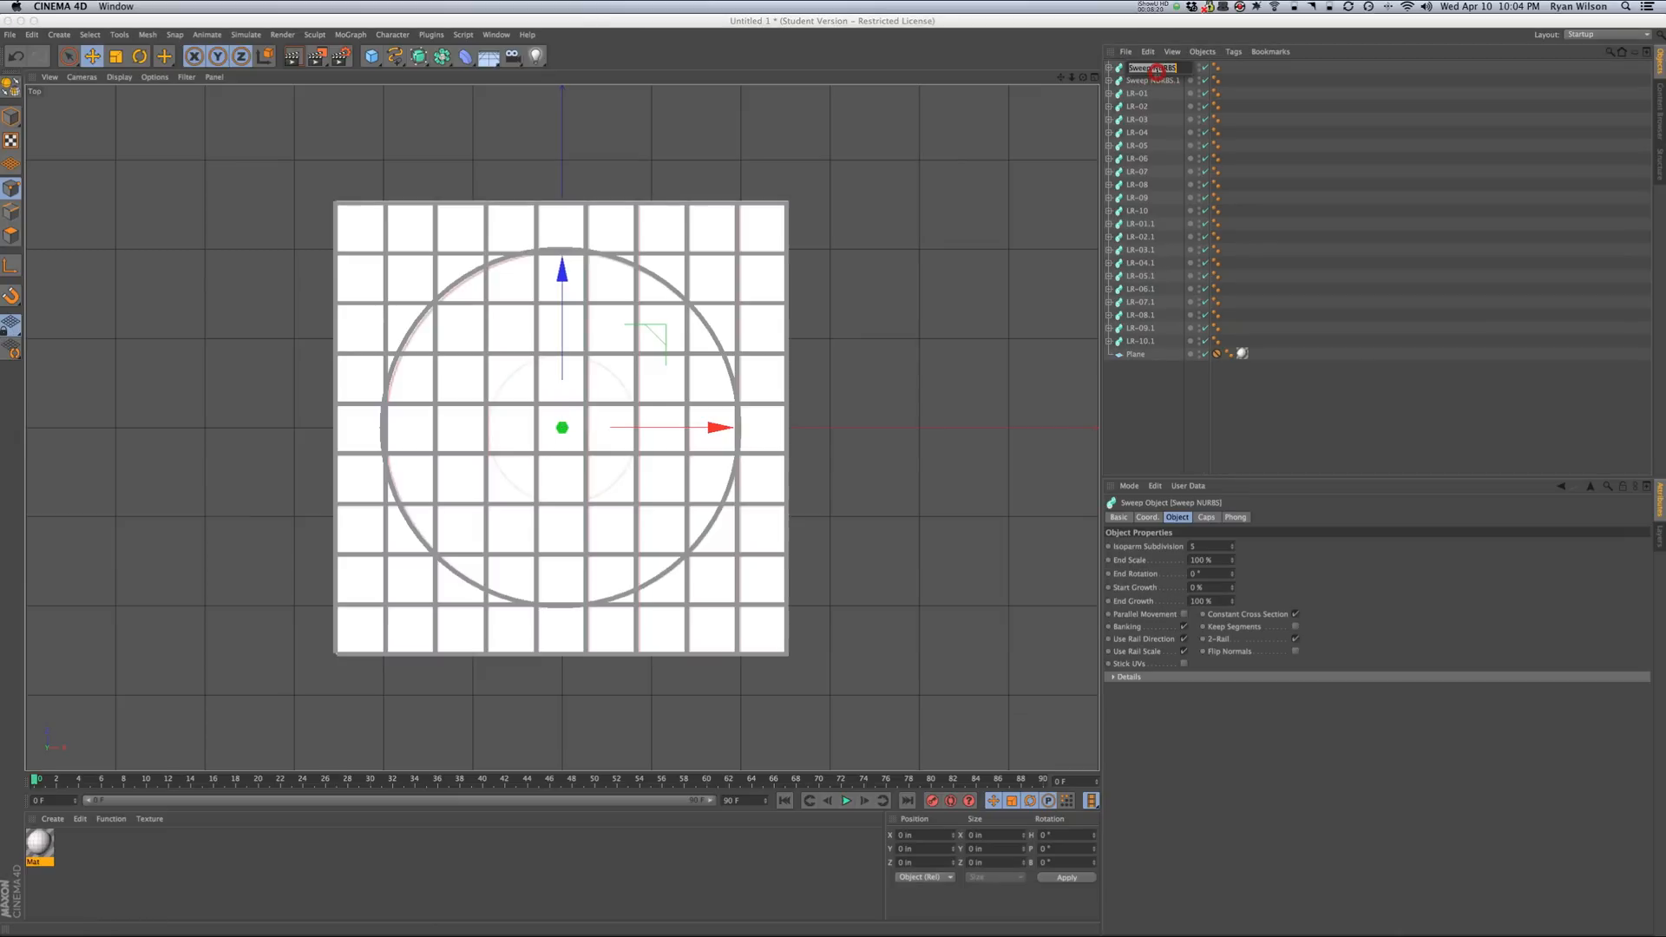
pyautogui.doubleClick(1154, 68)
pyautogui.press('Return')
pyautogui.doubleClick(1154, 80)
pyautogui.write('Small Circle')
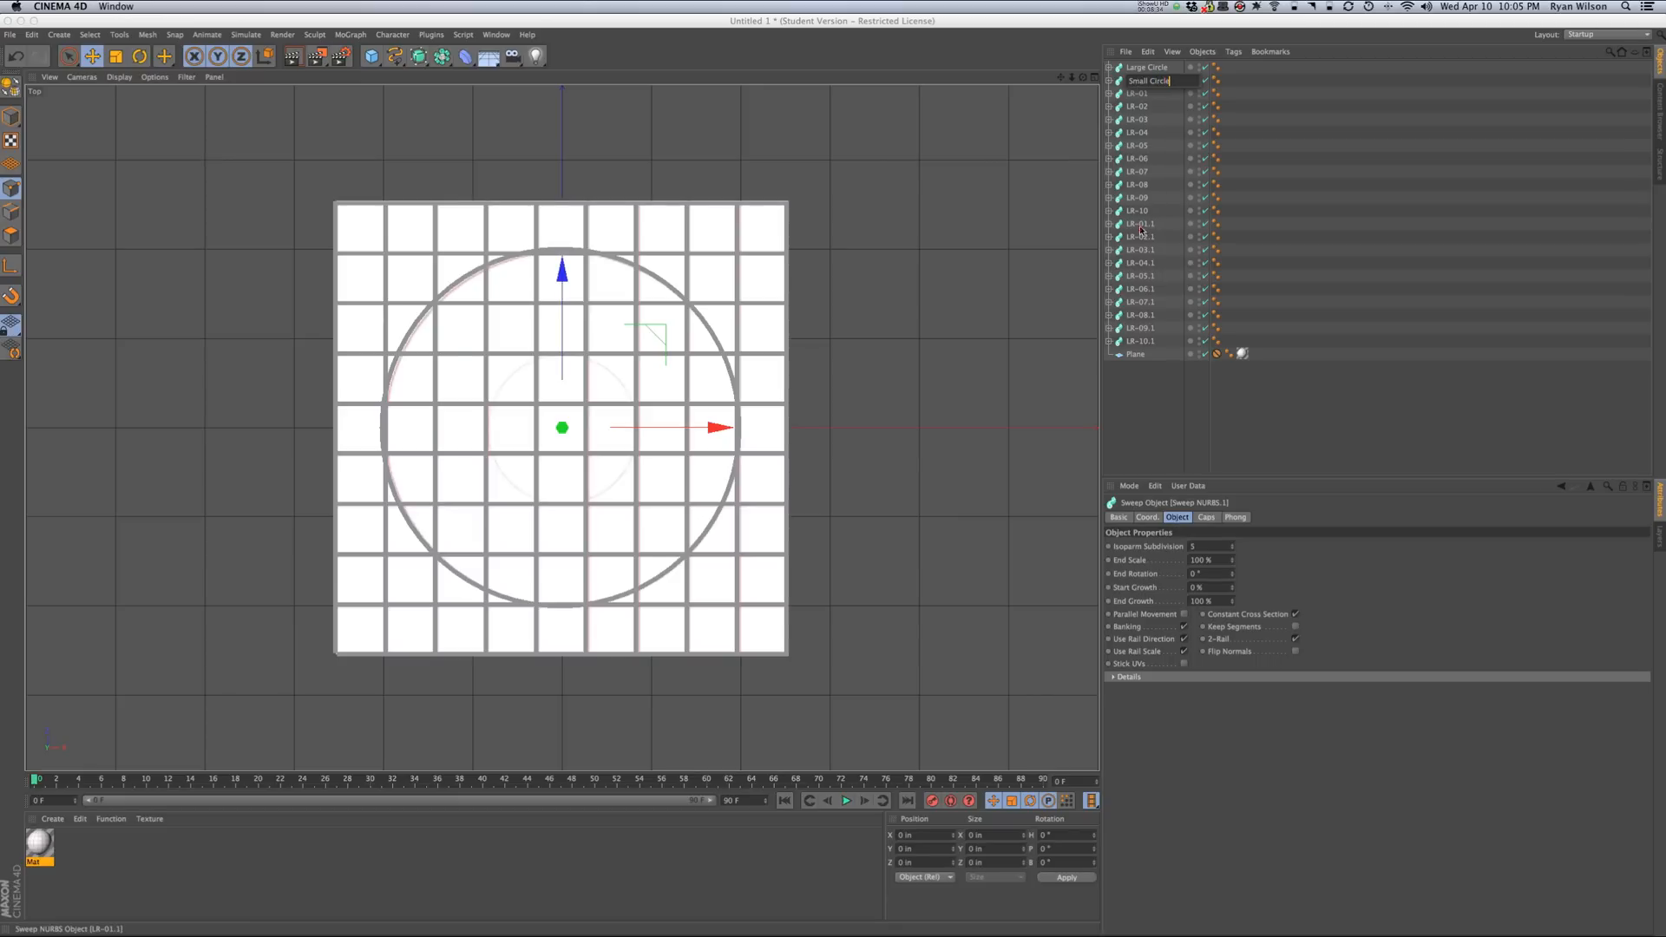
# - Rename the first three vertical bars by replacing the LR prefix with TB, giving TB-01.1, TB-02.1 and TB-03.1
pyautogui.click(1136, 228)
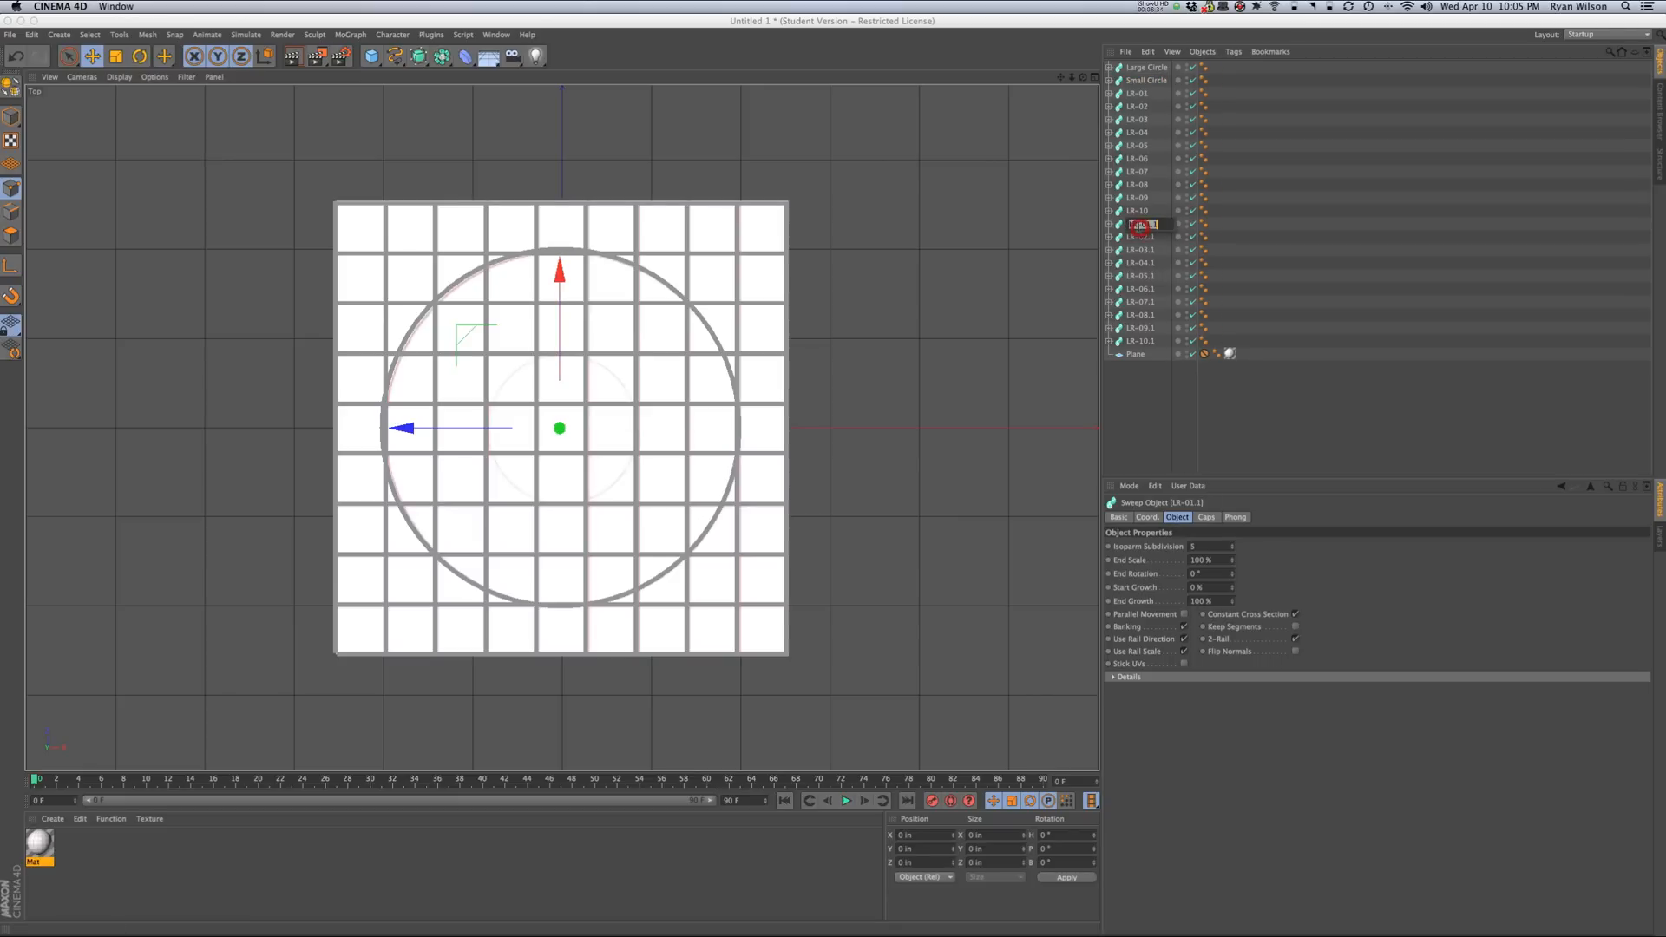
pyautogui.doubleClick(1137, 224)
pyautogui.write('TB')
pyautogui.click(1137, 237)
pyautogui.doubleClick(1135, 237)
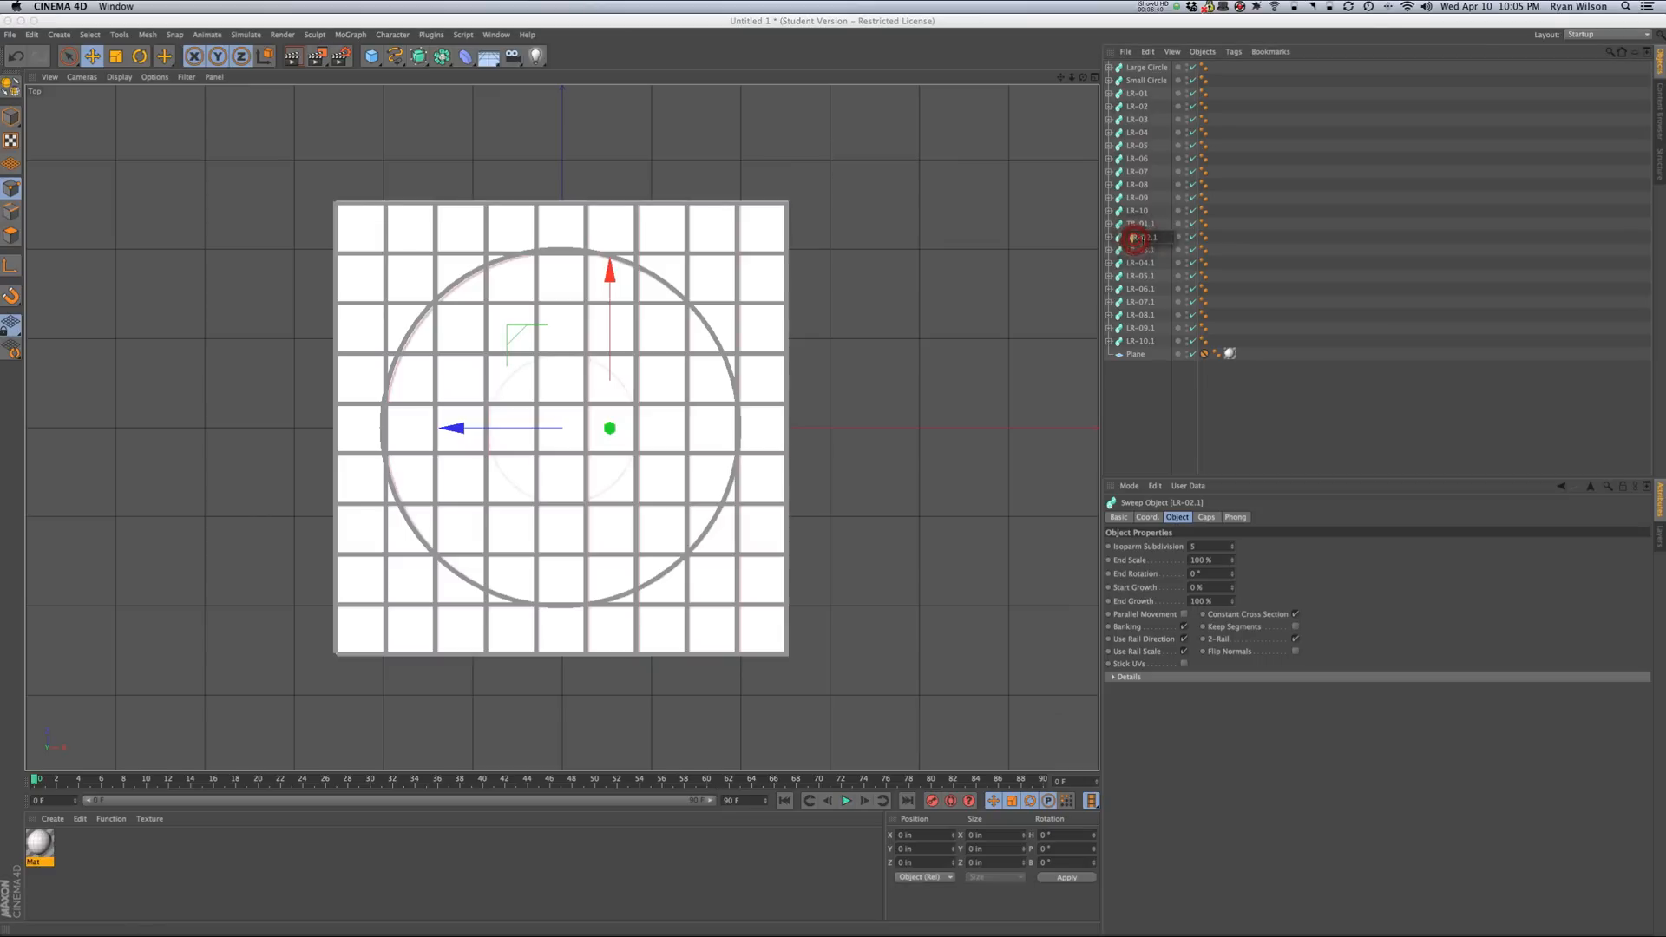
pyautogui.moveTo(1137, 238); pyautogui.dragTo(1126, 237)
pyautogui.write('TB')
pyautogui.click(1136, 250)
pyautogui.doubleClick(1137, 250)
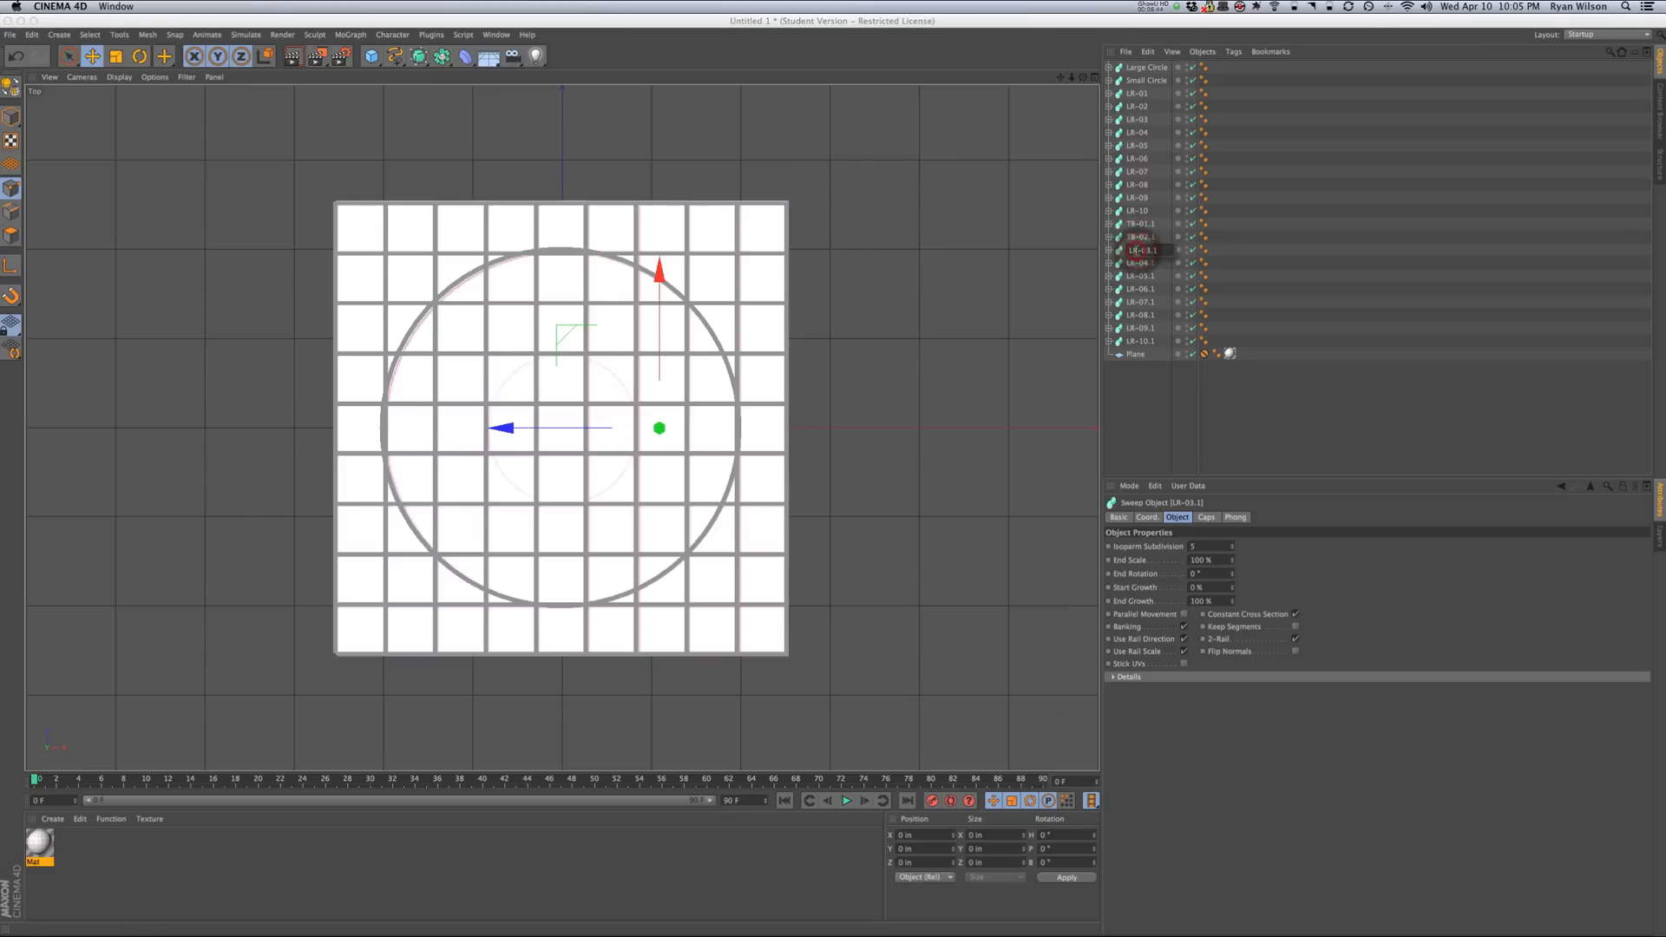
pyautogui.press('BackSpace')
pyautogui.press('BackSpace')
pyautogui.write('TB')
# - Change the prefix of vertical bars 04 to 06 to TB, giving TB-04.1, TB-05.1 and TB-06.1
pyautogui.doubleClick(1137, 263)
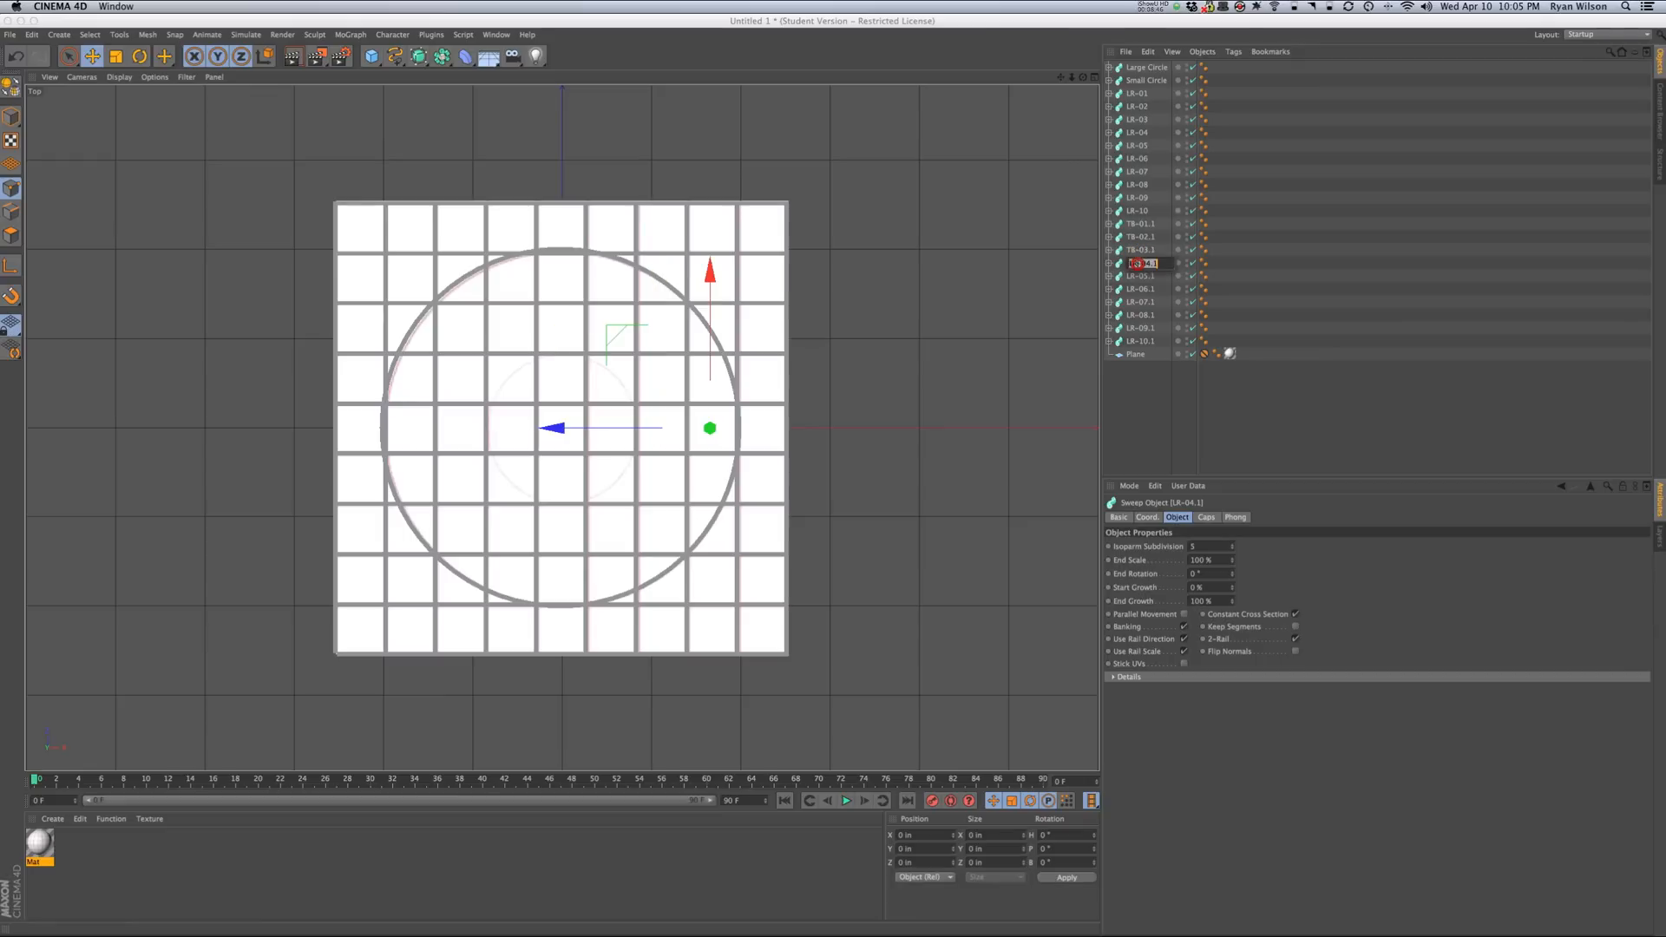
pyautogui.press('BackSpace')
pyautogui.press('BackSpace')
pyautogui.write('TB')
pyautogui.doubleClick(1144, 276)
pyautogui.press('BackSpace')
pyautogui.press('BackSpace')
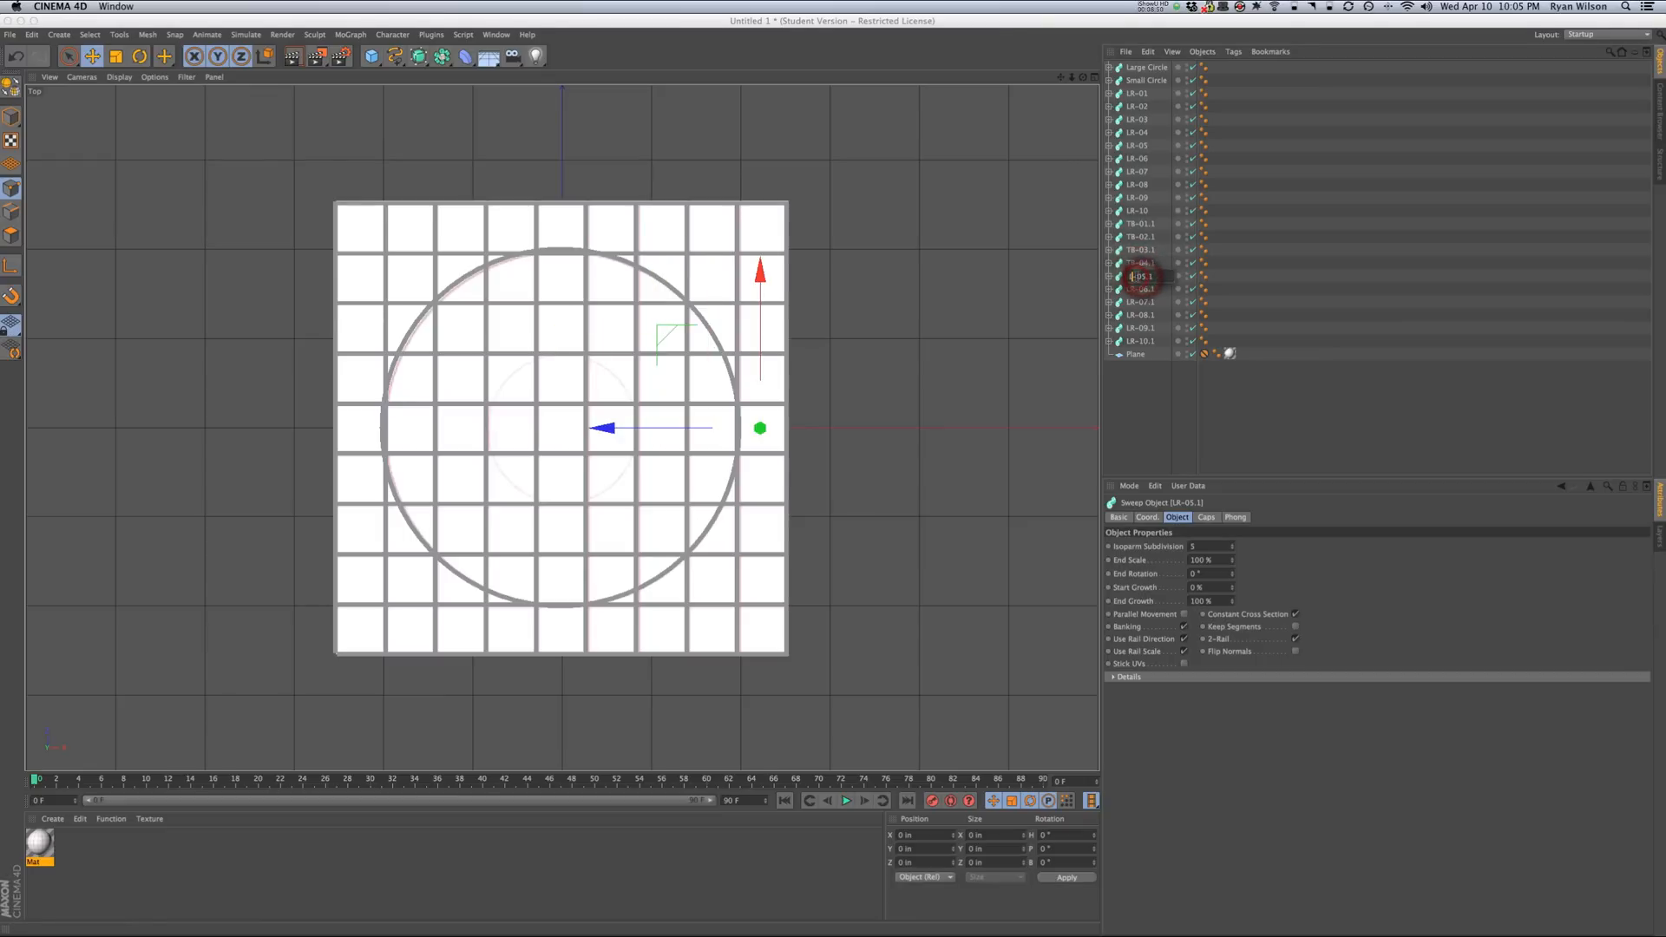
pyautogui.write('TB')
pyautogui.doubleClick(1137, 289)
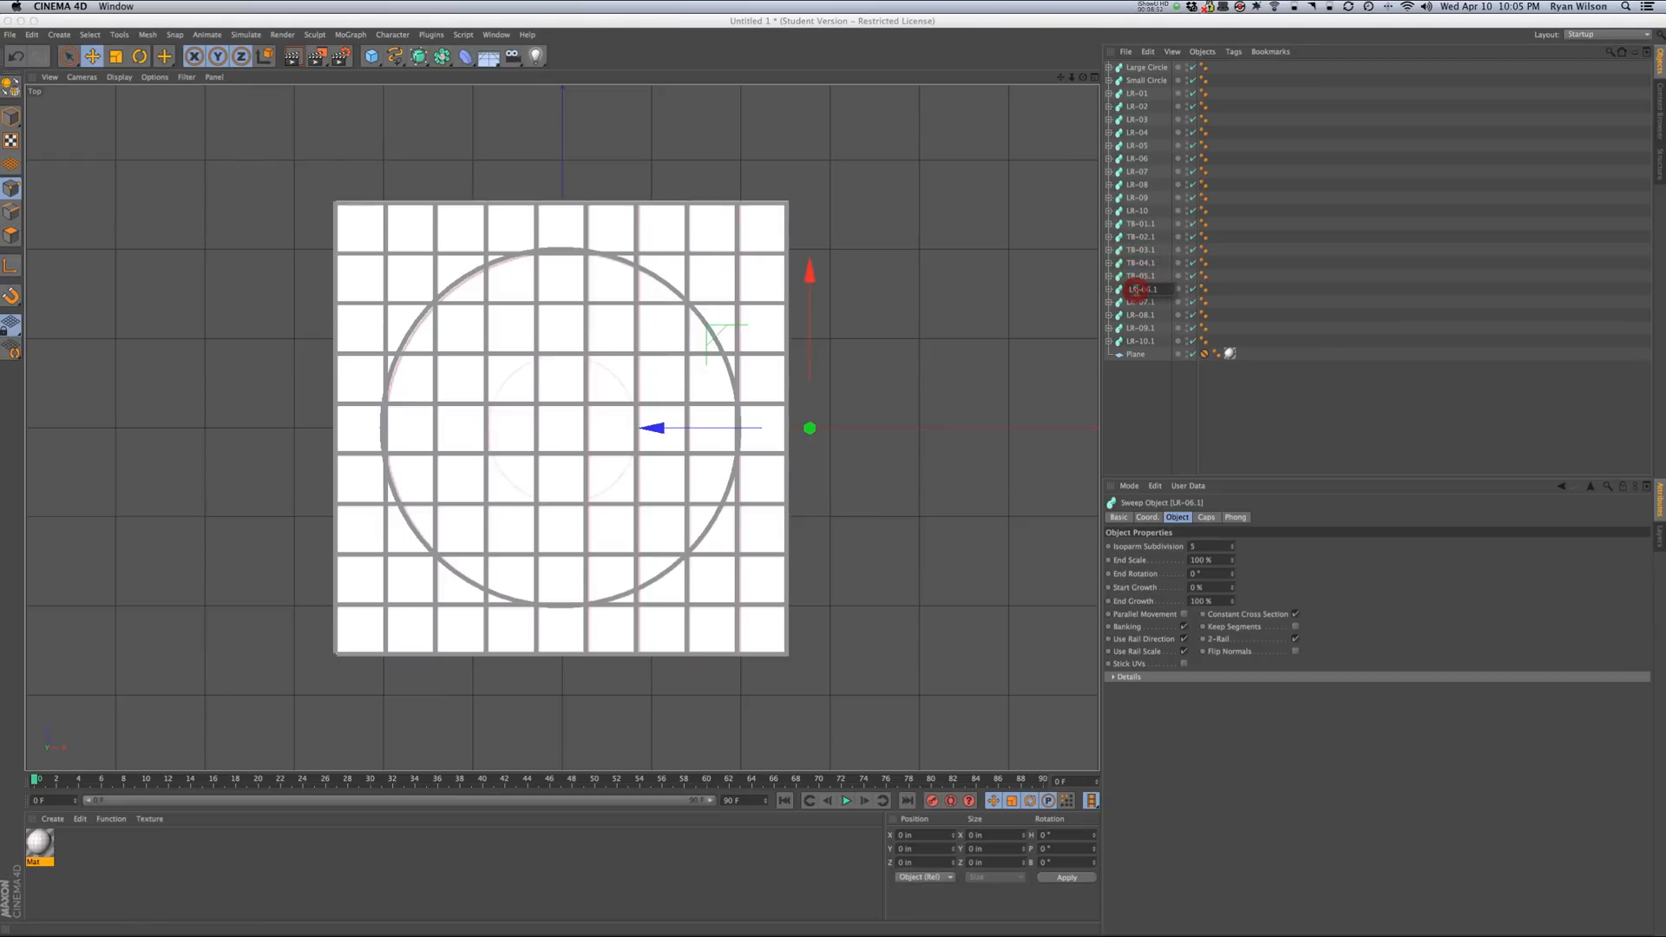
pyautogui.press('BackSpace')
pyautogui.press('BackSpace')
pyautogui.write('TB')
# - Change the prefix of the last four vertical bars to TB, giving TB-07.1, TB-08.1, TB-09.1 and TB-10.1
pyautogui.doubleClick(1137, 302)
pyautogui.press('BackSpace')
pyautogui.press('BackSpace')
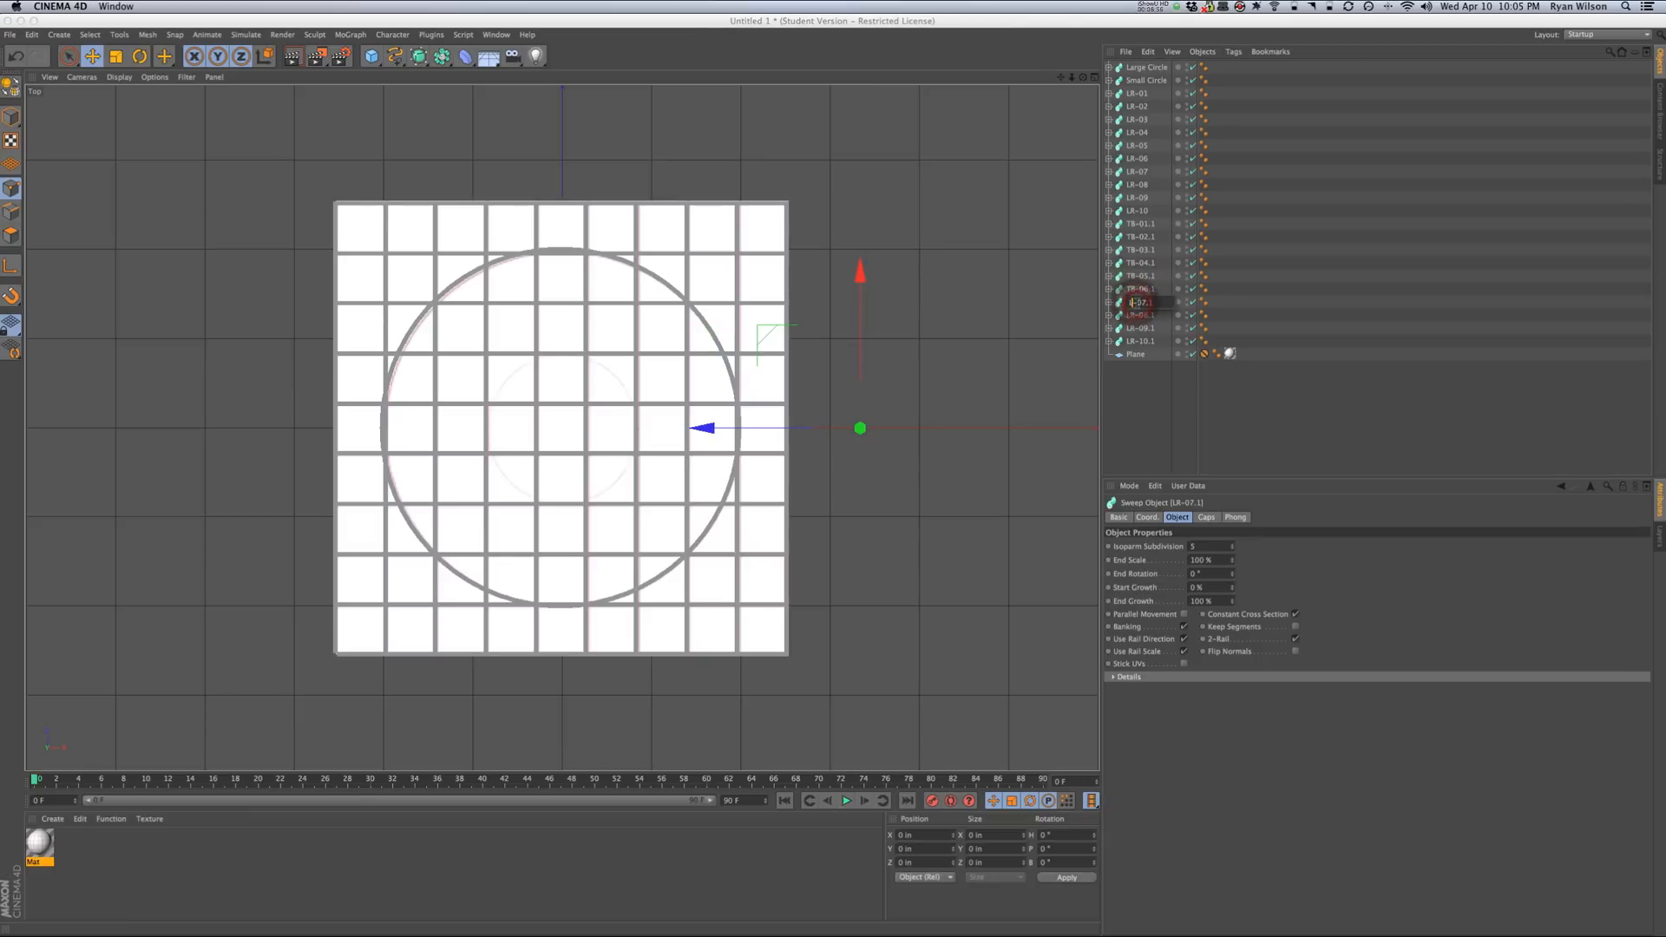
pyautogui.write('TB')
pyautogui.doubleClick(1136, 315)
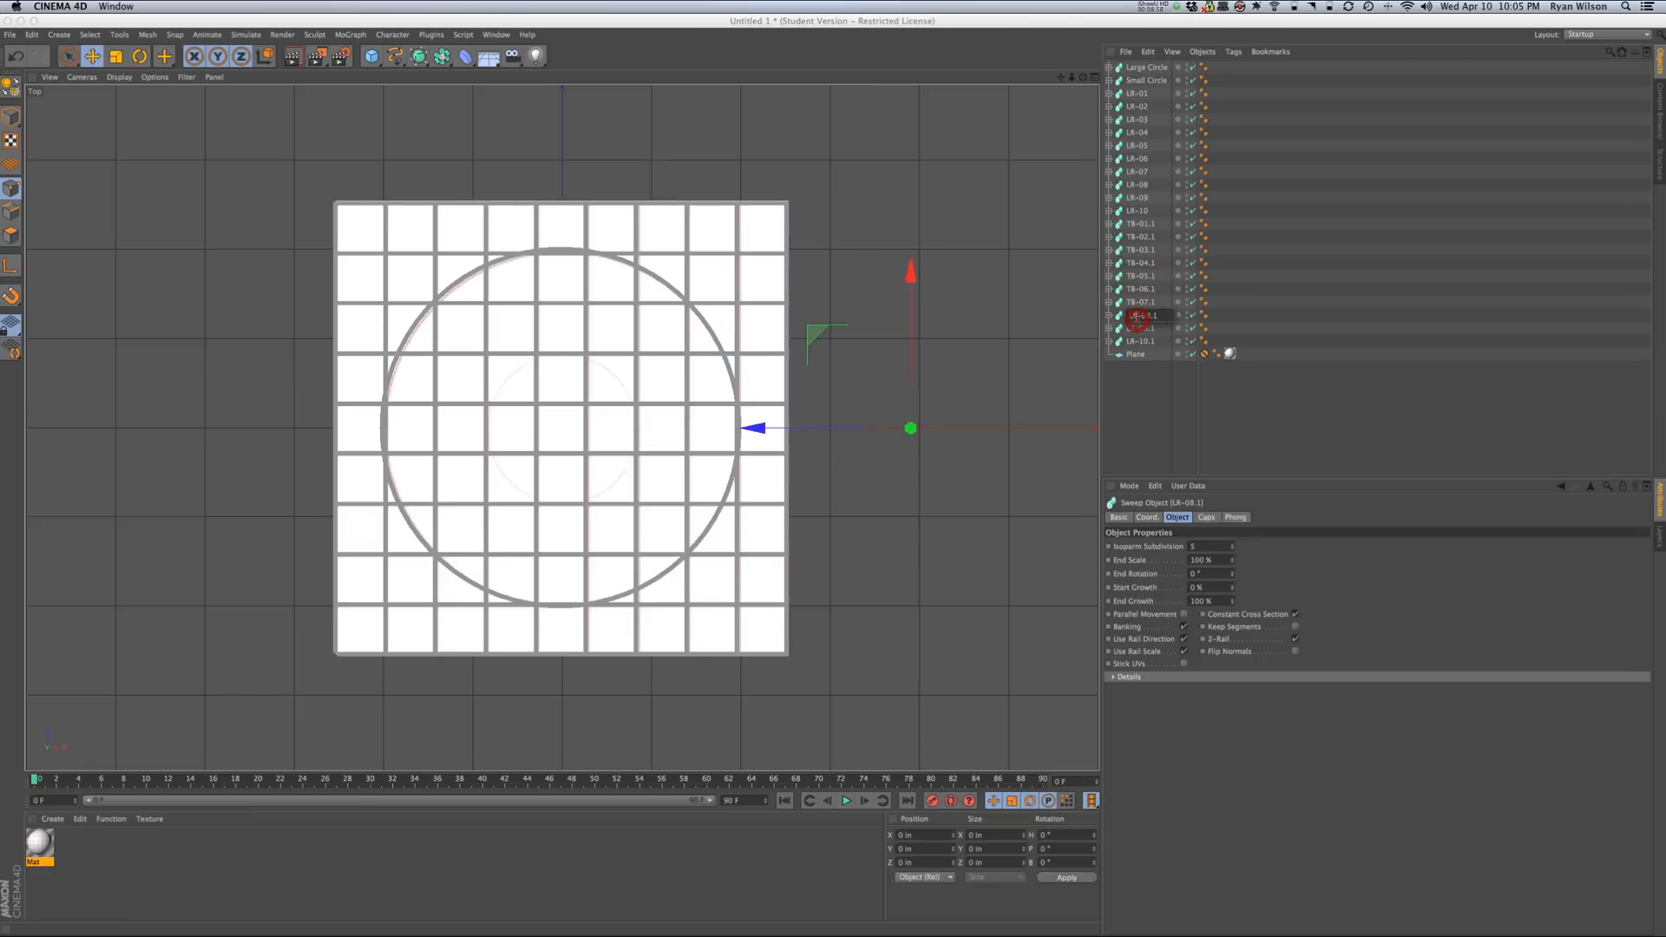
pyautogui.press('BackSpace')
pyautogui.press('BackSpace')
pyautogui.write('TB')
pyautogui.doubleClick(1133, 328)
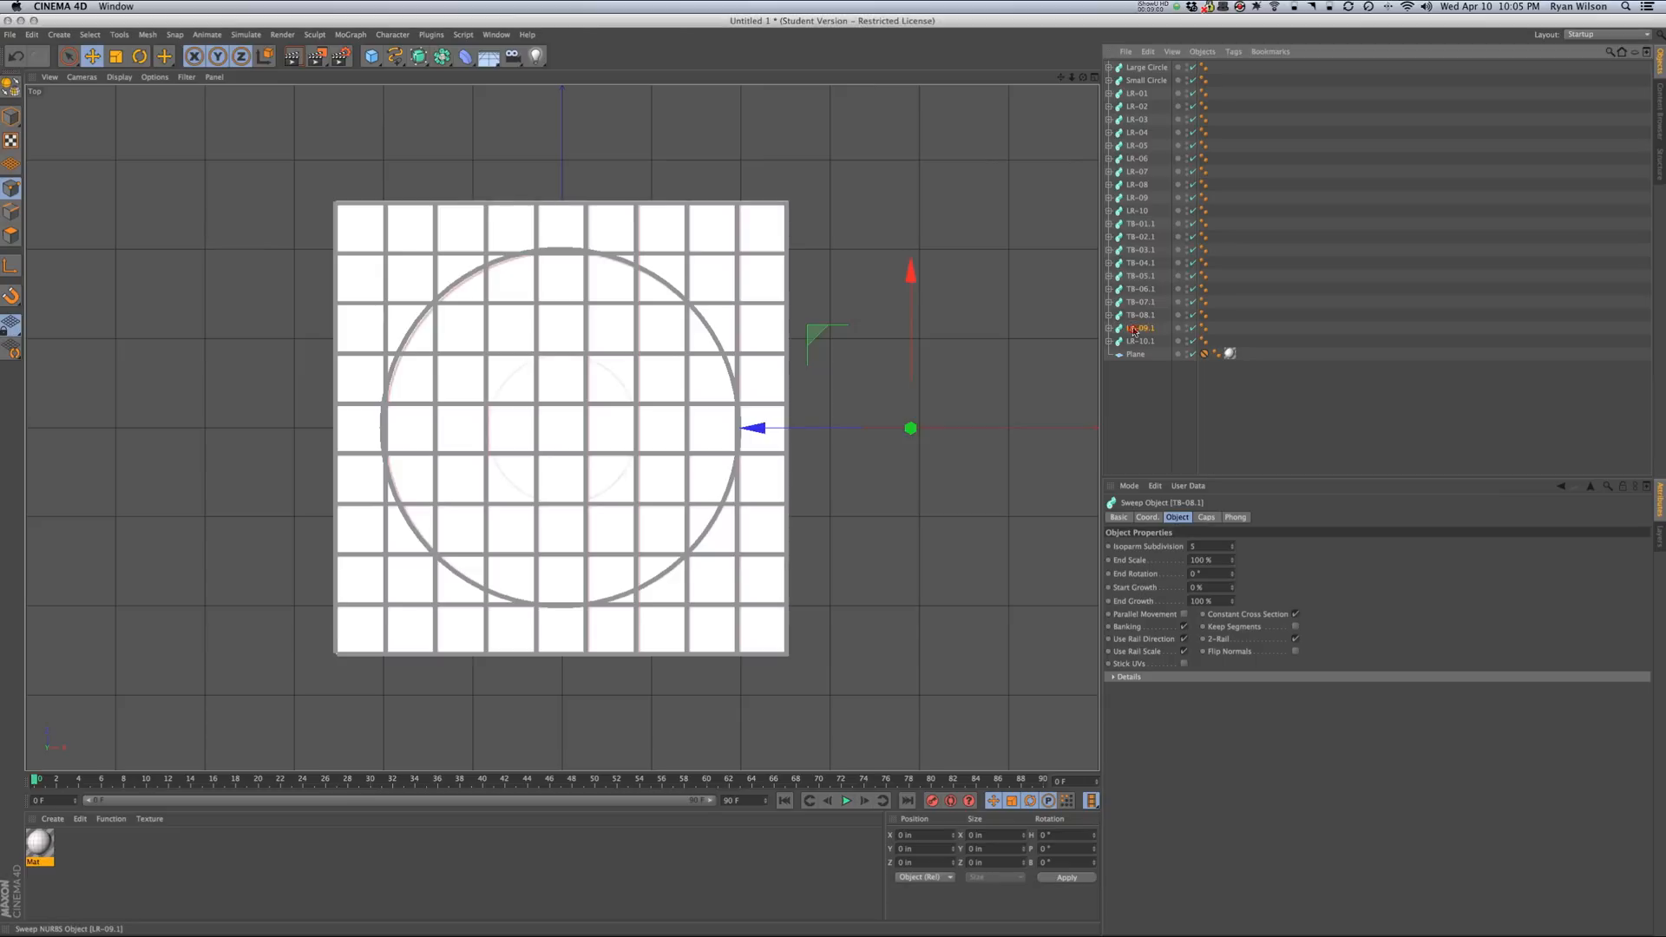
pyautogui.press('BackSpace')
pyautogui.press('BackSpace')
pyautogui.write('TB')
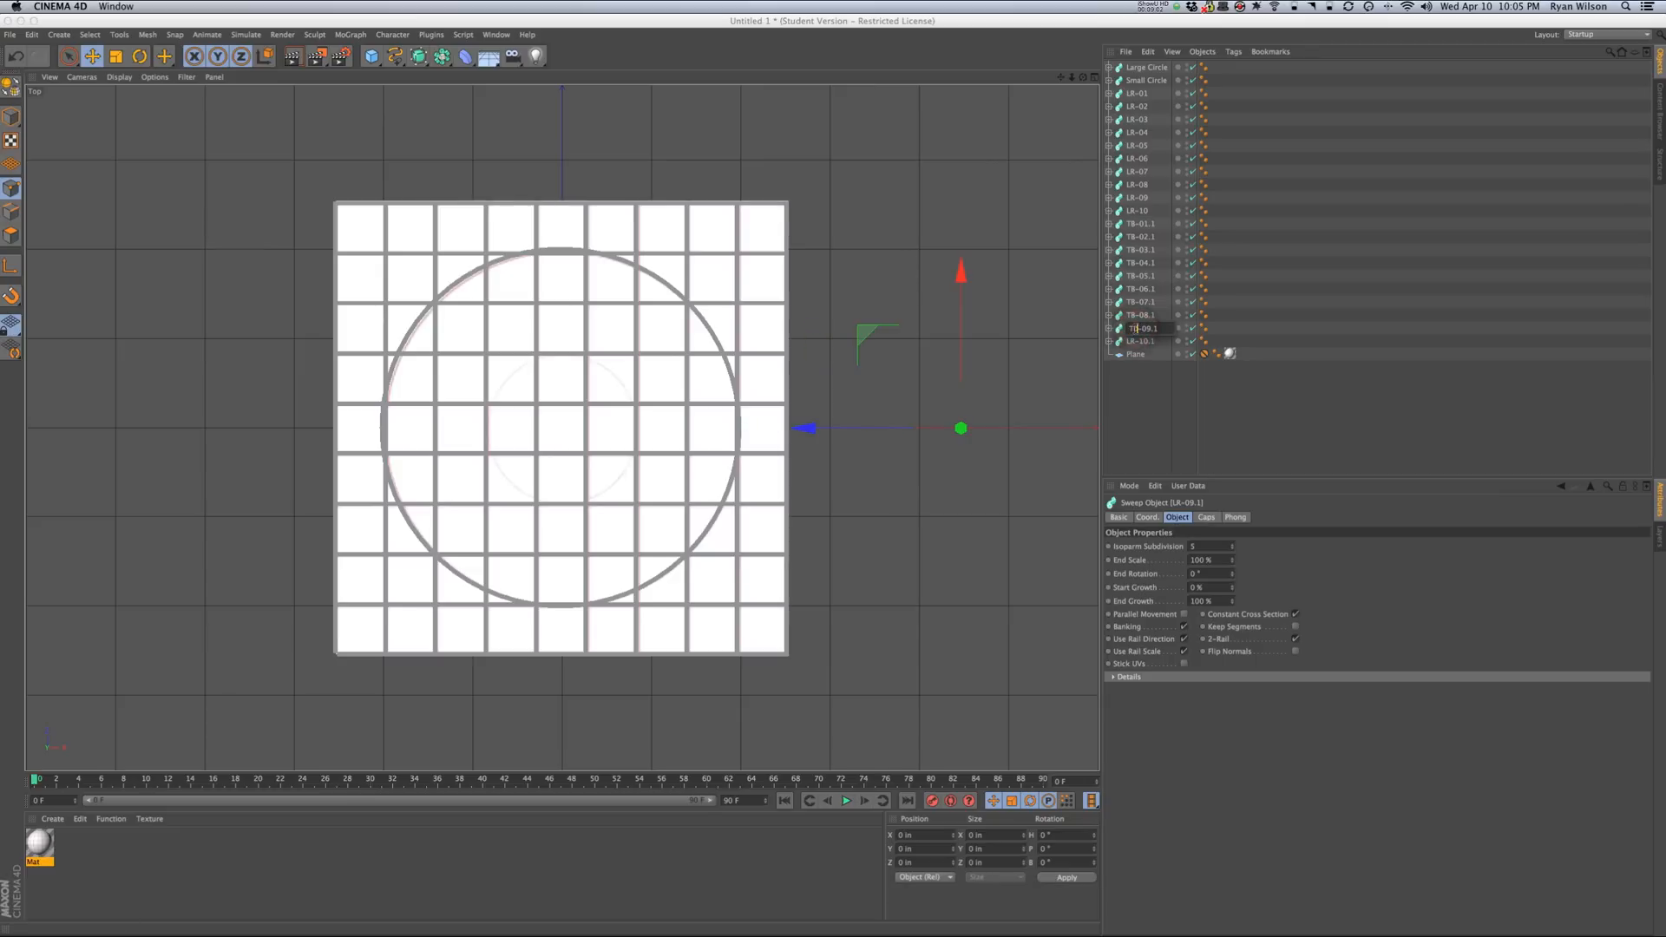
pyautogui.doubleClick(1137, 341)
pyautogui.press('BackSpace')
pyautogui.press('BackSpace')
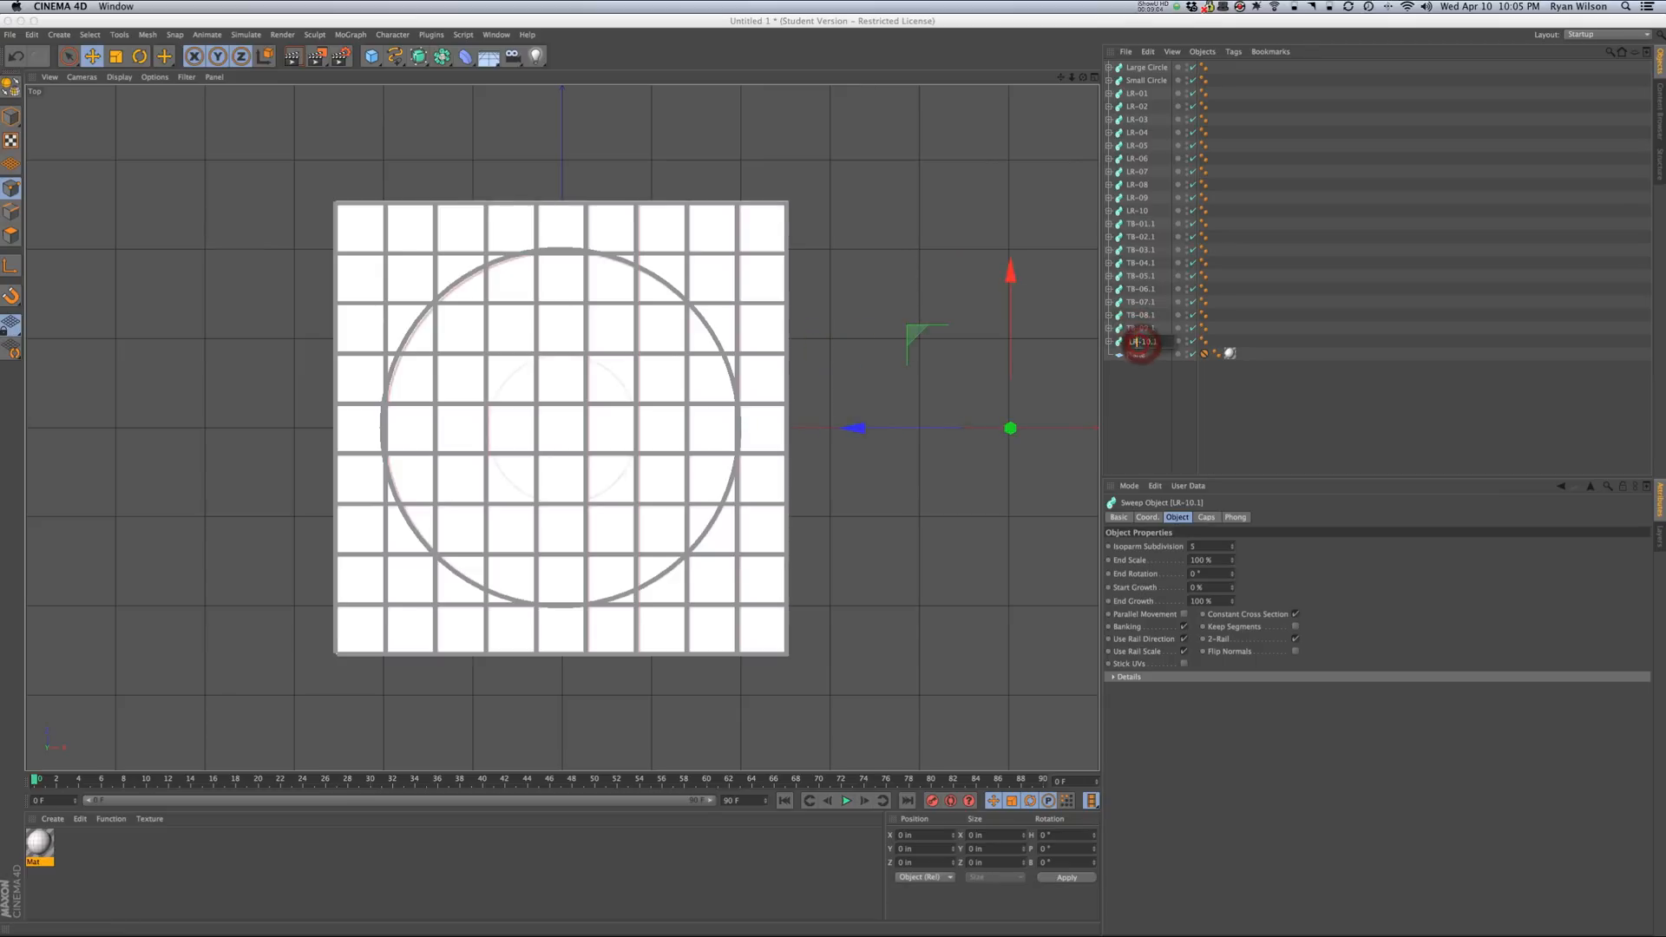
pyautogui.write('TB')
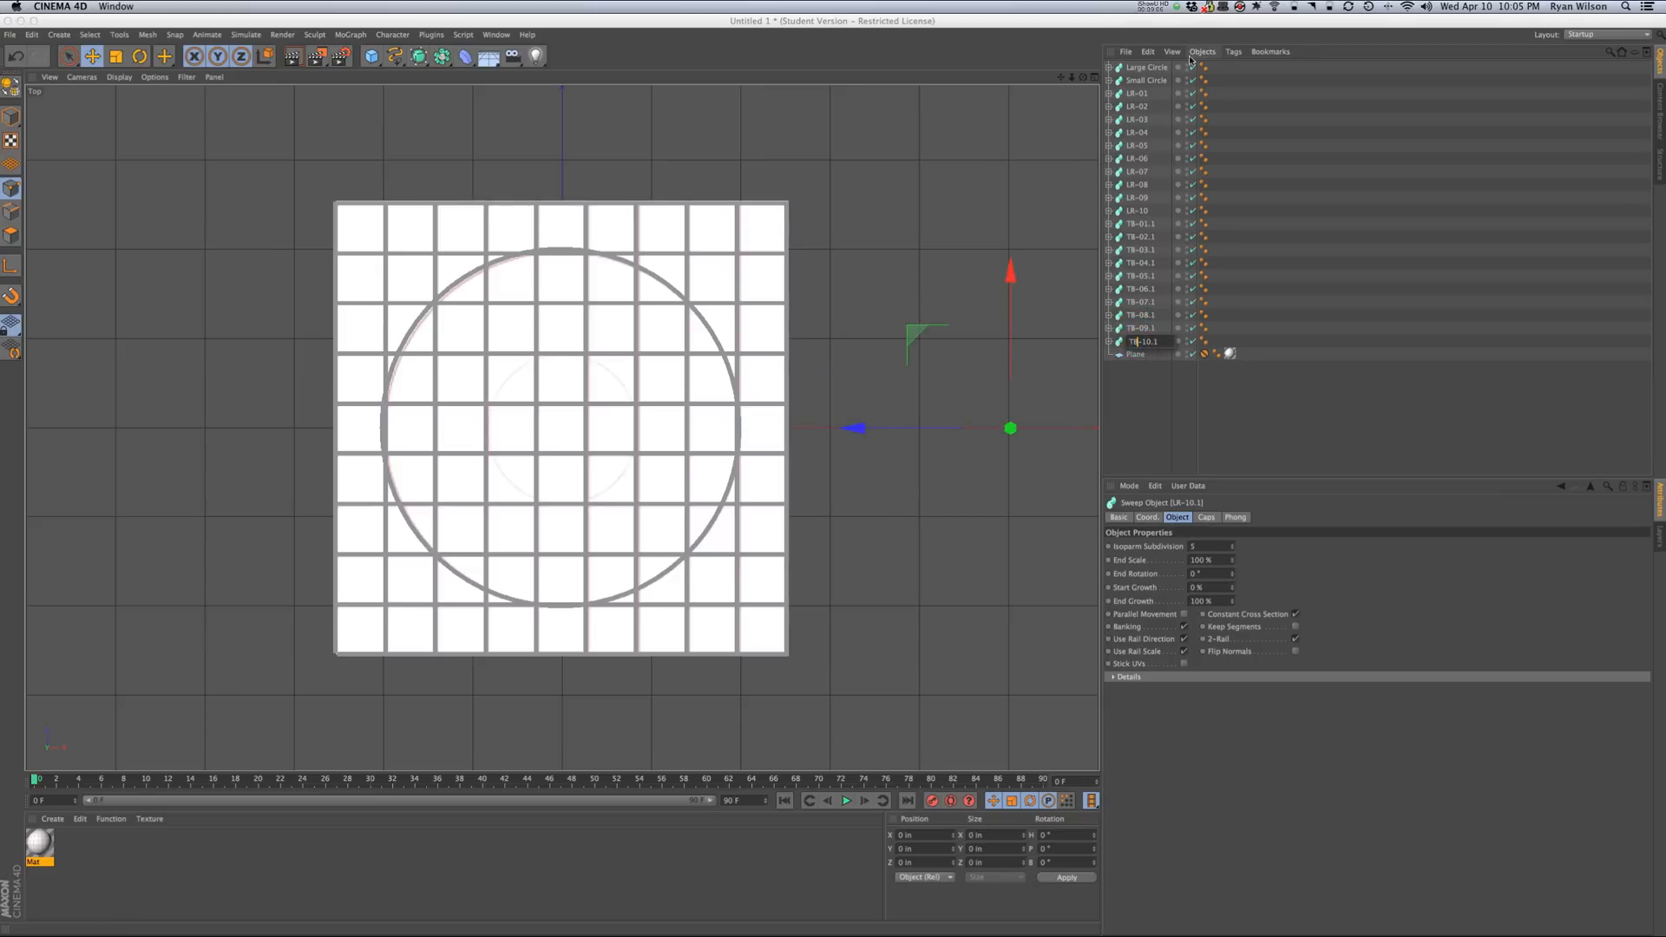
# - Set the radius of the Circle spline inside Small Circle to 33.74 in, fitting the small reference circle
pyautogui.click(1146, 80)
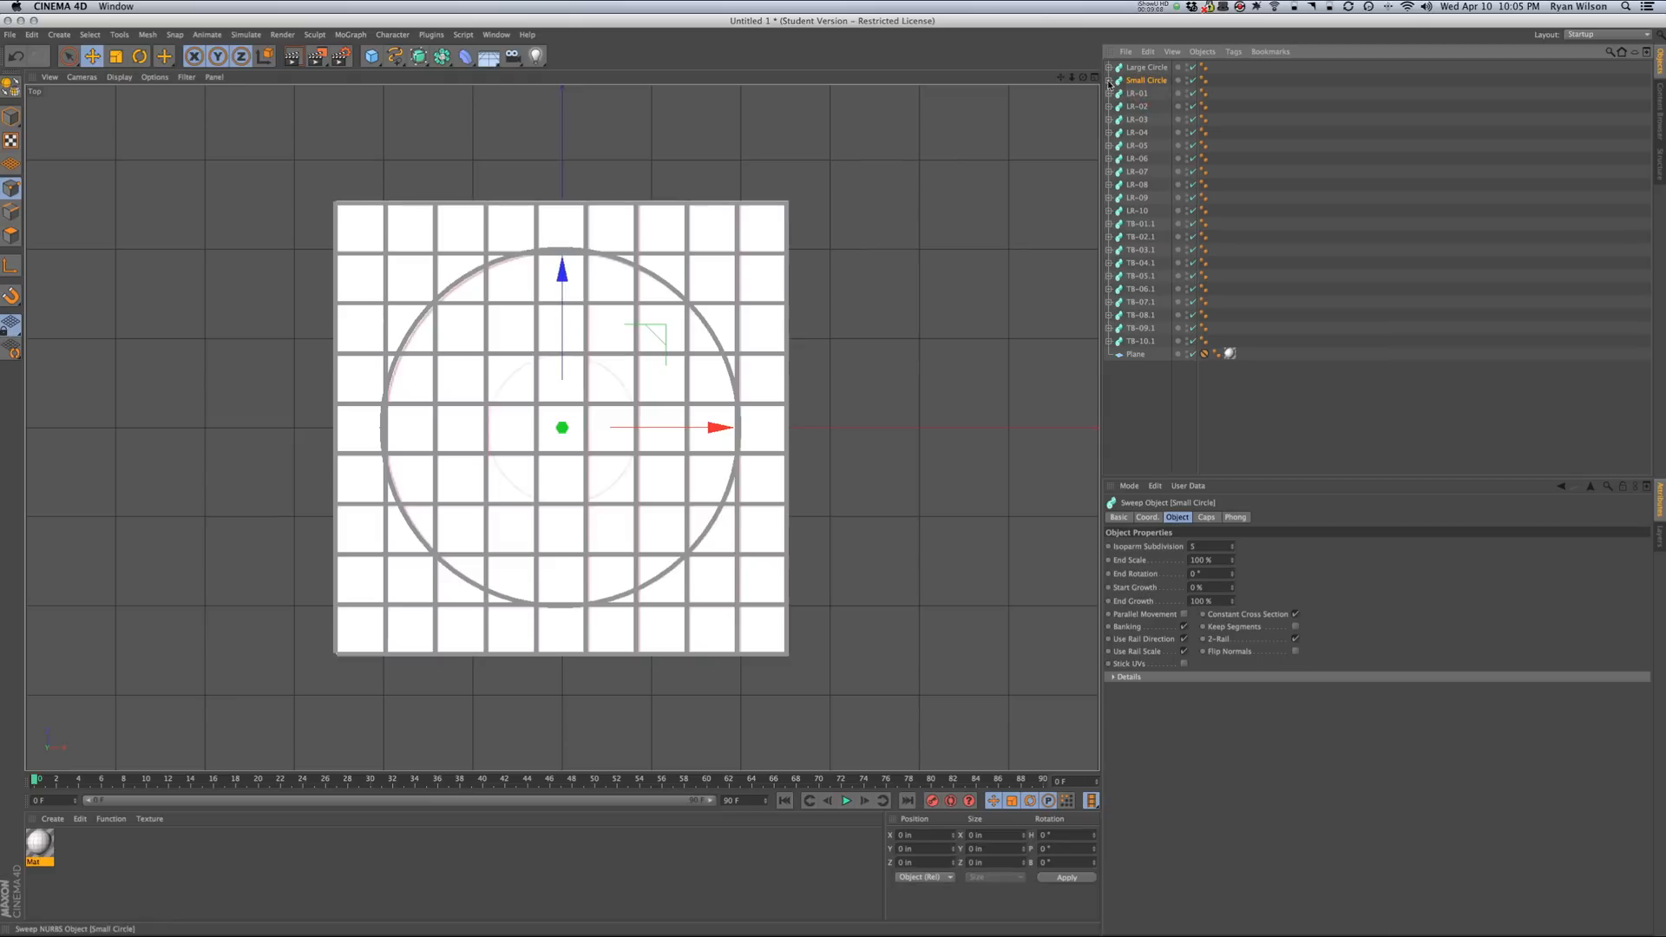
pyautogui.click(1108, 79)
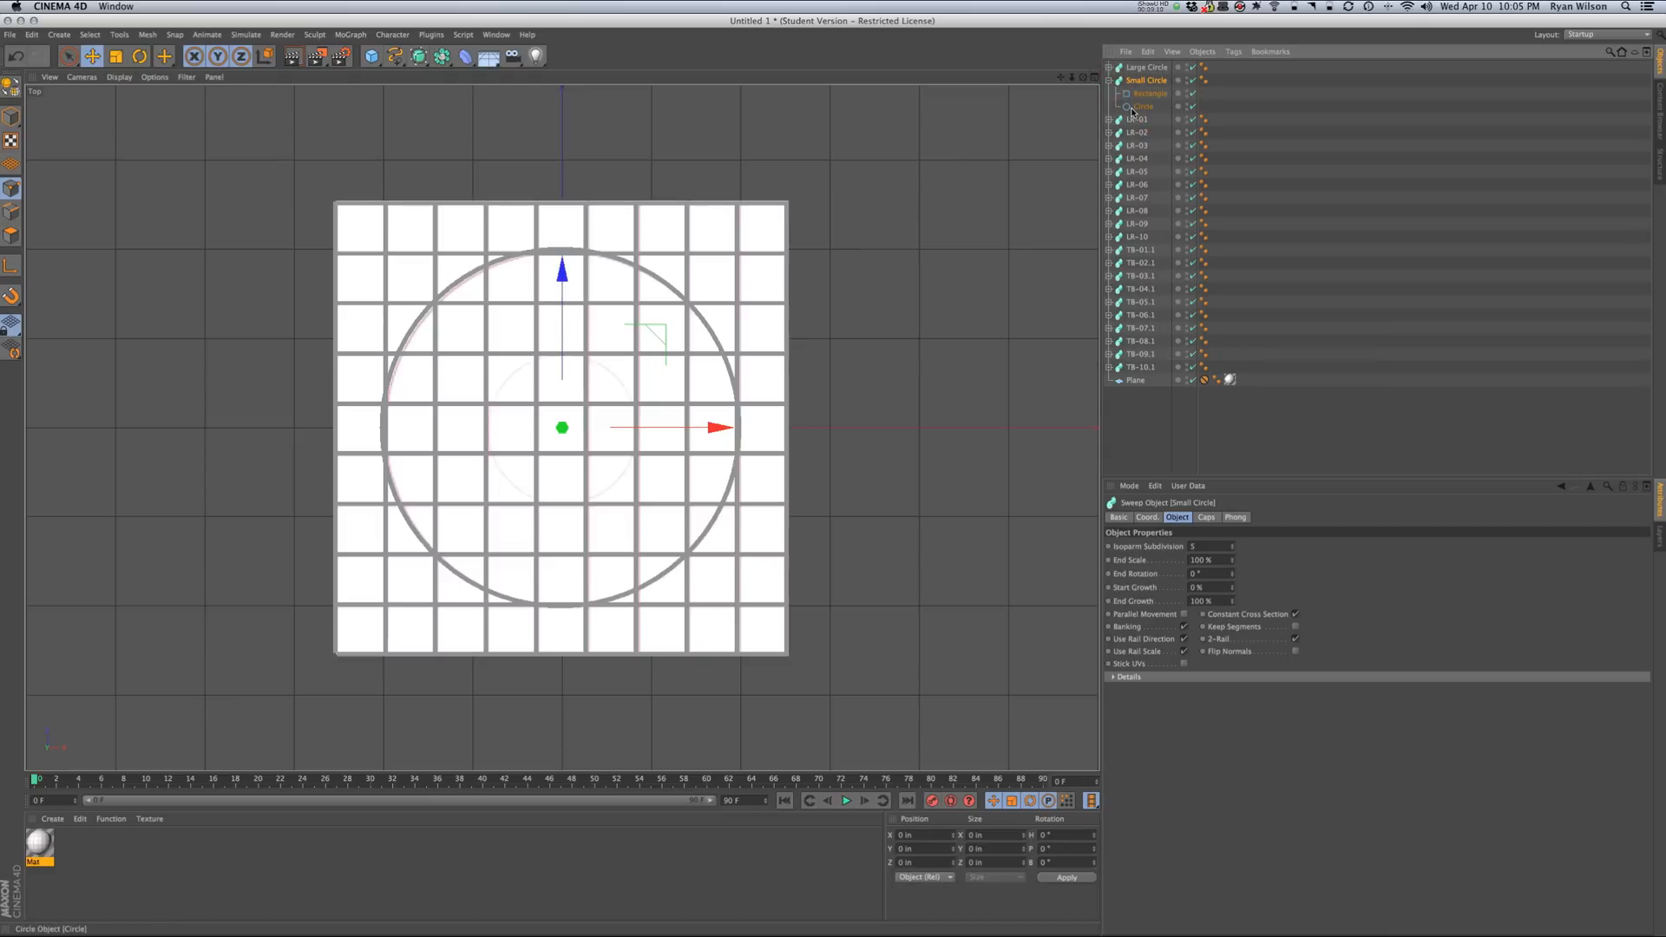
pyautogui.click(1135, 107)
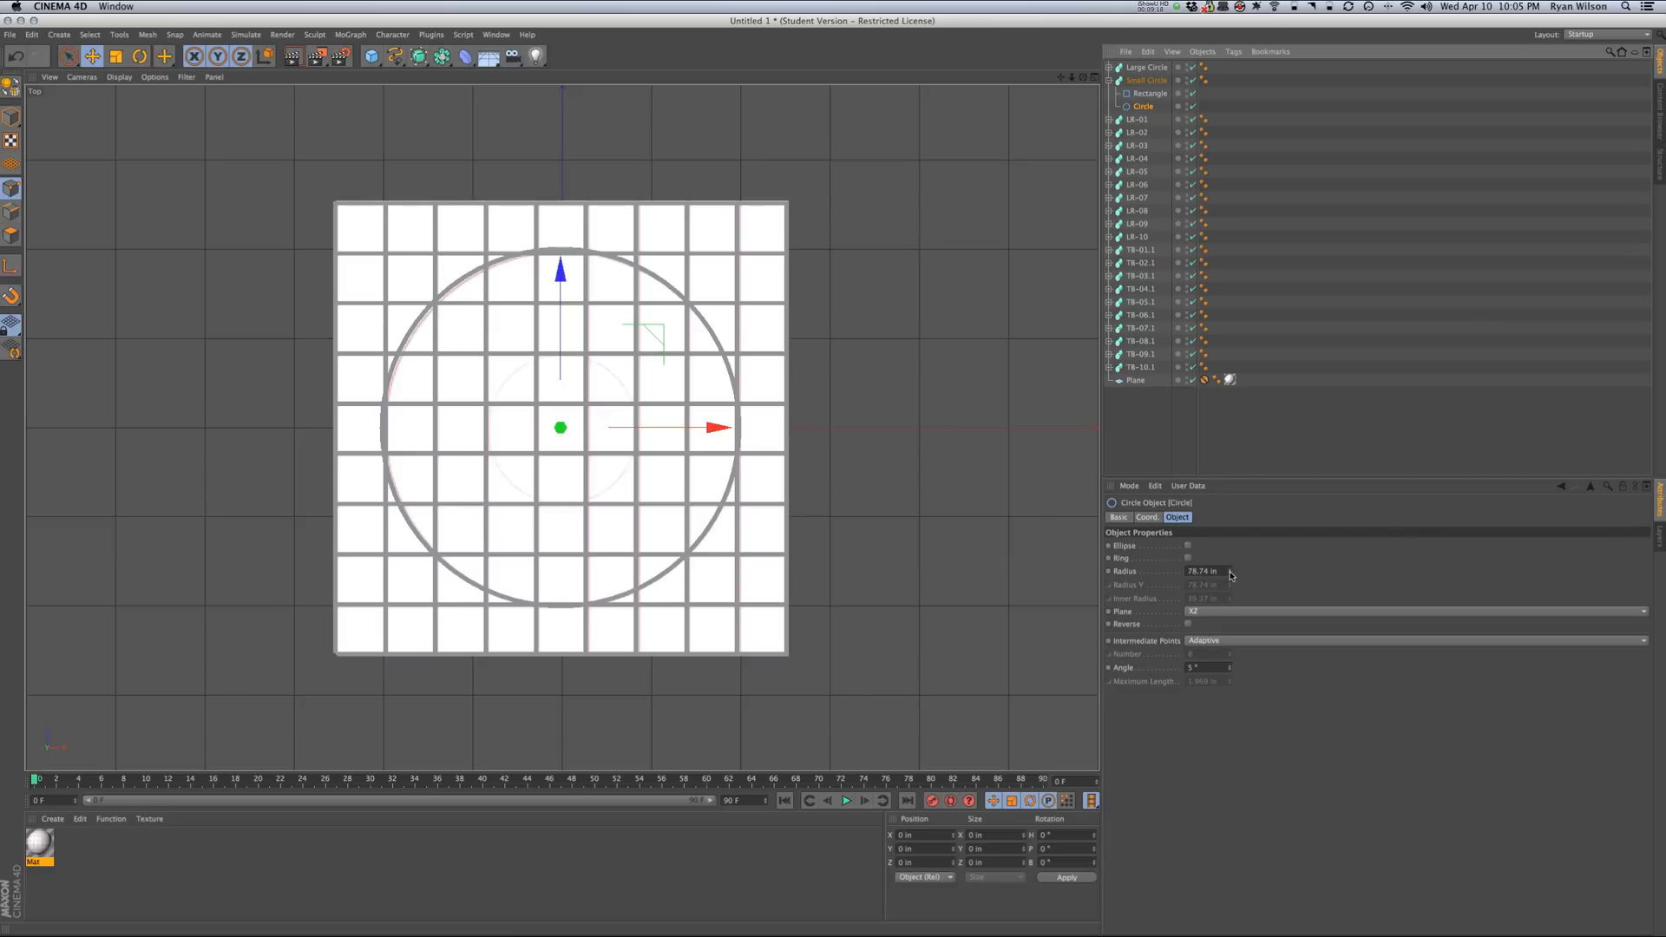
pyautogui.moveTo(1230, 575); pyautogui.dragTo(1230, 604)
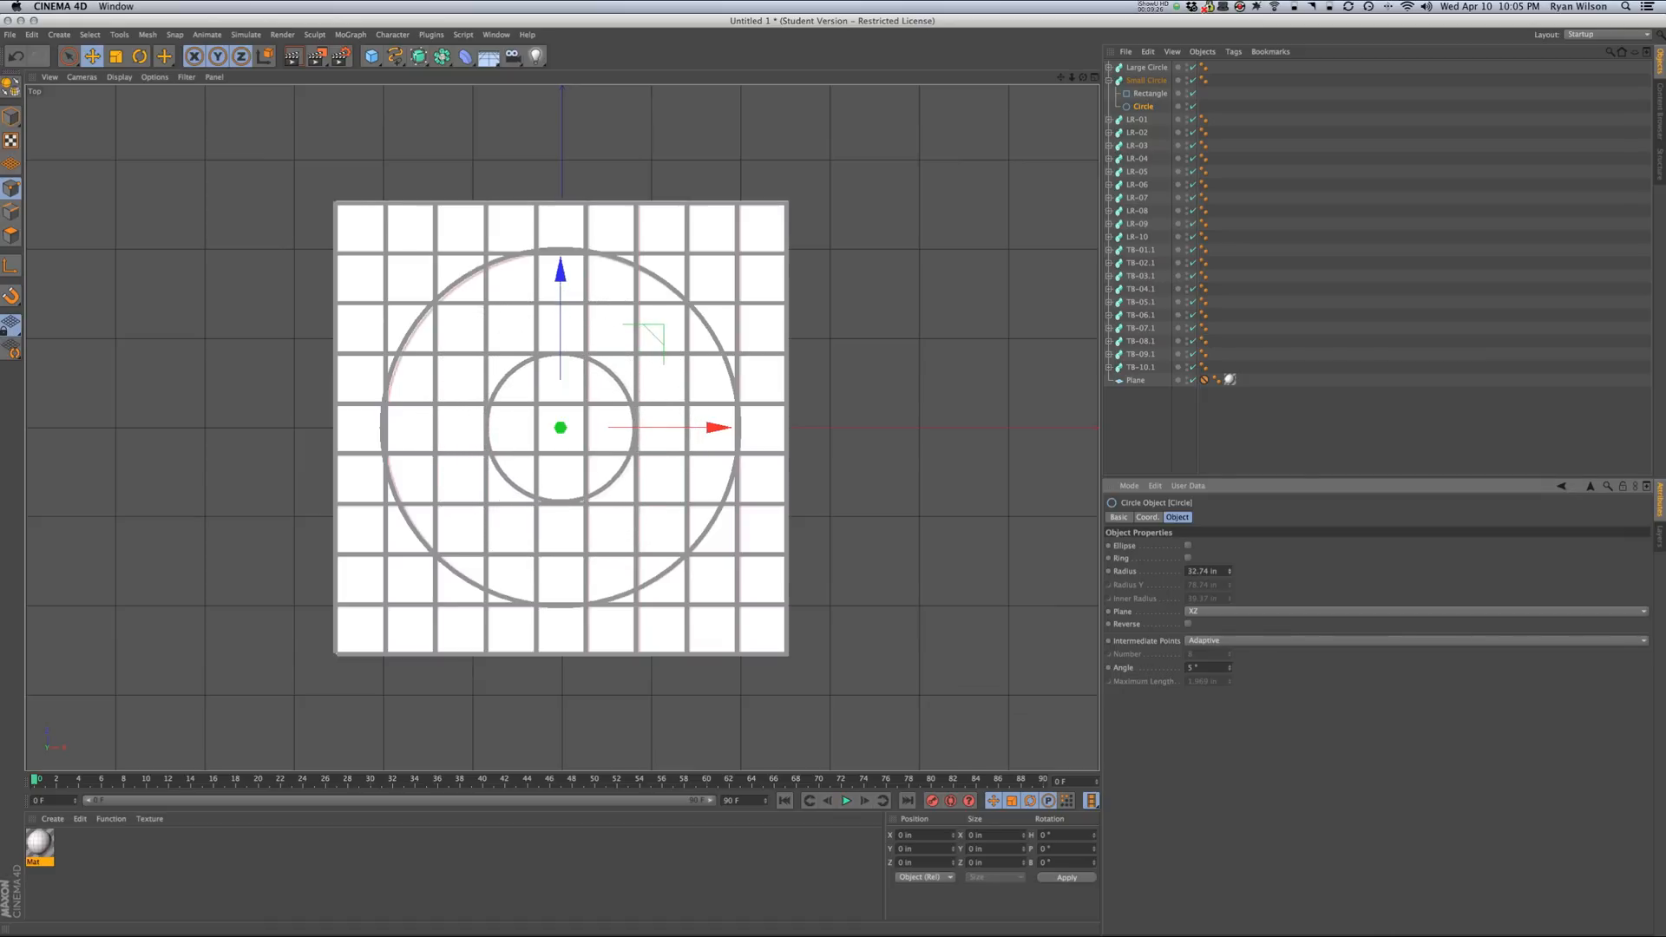
pyautogui.click(1231, 571)
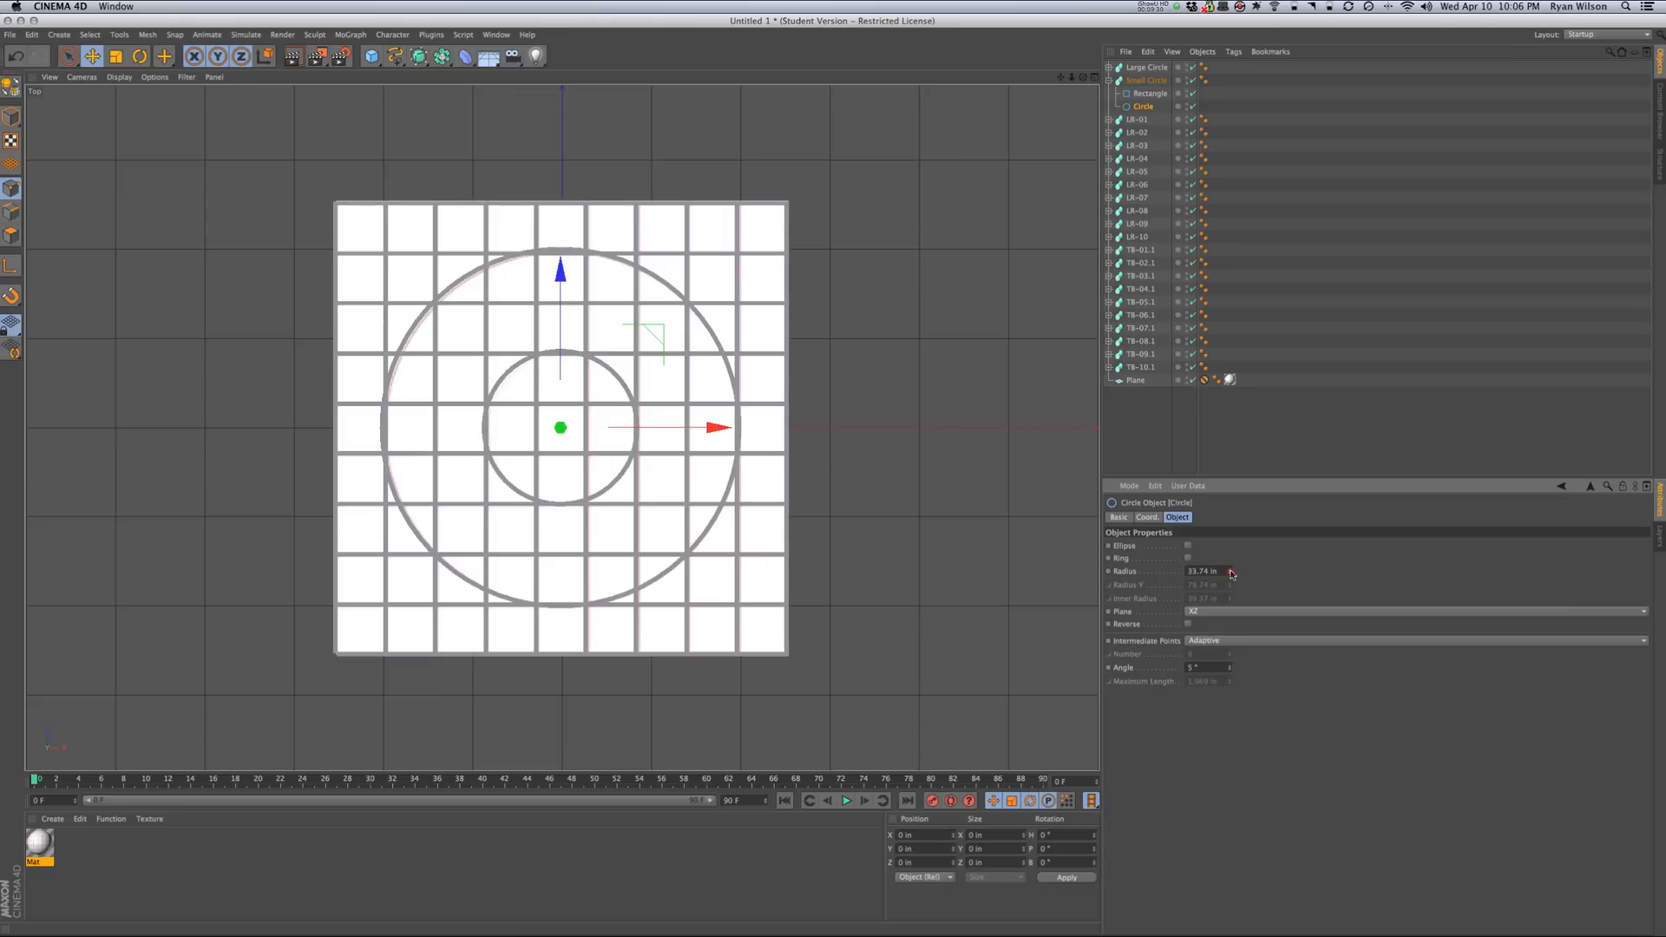
# - Try radii of 31.74, 32.74 and 32 in for the Circle spline inside Small Circle, and undo the last change
pyautogui.click(1231, 575)
pyautogui.click(1230, 574)
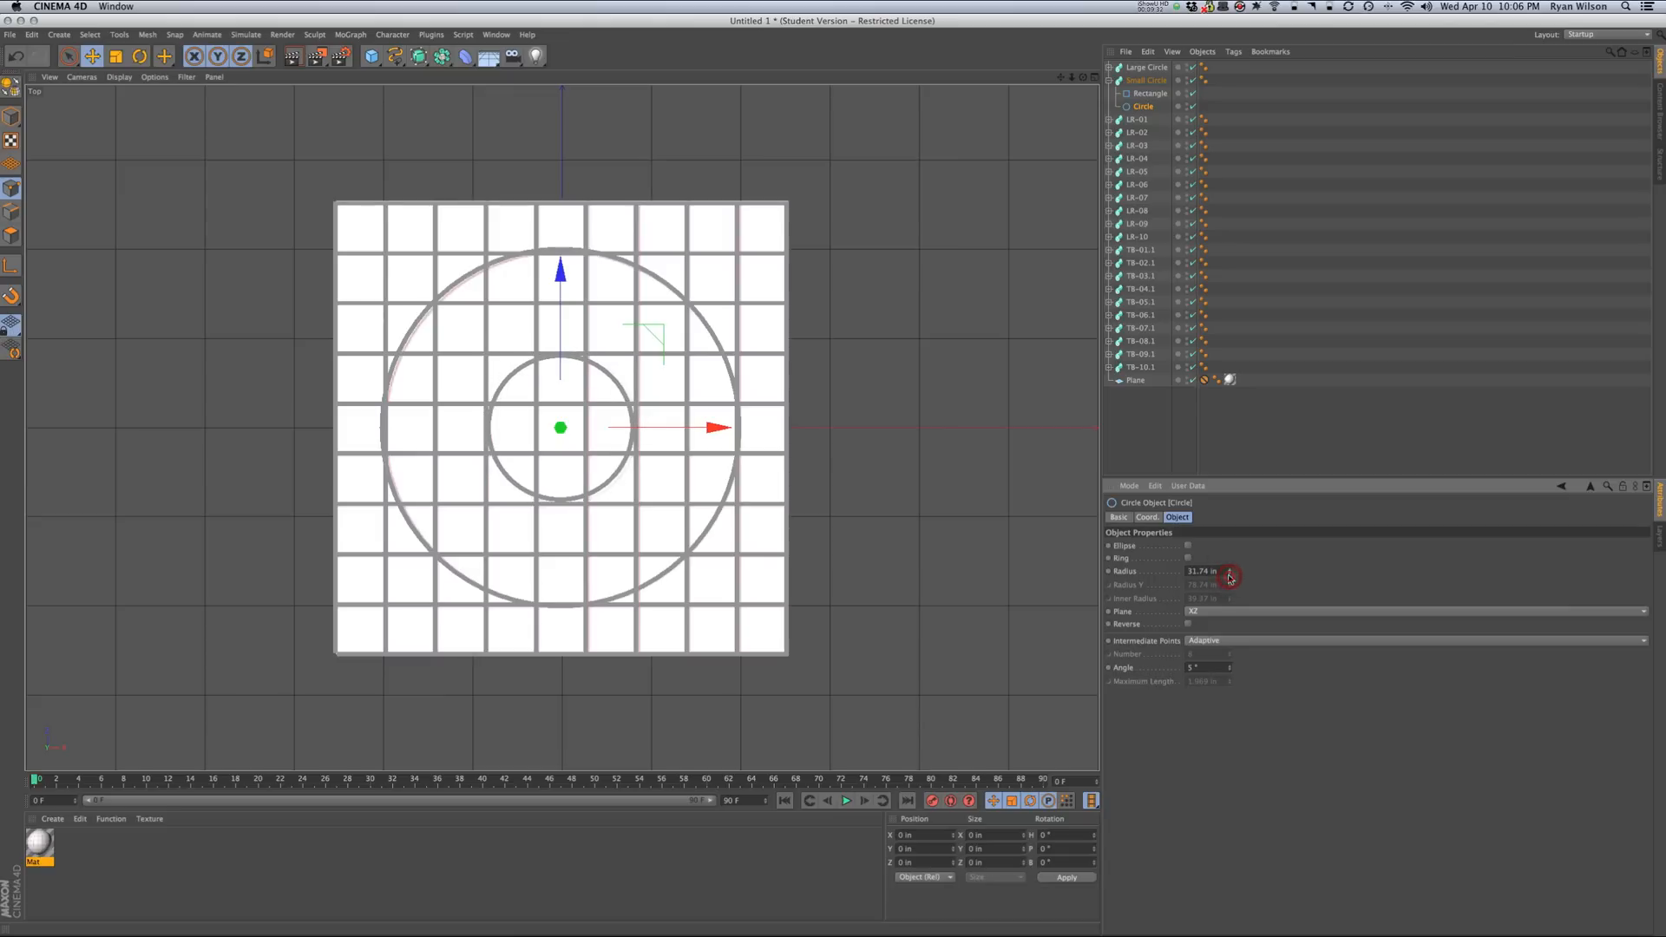
pyautogui.click(1230, 572)
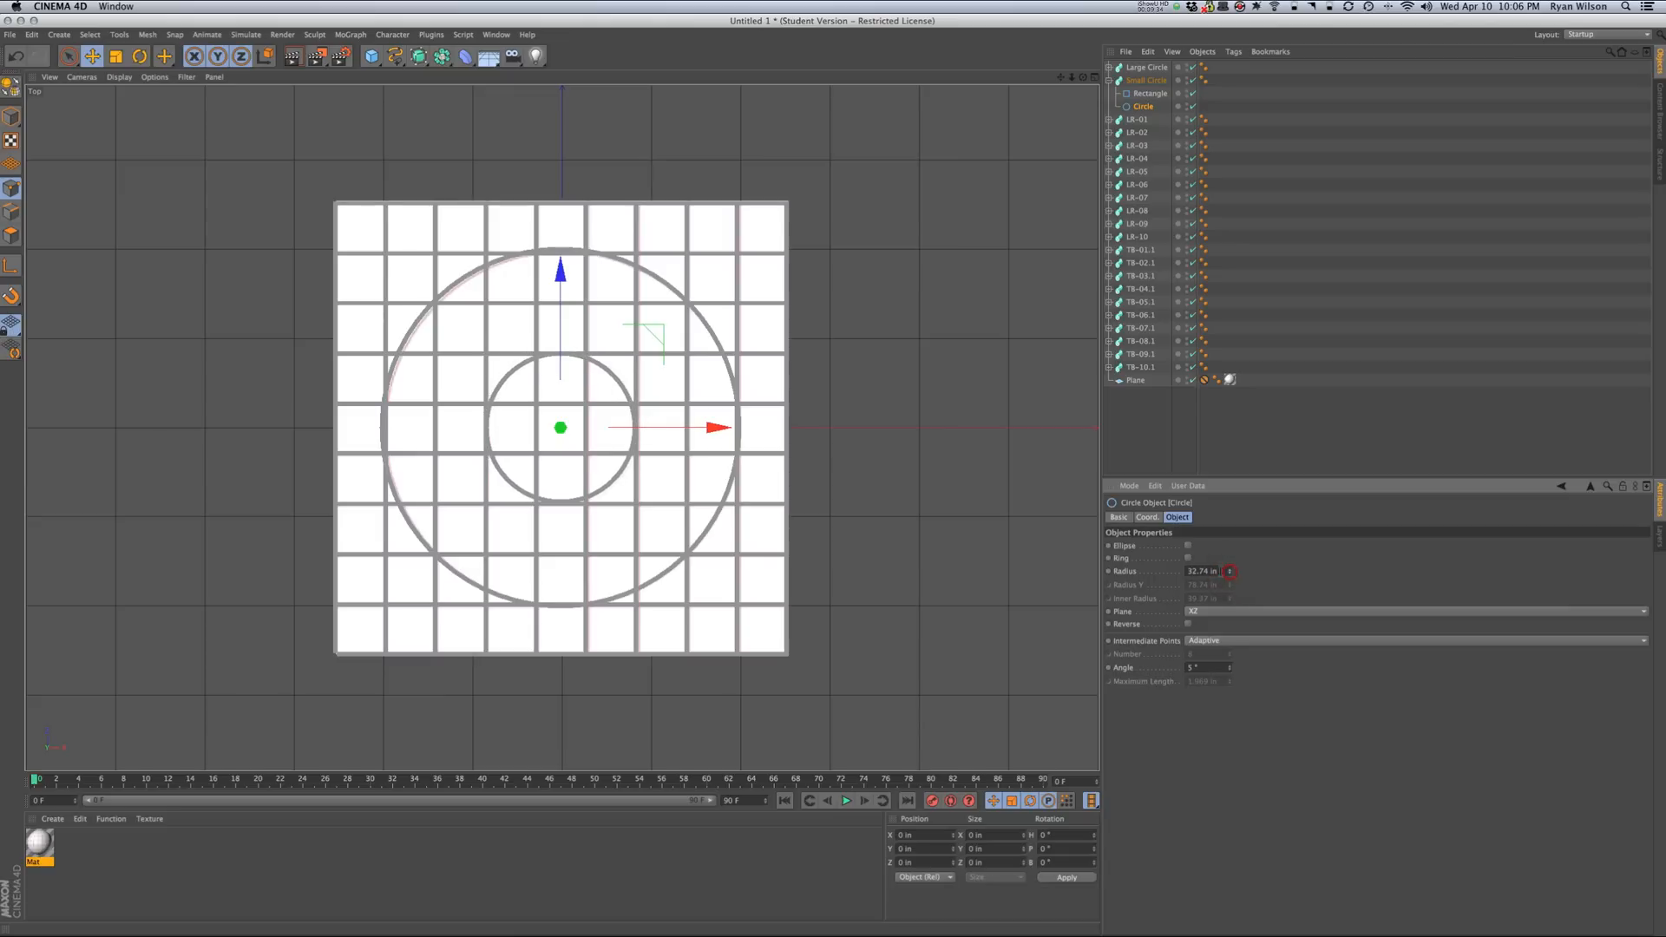
pyautogui.click(1209, 572)
pyautogui.press('BackSpace')
pyautogui.press('BackSpace')
pyautogui.press('BackSpace')
pyautogui.press('Return')
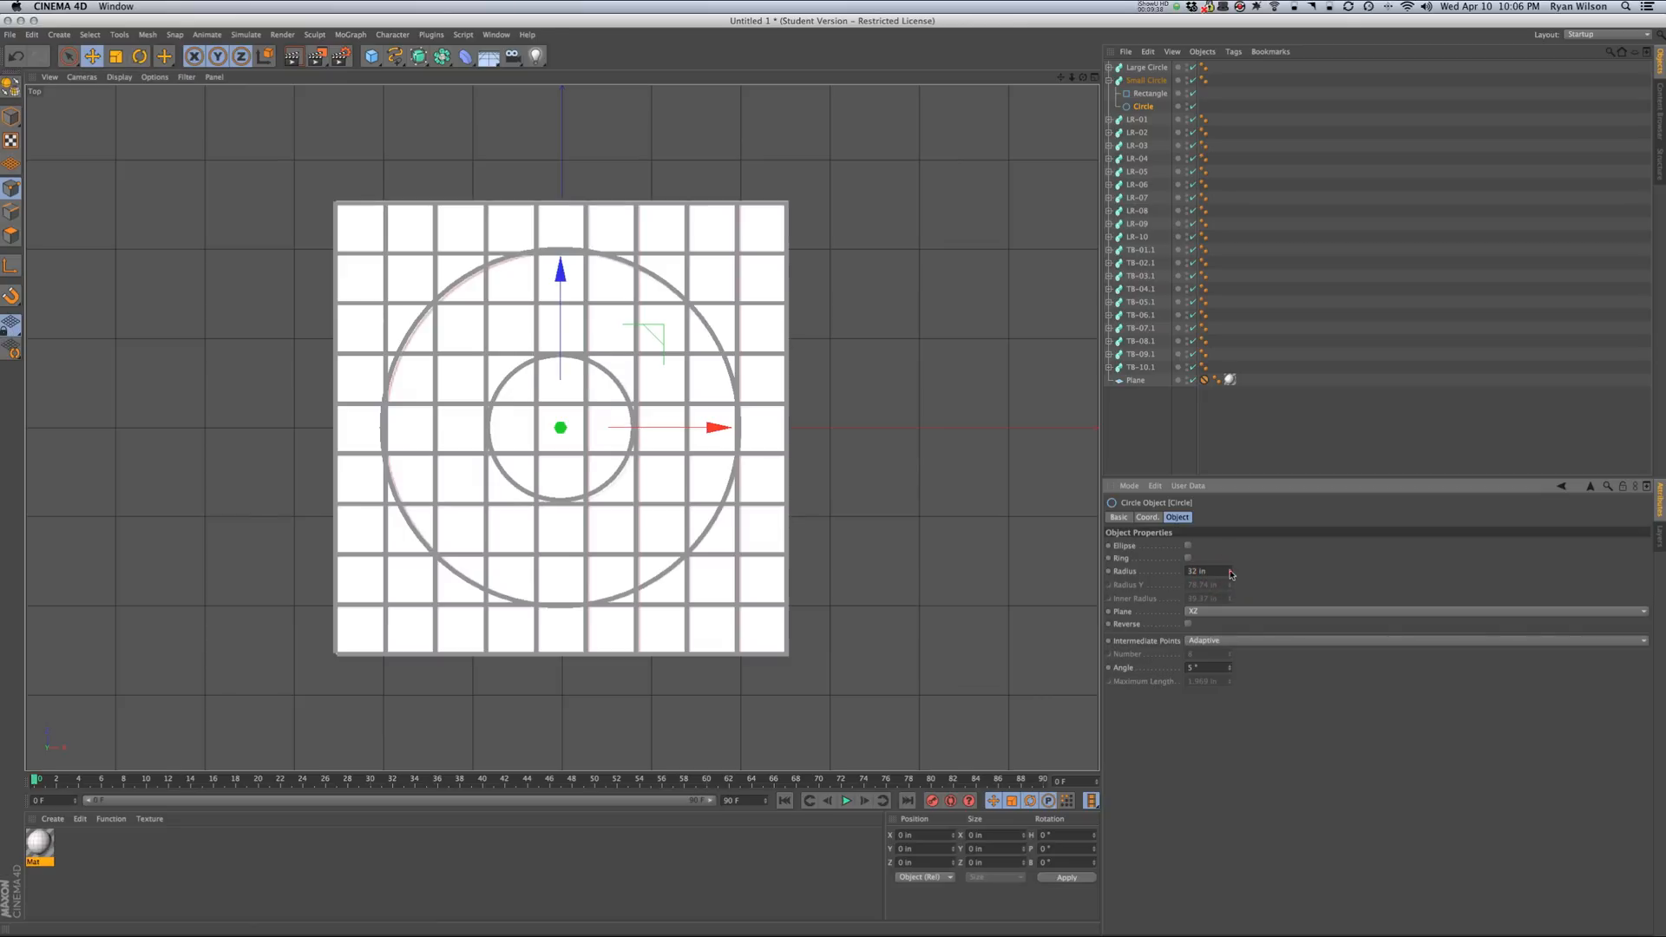
pyautogui.rightClick(1231, 574)
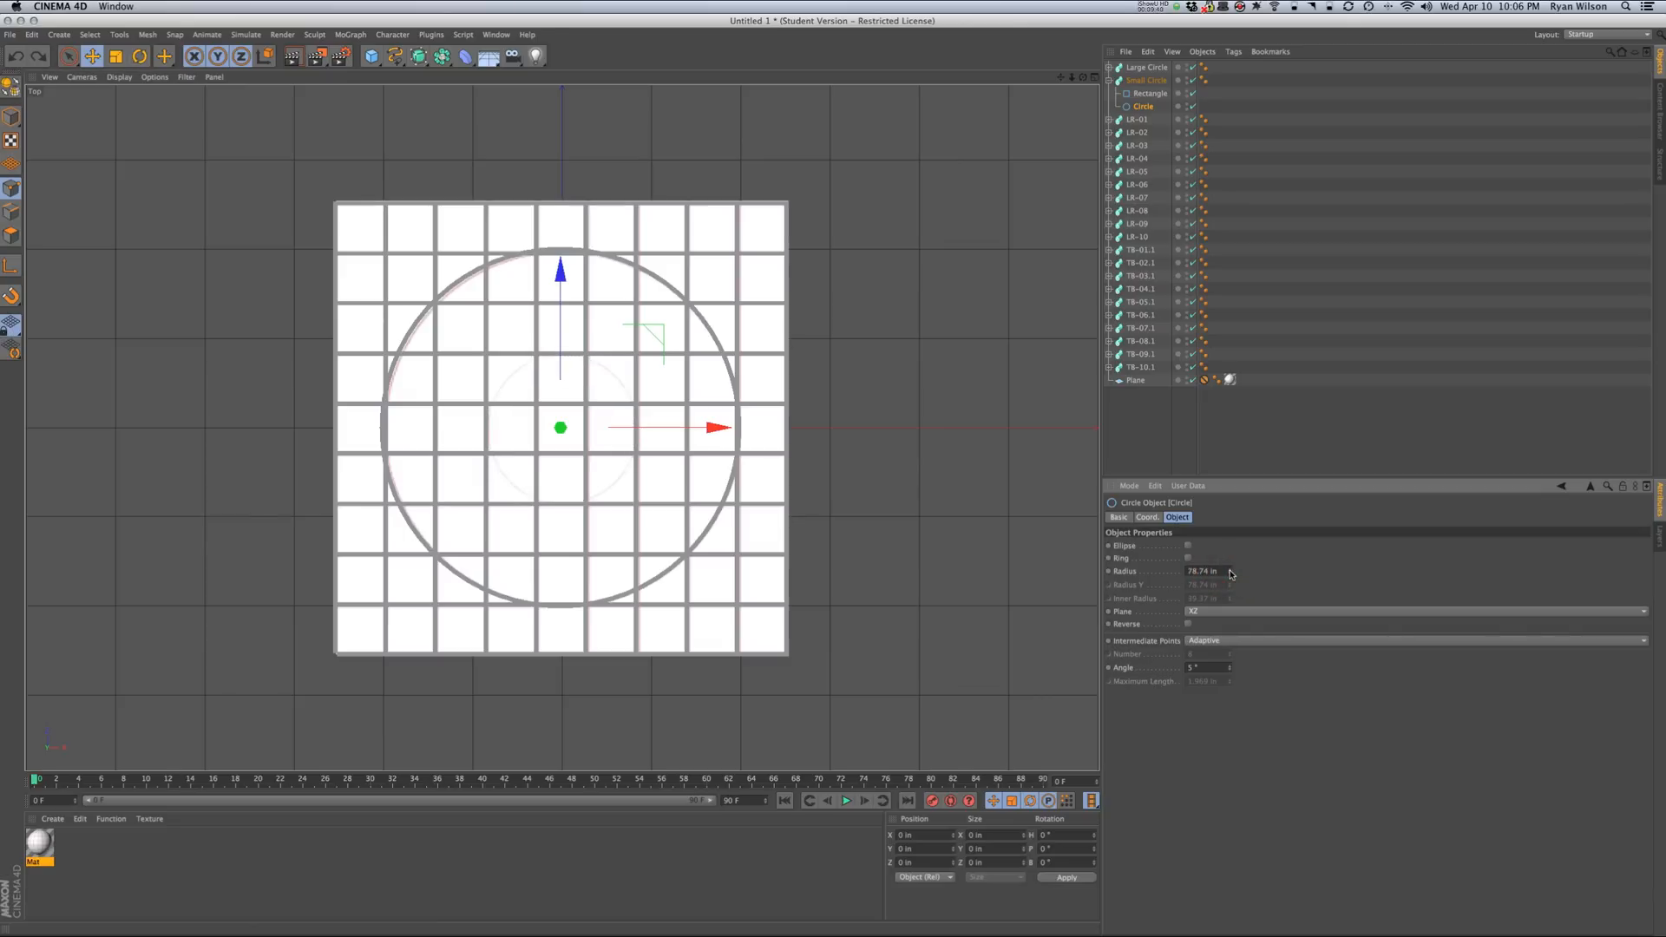
pyautogui.press('super+z')
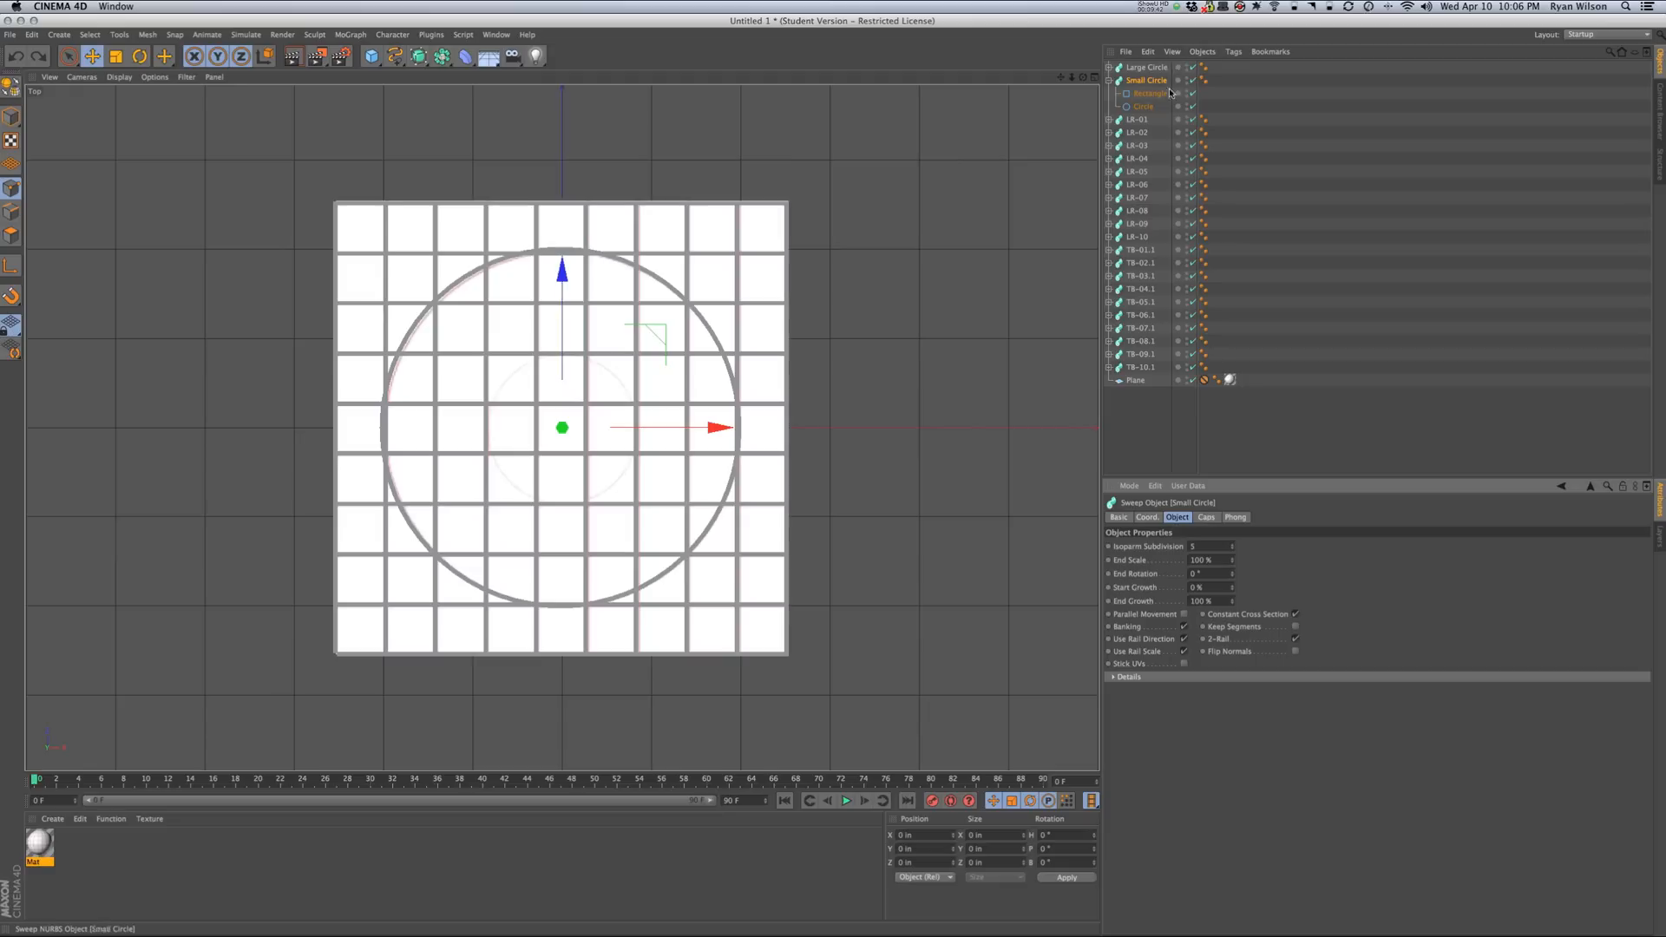
# - Set the radius of the Circle spline inside Small Circle to 32.74 in and collapse the Small Circle hierarchy
pyautogui.click(1143, 106)
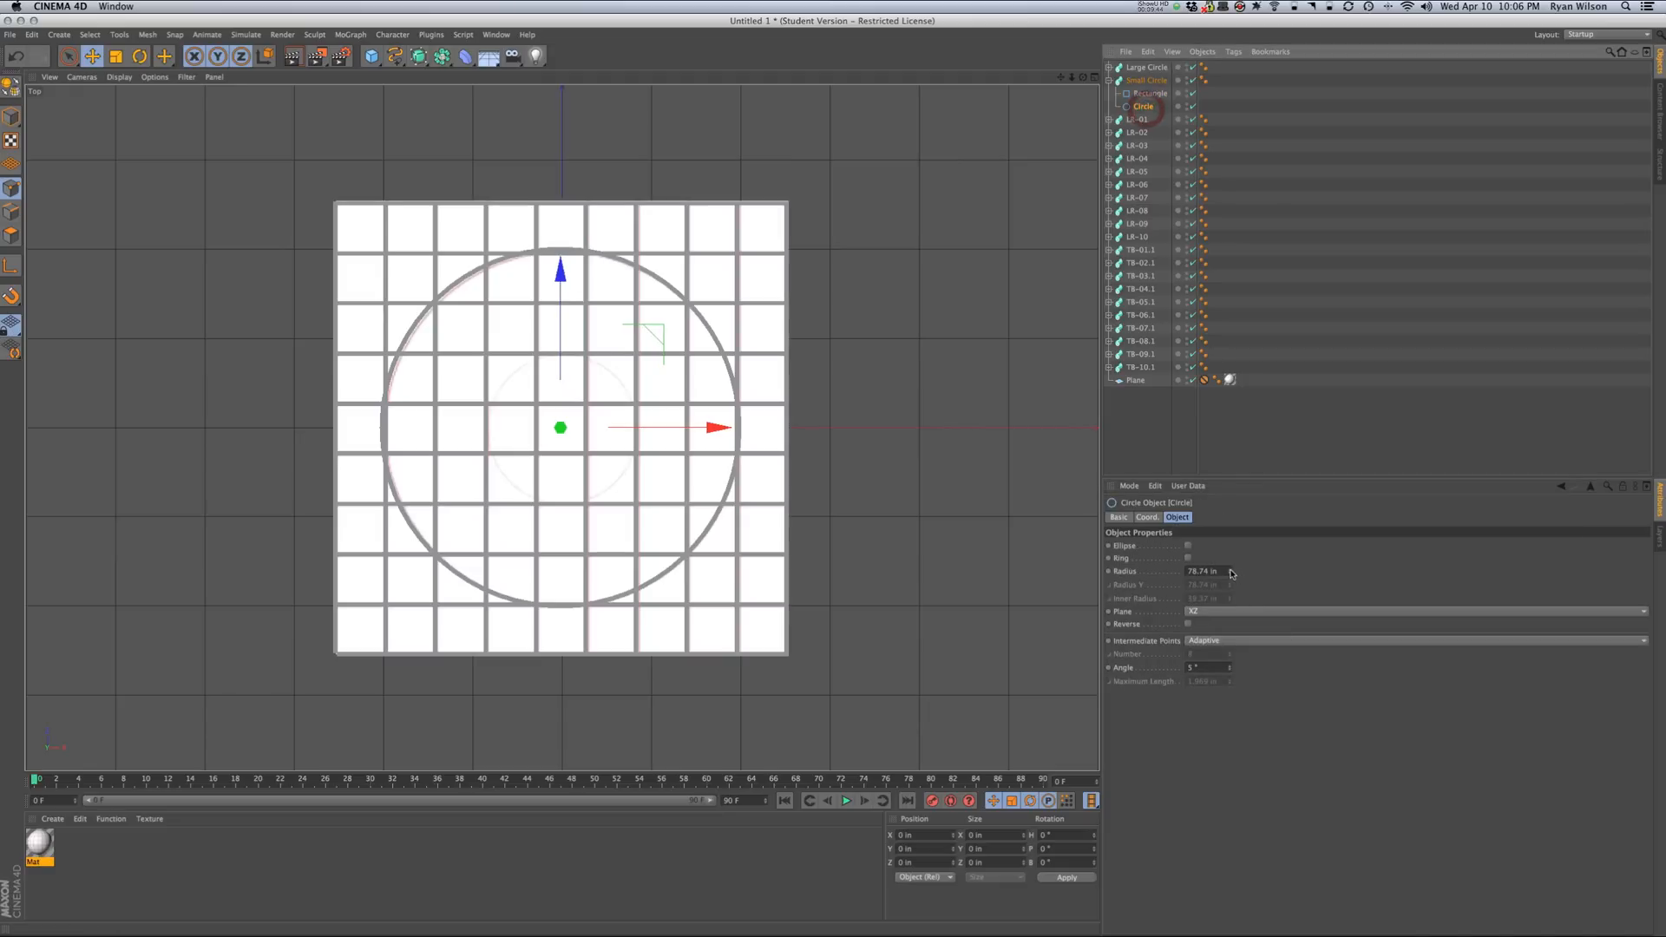
pyautogui.moveTo(1231, 570); pyautogui.dragTo(1230, 572)
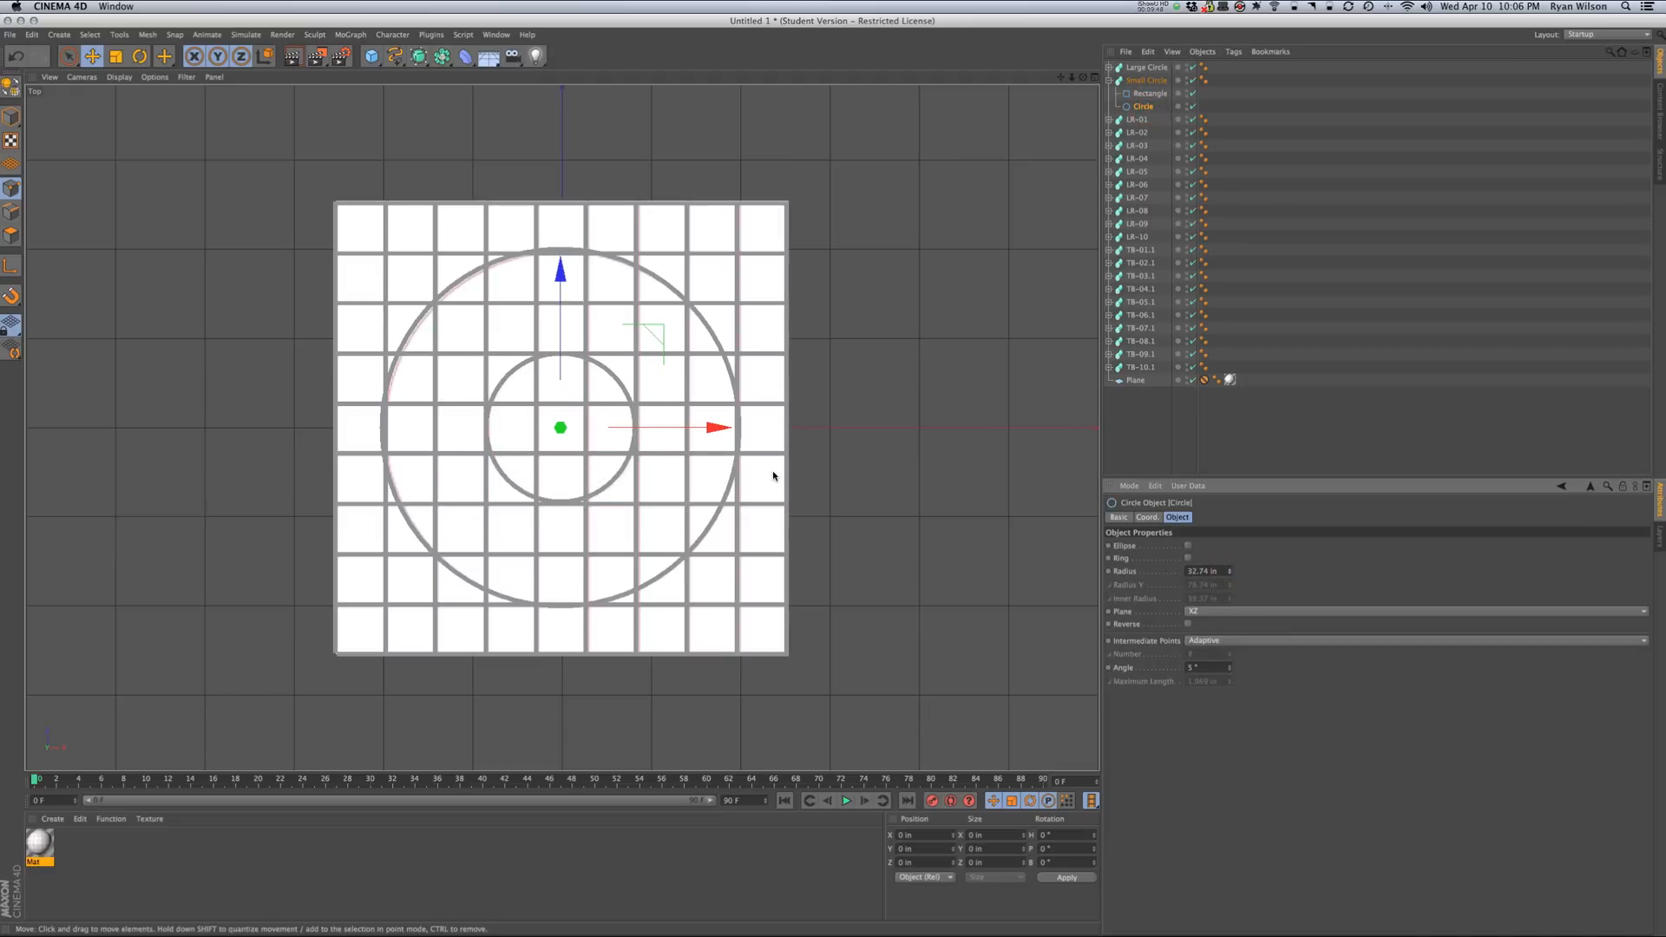
pyautogui.click(1108, 79)
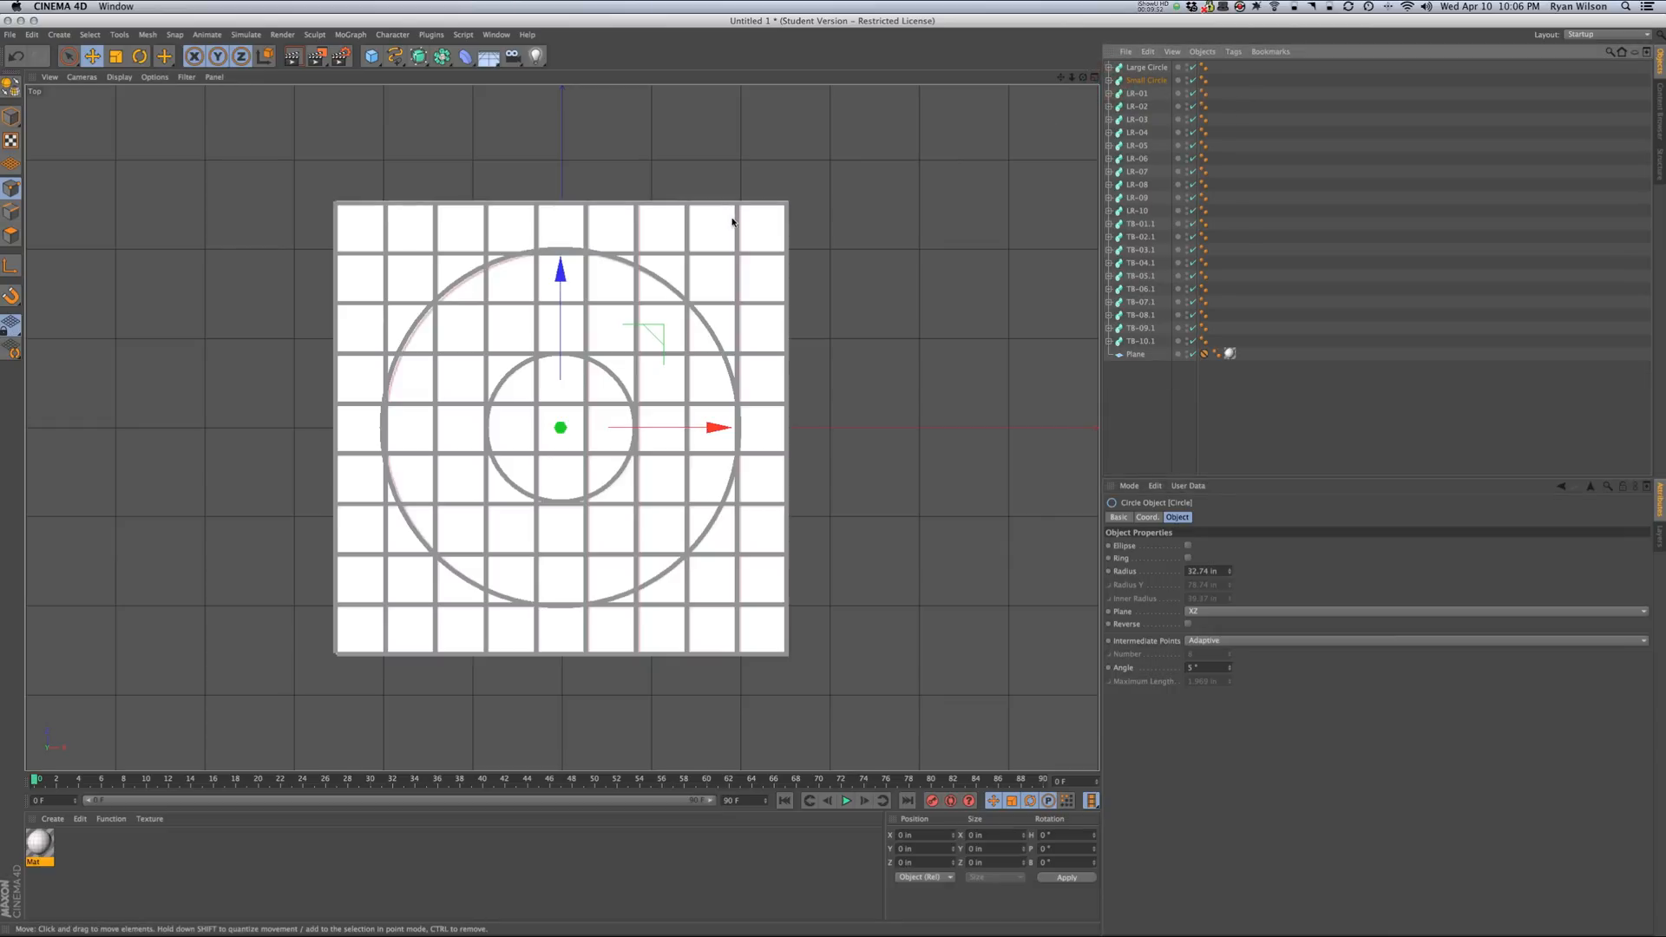
# - Show the perspective view, delete the reference Plane and switch the workspace to the Animation layout
pyautogui.press('F1')
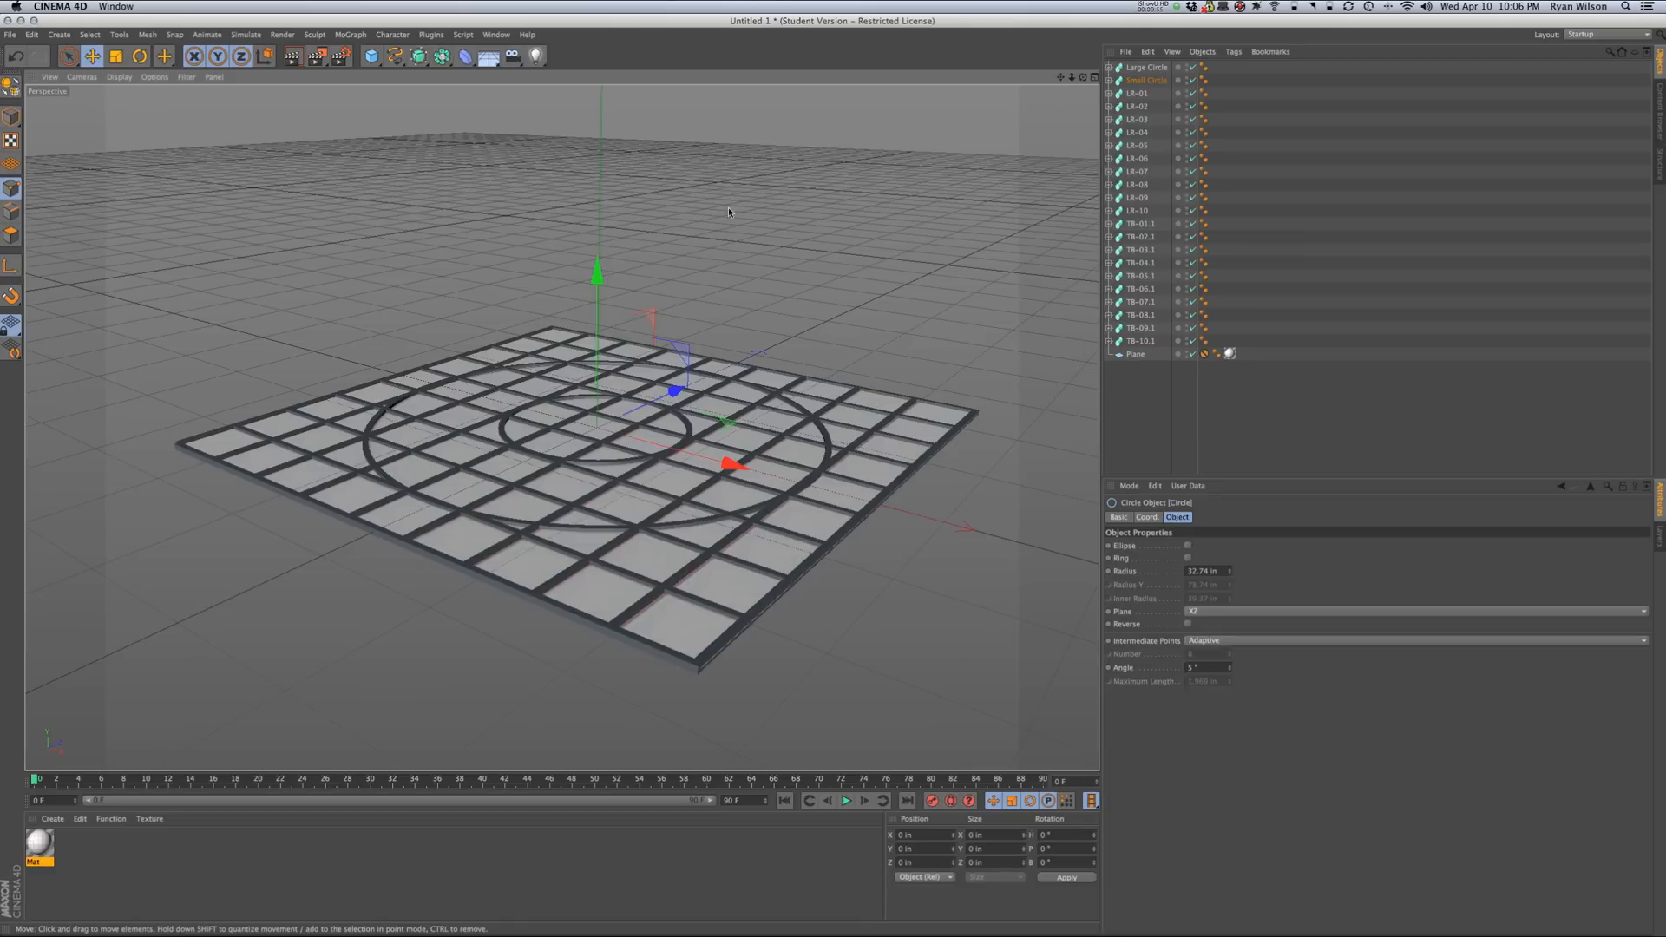
pyautogui.click(1142, 355)
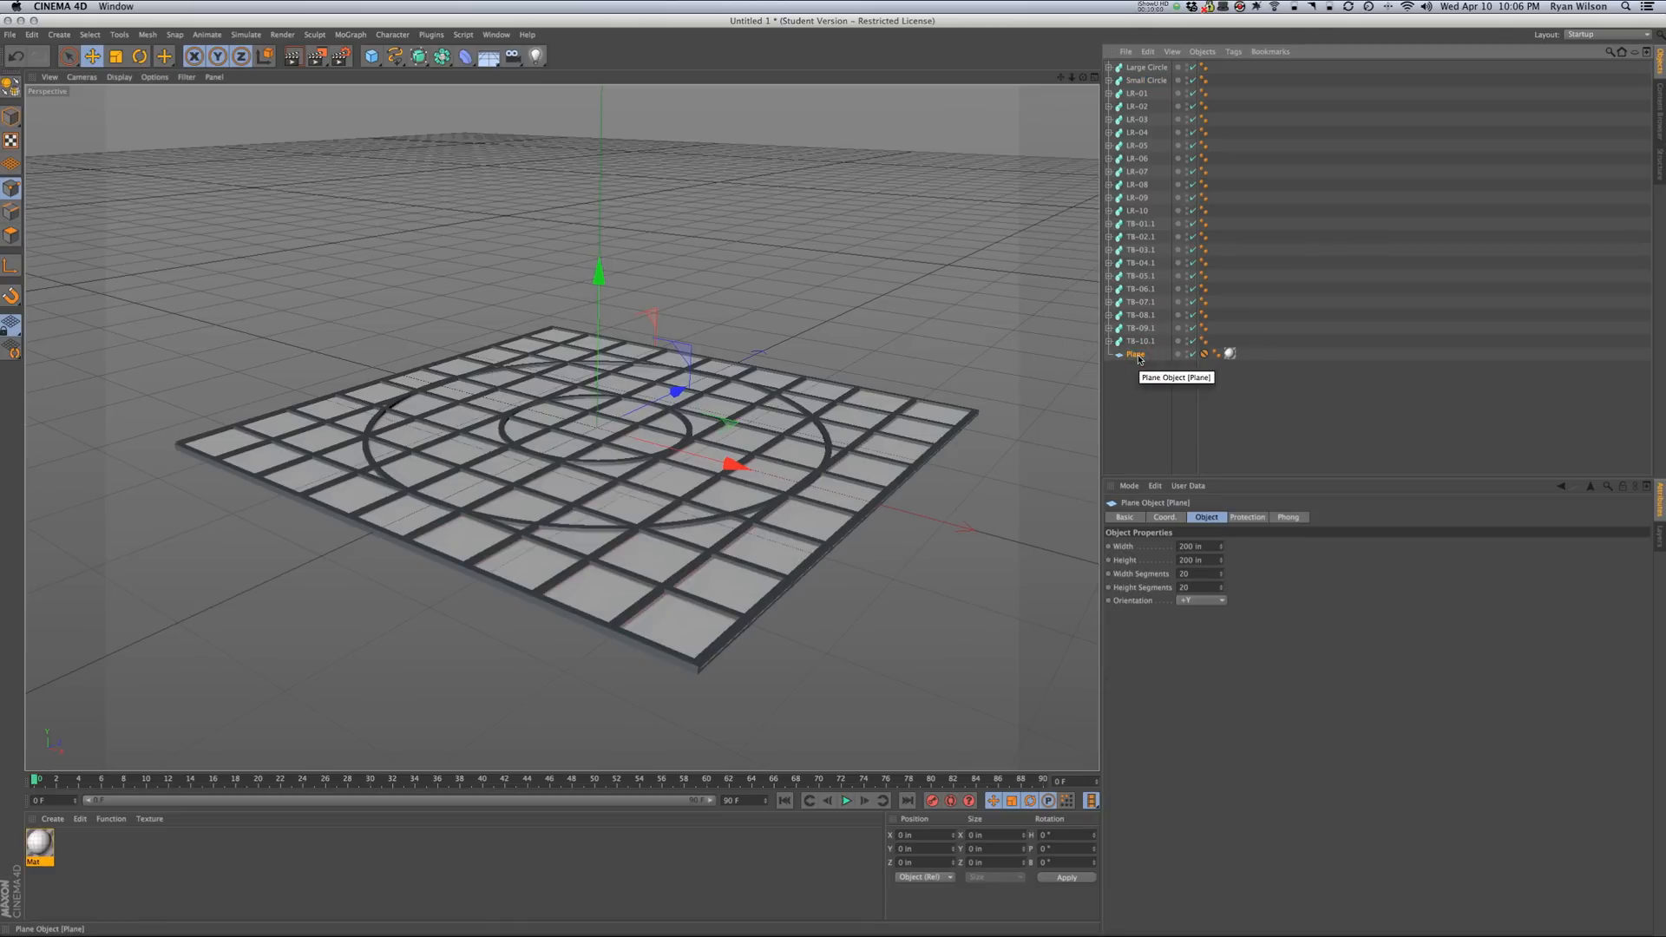
pyautogui.press('Delete')
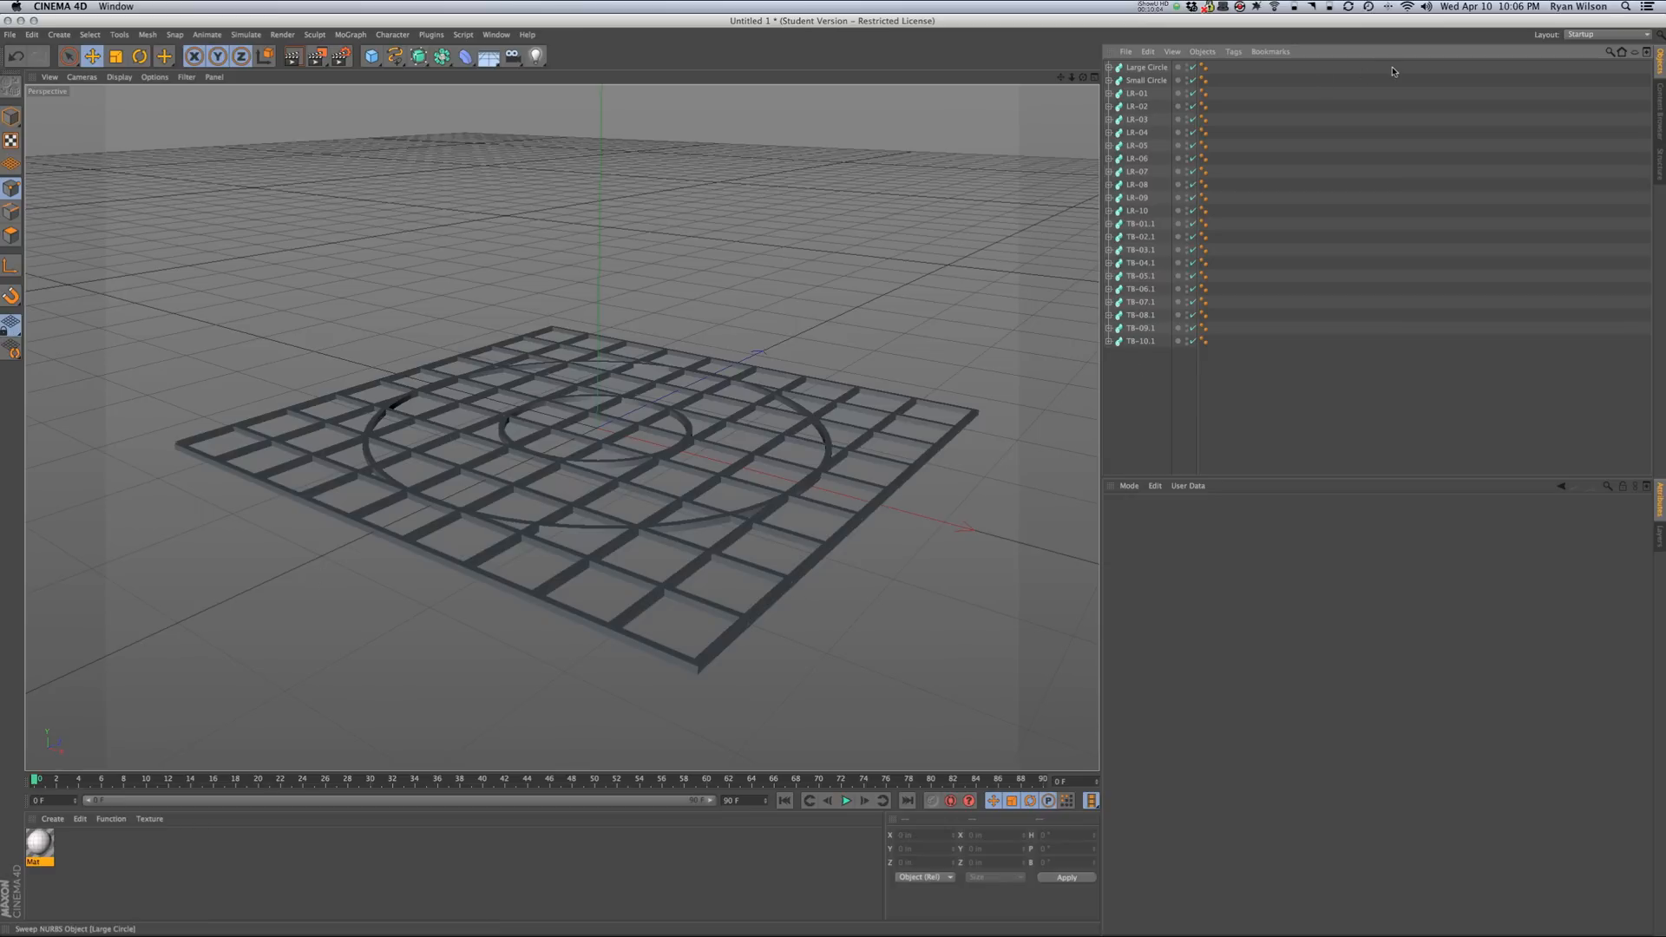
pyautogui.click(1577, 36)
pyautogui.click(1577, 47)
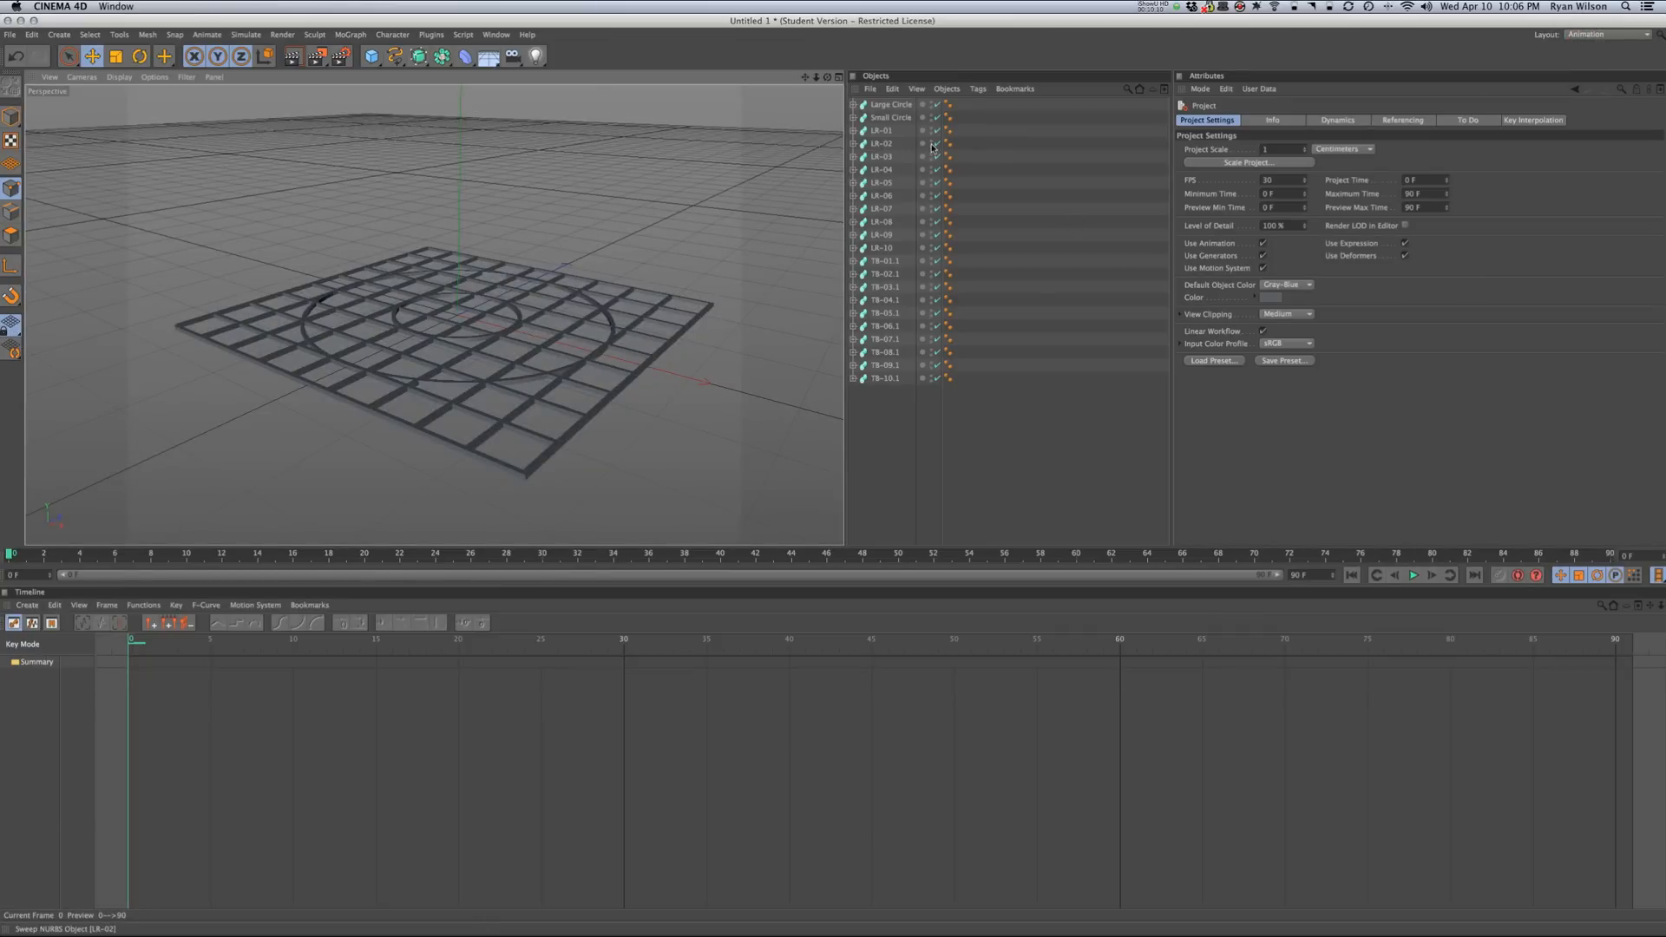
# - Try out End Growth on the Large Circle sweep by lowering it and restoring it to 100 %
pyautogui.click(885, 106)
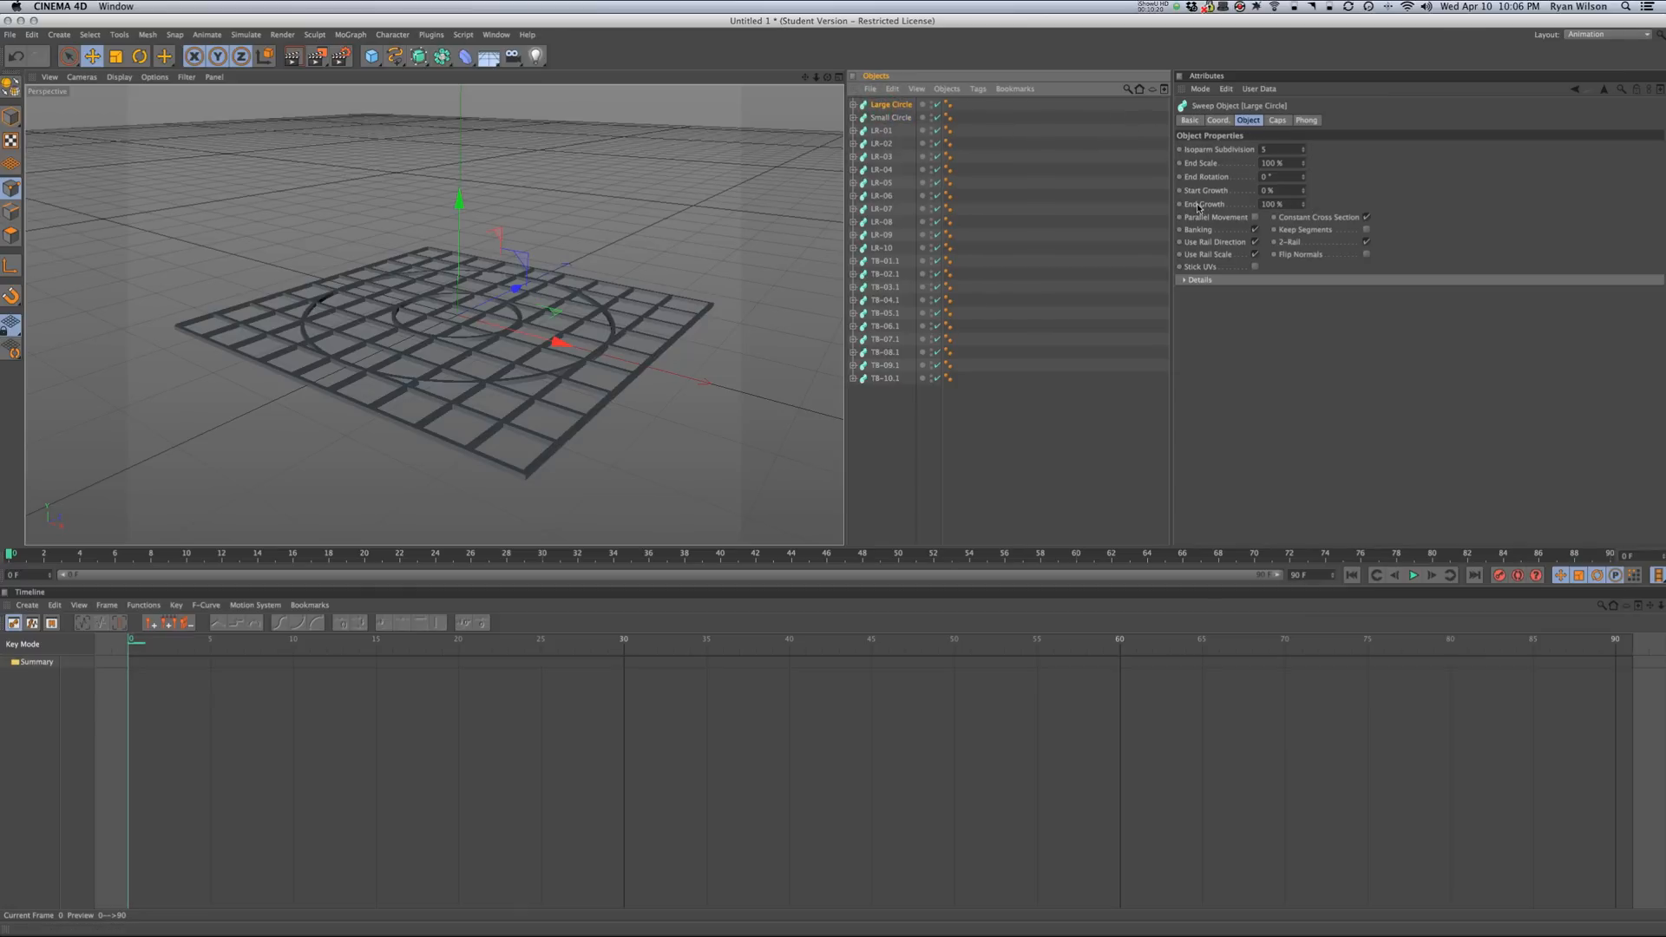
pyautogui.moveTo(1303, 205); pyautogui.dragTo(1303, 240)
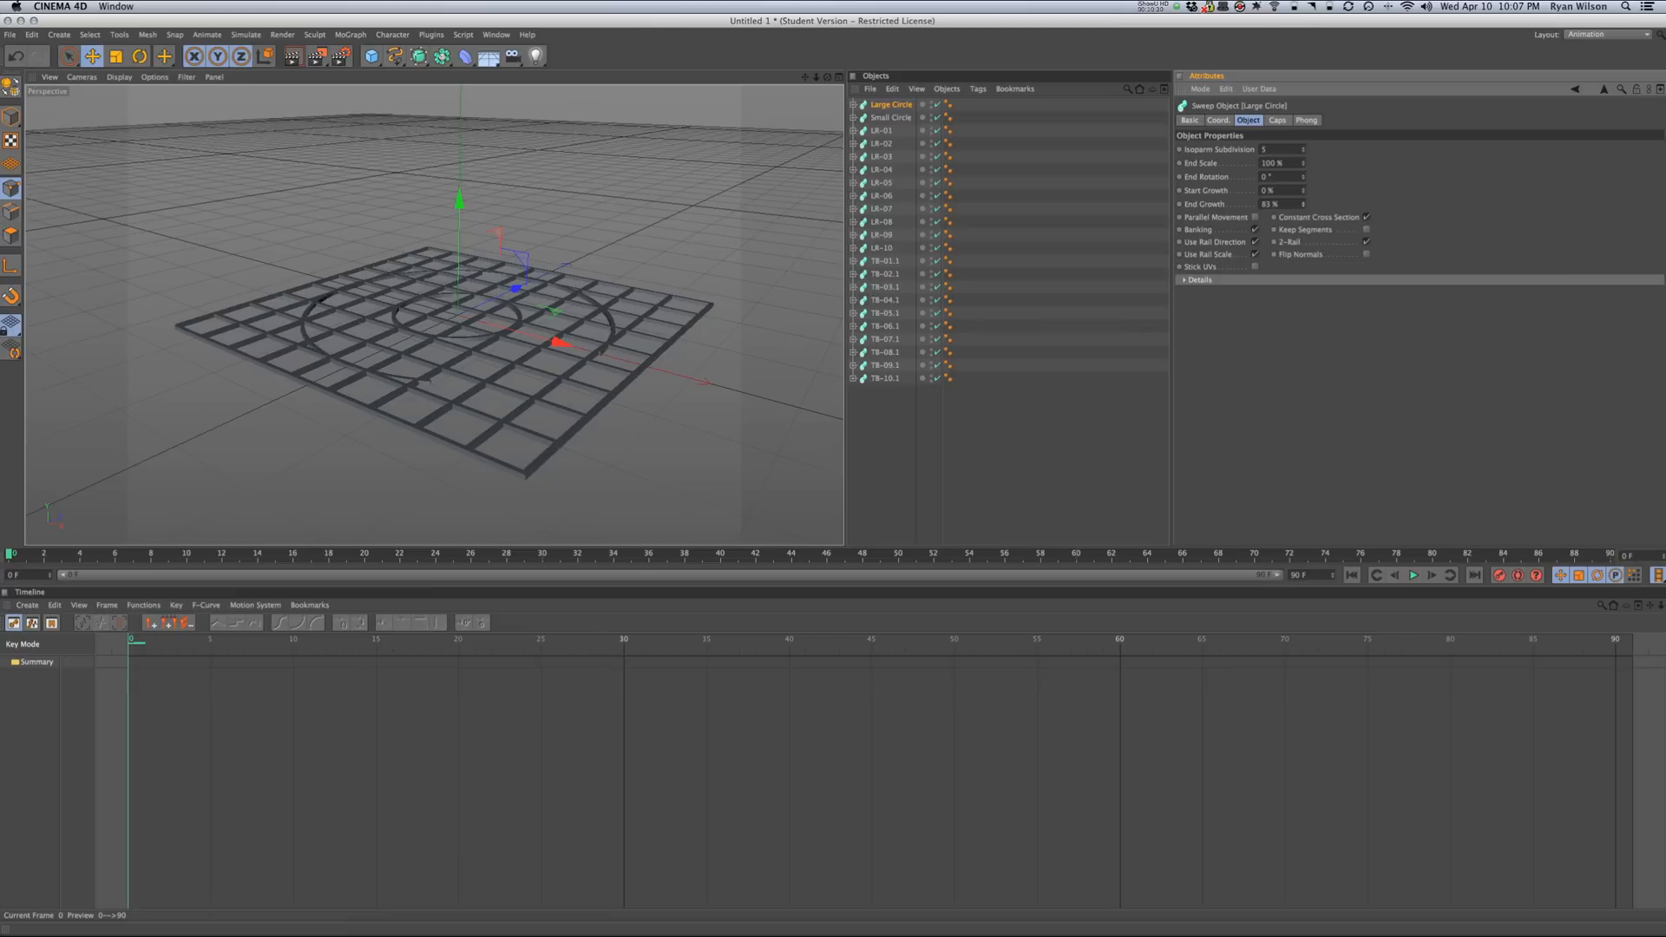
pyautogui.moveTo(1303, 211); pyautogui.dragTo(1303, 204)
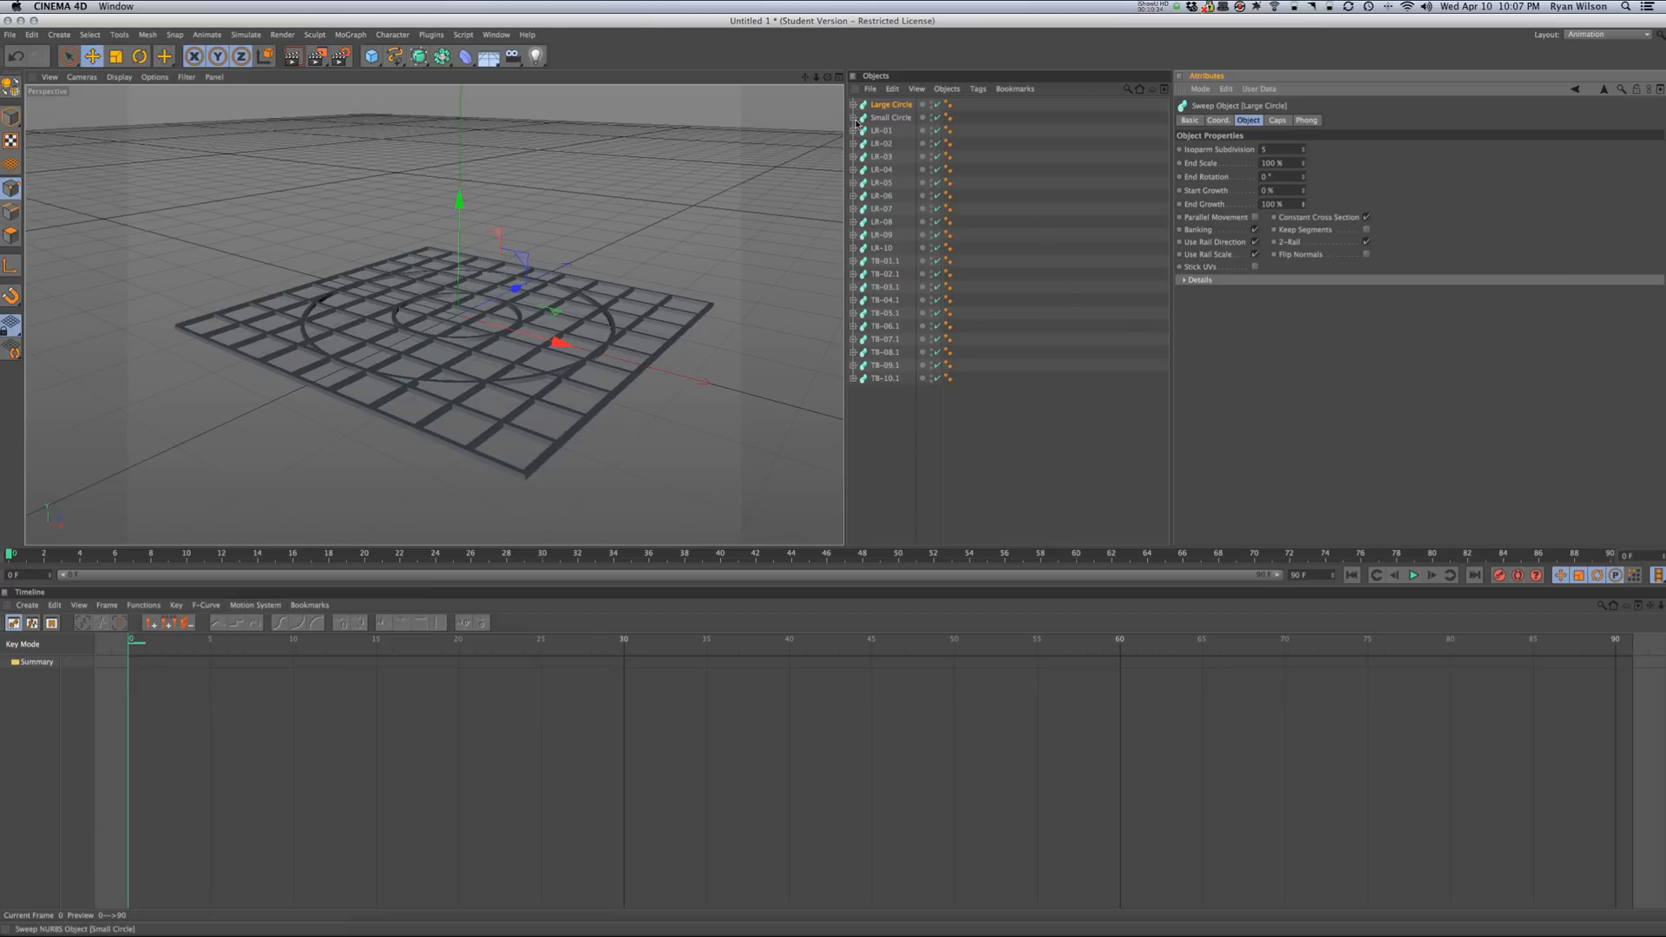
# - Select every sweep from Large Circle to TB-10.1 and keyframe End Growth at 0 % on frame 0
pyautogui.click(882, 378)
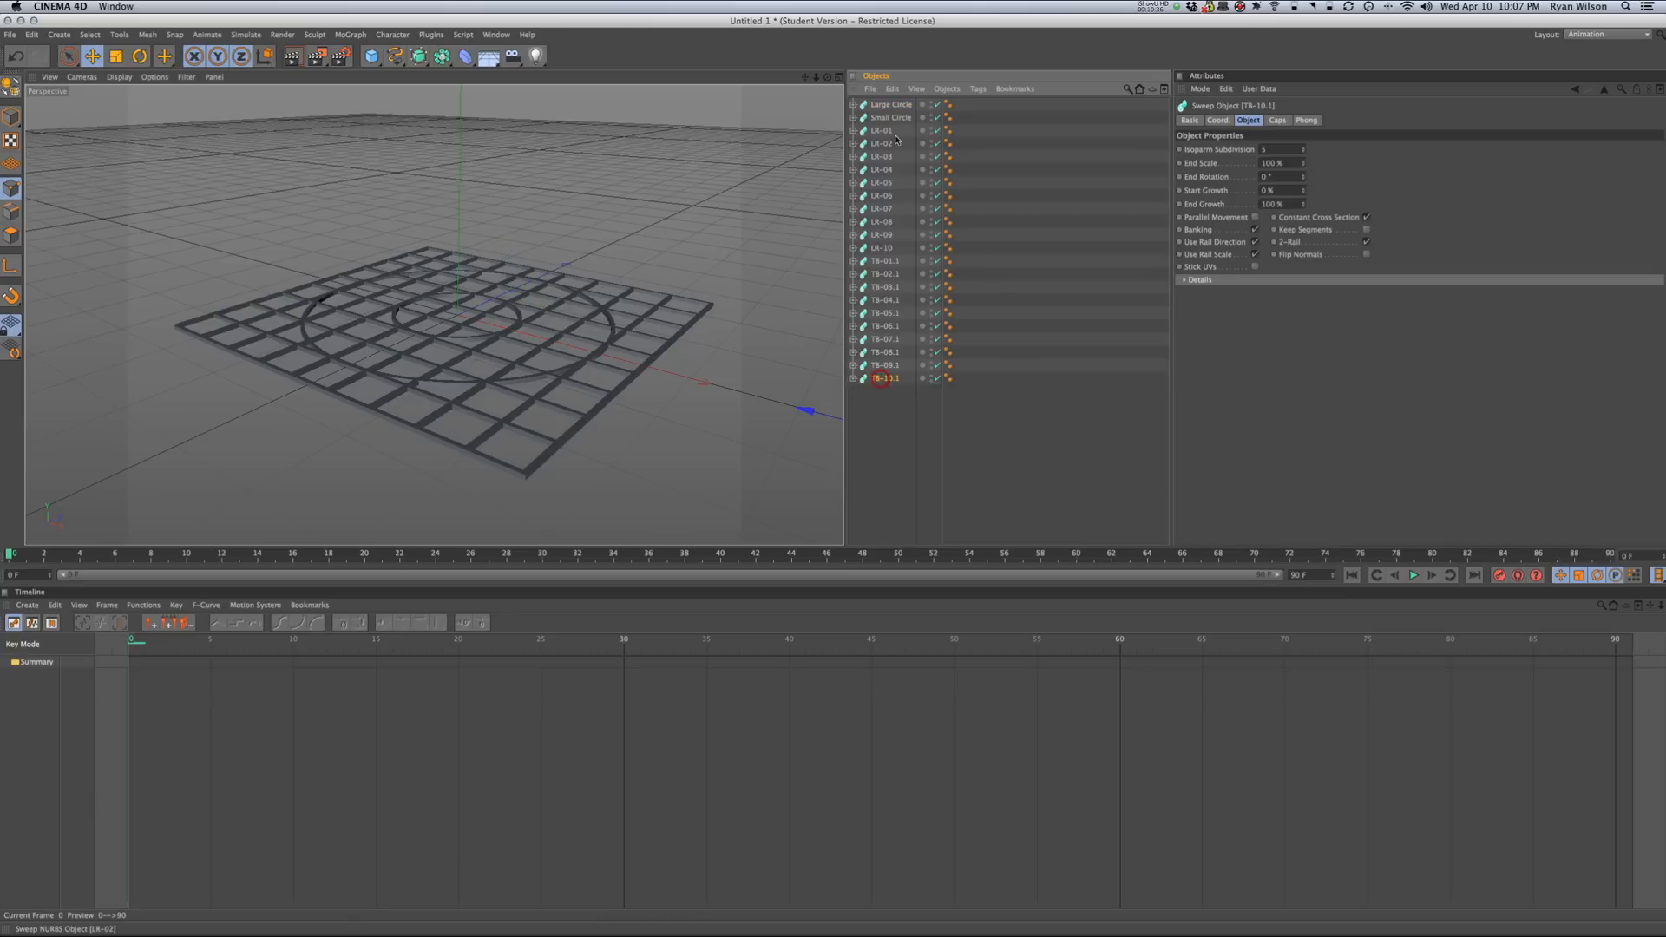
pyautogui.keyDown('shift'); pyautogui.click(882, 106); pyautogui.keyUp('shift')
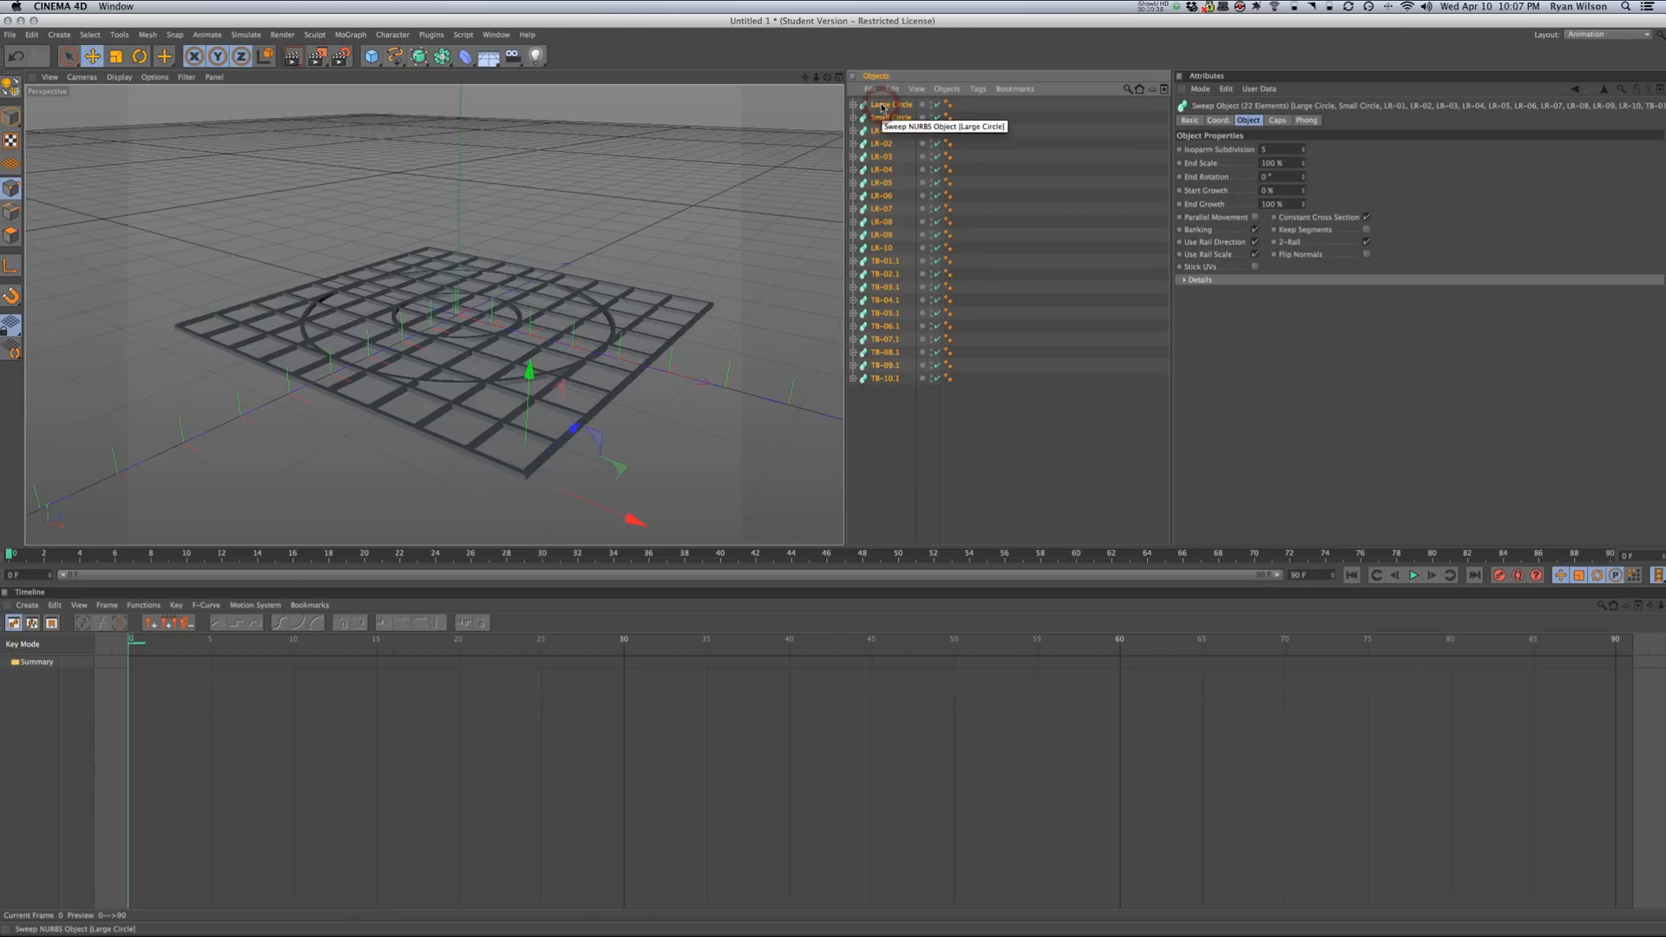
pyautogui.keyDown('ctrl'); pyautogui.click(1179, 204); pyautogui.keyUp('ctrl')
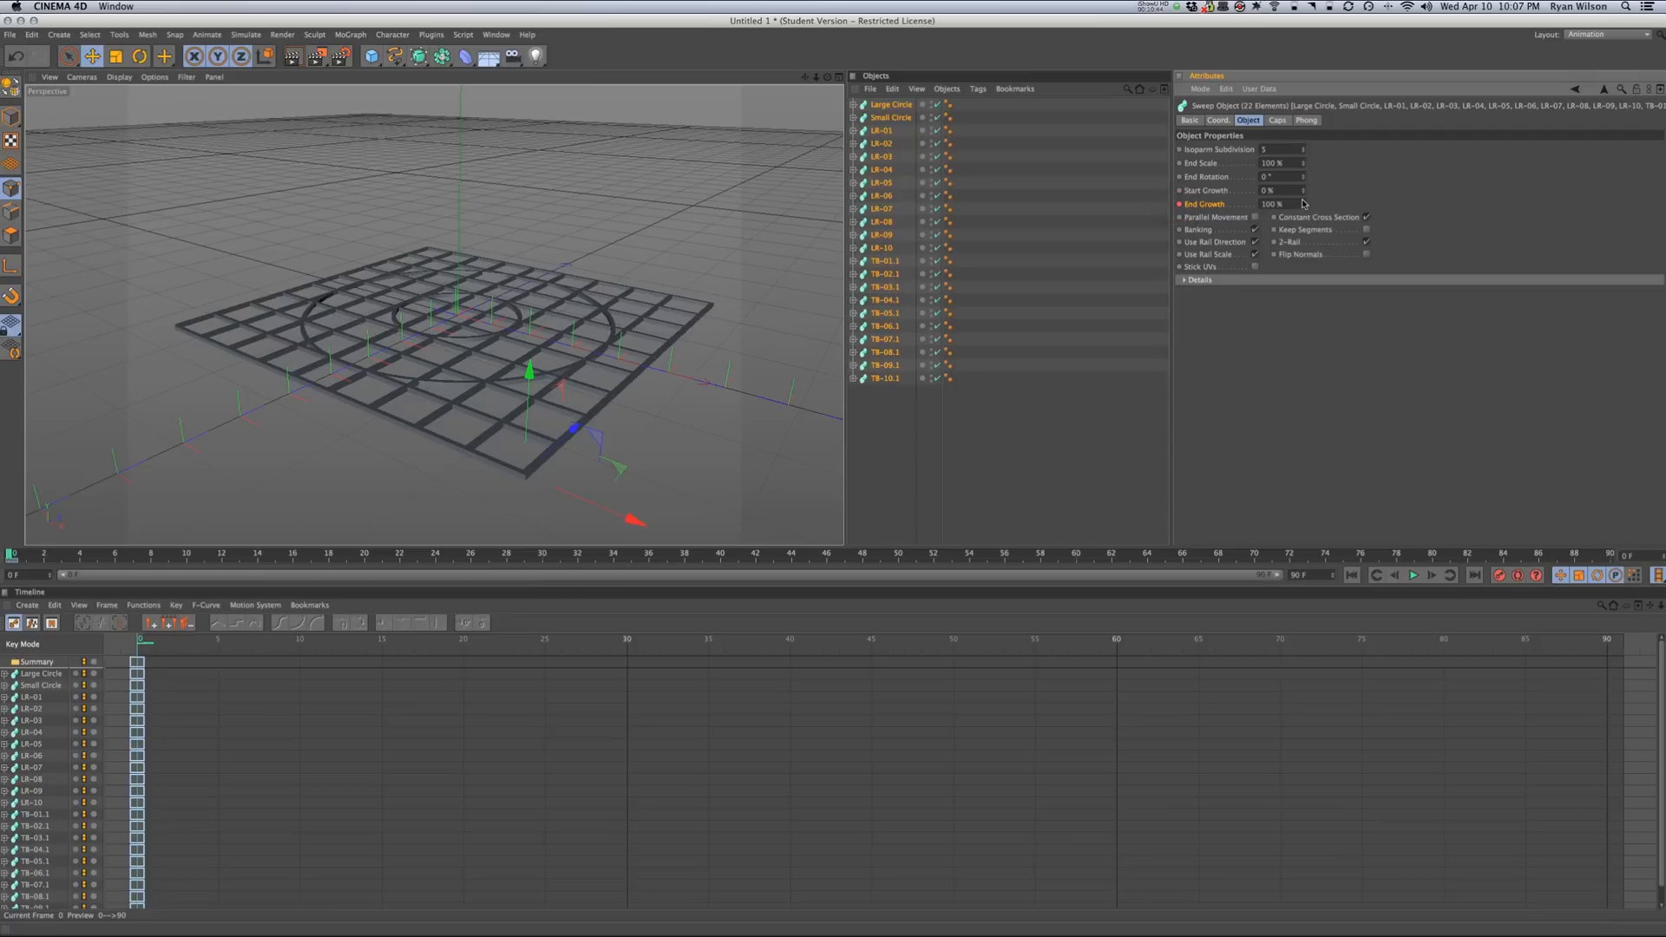
pyautogui.moveTo(1304, 206); pyautogui.dragTo(1304, 206)
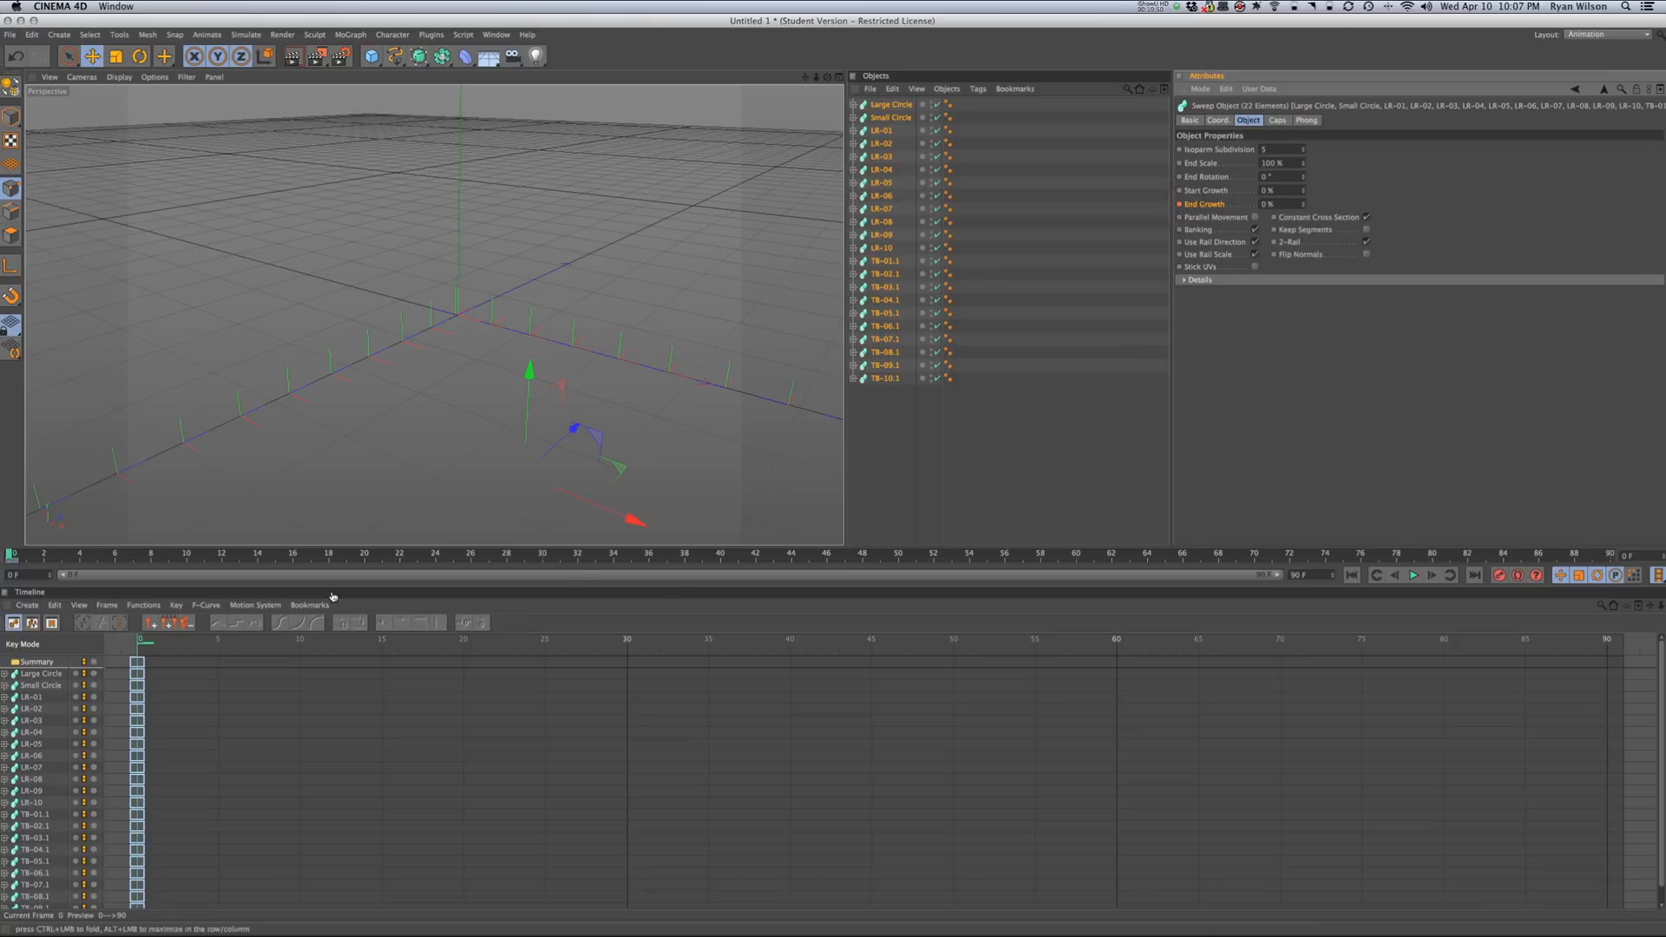
# - At frame 60, set the End Growth of all selected sweeps to 100 % and record a keyframe
pyautogui.moveTo(141, 643); pyautogui.dragTo(742, 643)
pyautogui.moveTo(926, 645); pyautogui.dragTo(1114, 643)
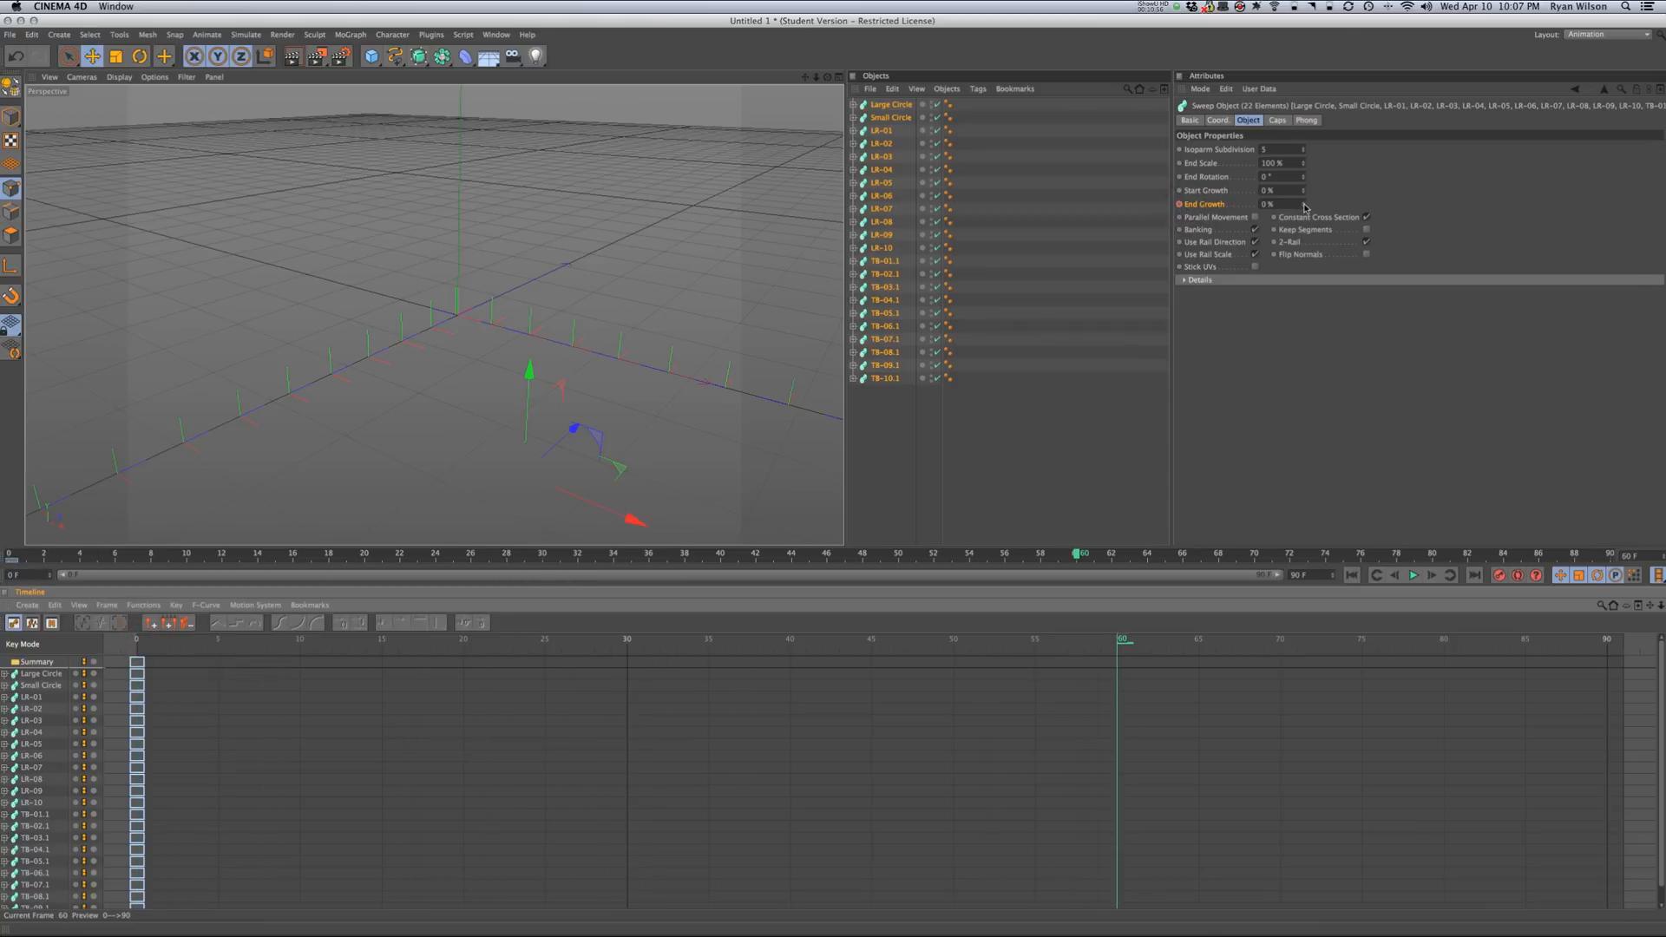
pyautogui.moveTo(1304, 206); pyautogui.dragTo(1304, 119)
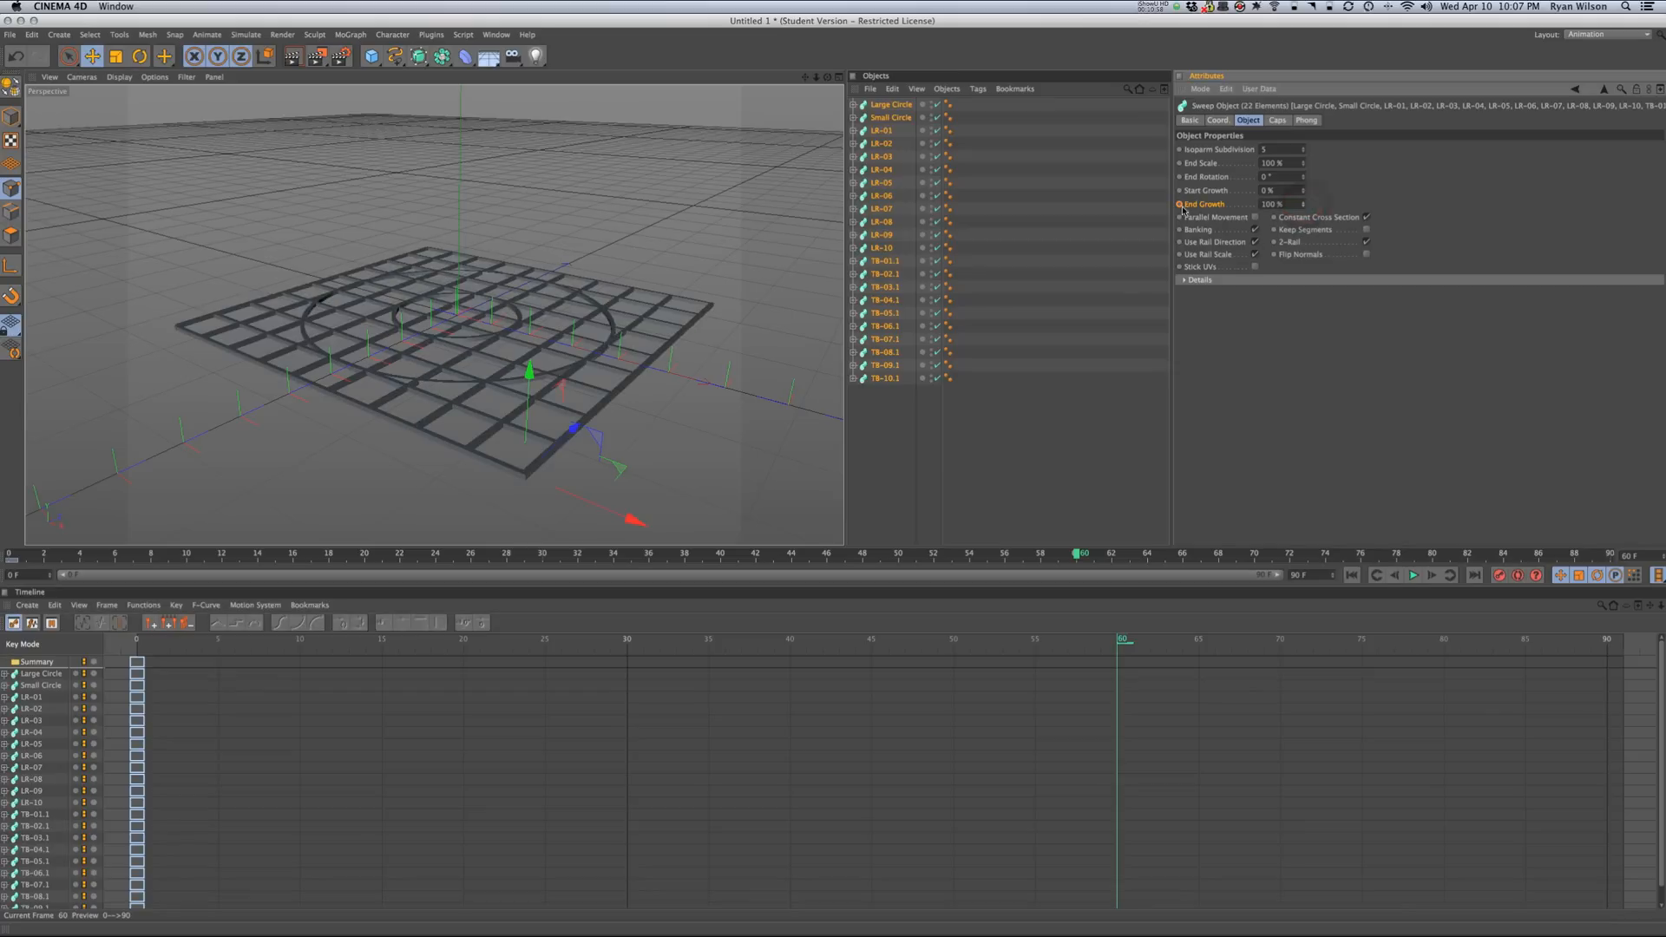
pyautogui.click(1180, 206)
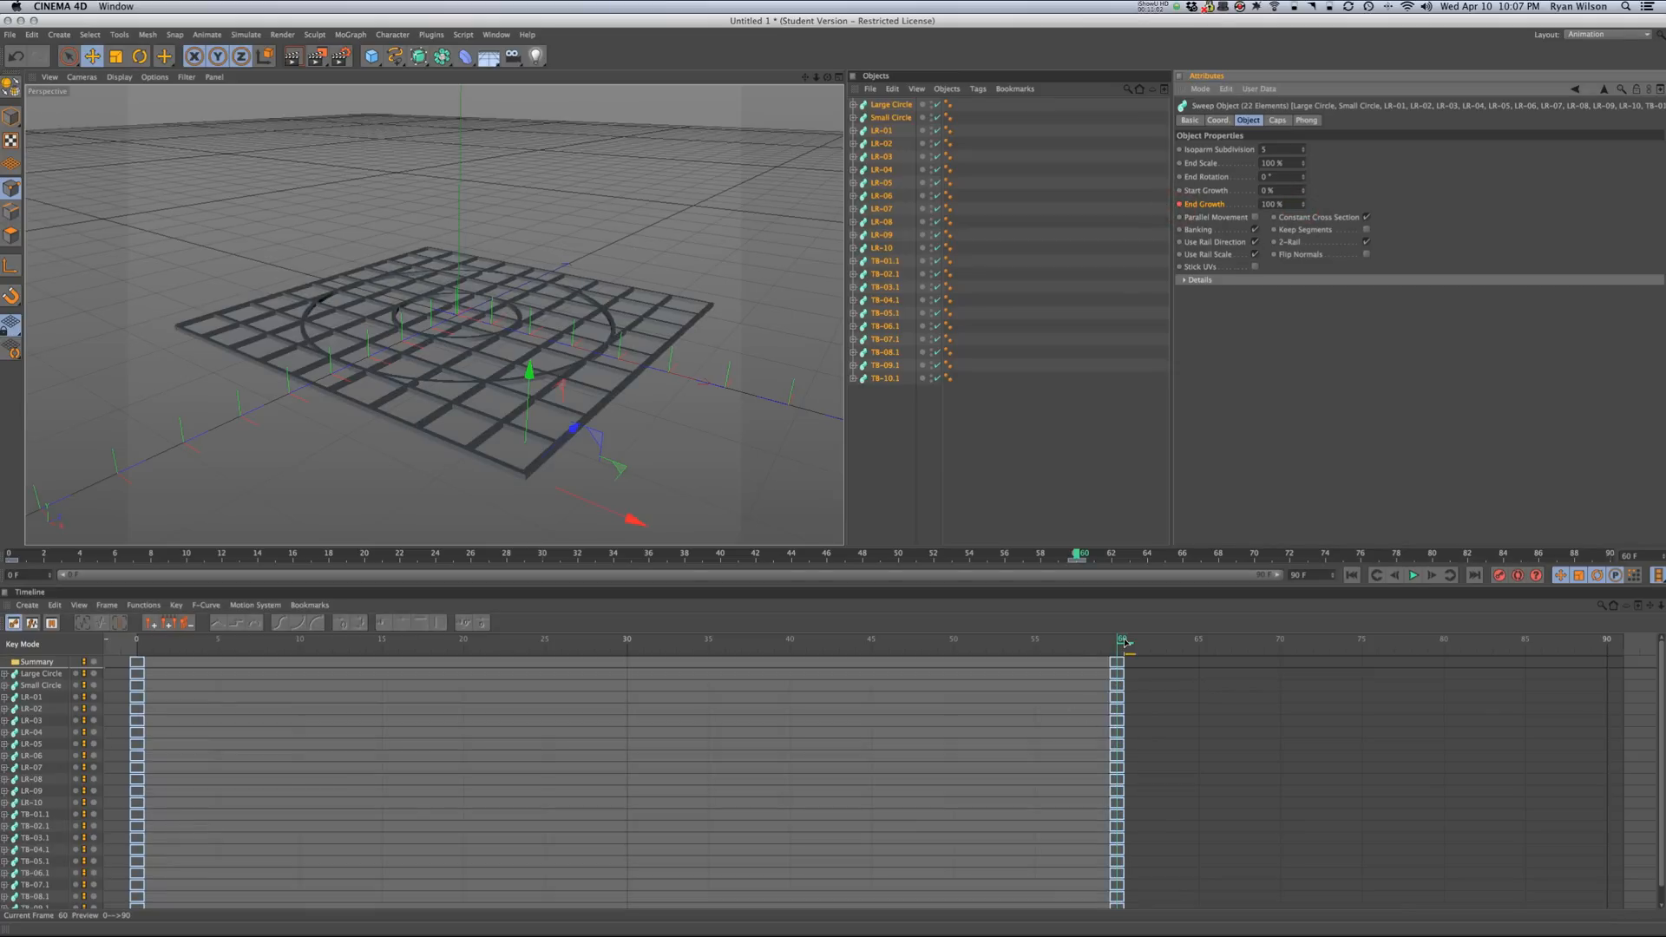
# - Play the growth animation from the start to check it, and return to frame 0
pyautogui.click(1351, 575)
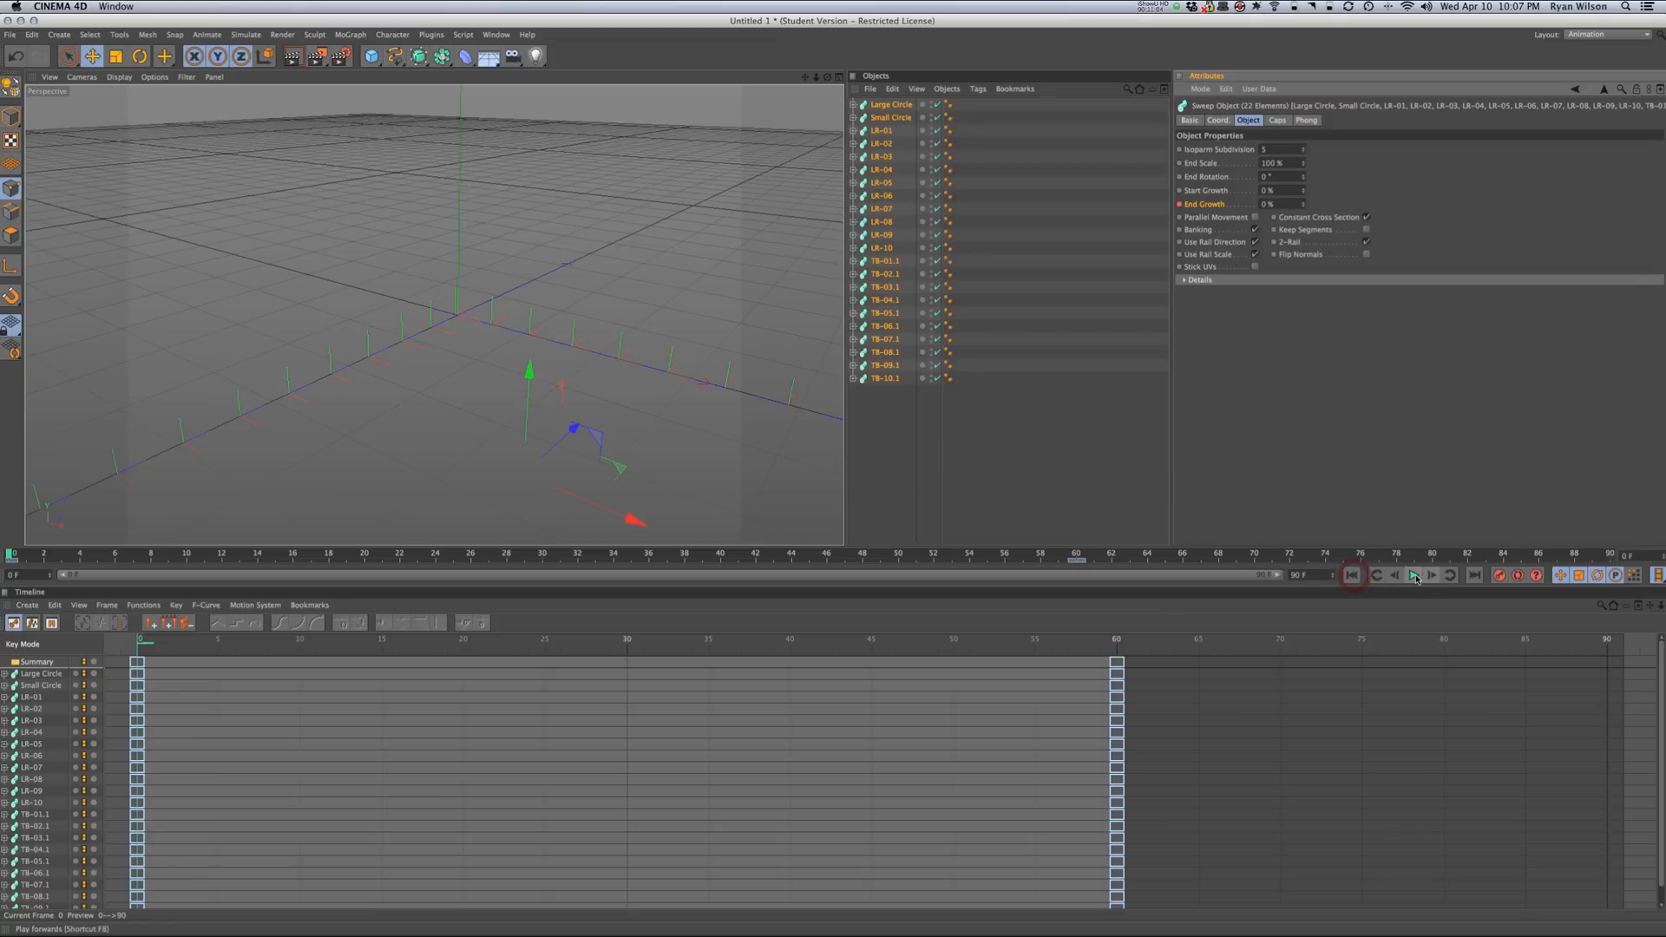
pyautogui.click(1414, 576)
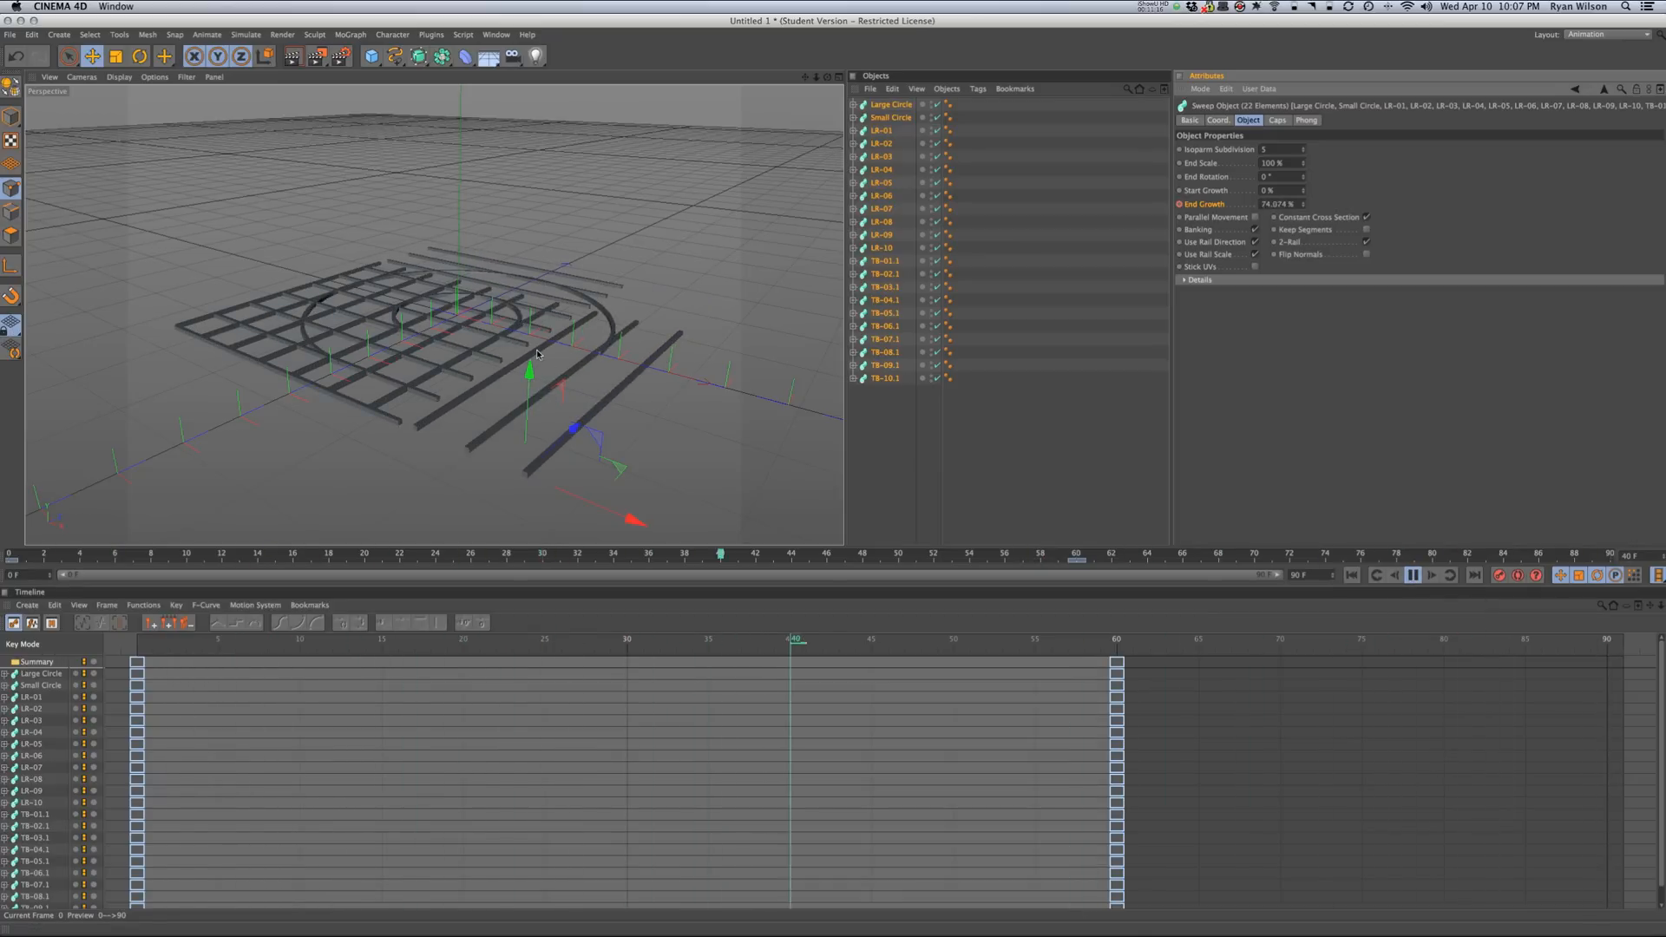
pyautogui.click(1354, 576)
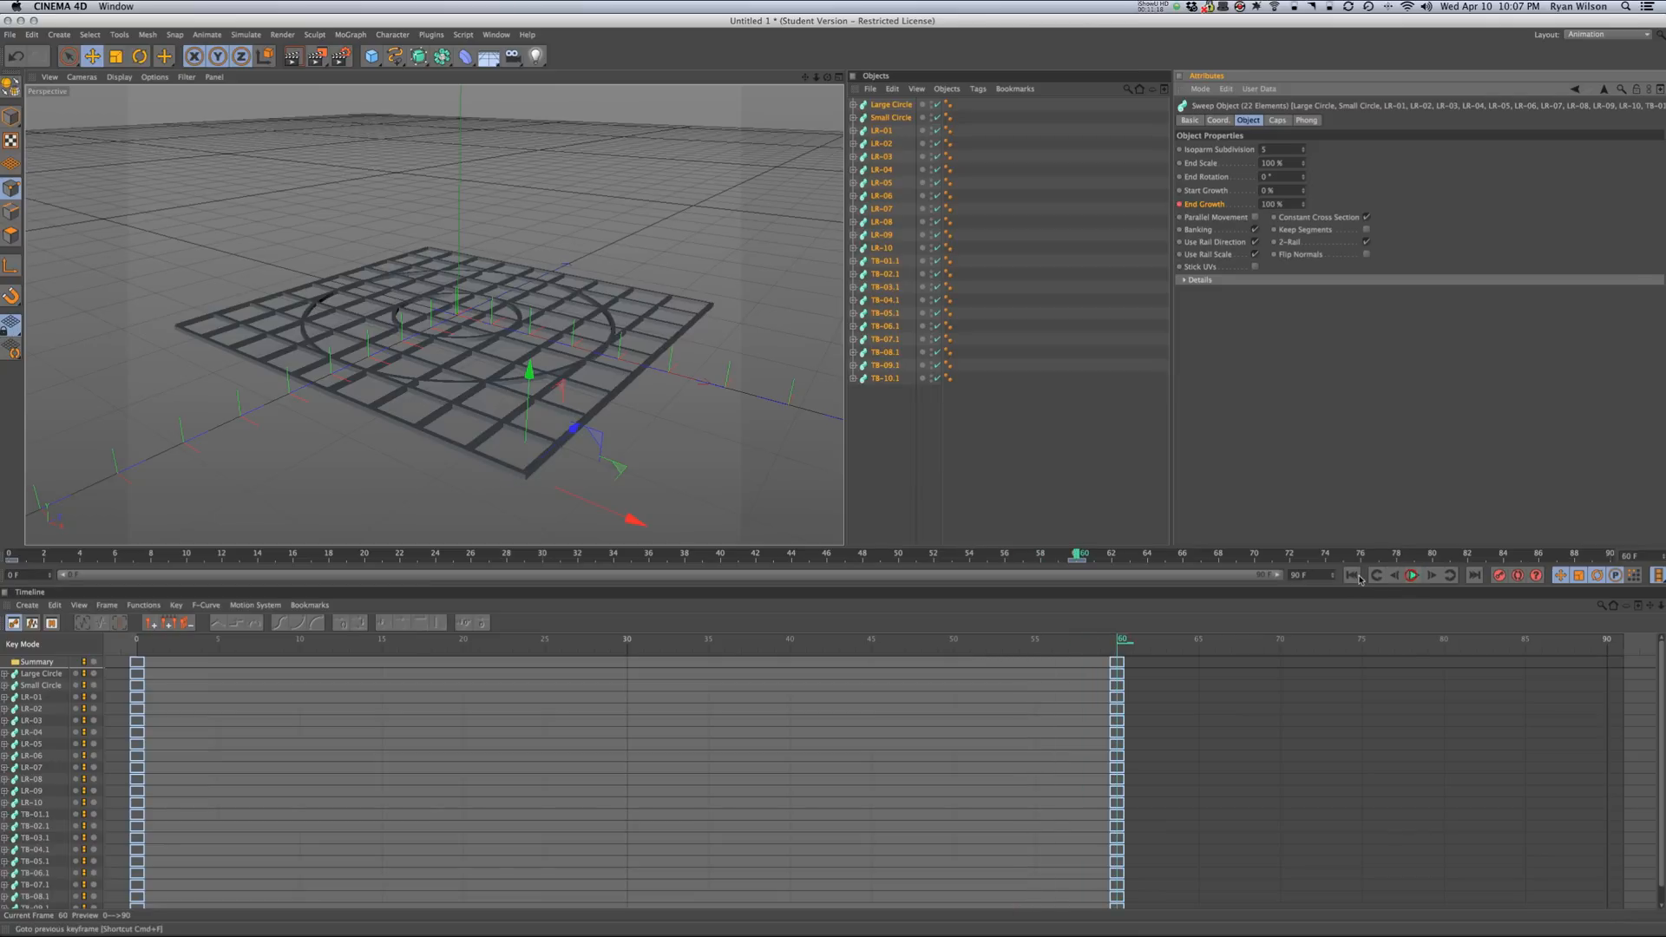
pyautogui.click(1358, 578)
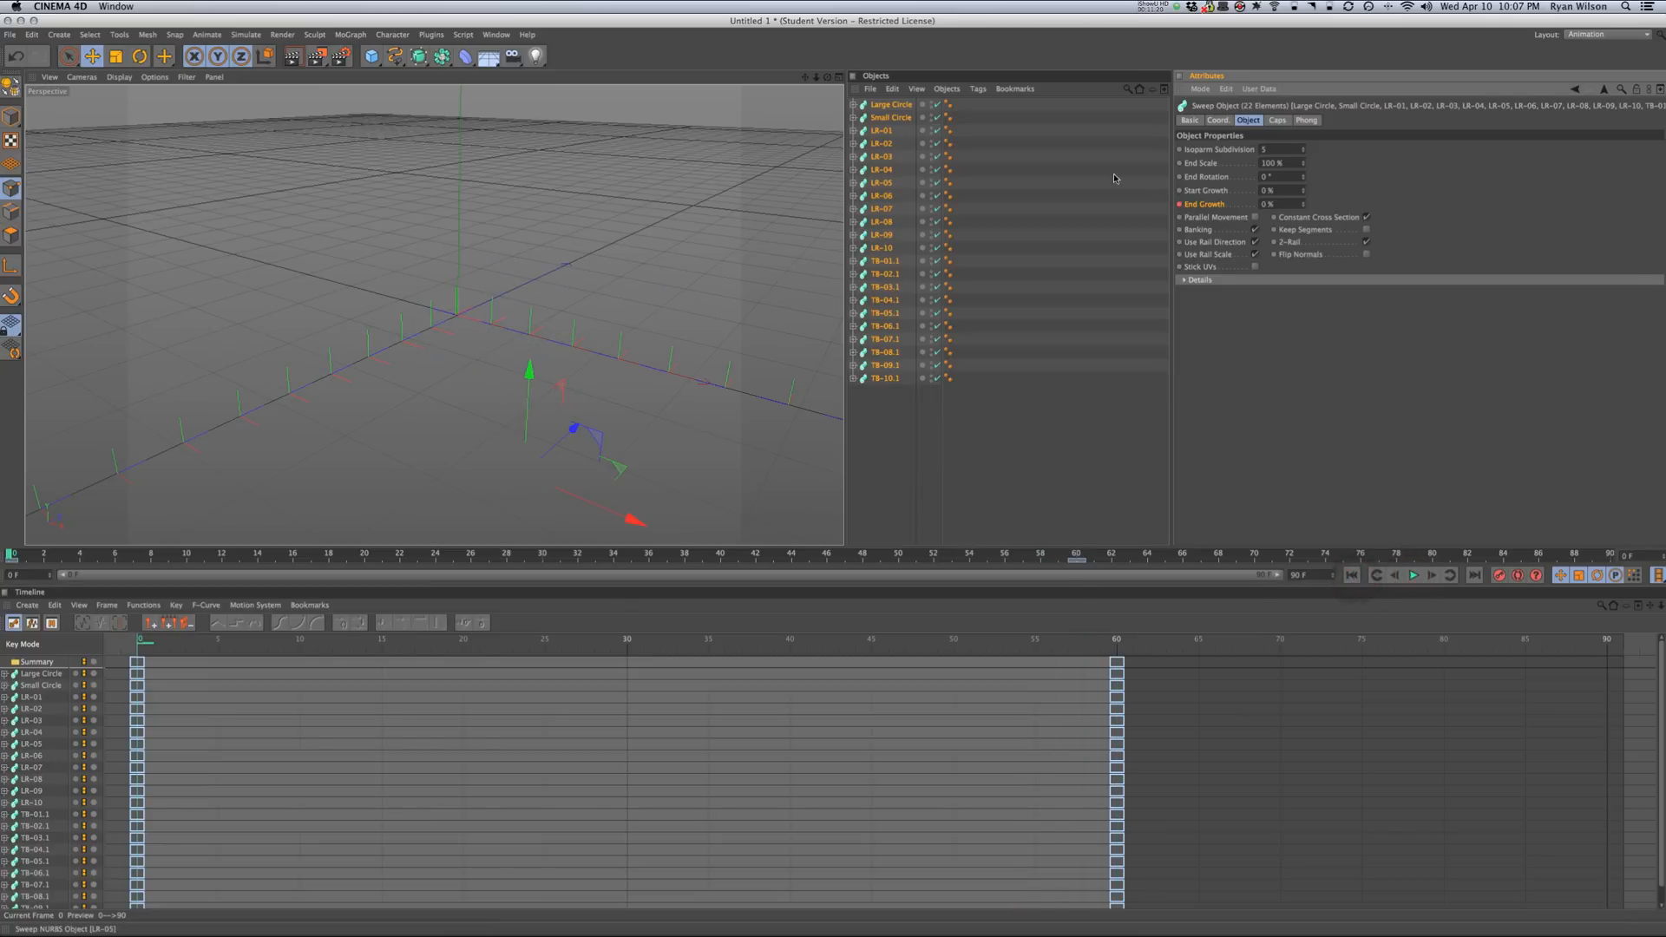
# - Go to frame 60, select all bars and circles, and raise them together vertically above the ground grid
pyautogui.click(1118, 642)
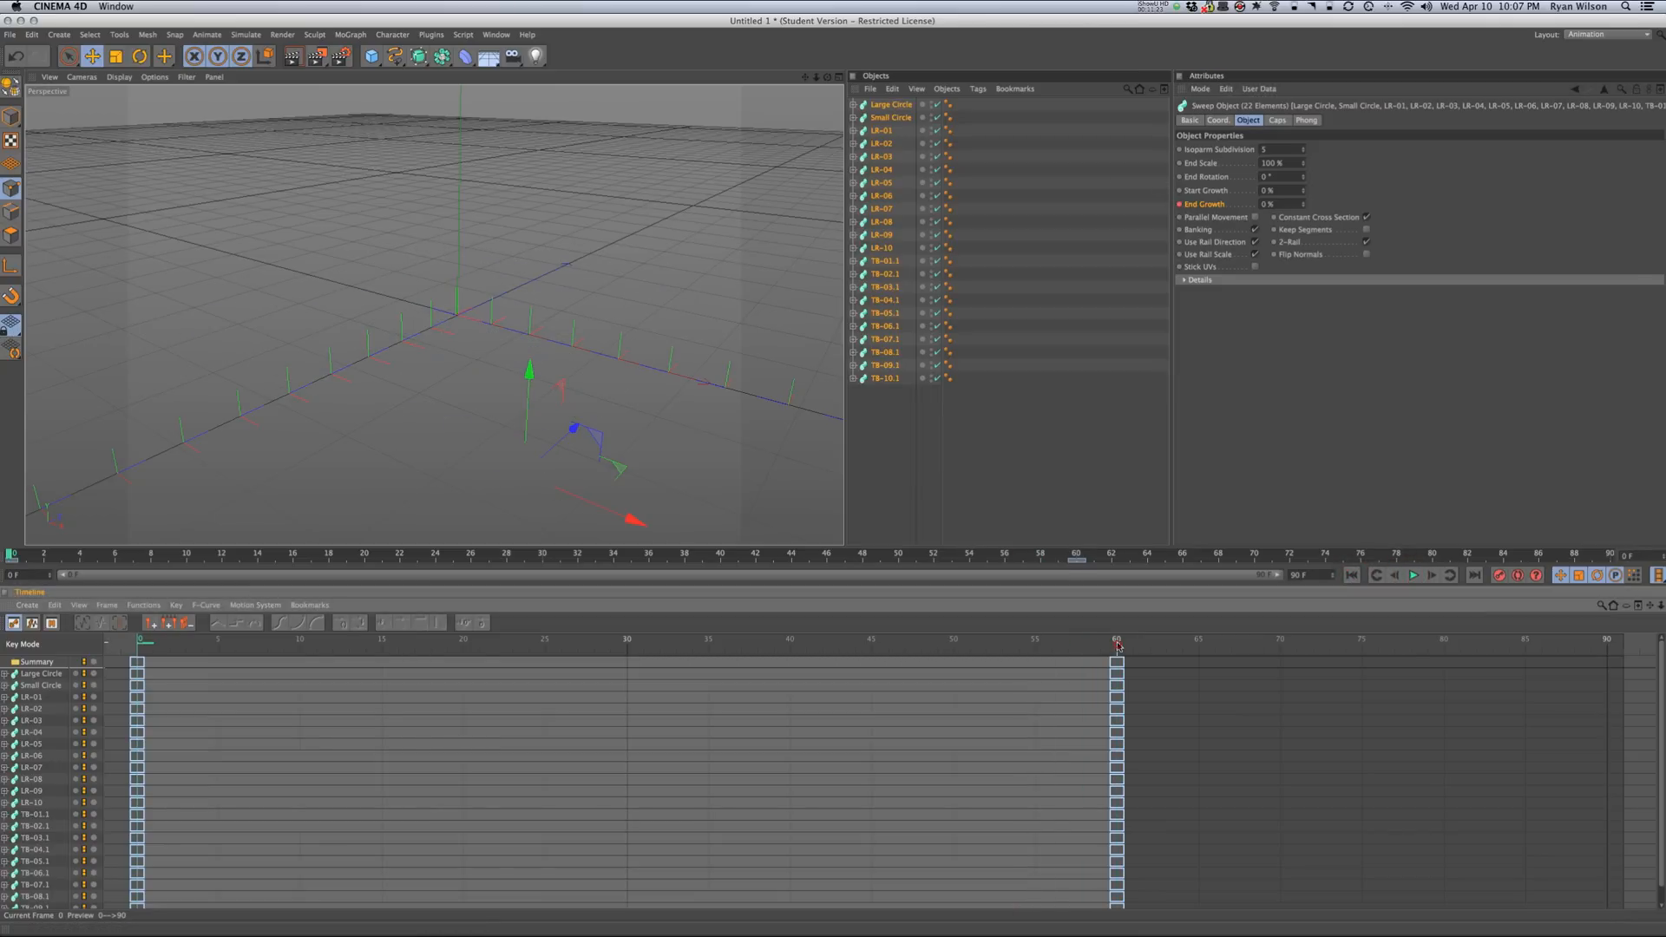
pyautogui.click(889, 105)
pyautogui.keyDown('shift'); pyautogui.click(884, 378); pyautogui.keyUp('shift')
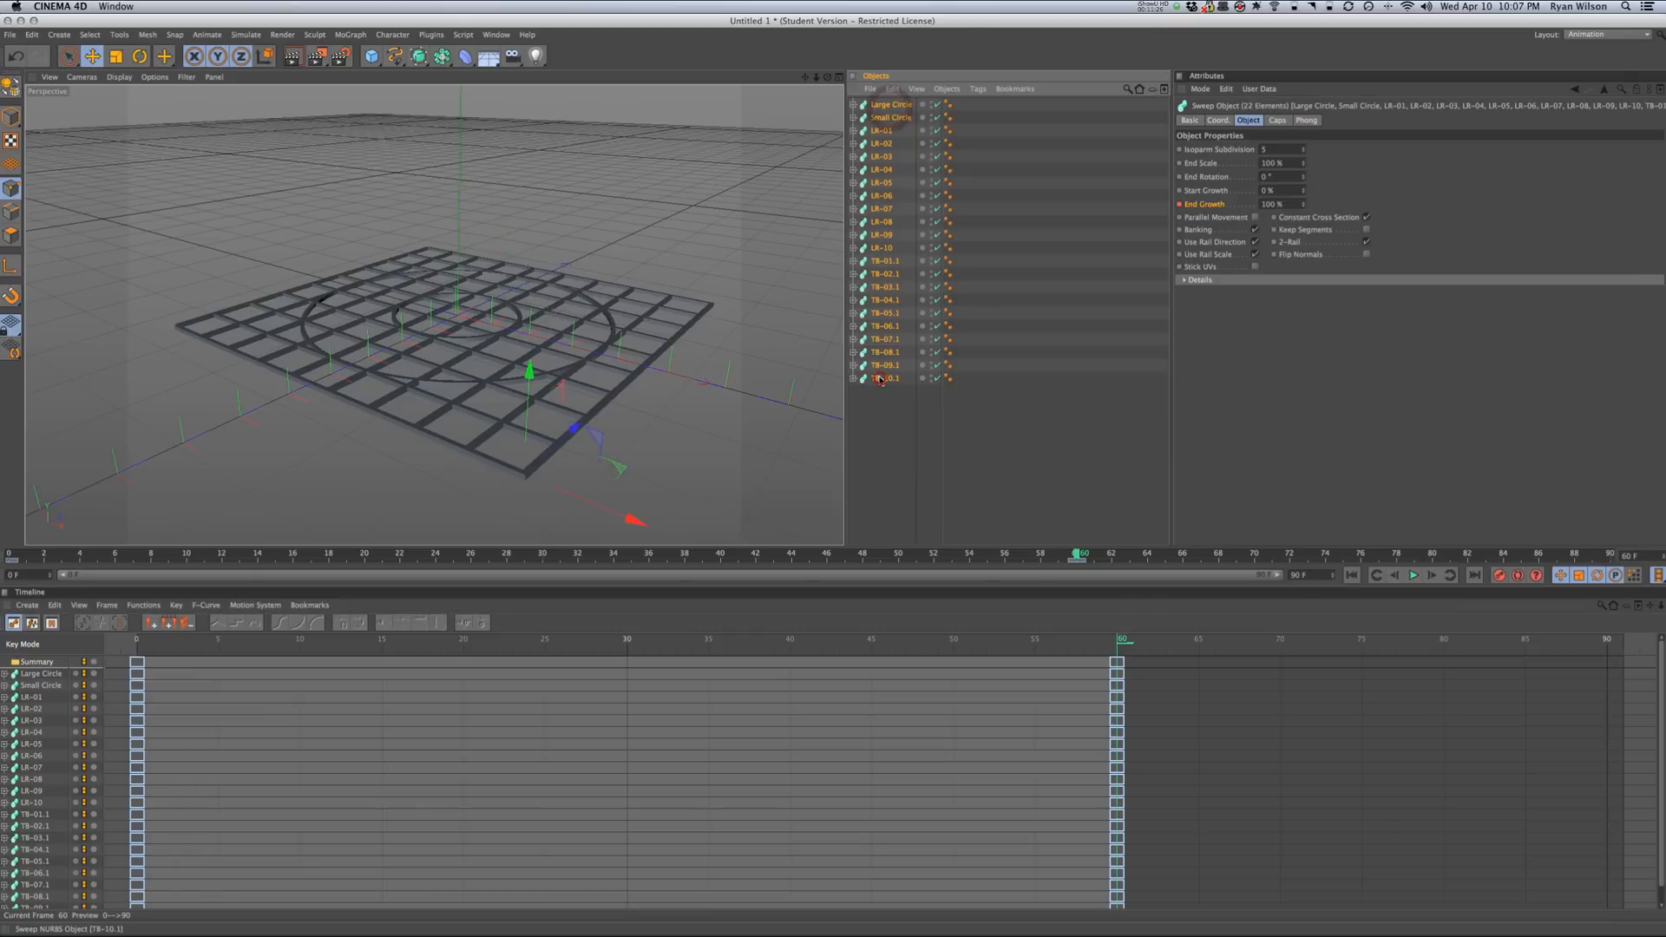
pyautogui.click(92, 57)
pyautogui.moveTo(529, 373); pyautogui.dragTo(461, 89)
# - Add an Omni light above the raised grid and set its shadow type to Shadow Maps (Soft)
pyautogui.click(535, 57)
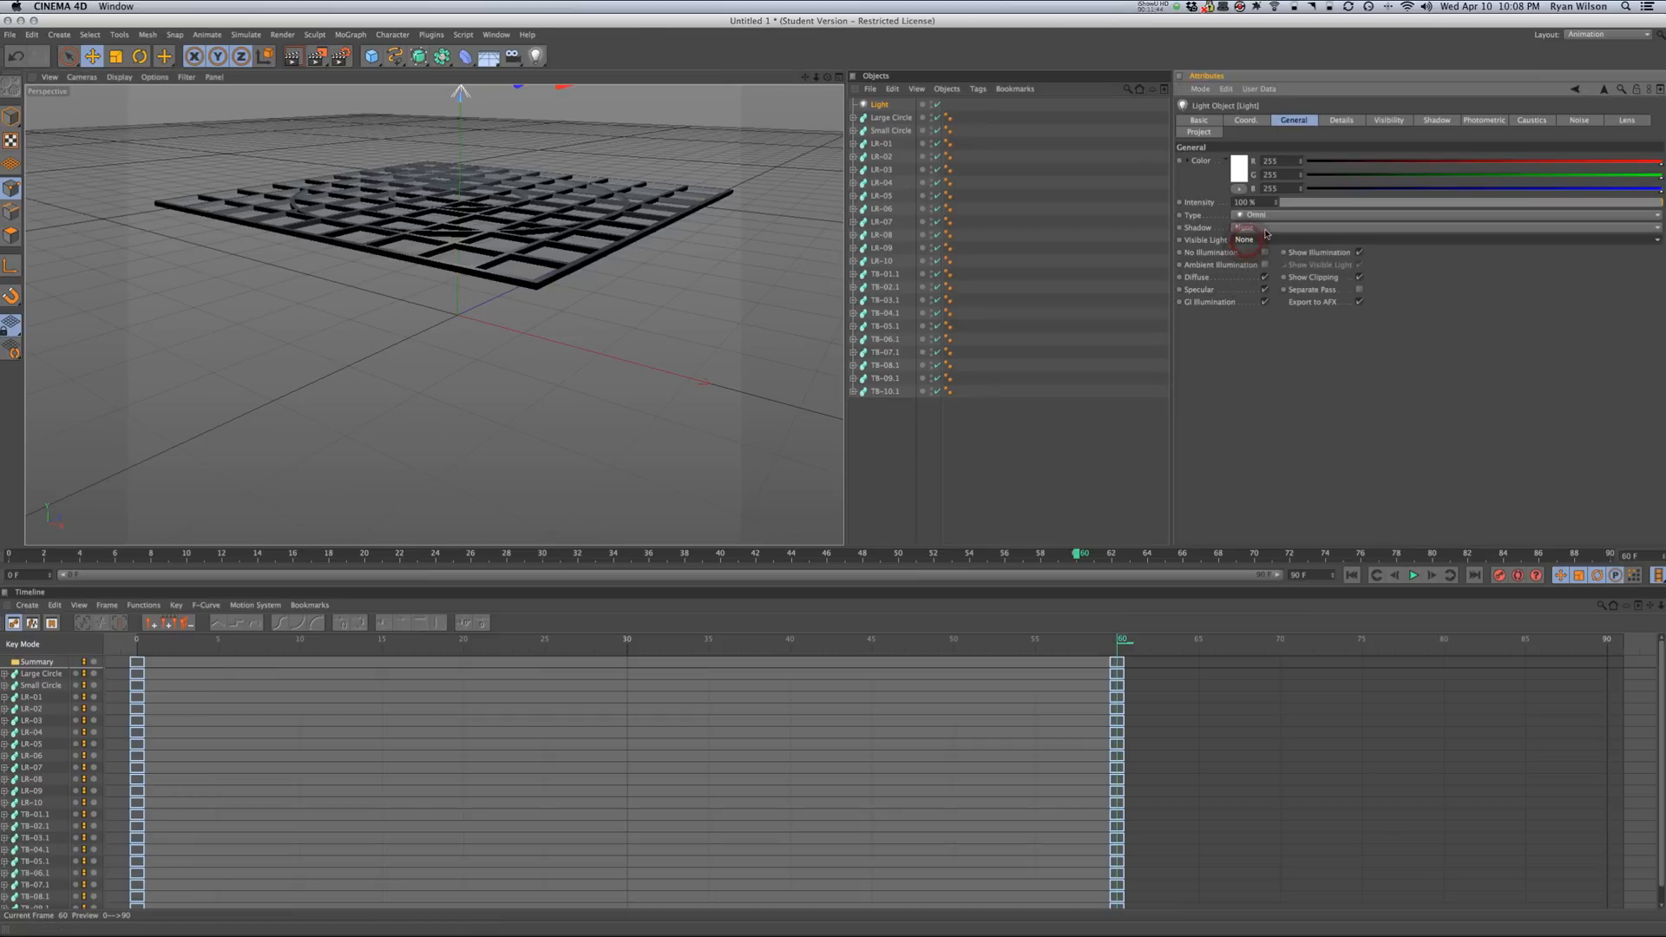
pyautogui.click(1265, 229)
pyautogui.click(1268, 253)
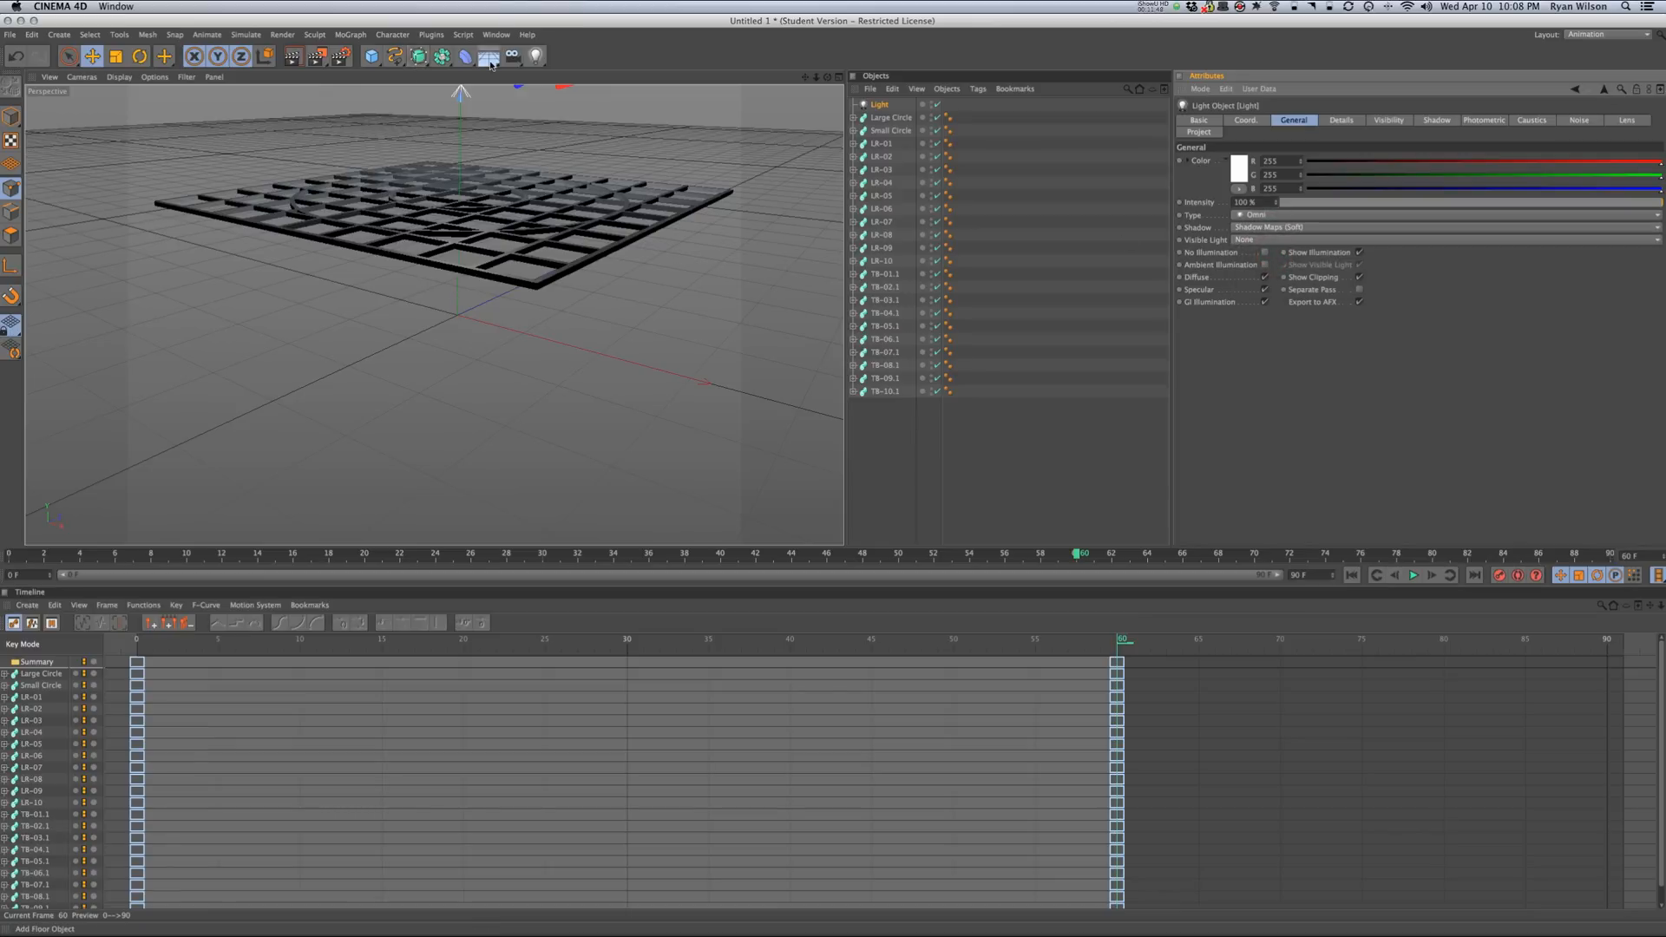
# - Add a Floor object beneath the raised grid, rendering the perspective view before and after to compare the shadows
pyautogui.click(294, 61)
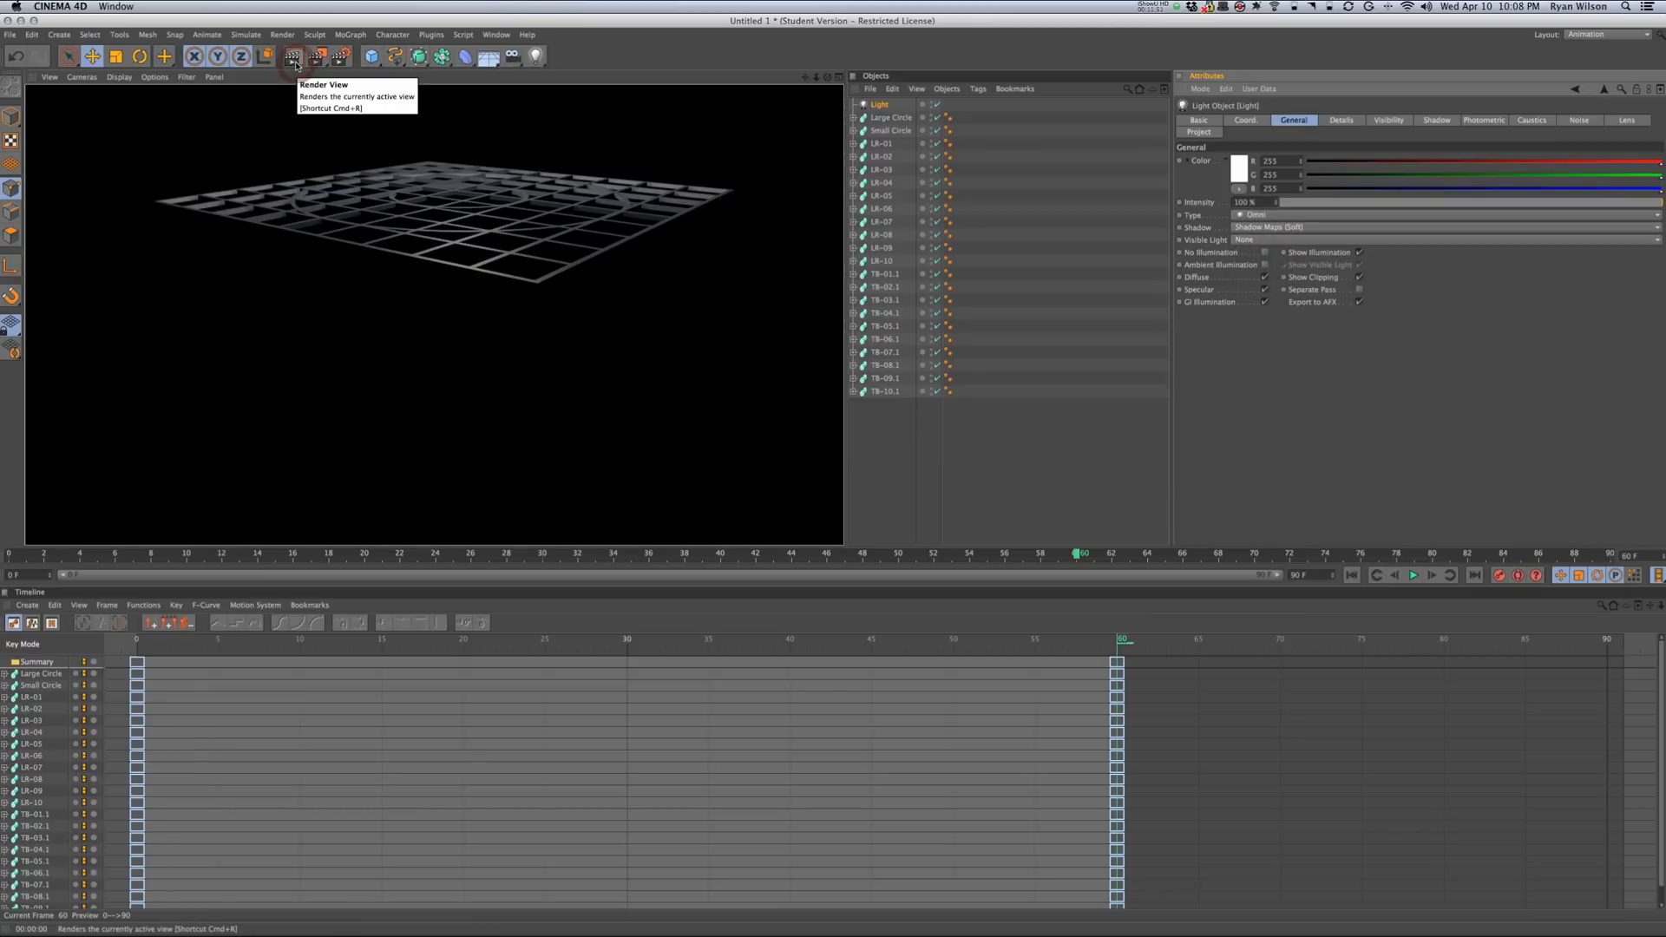
pyautogui.click(486, 59)
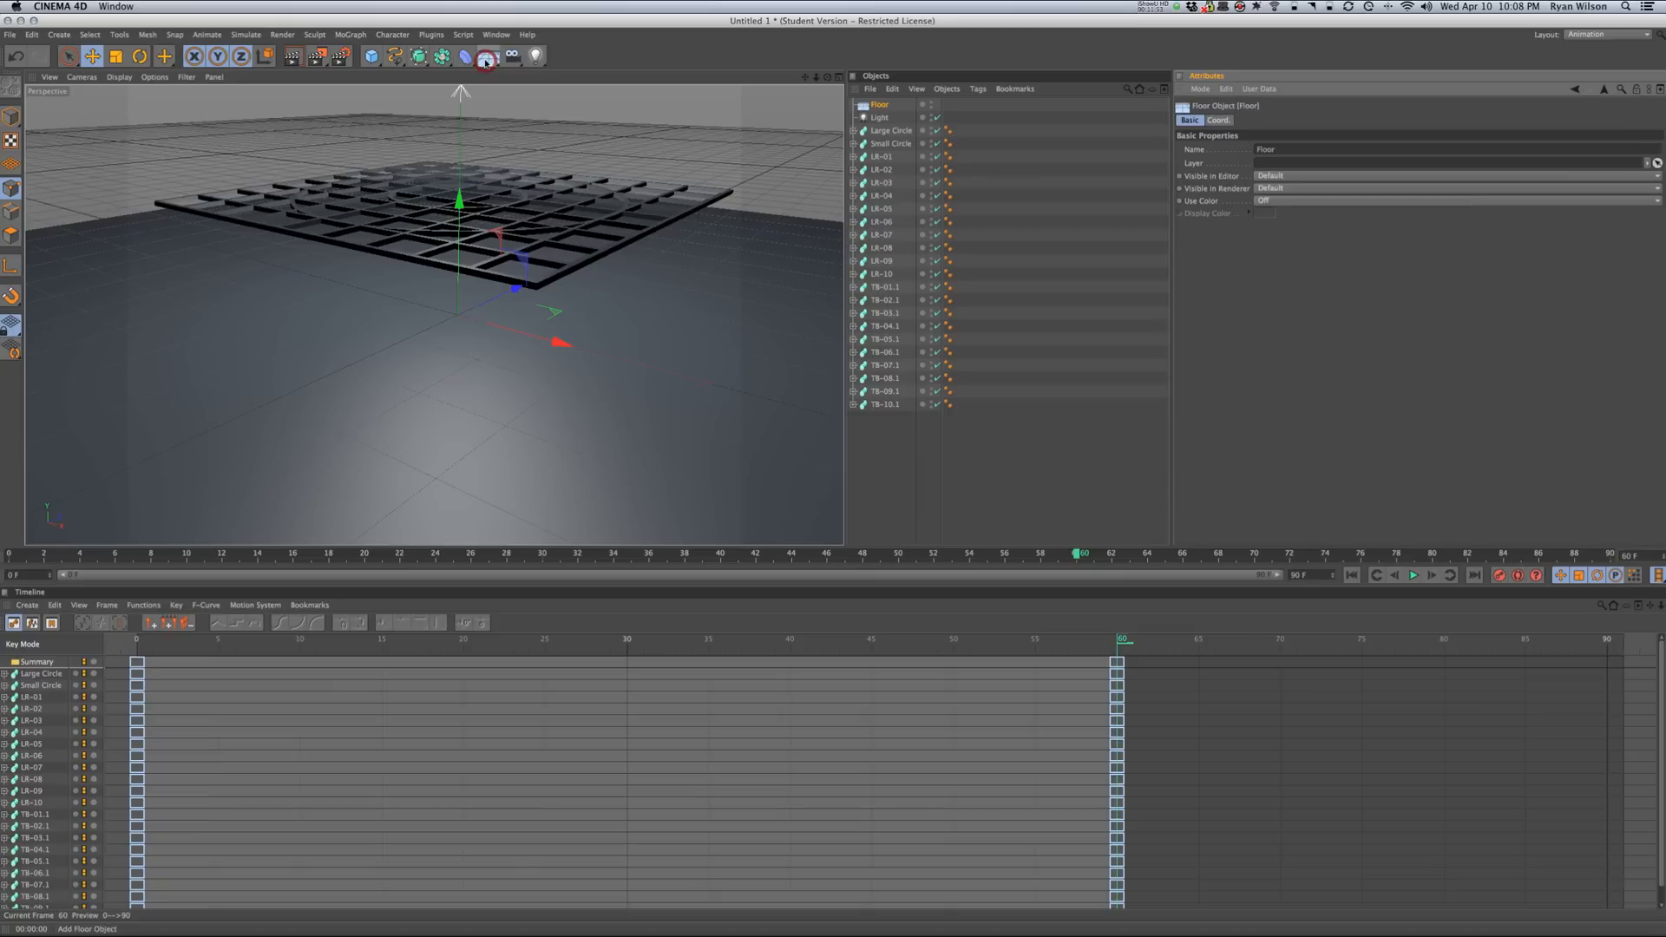
pyautogui.click(294, 61)
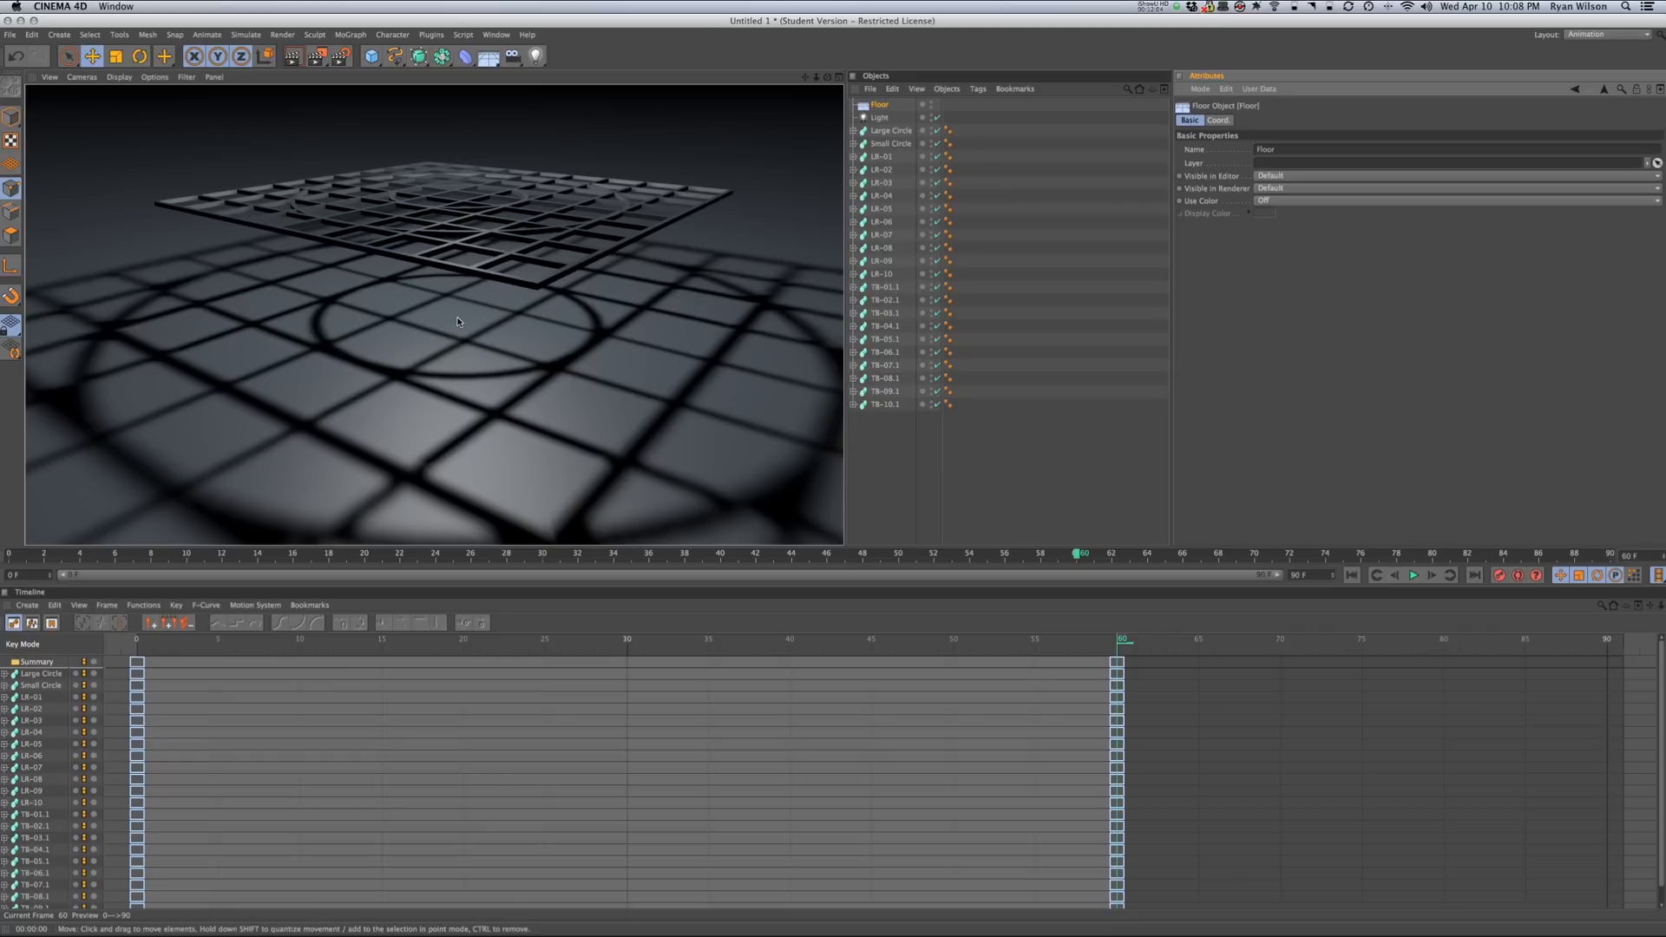
# - Play the animation from frame 0 with the light and floor in place, and stop it after the grid has grown
pyautogui.click(1025, 562)
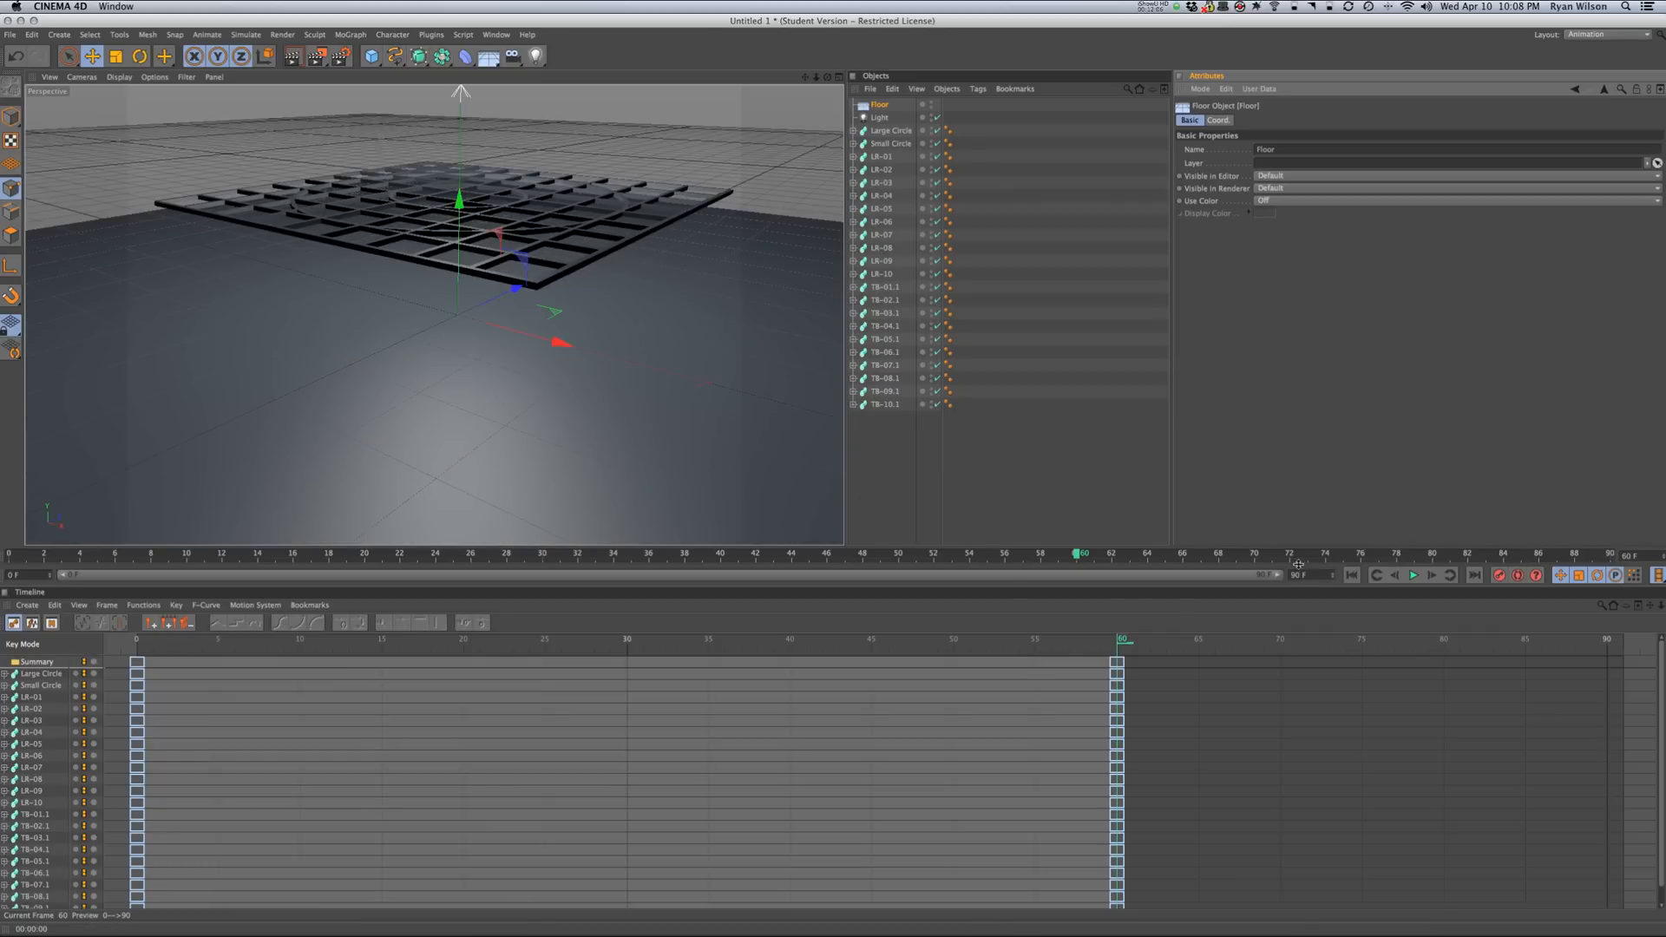
pyautogui.click(1351, 576)
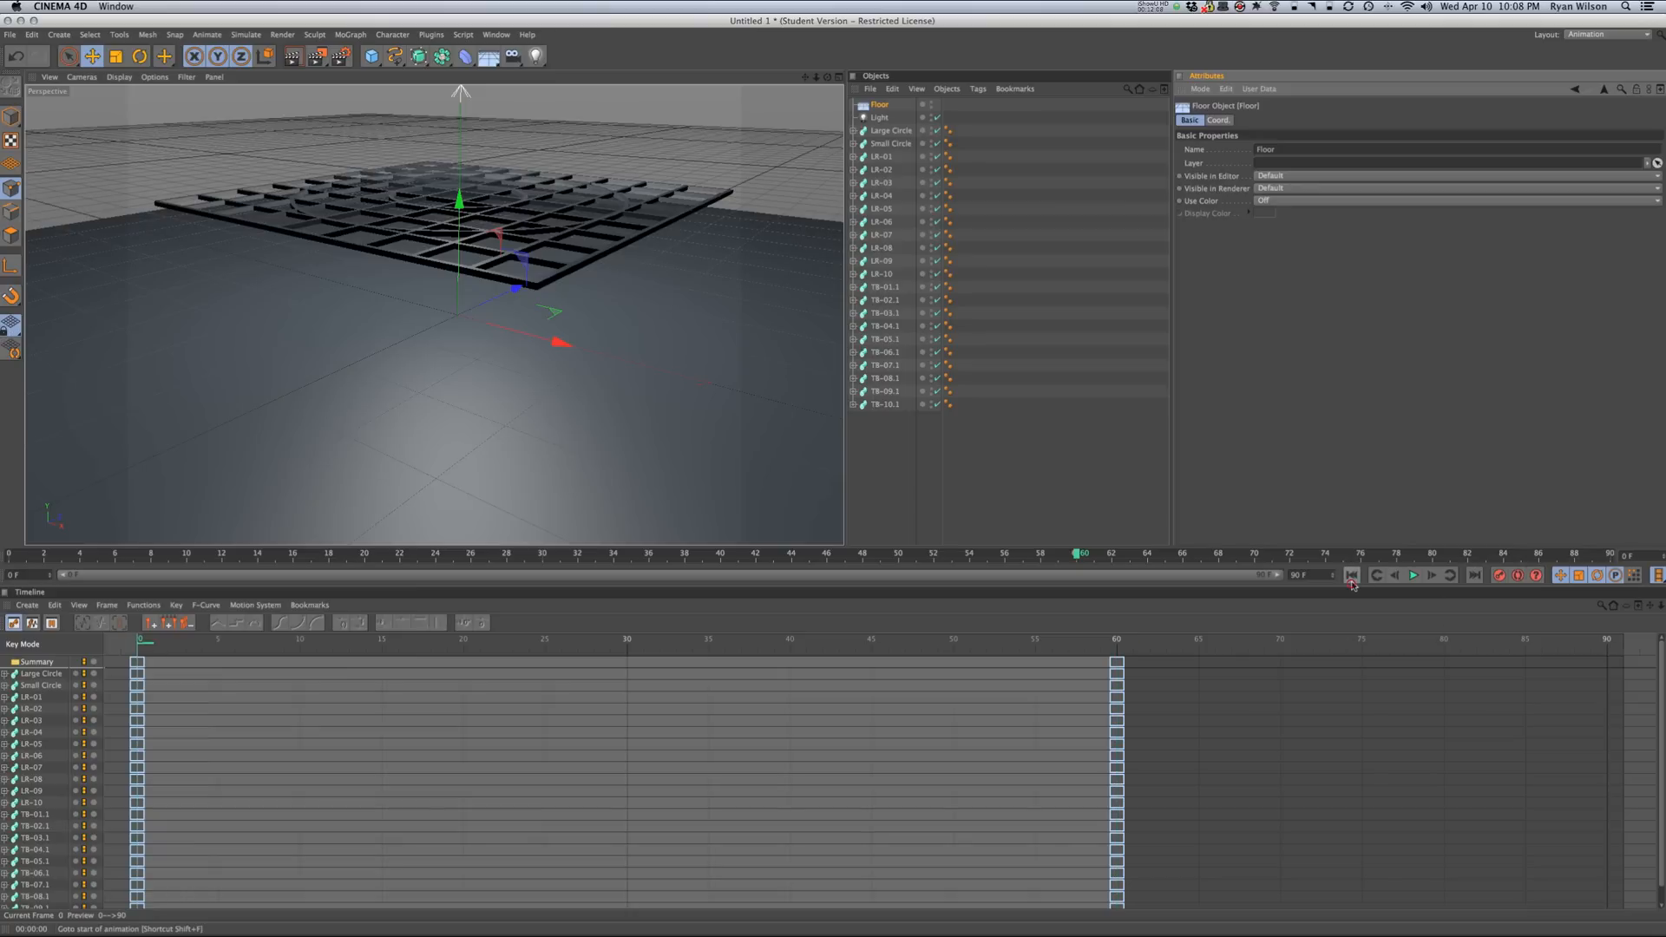
pyautogui.click(1411, 575)
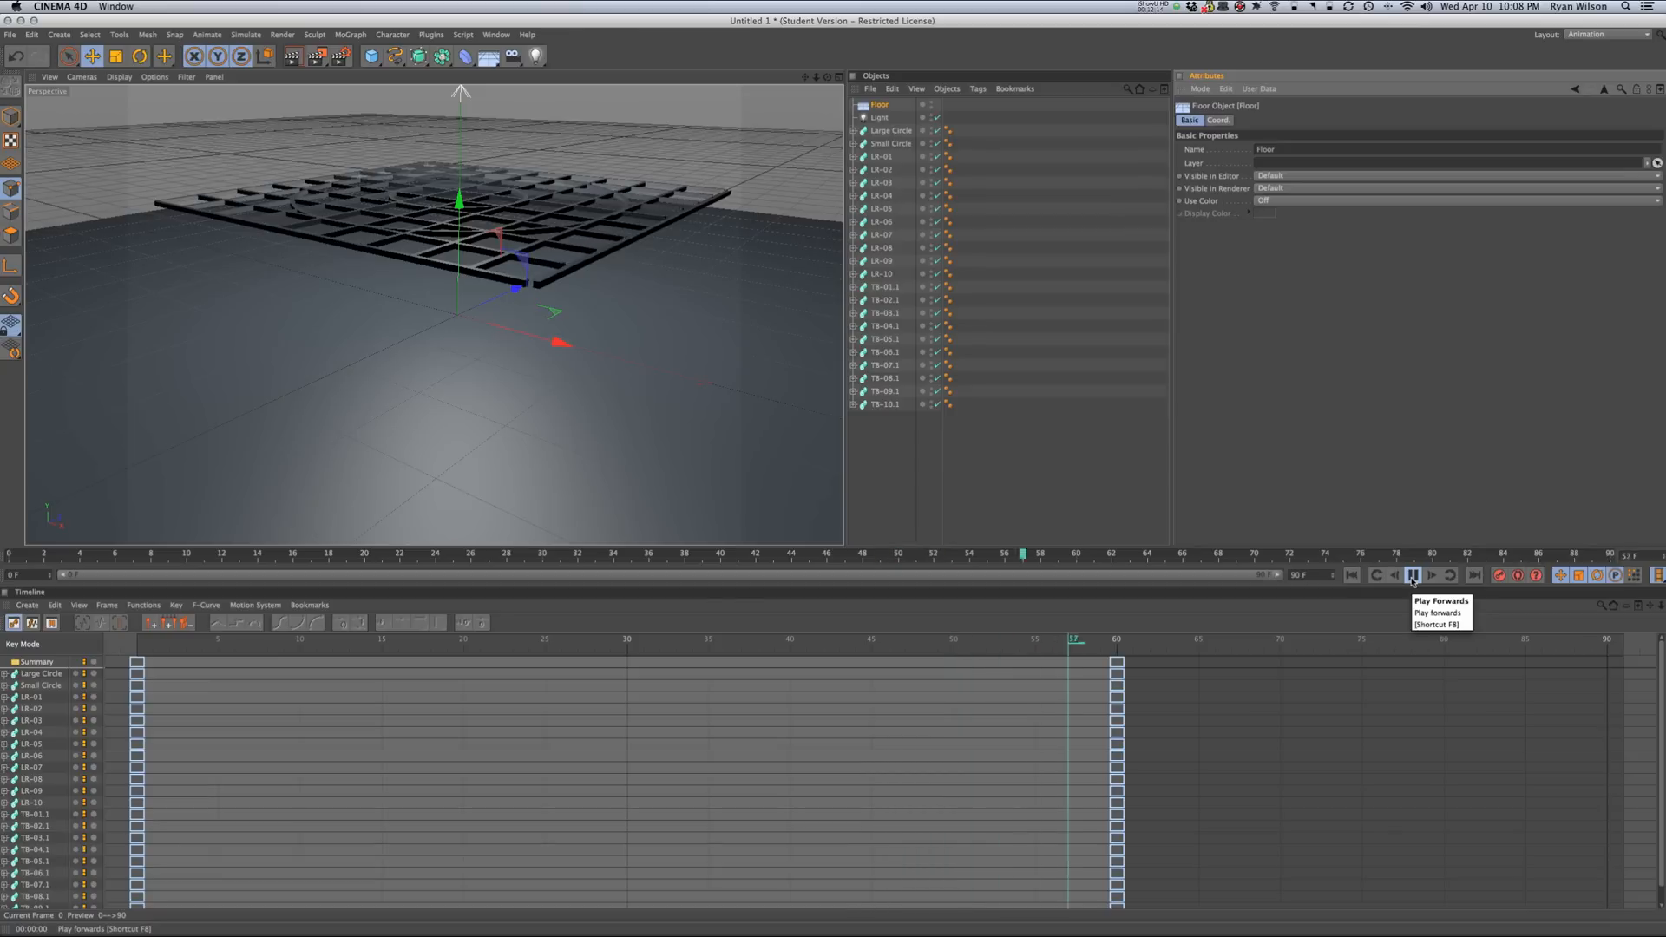
pyautogui.click(1413, 577)
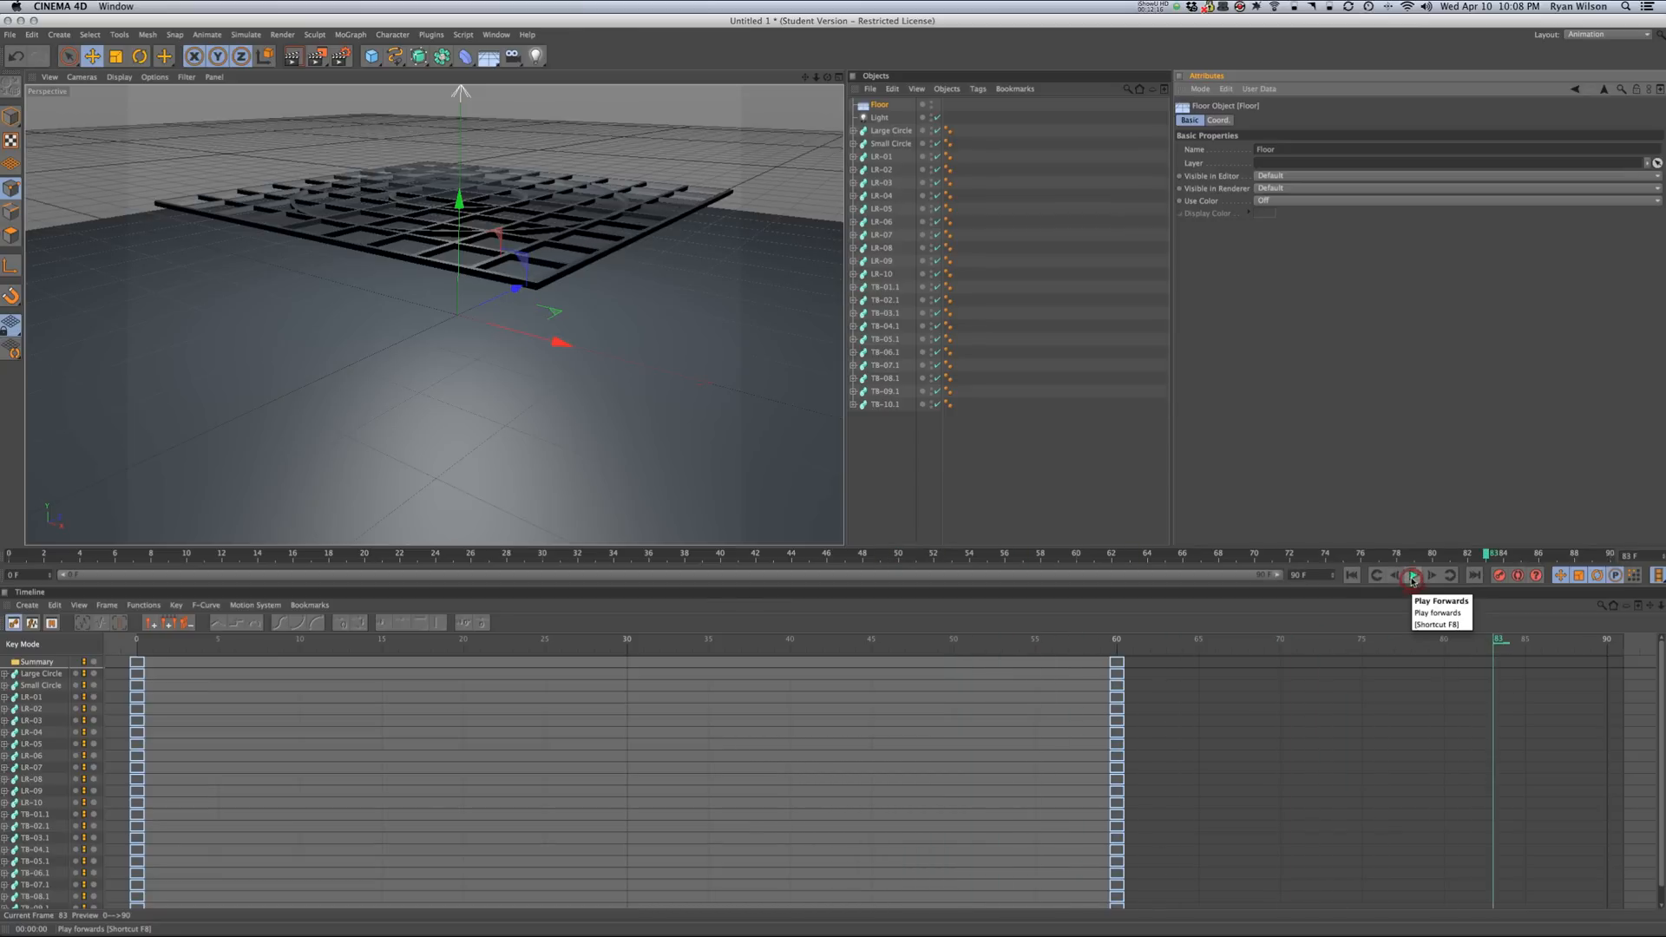